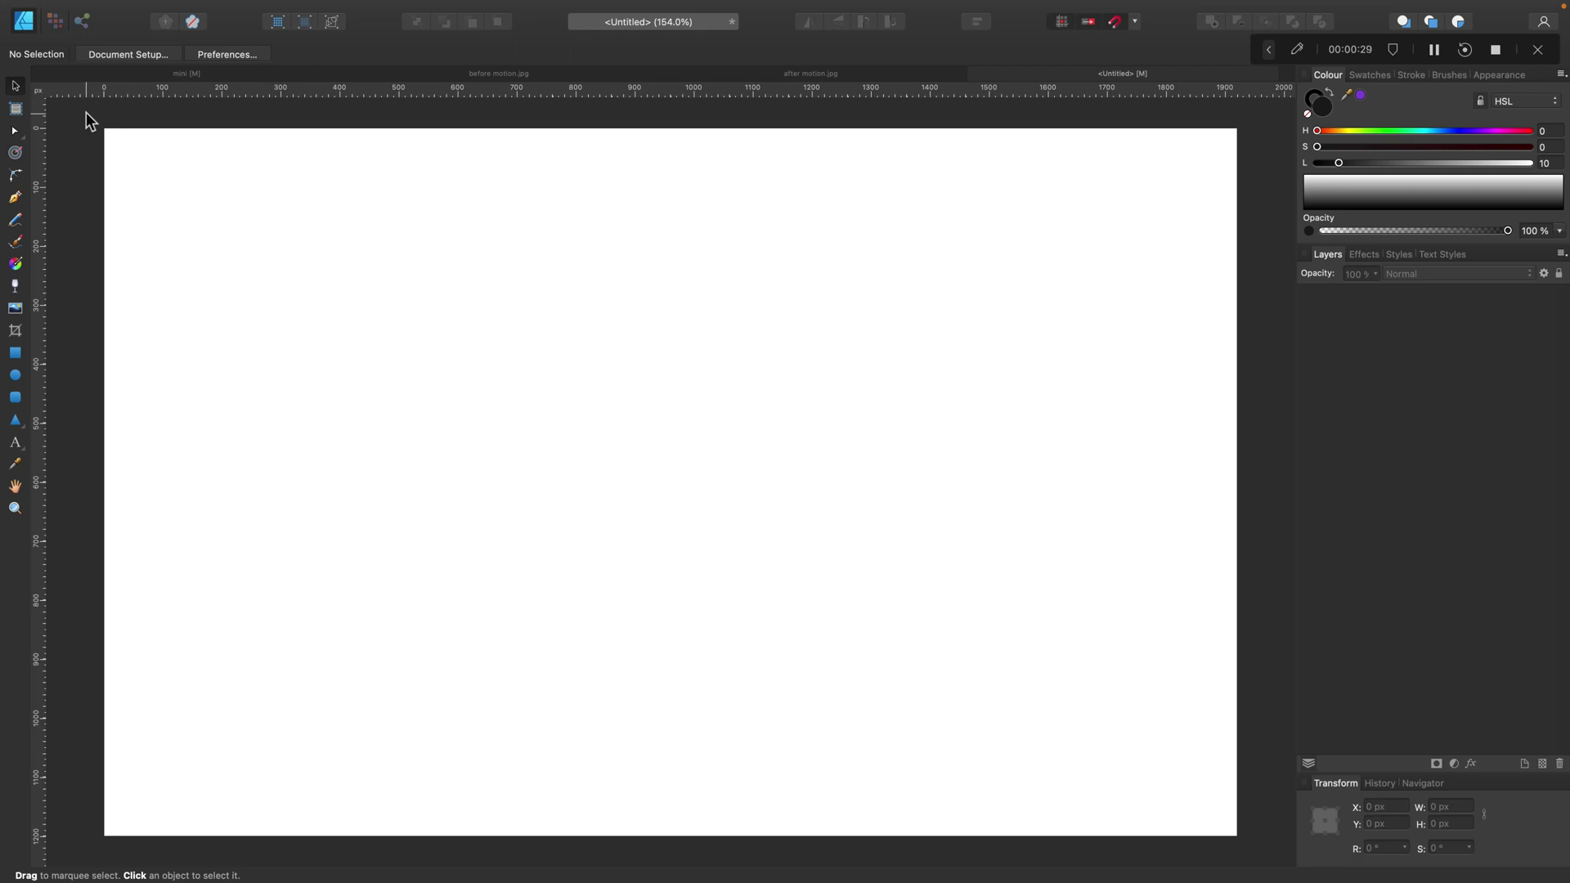
- Add an artistic text object reading 'Hello' on the page
left_click(16, 444)
left_click(90, 449)
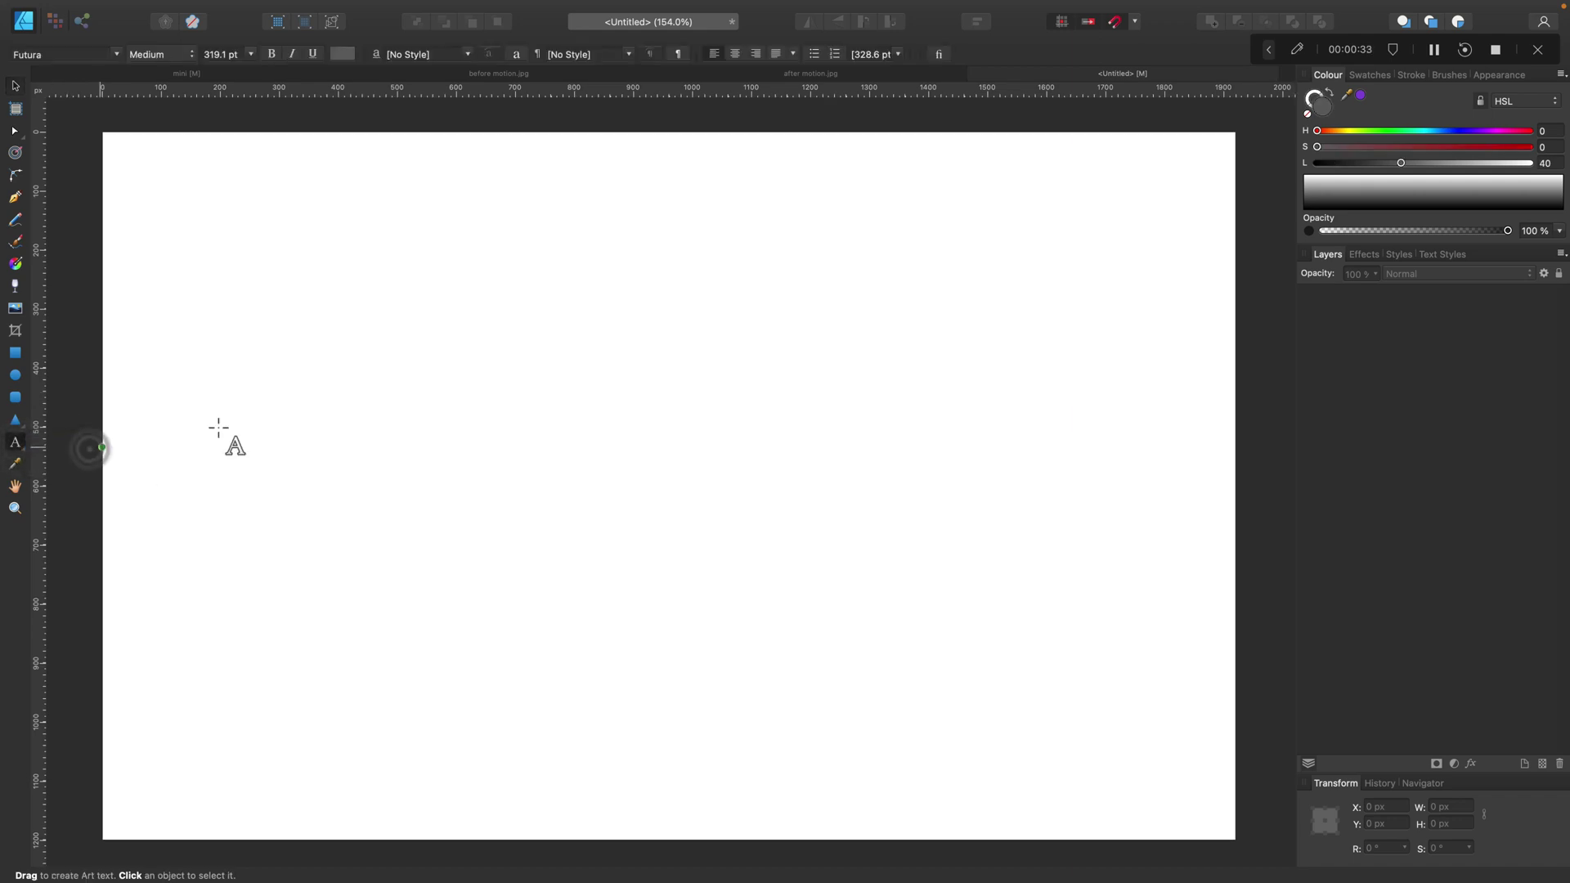
left_click(390, 457)
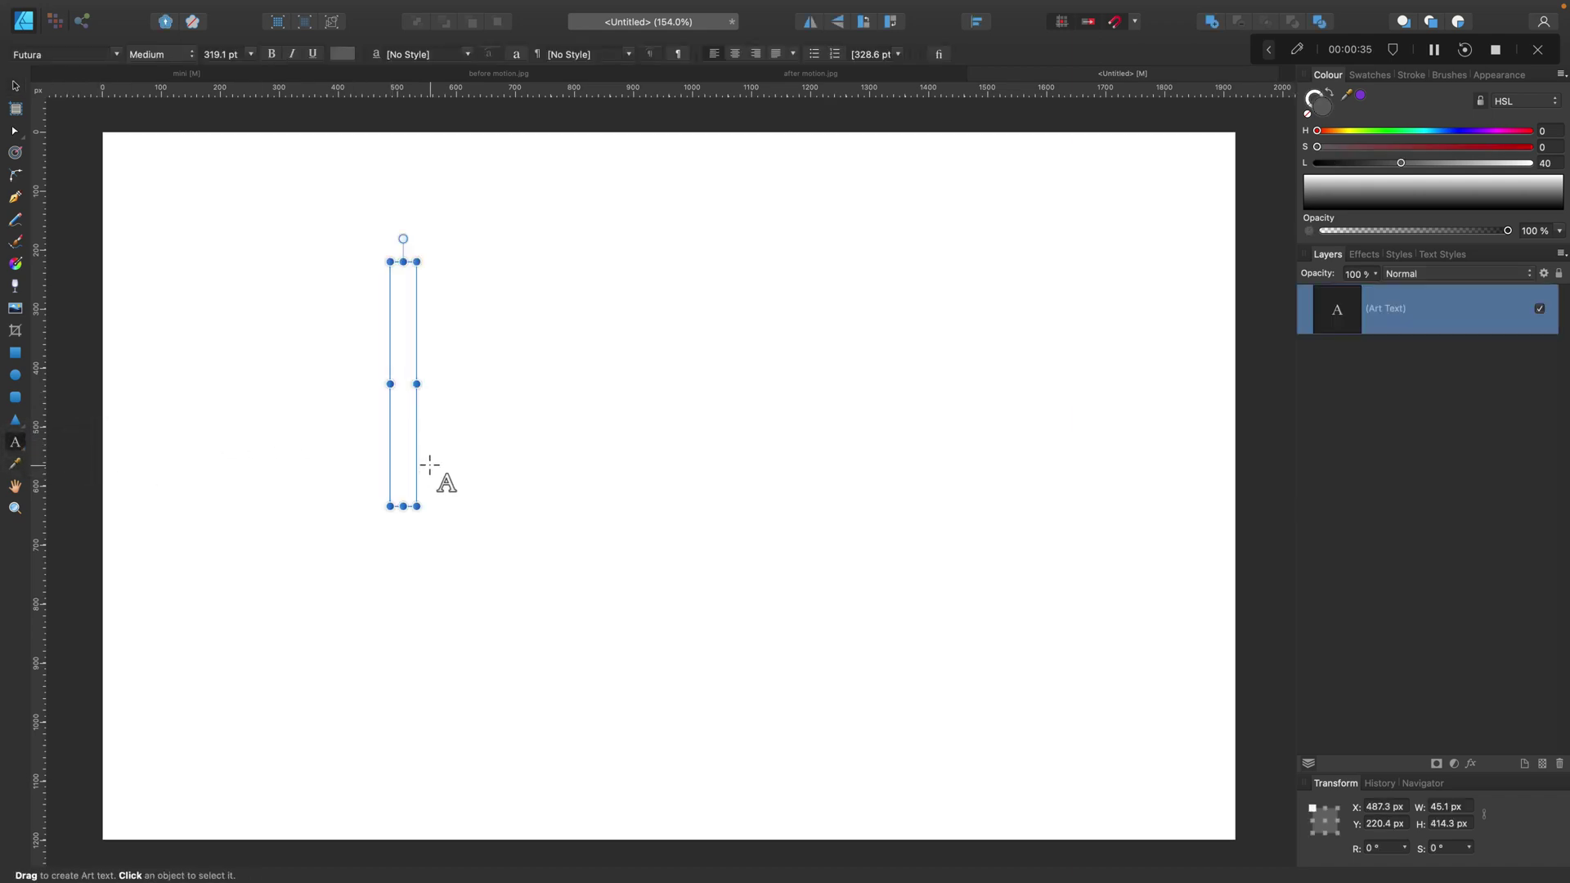
type("Hello")
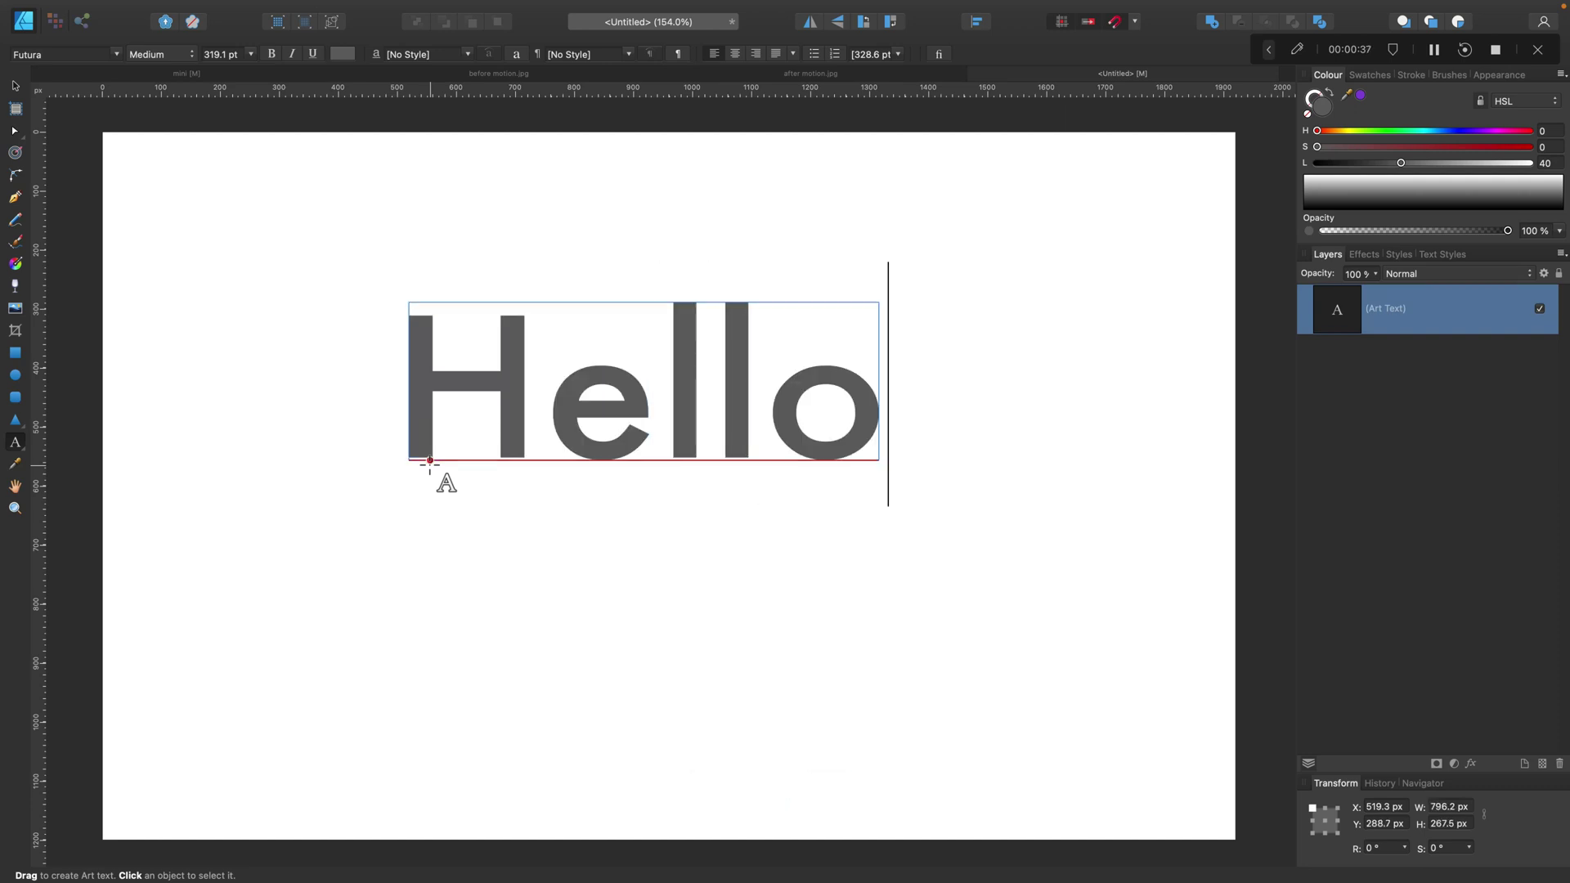
- Set all of Hello in Futura, Condensed ExtraBold weight
key("super+a")
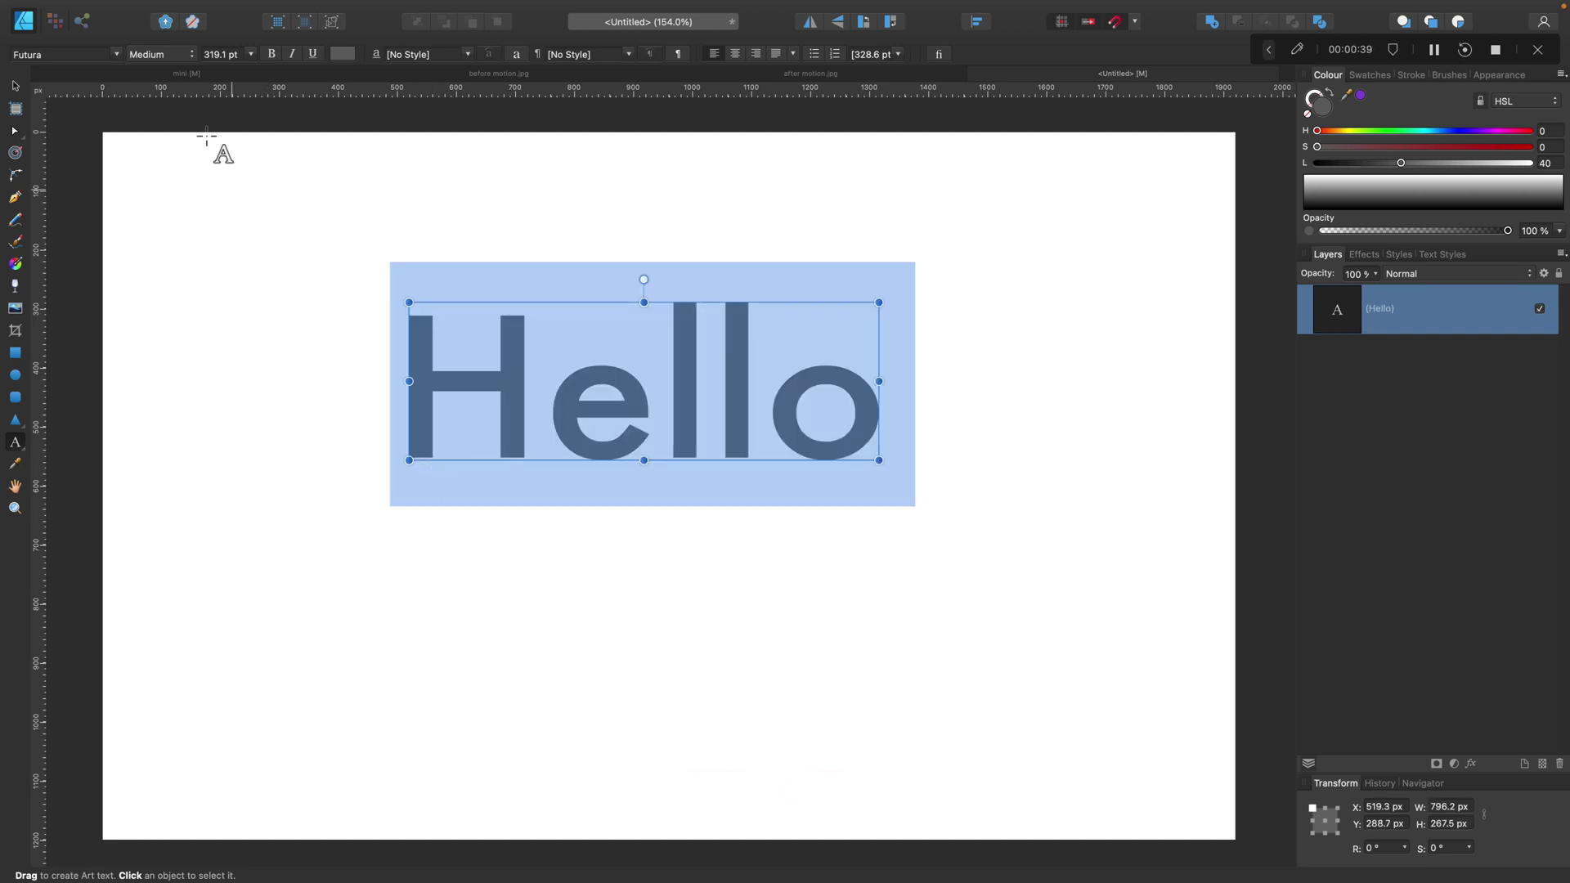
left_click(115, 53)
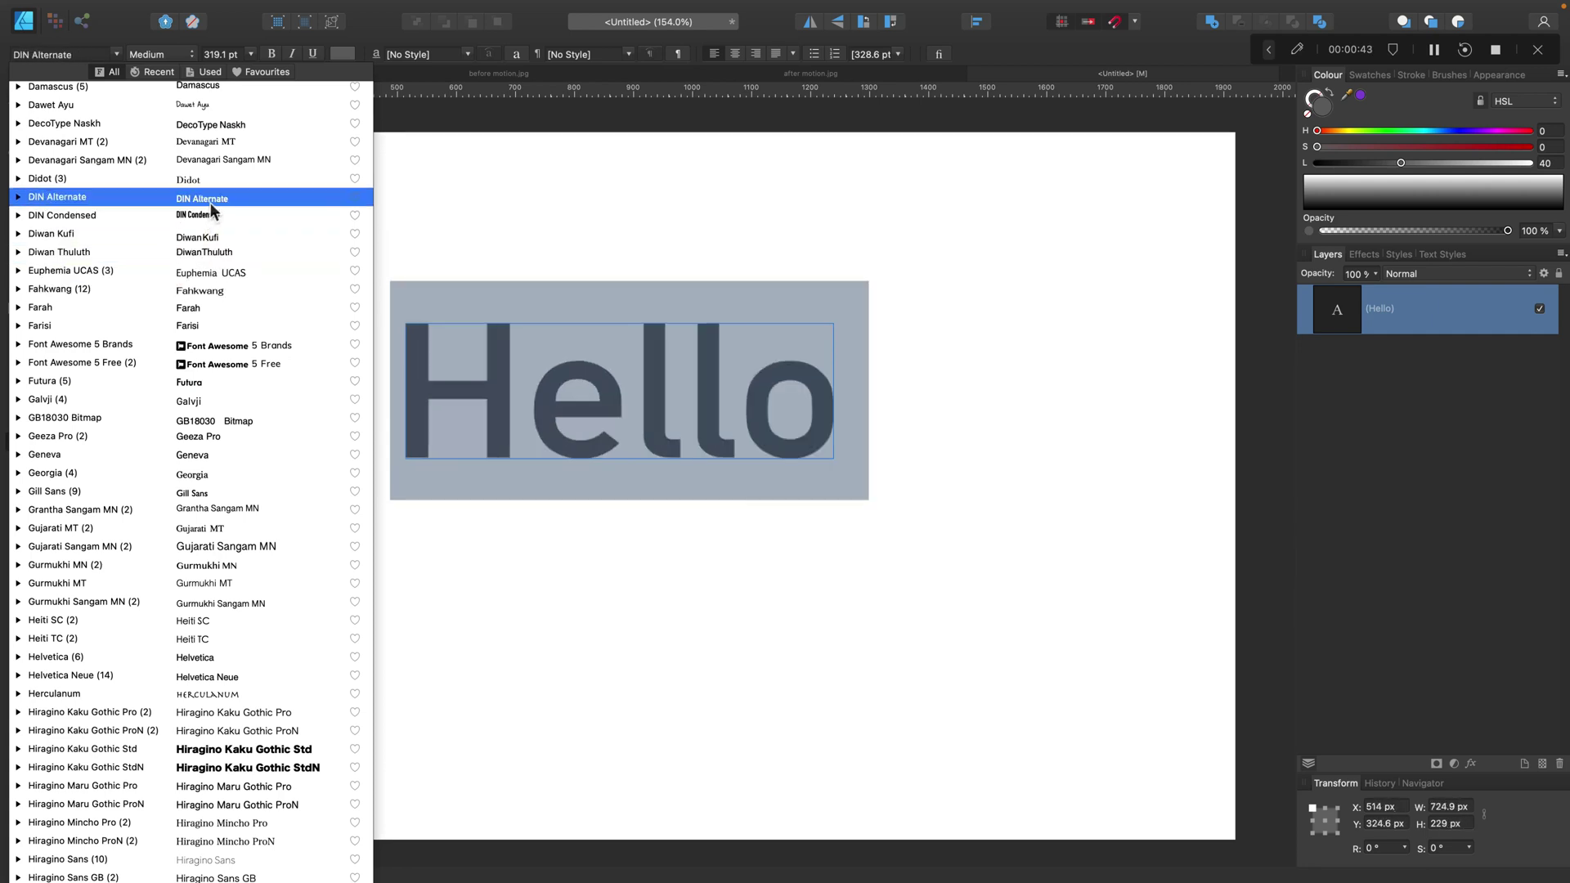
left_click(243, 386)
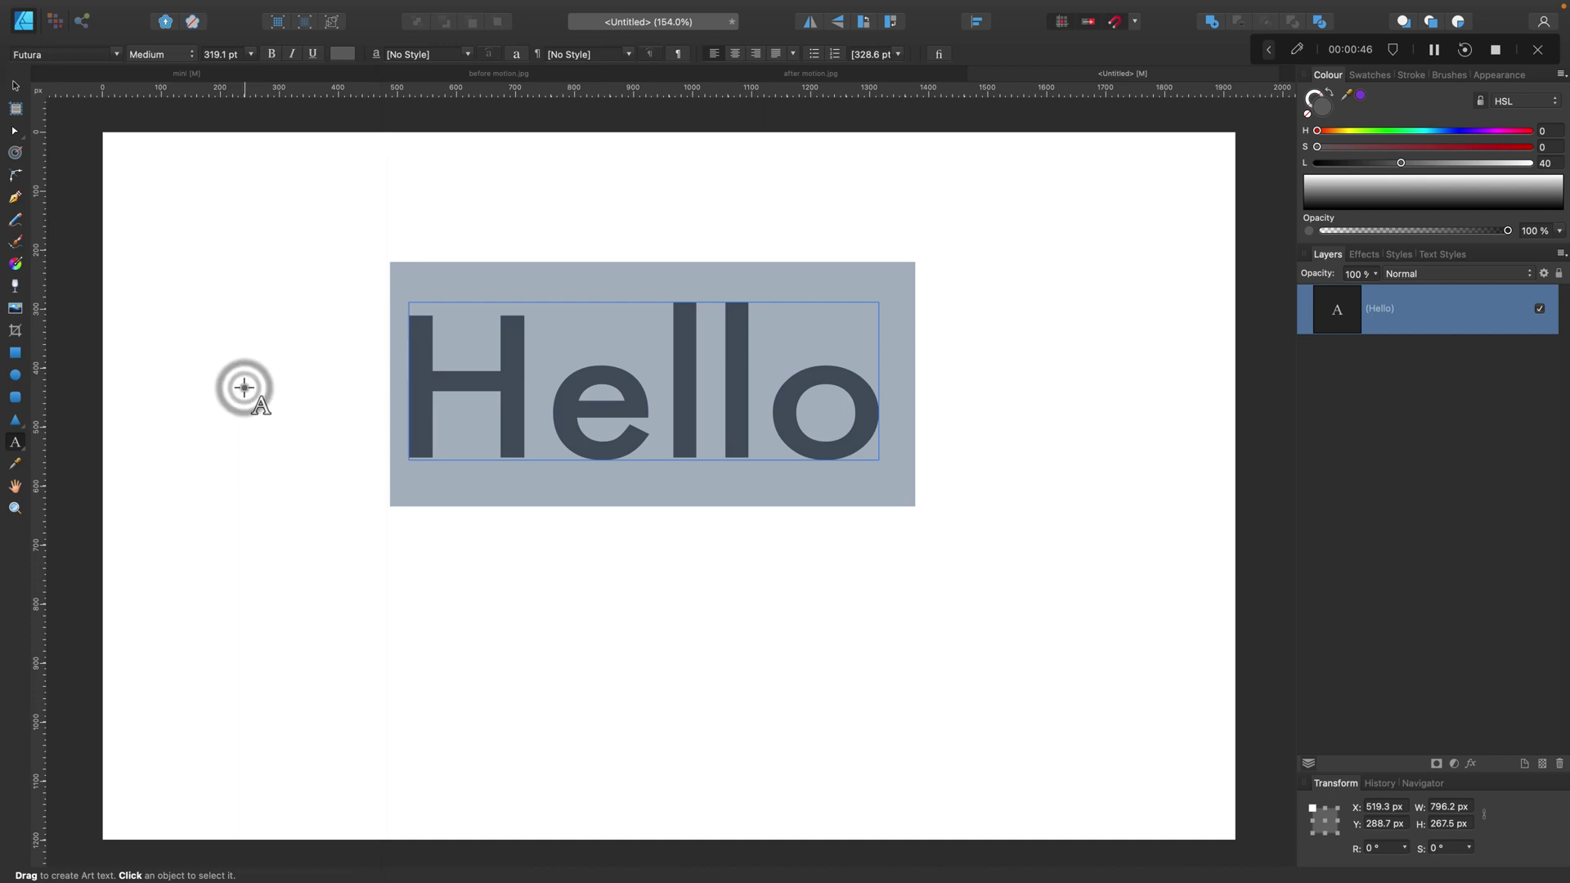
left_click(185, 56)
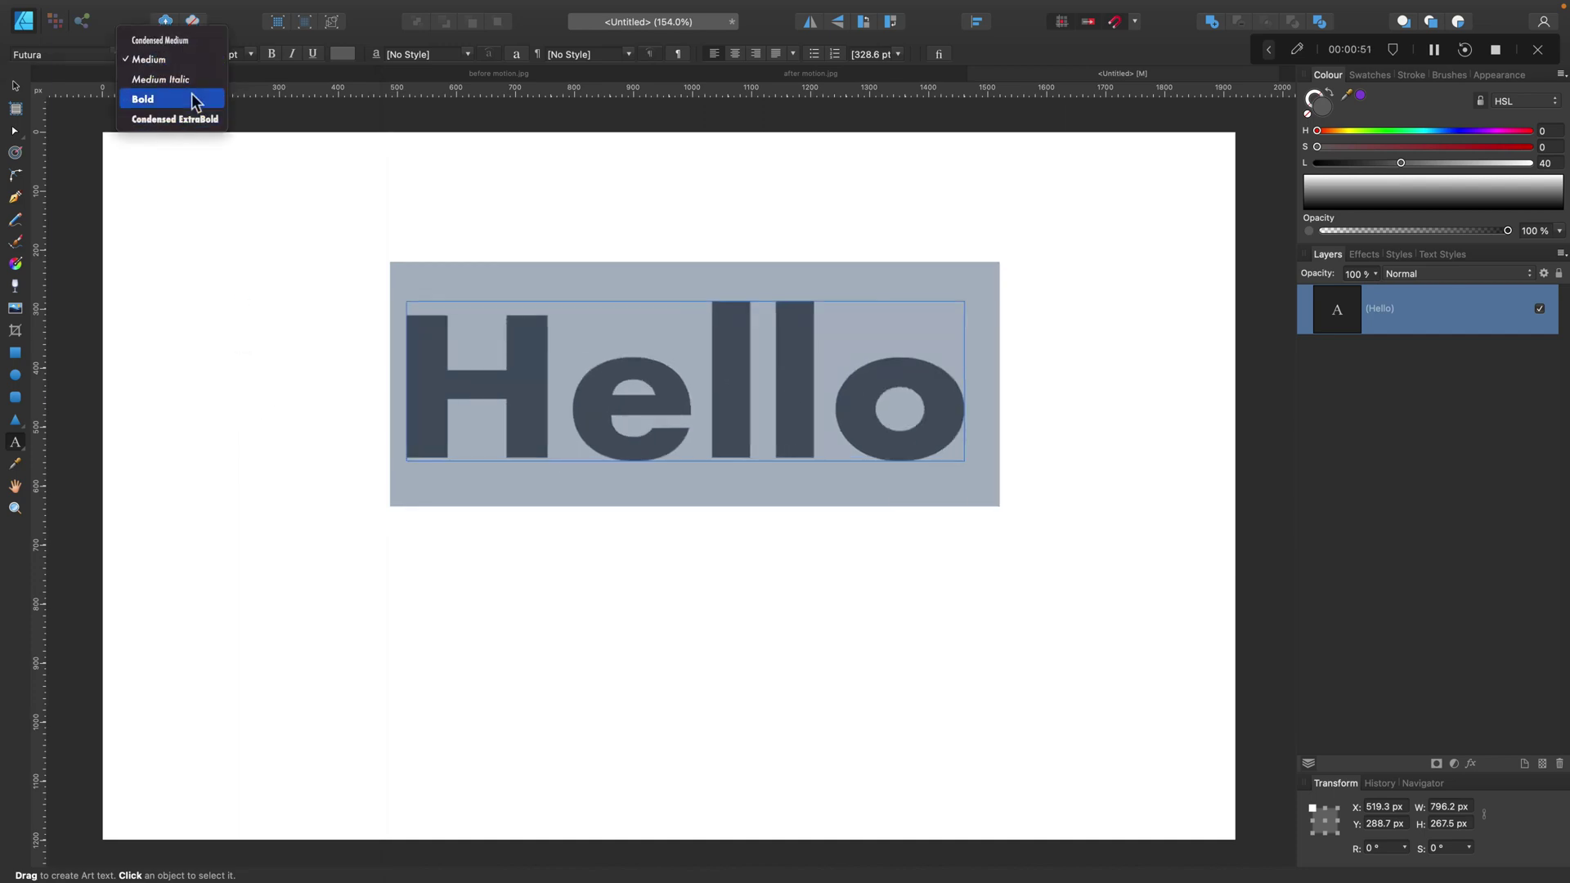
left_click(184, 118)
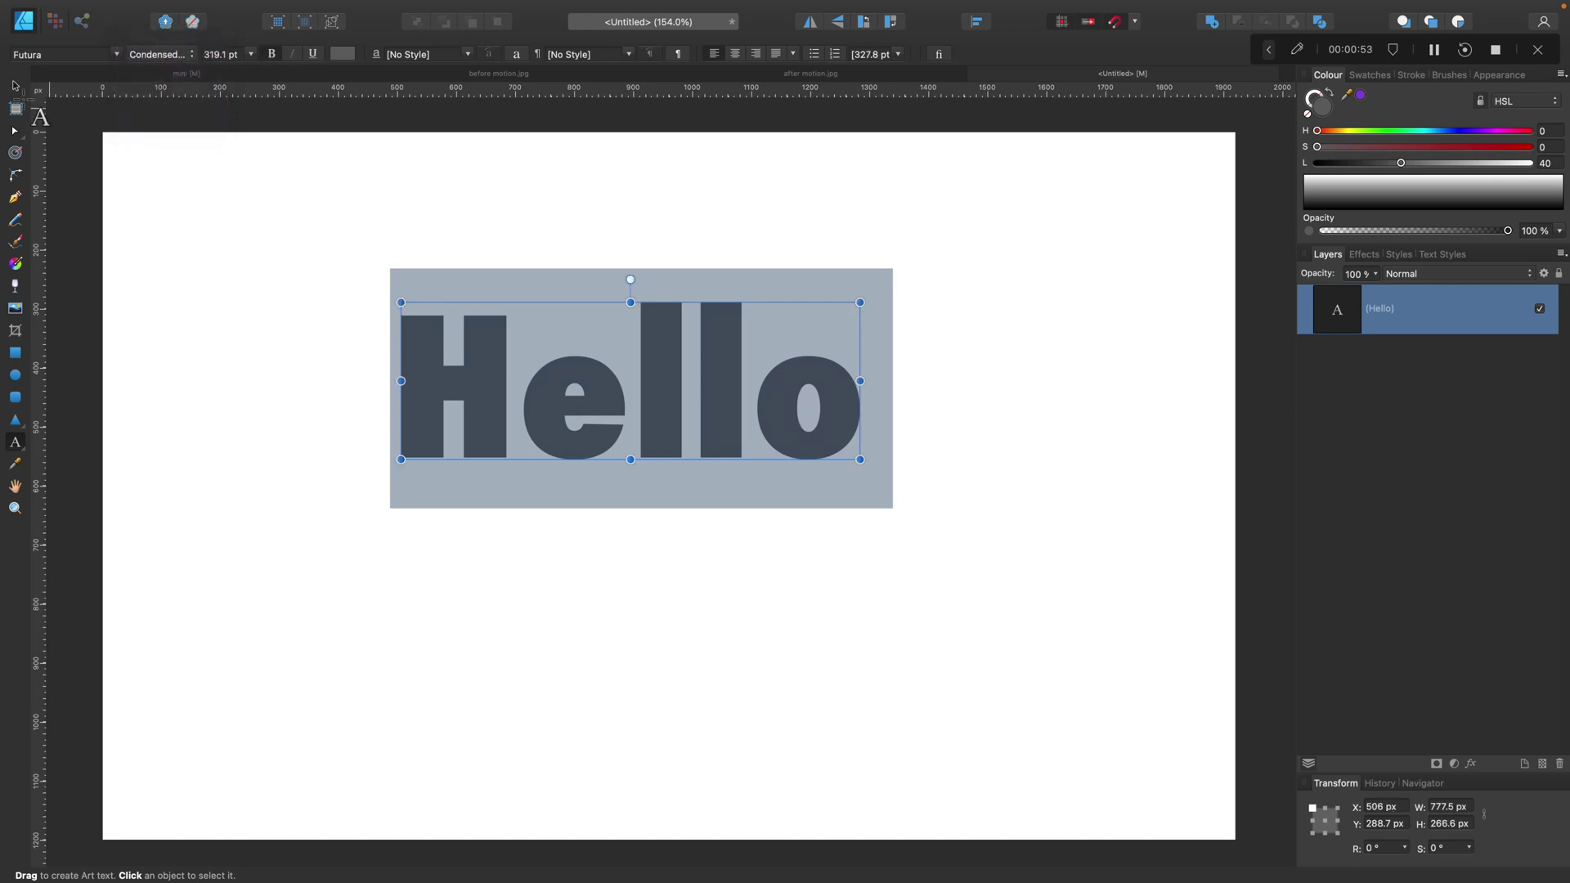
- Enlarge Hello to about 1340 px wide and centre it horizontally and vertically
key("Escape")
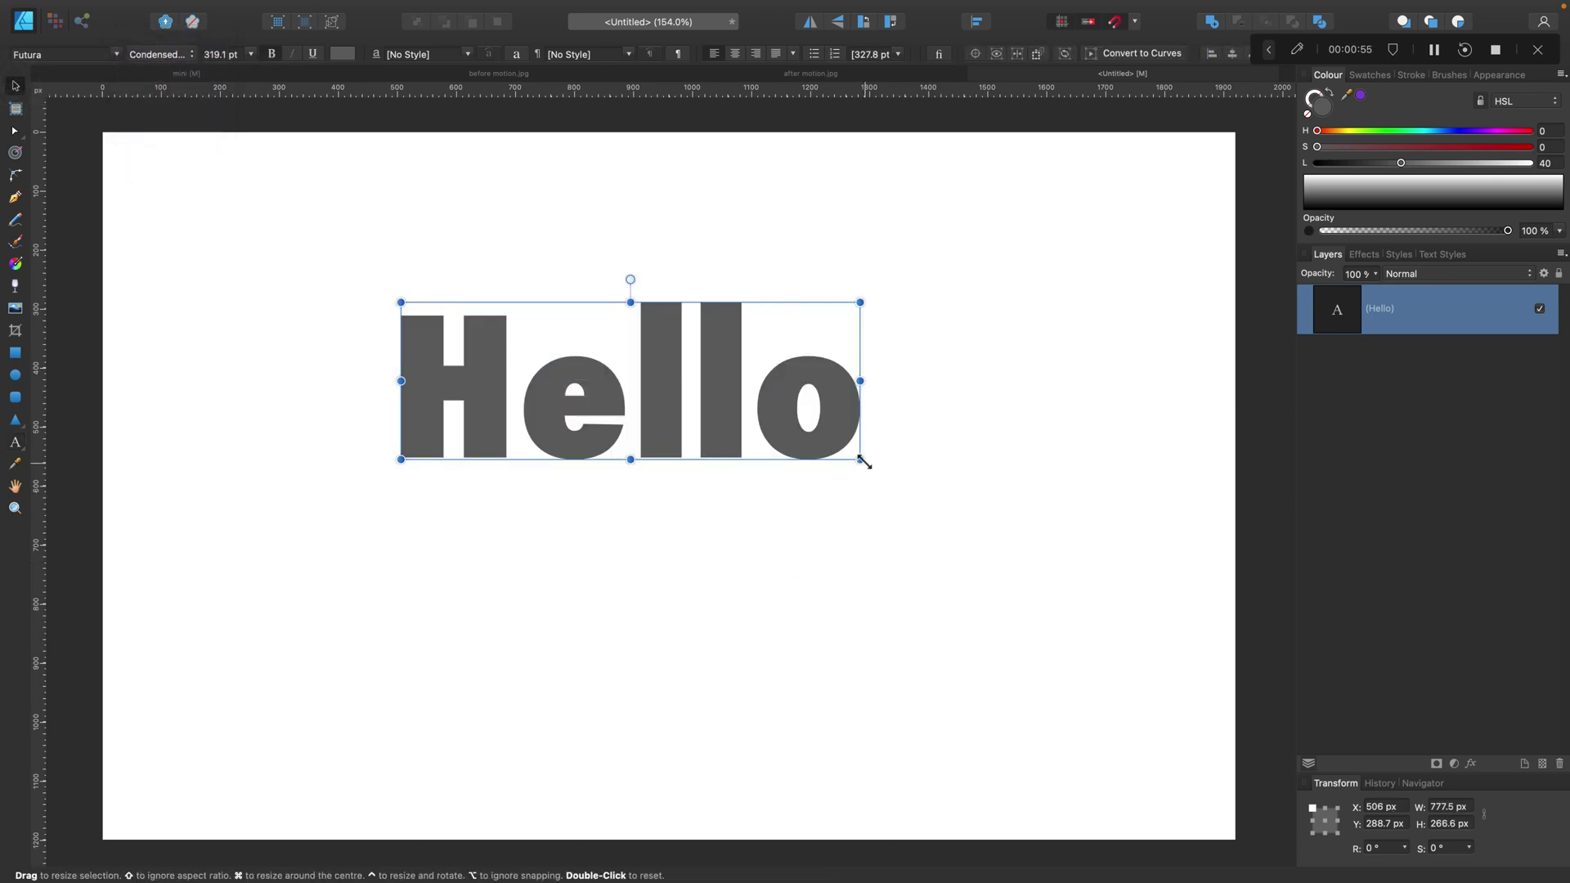
left_click_drag(860, 459, 1153, 702)
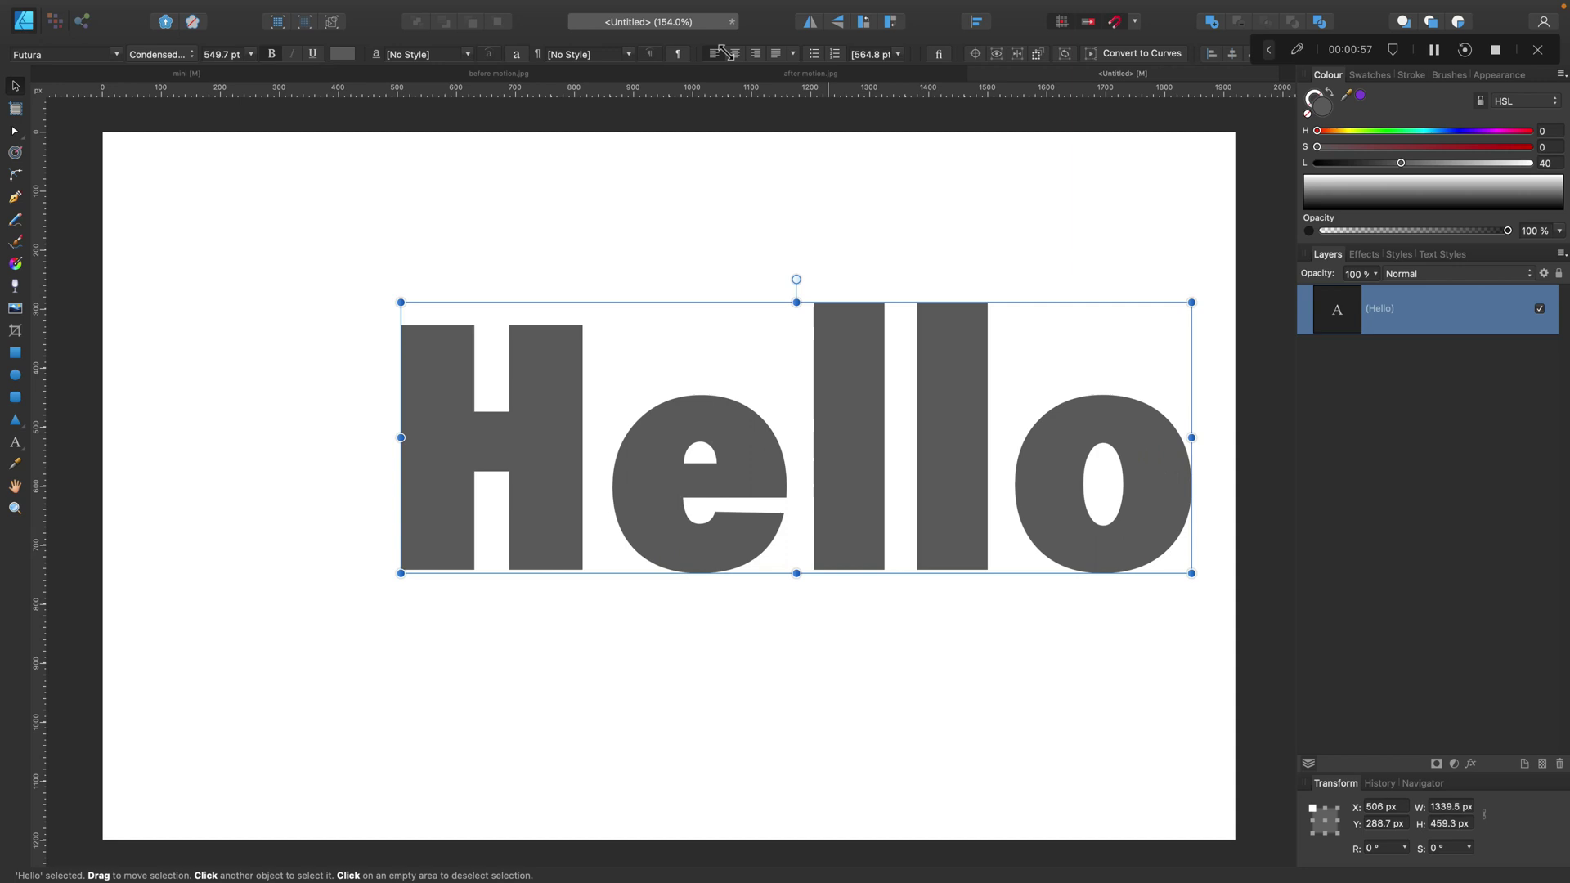
left_click(979, 25)
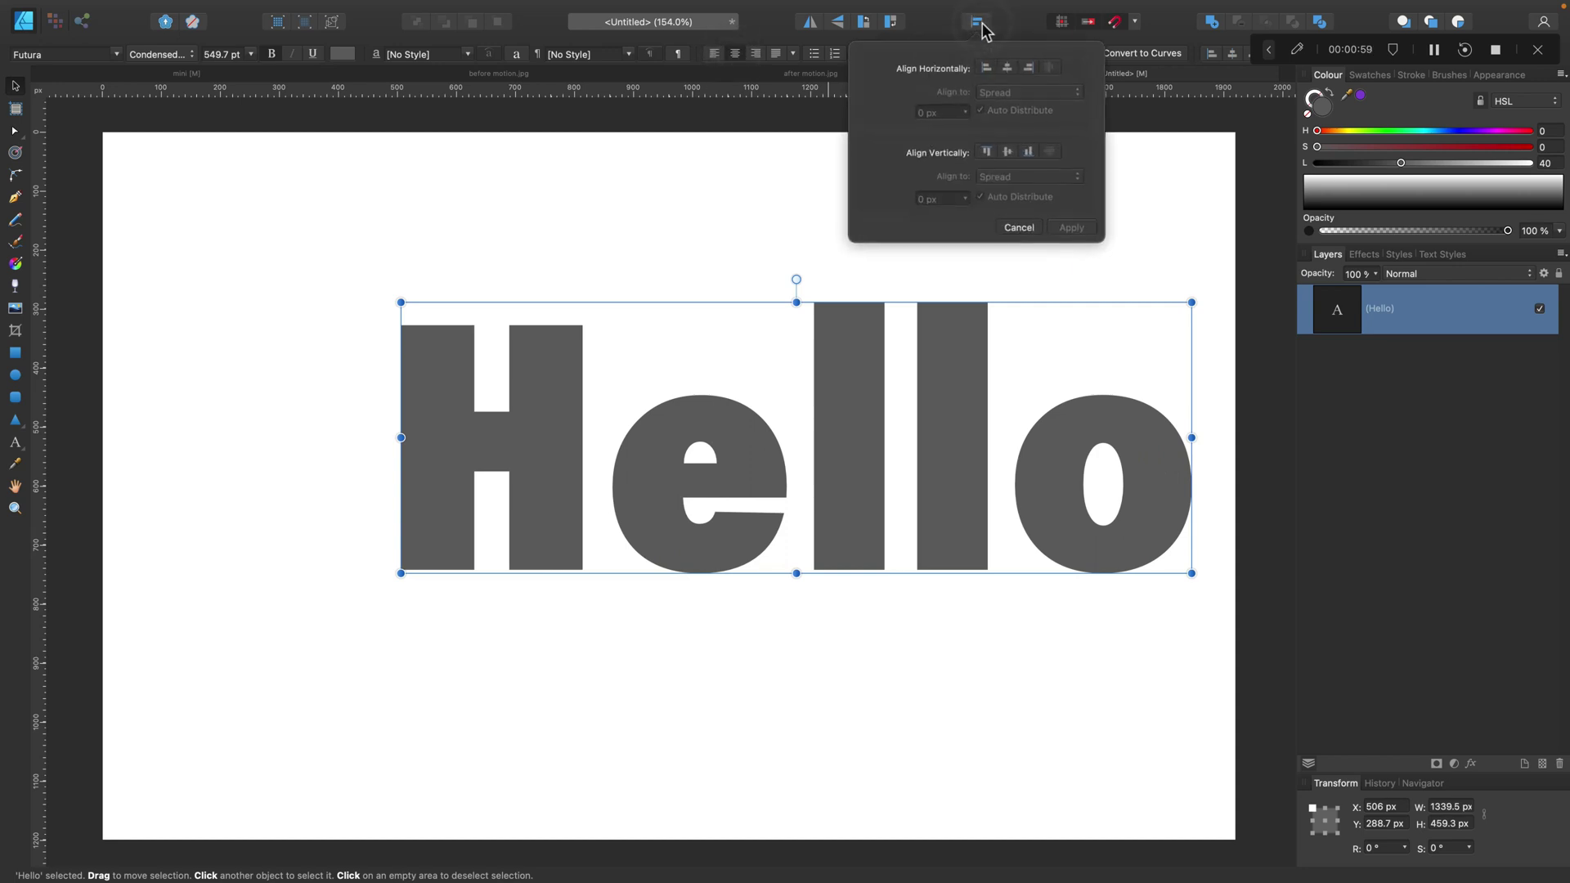
left_click(1008, 69)
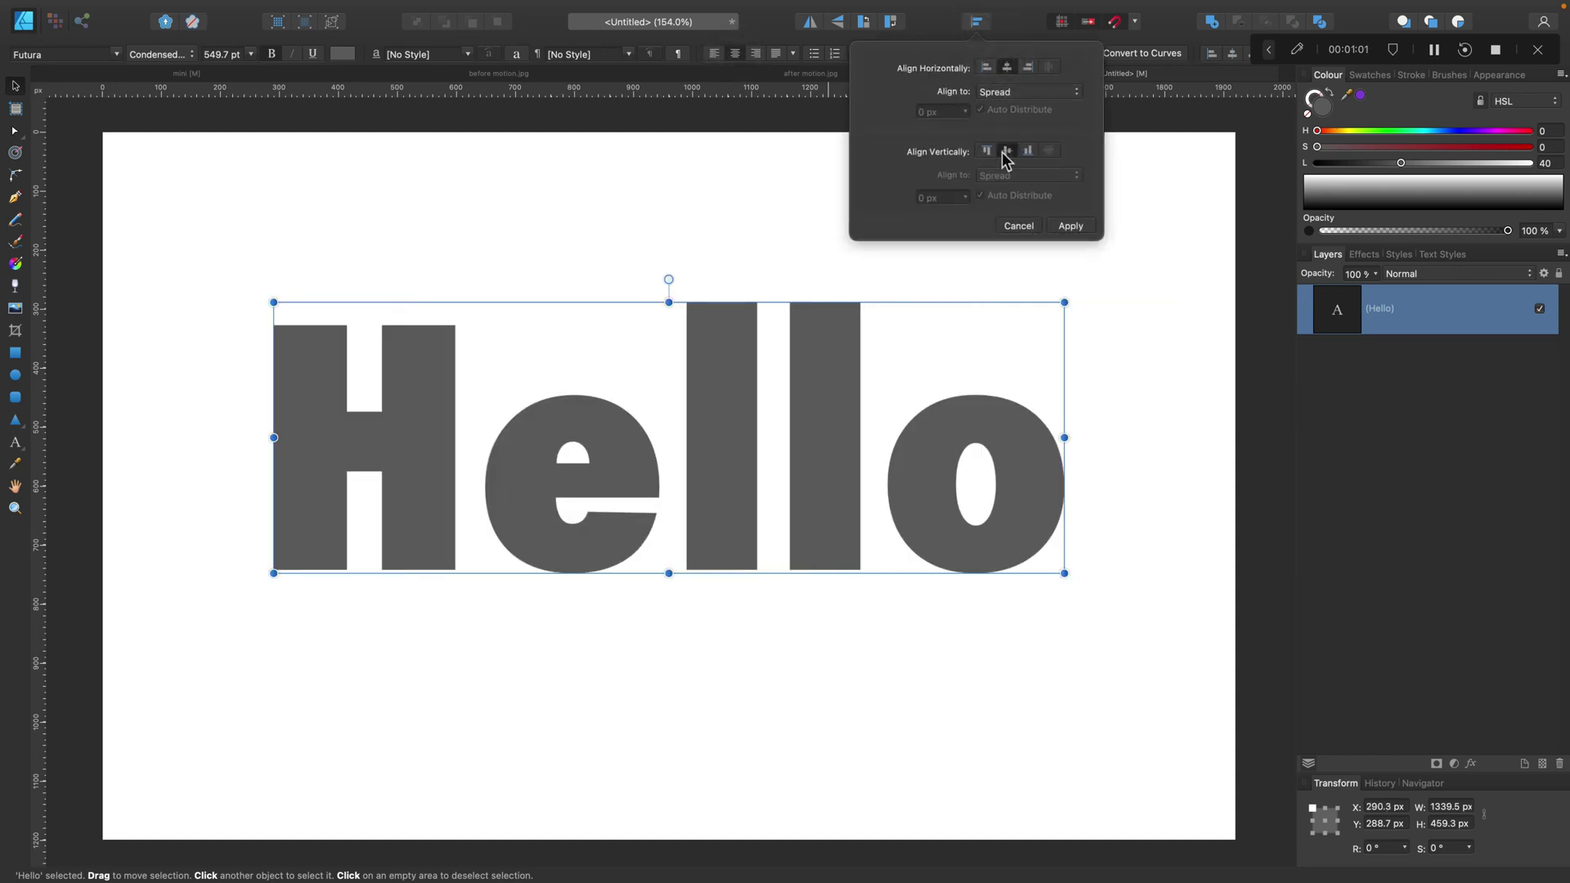
left_click(1005, 152)
left_click(748, 223)
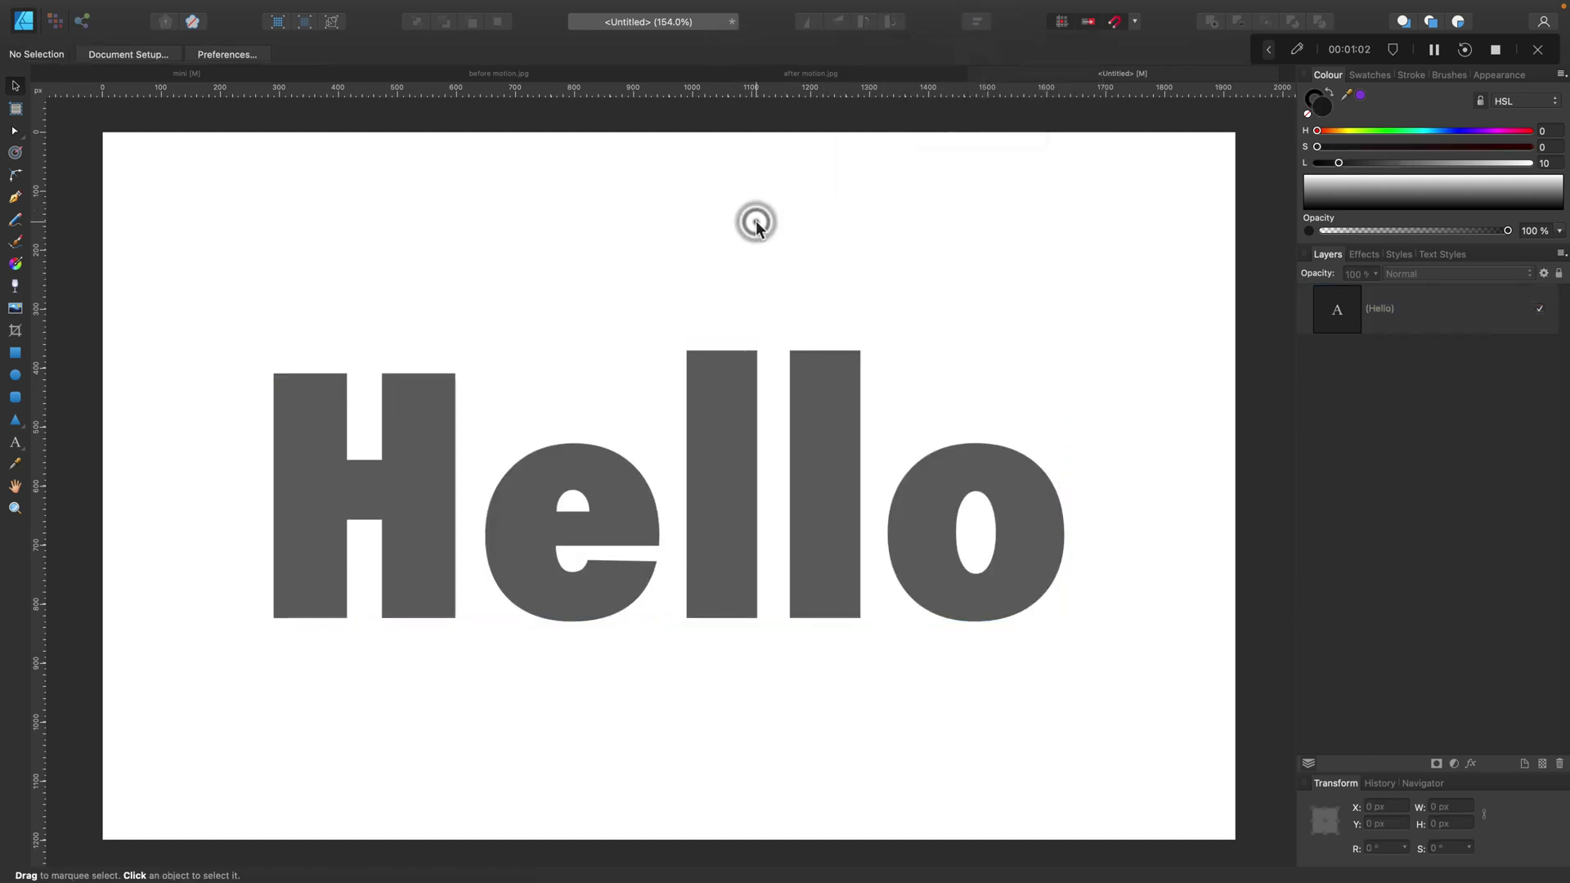
- Shear Hello so its right side rises and the letters lean right
left_click(822, 384)
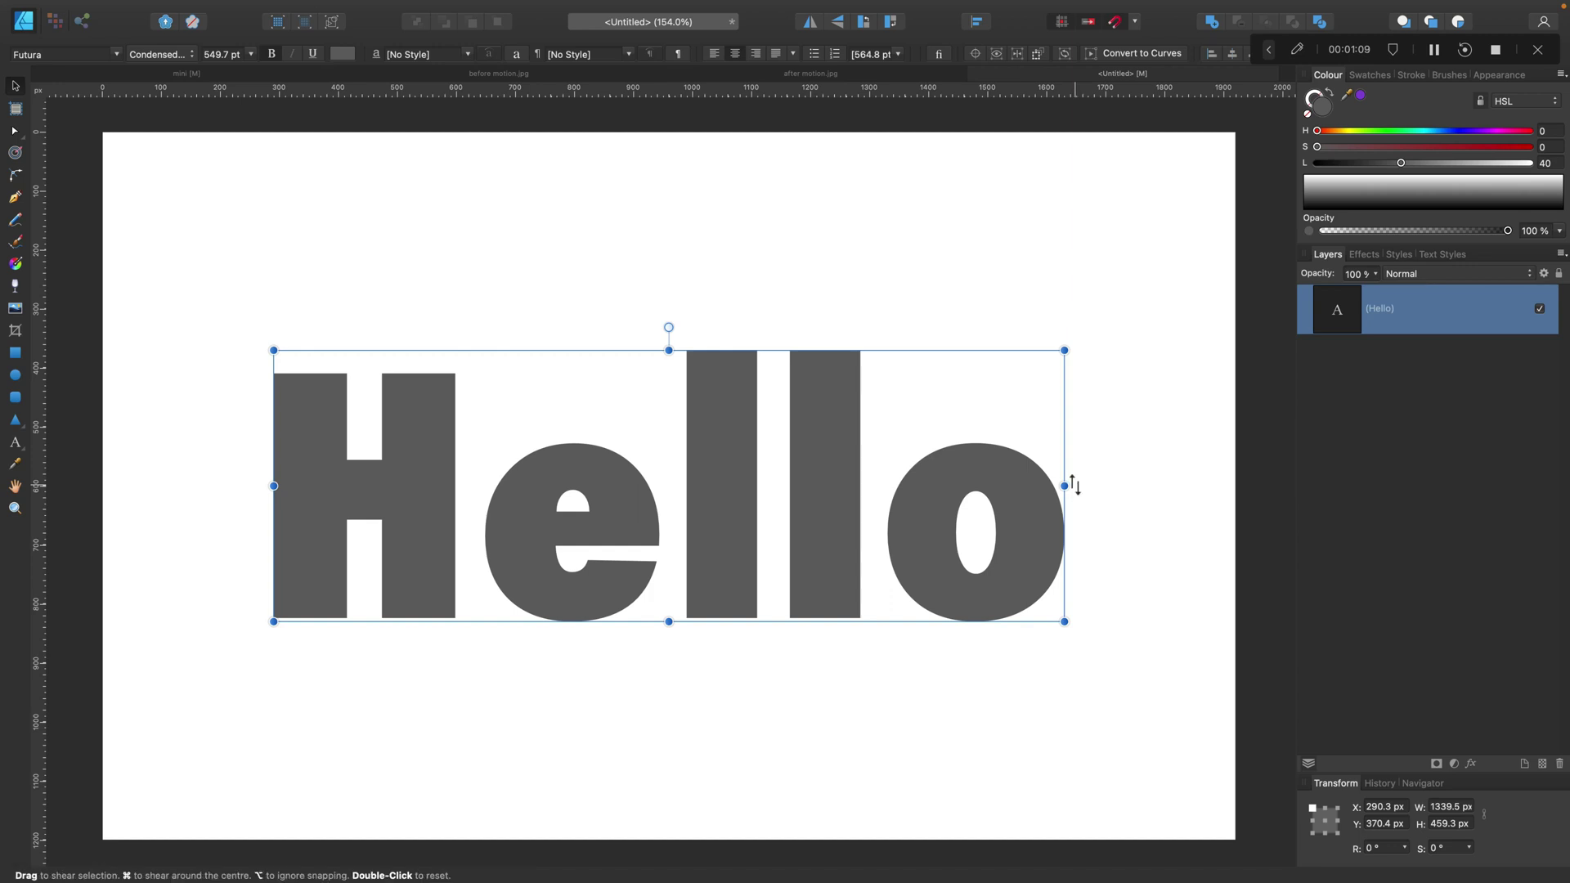
left_click_drag(1065, 485, 1071, 333)
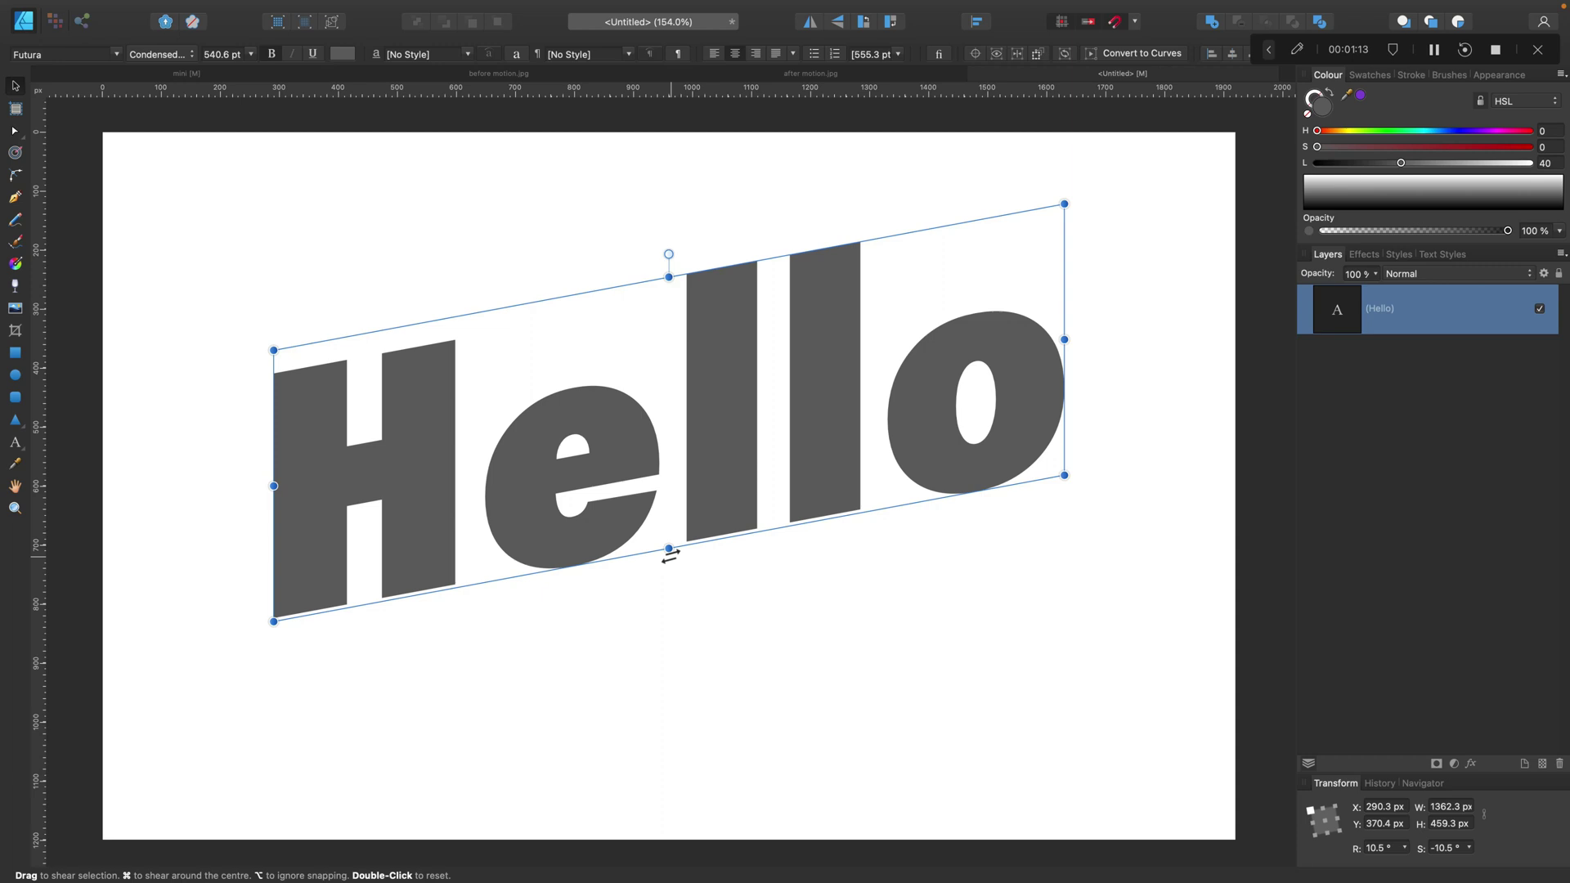
left_click_drag(669, 549, 773, 548)
- Make an offset duplicate of Hello and darken it to nearly black
left_click(788, 585)
mouse_move(893, 441)
left_mouse_down()
mouse_move(878, 473)
mouse_move(844, 474)
mouse_move(849, 455)
mouse_move(855, 533)
left_mouse_up()
left_click(1368, 163)
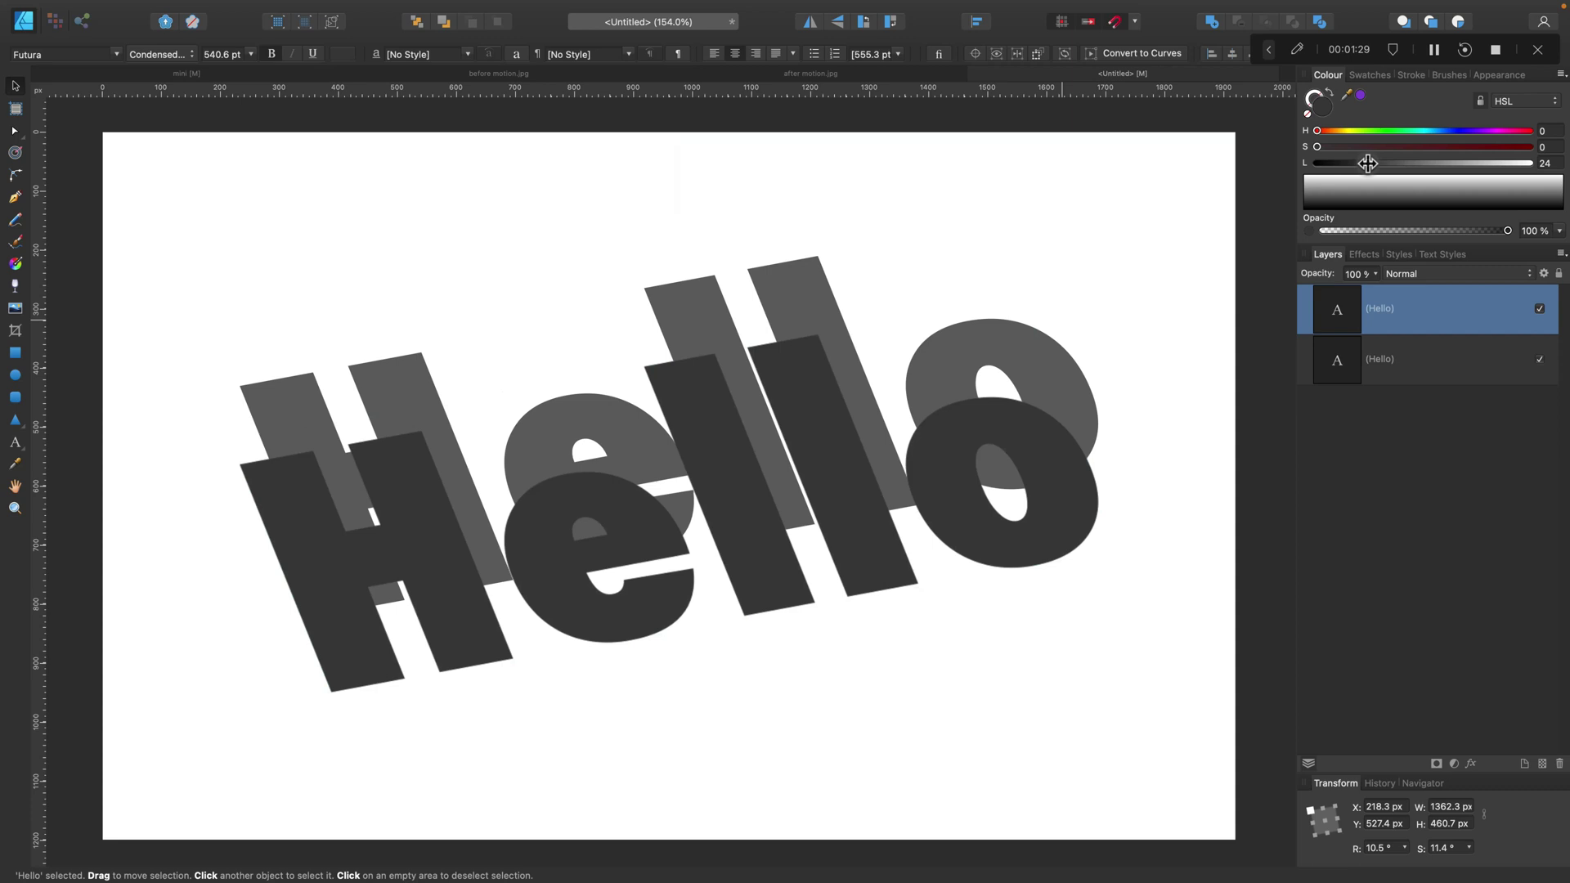
left_click_drag(1367, 164, 1334, 163)
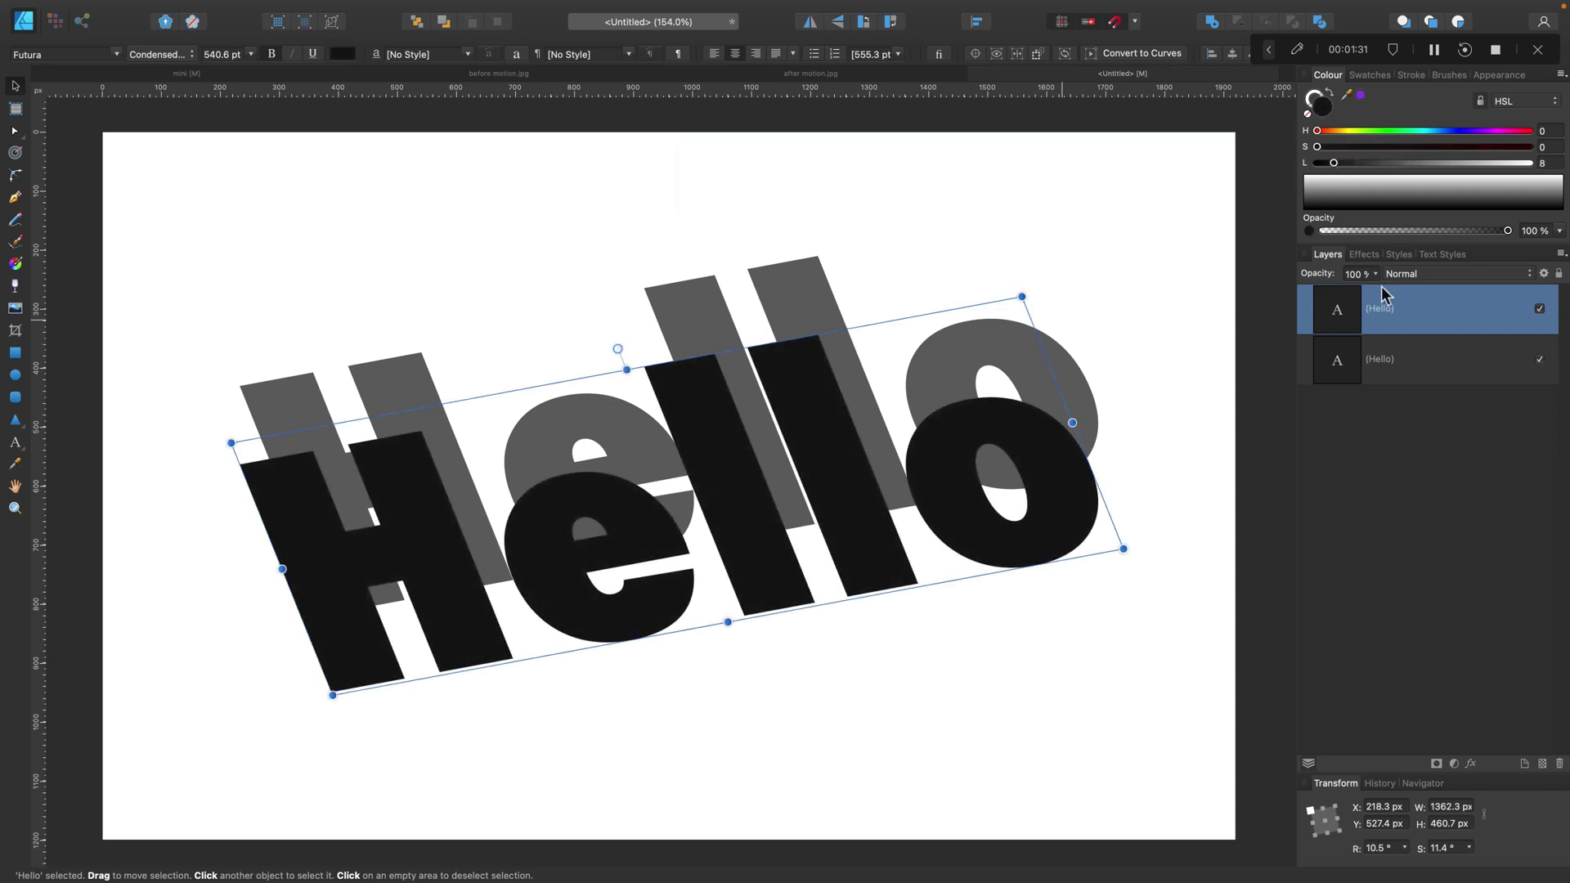
- Move the black Hello behind the grey one and shift it lower as a shadow
left_click_drag(1461, 323, 1461, 423)
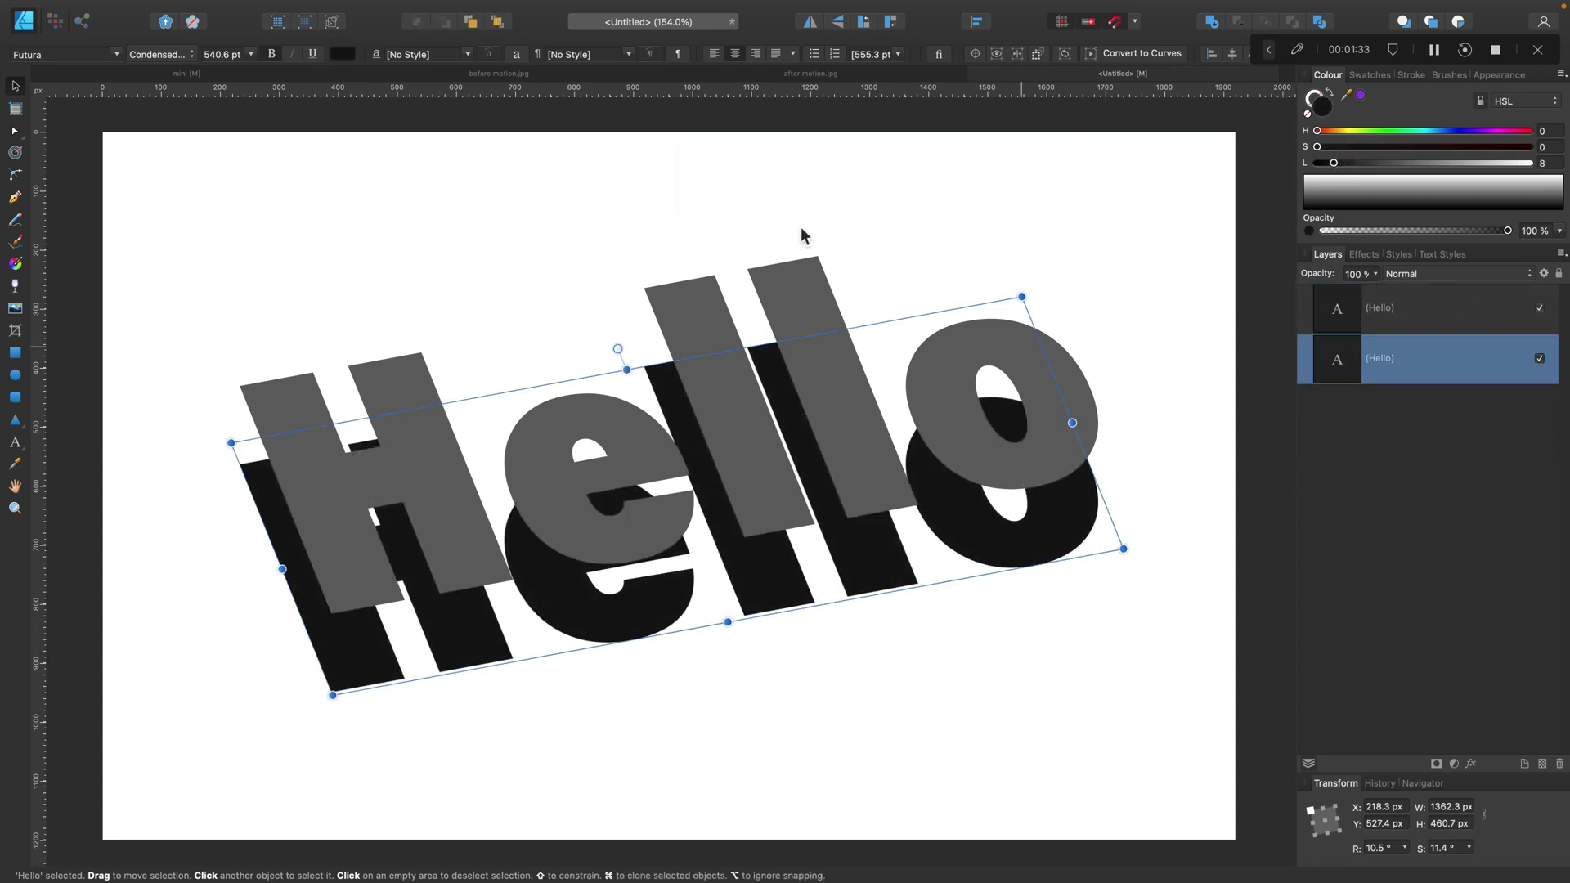
left_click(826, 349)
scroll(827, 350, "up", 1)
left_click(1446, 365)
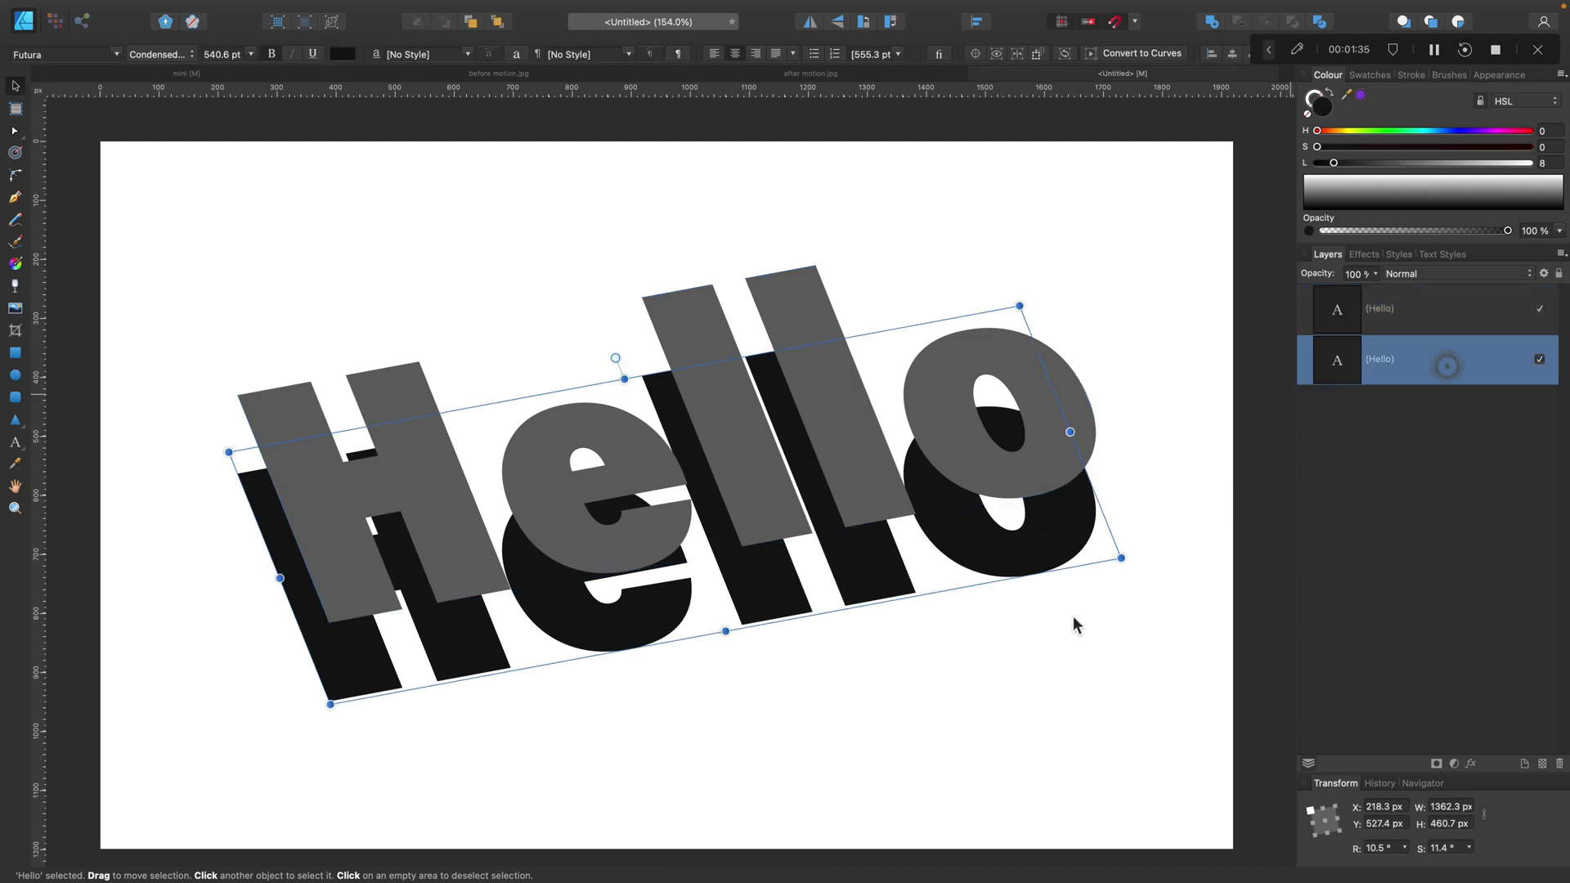
mouse_move(868, 584)
left_mouse_down()
mouse_move(865, 624)
mouse_move(869, 602)
left_mouse_up()
left_click(920, 674)
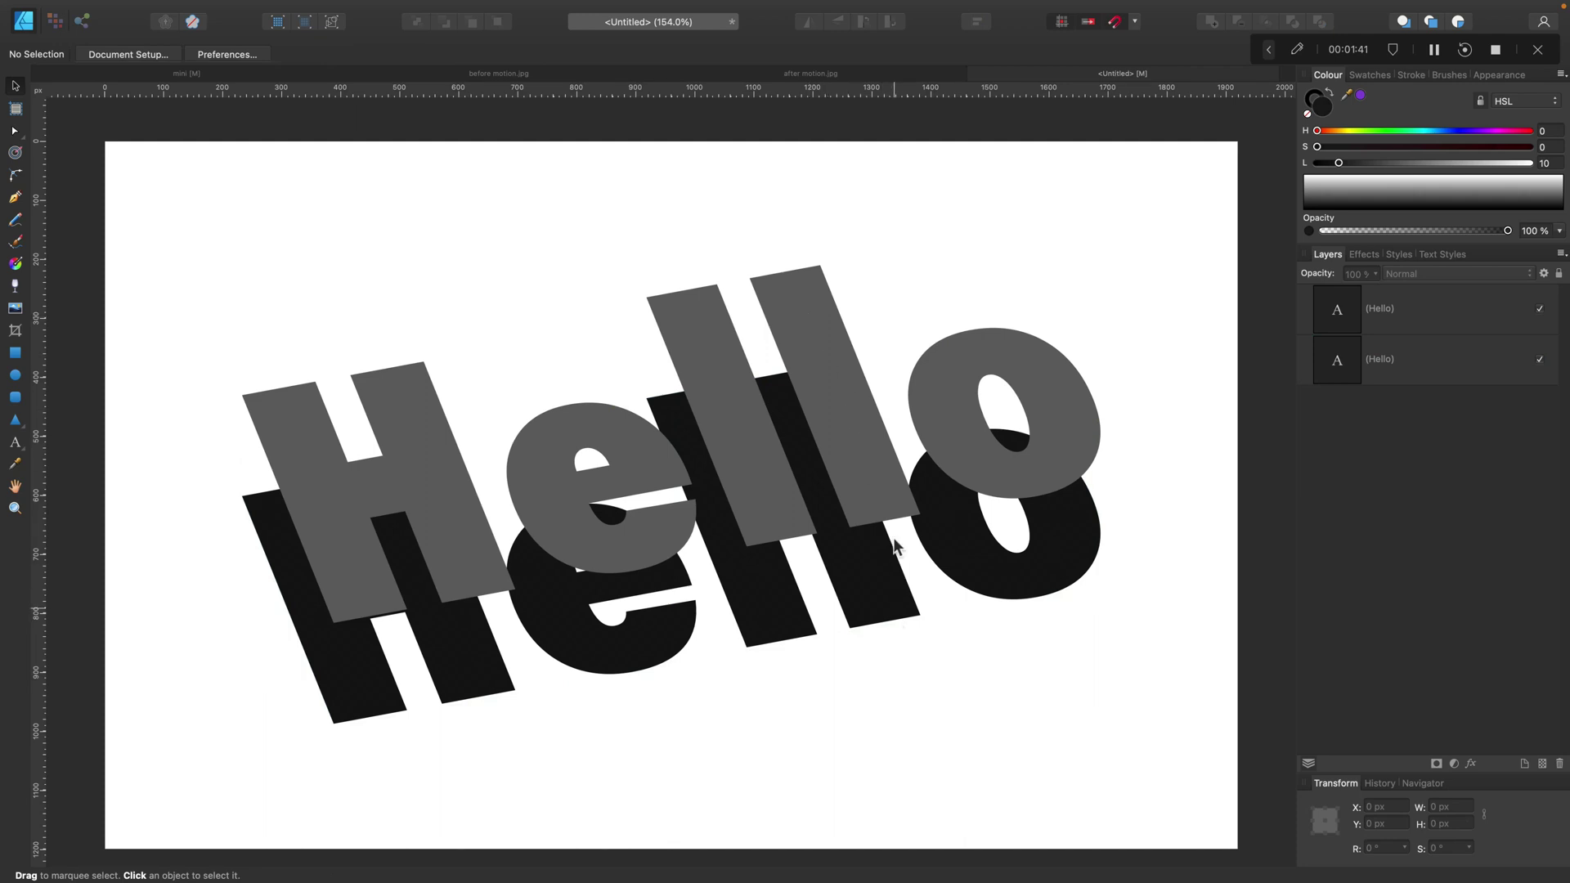
- Clone the black Hello slightly upward and repeat with Cmd+J to stack extrusion copies
left_click(891, 593)
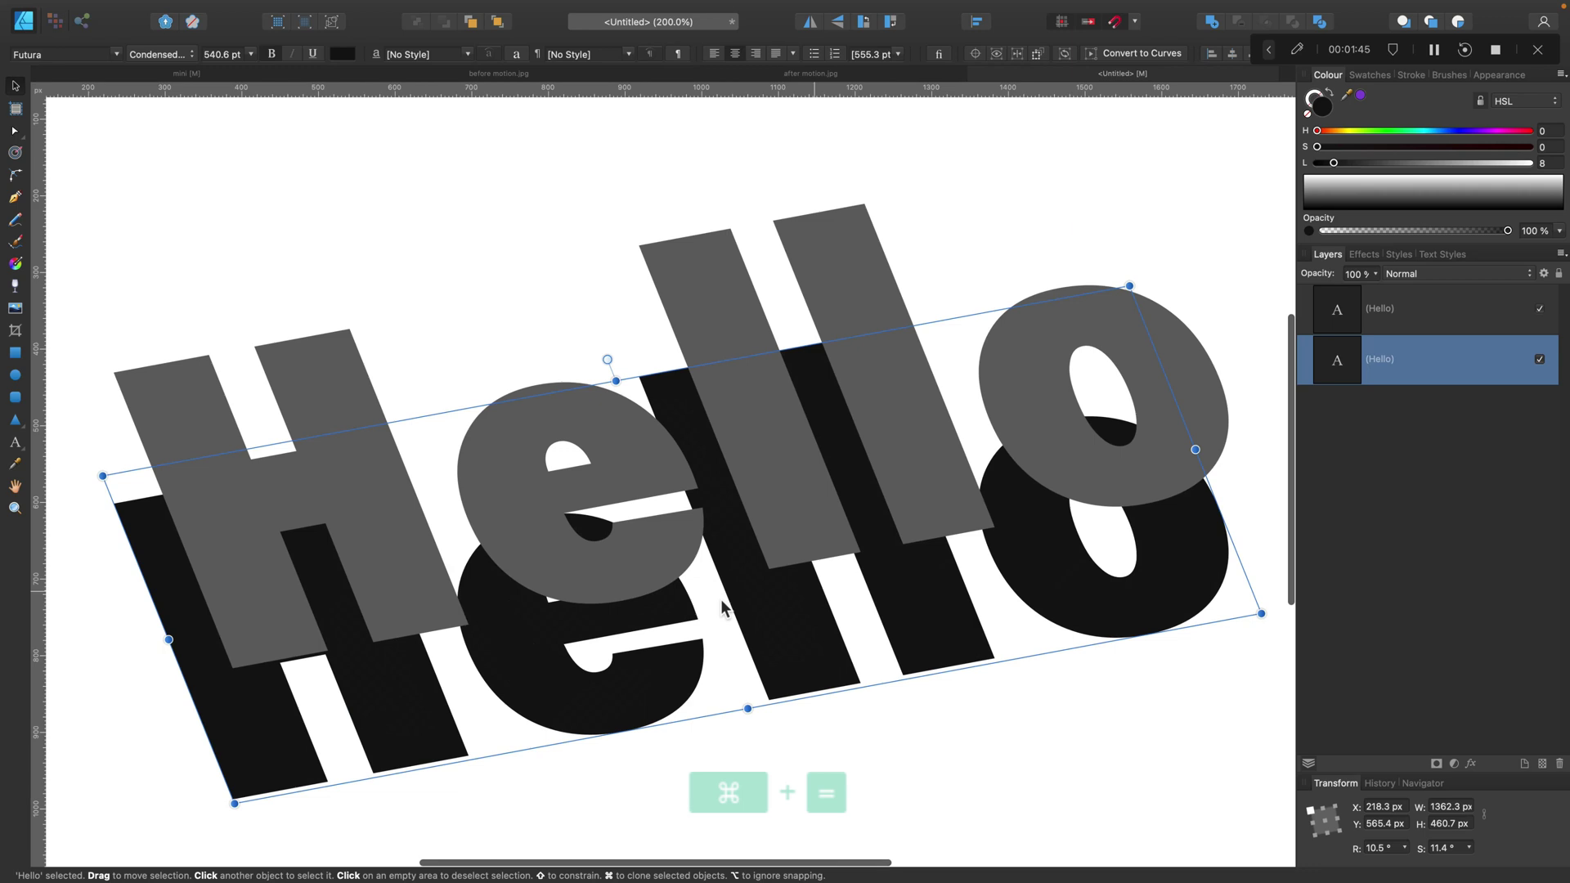
key("super+2")
left_click_drag(658, 510, 685, 500)
scroll(484, 634, "up", 2)
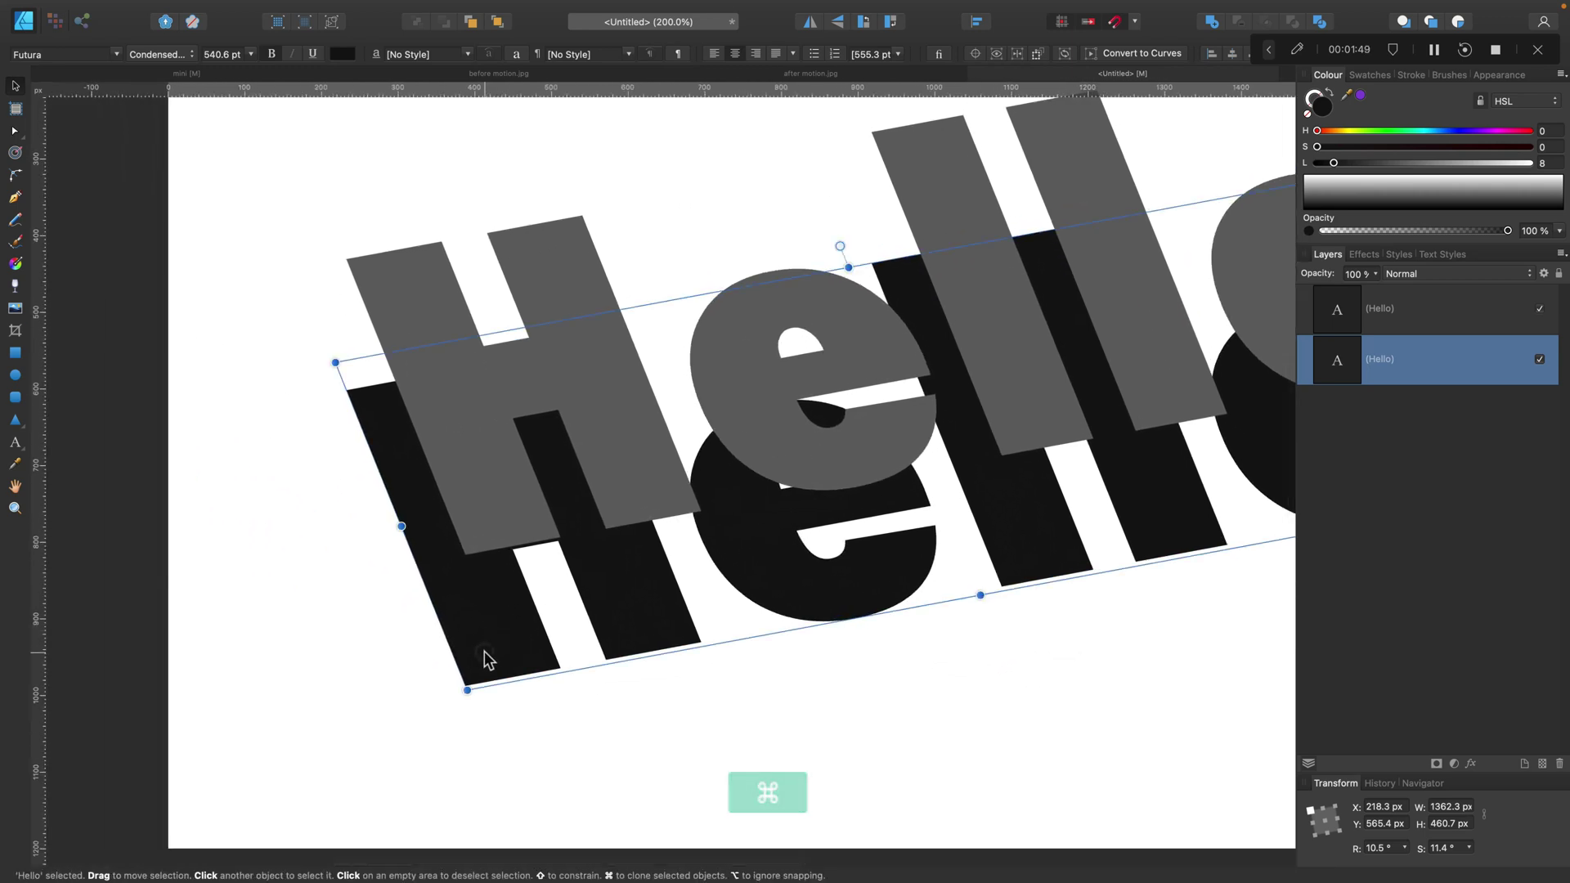
mouse_move(488, 654)
left_mouse_down()
mouse_move(493, 618)
mouse_move(490, 650)
left_mouse_up()
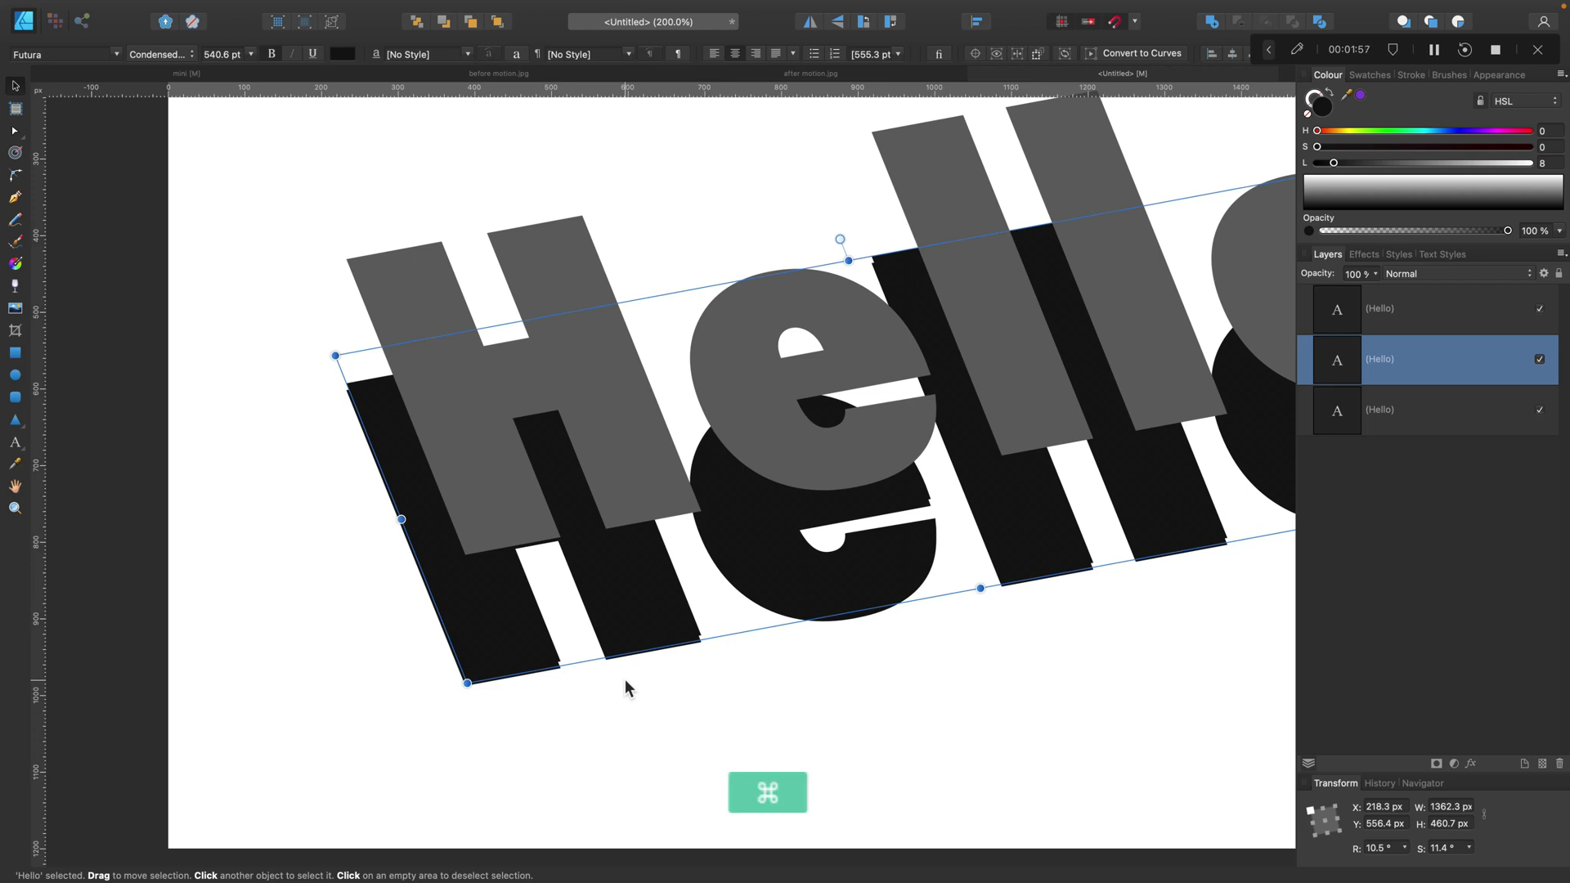
key("super+j")
key("super+j")
key("super+j")
key("super+j")
key("super+j")
key("super+j")
key("super+j")
key("super+j")
key("super+j")
key("super+j")
key("super+j")
key("super+j")
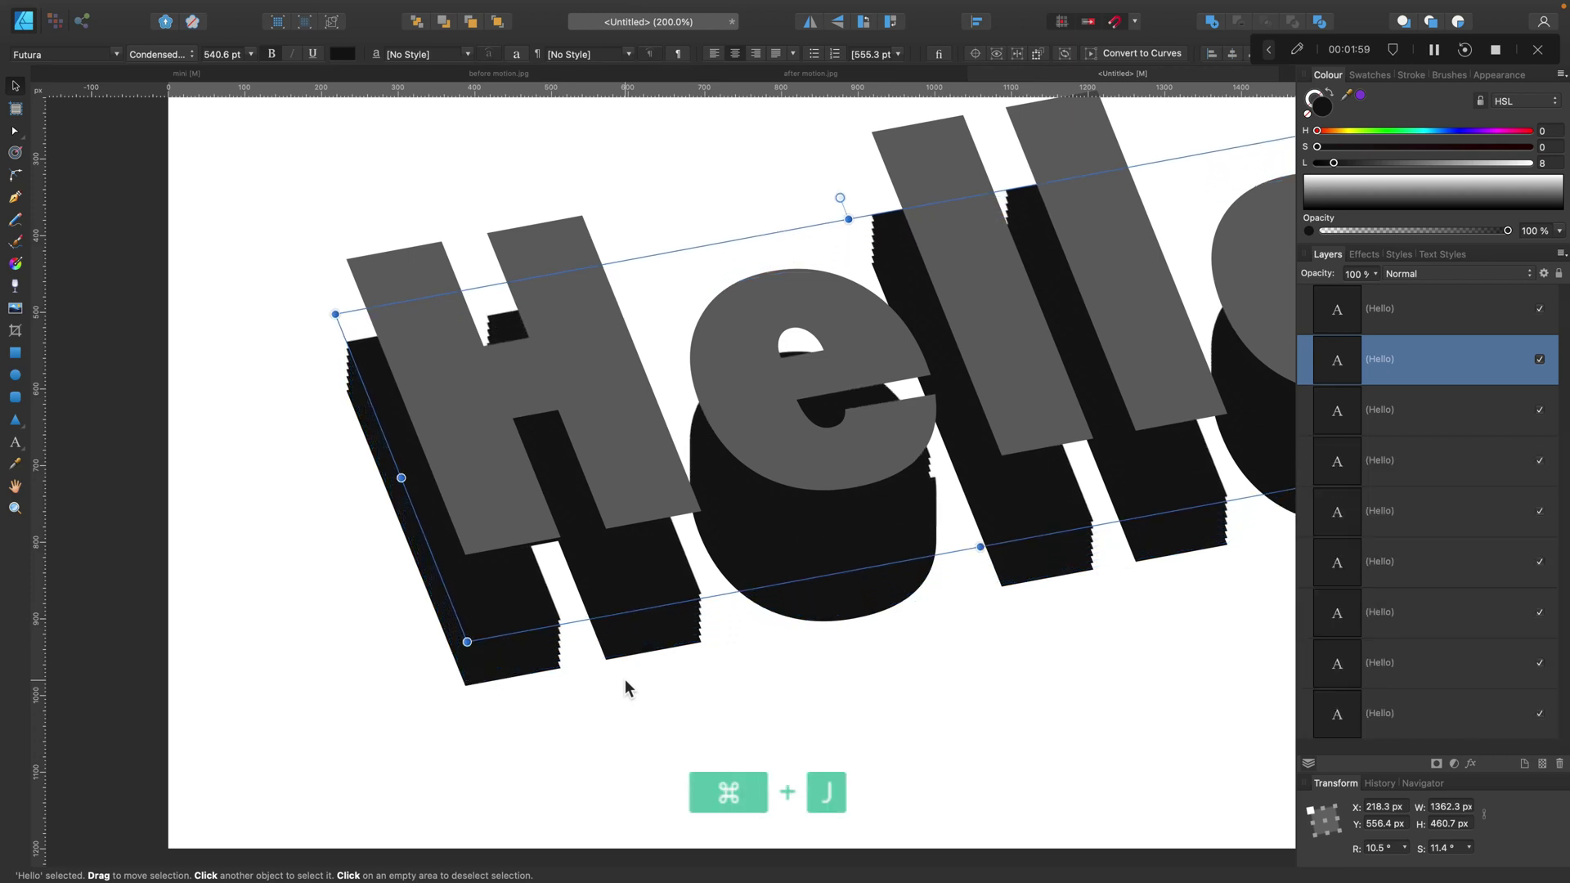
key("super+j")
key("super+j")
key("super+j")
key("super+j")
key("super+j")
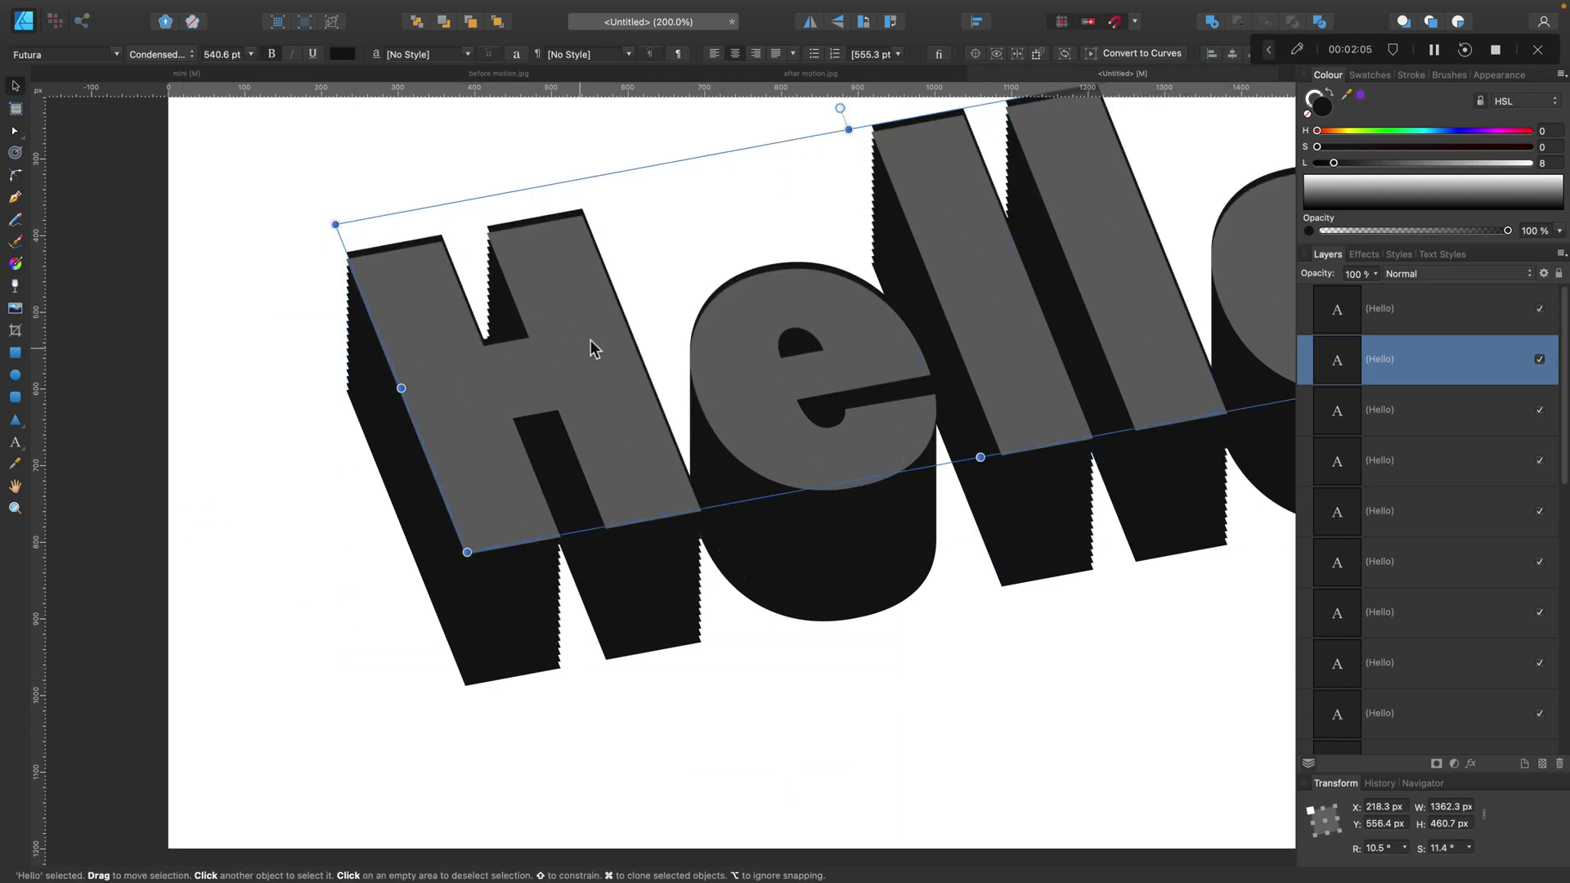
- Delete the grey front-face Hello and zoom out to the whole page
left_click(575, 358)
key("Delete")
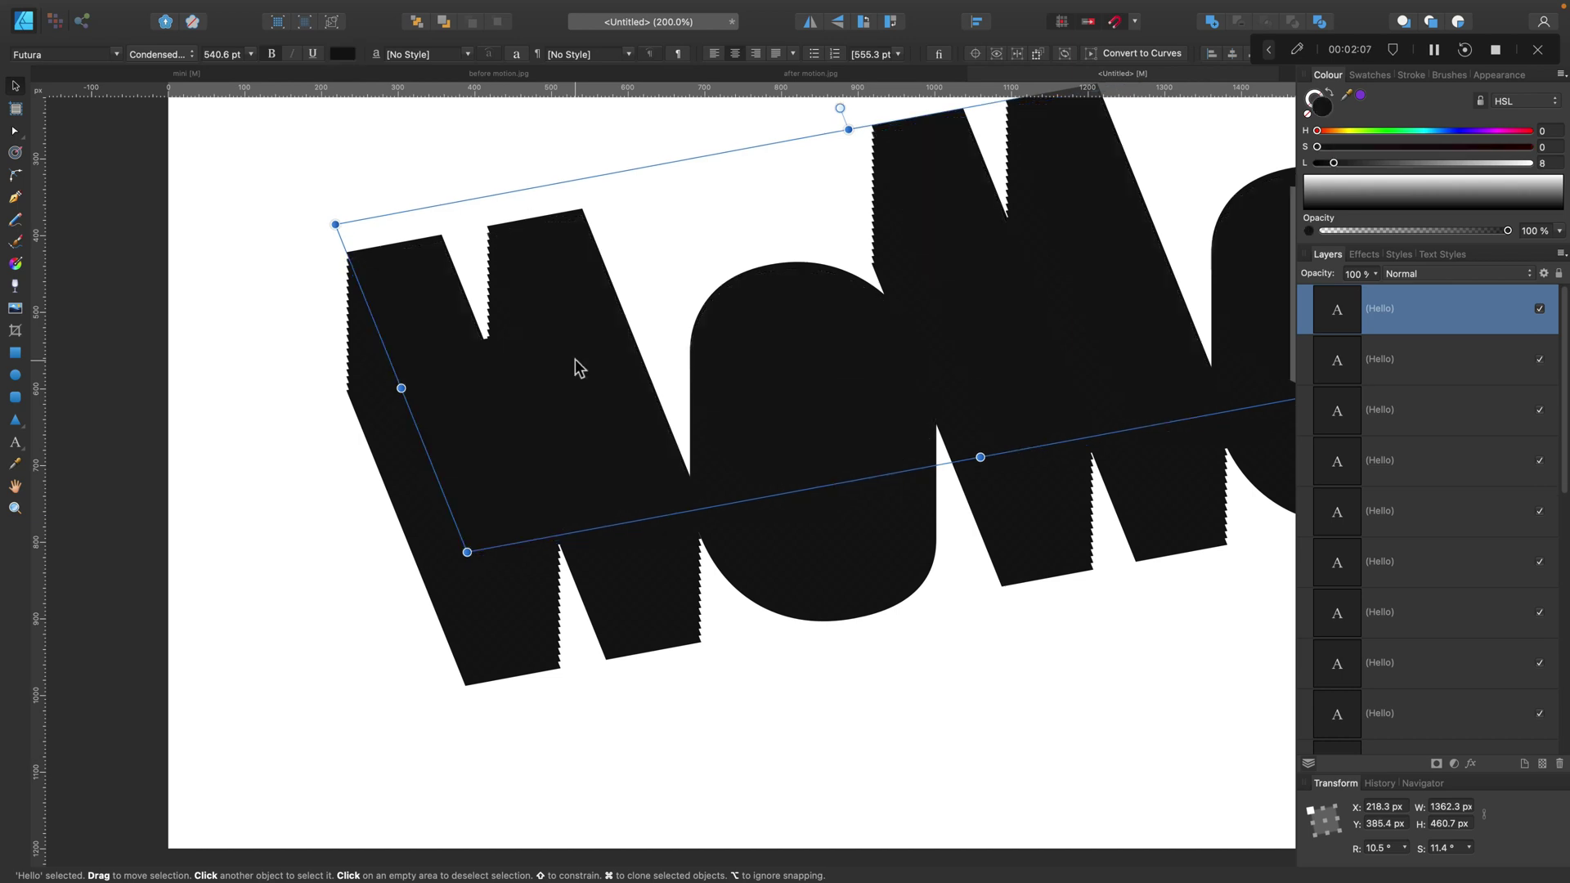
left_click(336, 162)
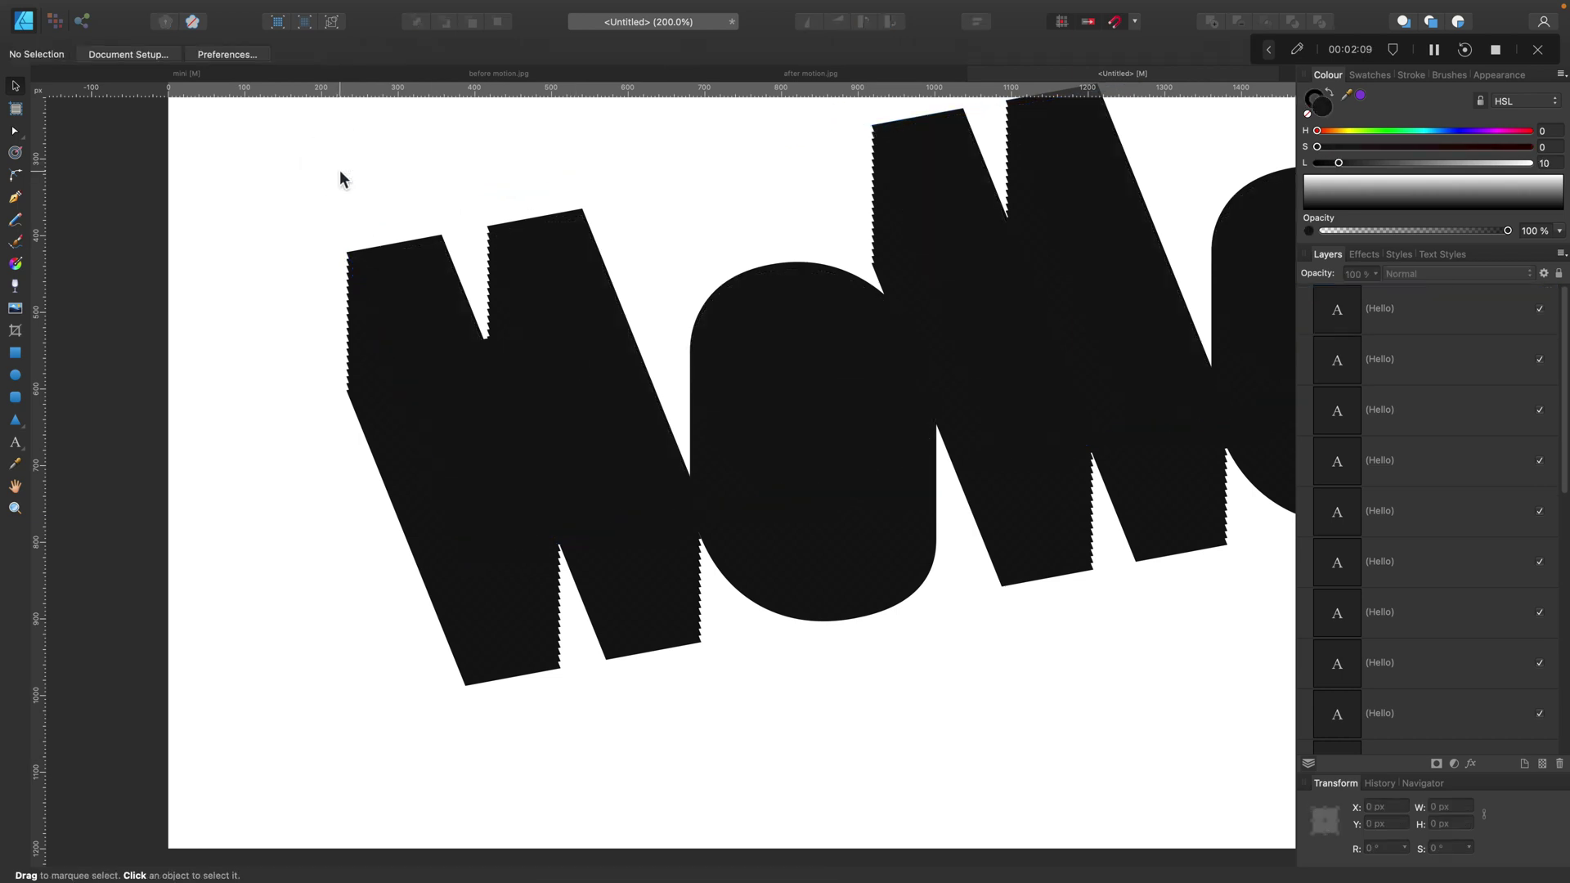
key("super+minus")
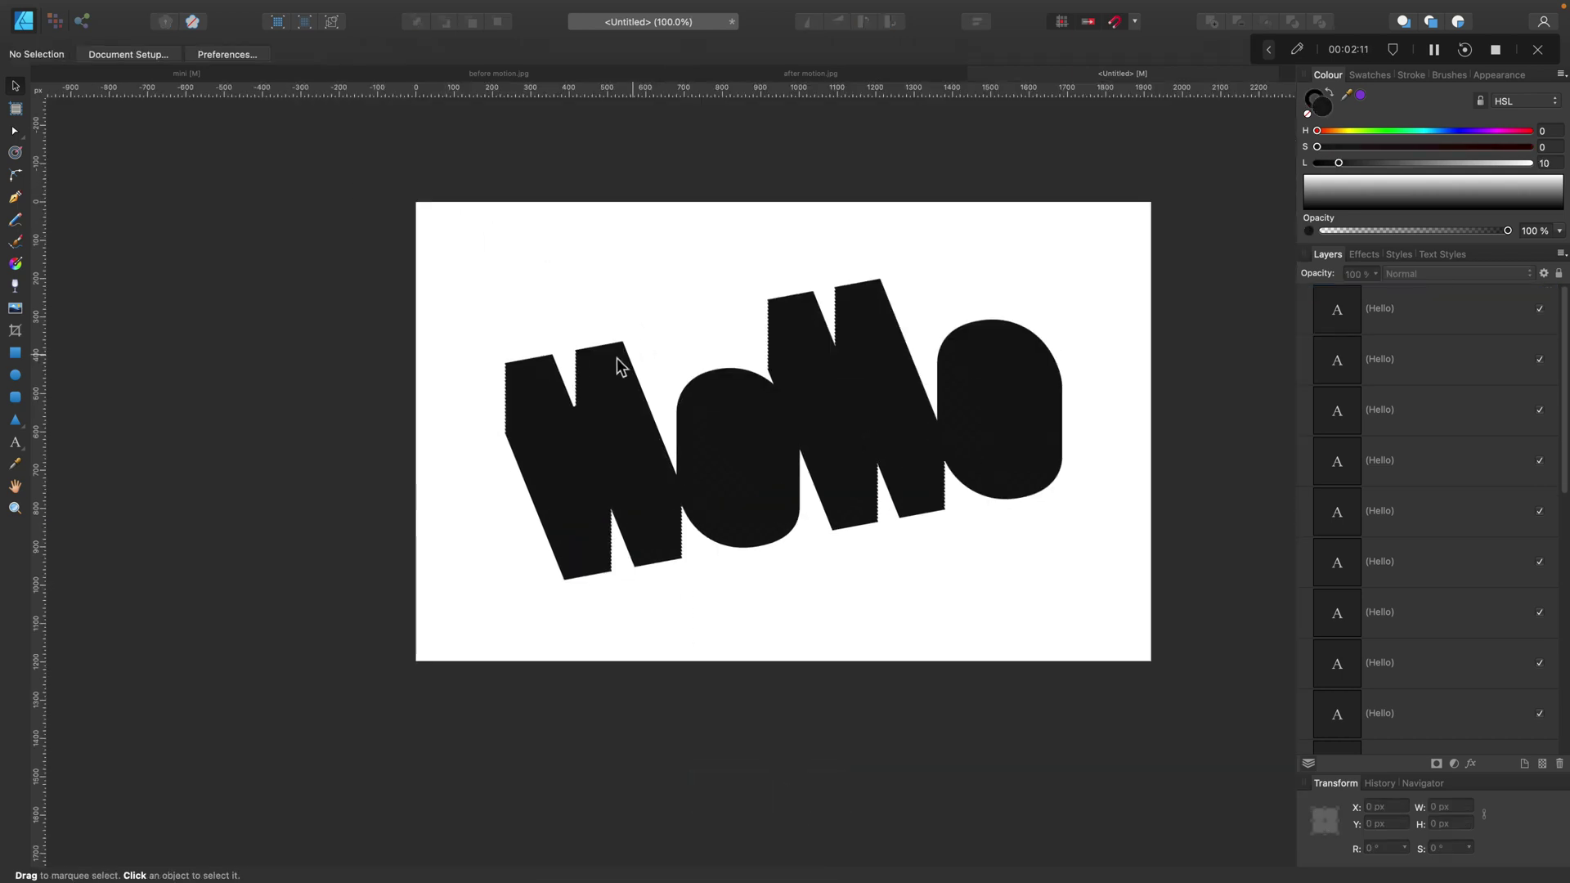
left_click(617, 364)
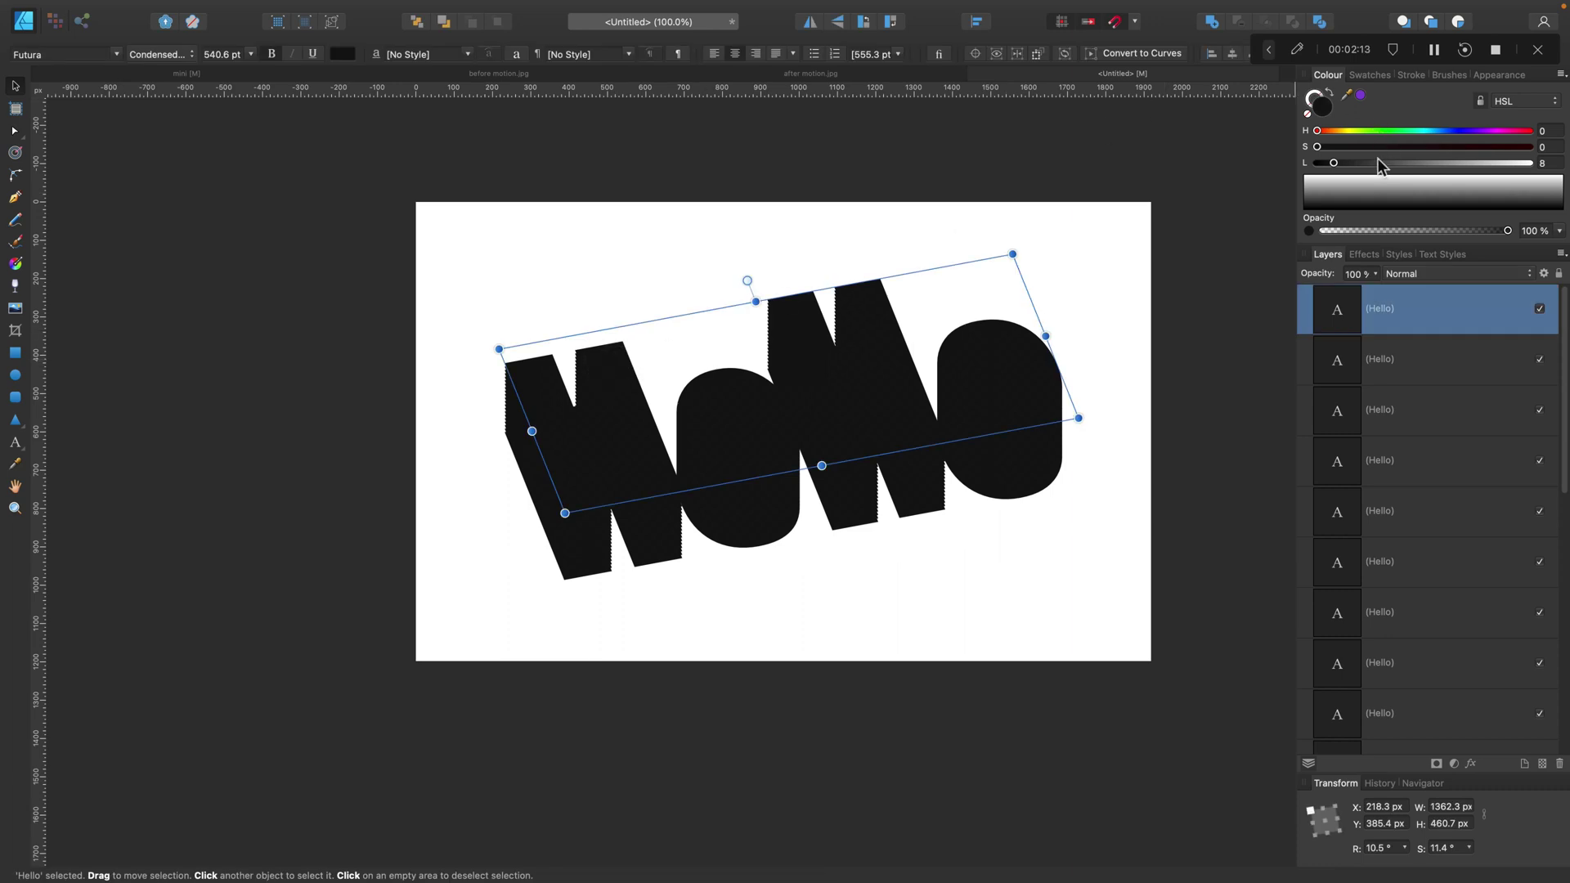
left_click_drag(1372, 163, 1411, 167)
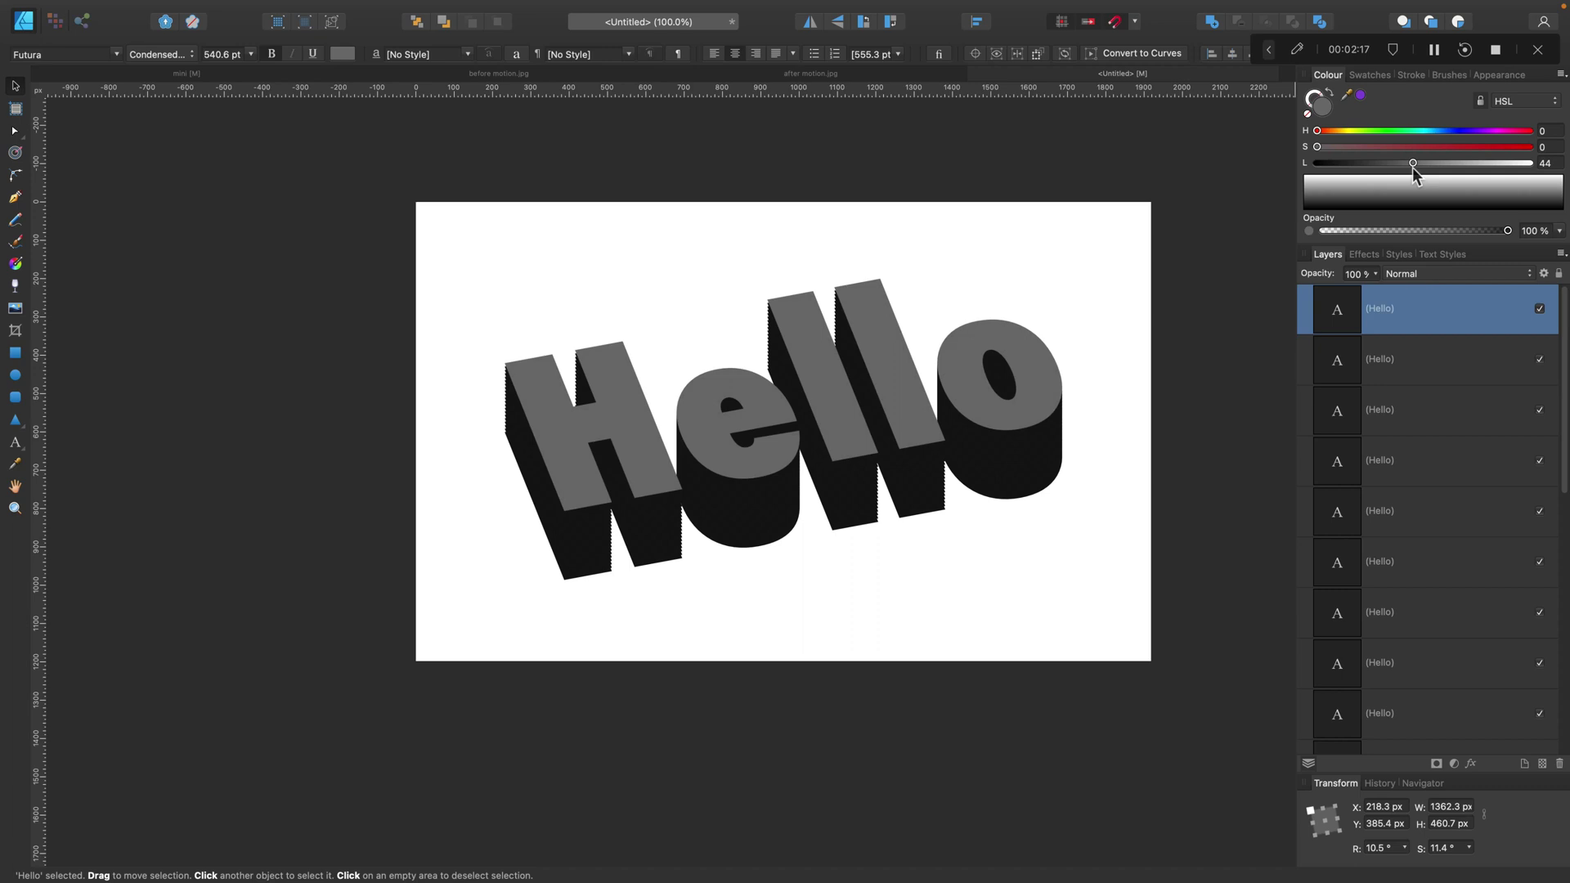
left_click(1081, 226)
key("super+equal")
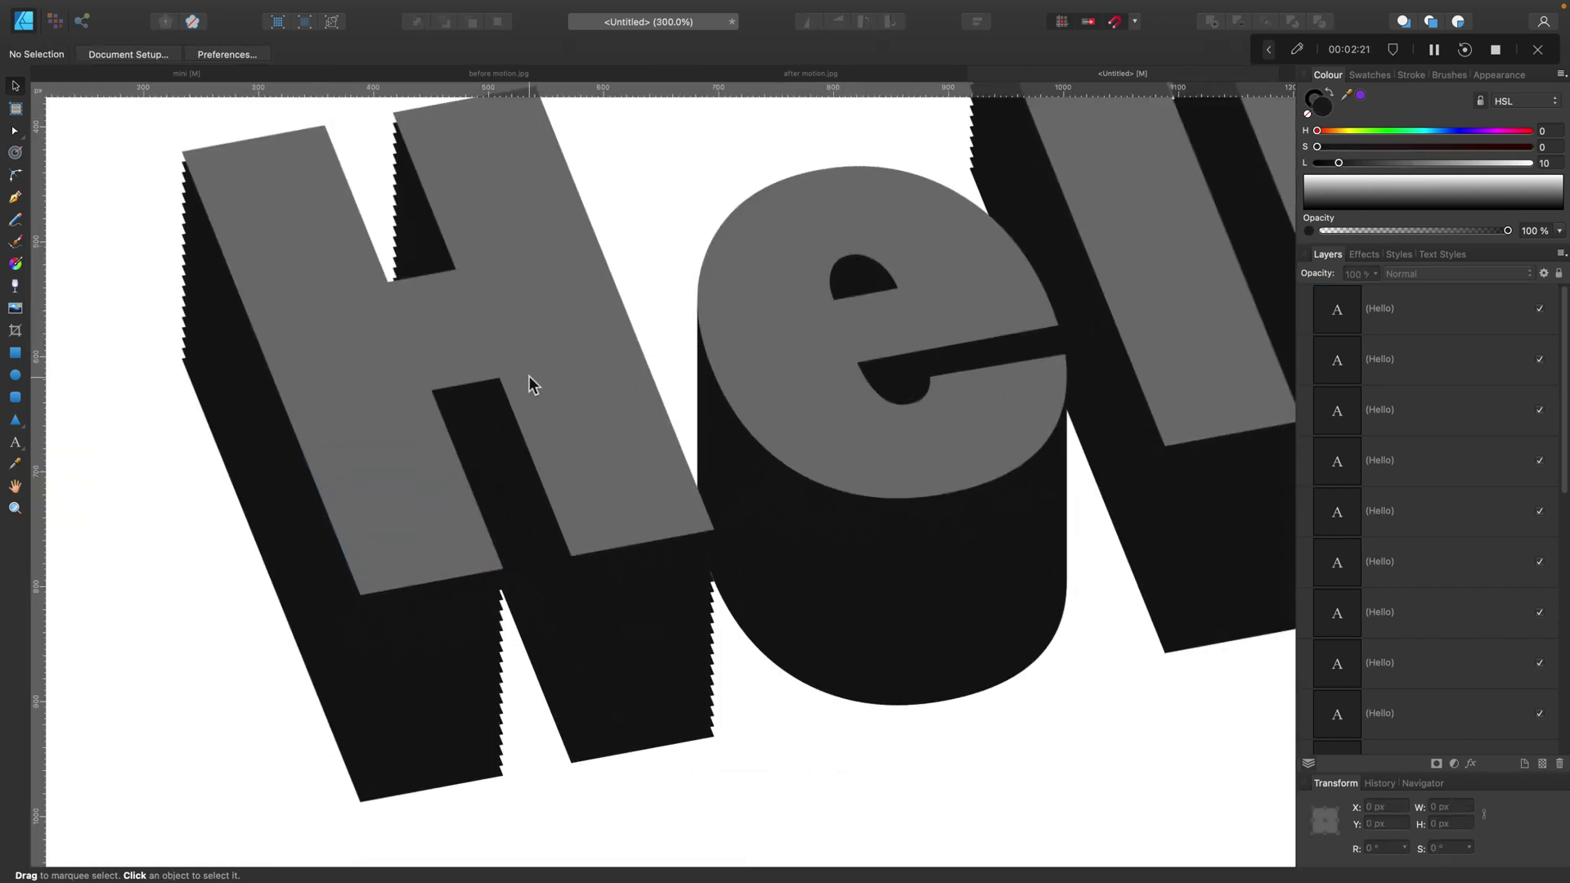
key("super+minus")
key("super+minus")
key("super+minus")
key("super+minus")
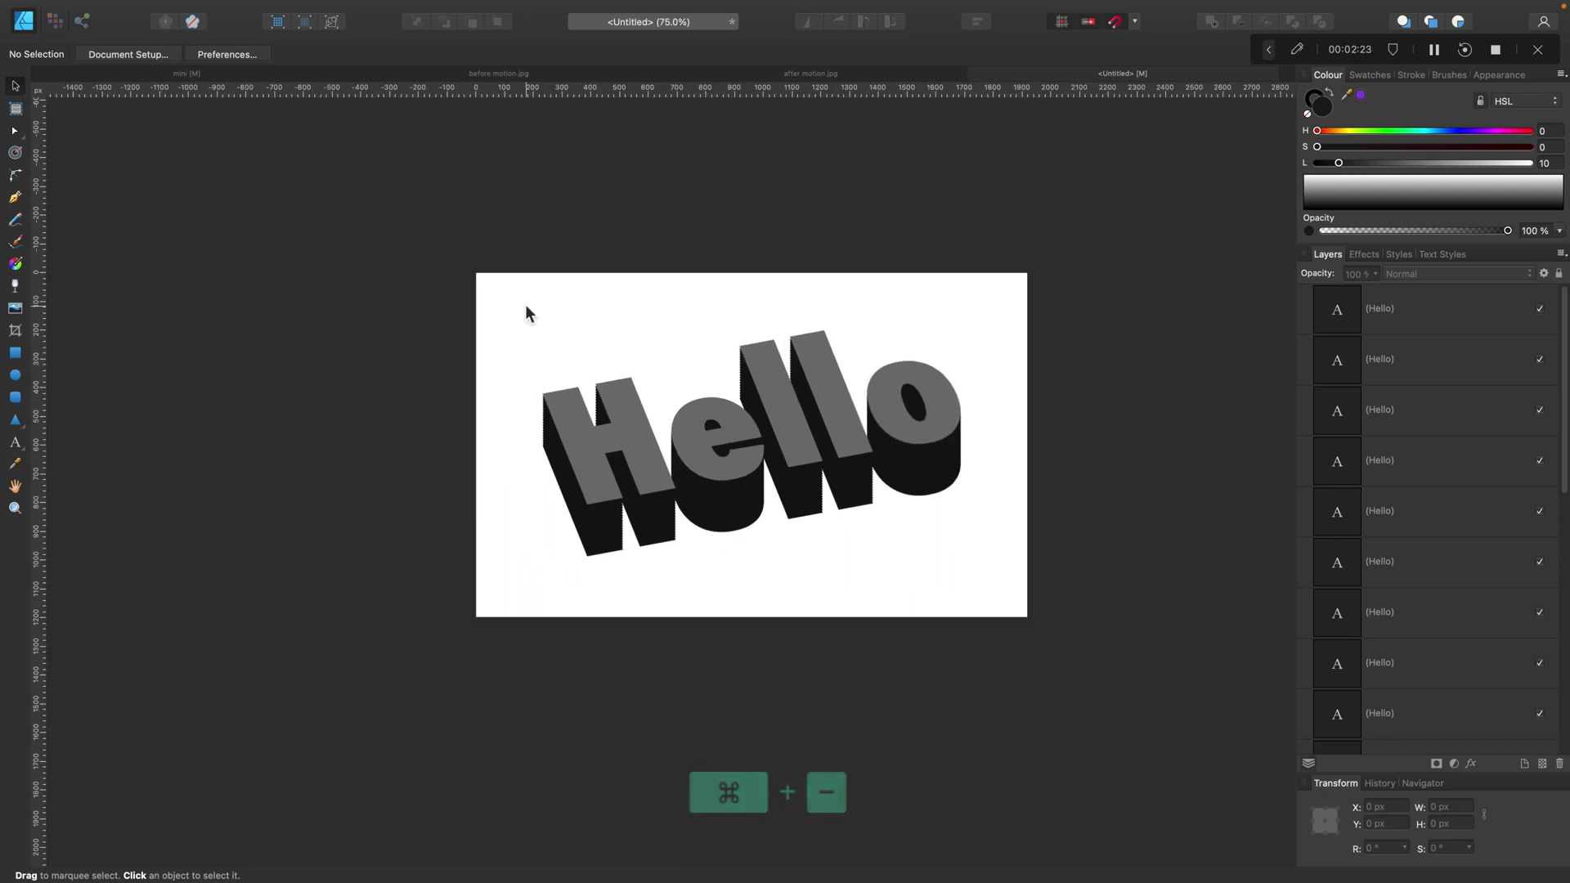
- Merge every extrusion copy except the front Hello into one curve with lightness 11 fill
left_click_drag(508, 285, 1070, 629)
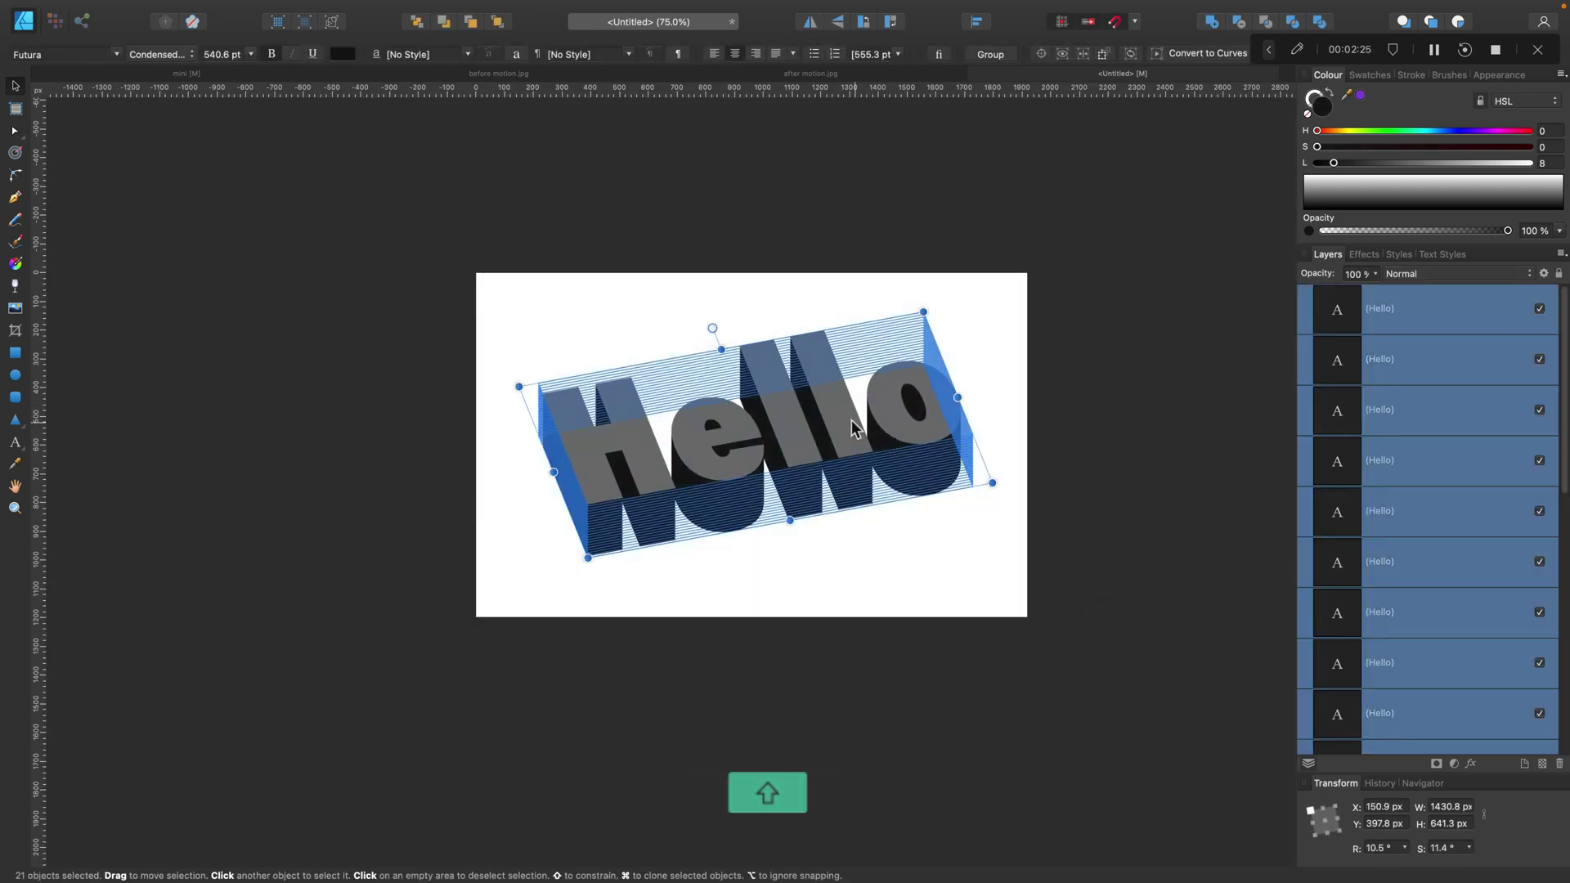
left_click(1448, 330, "super")
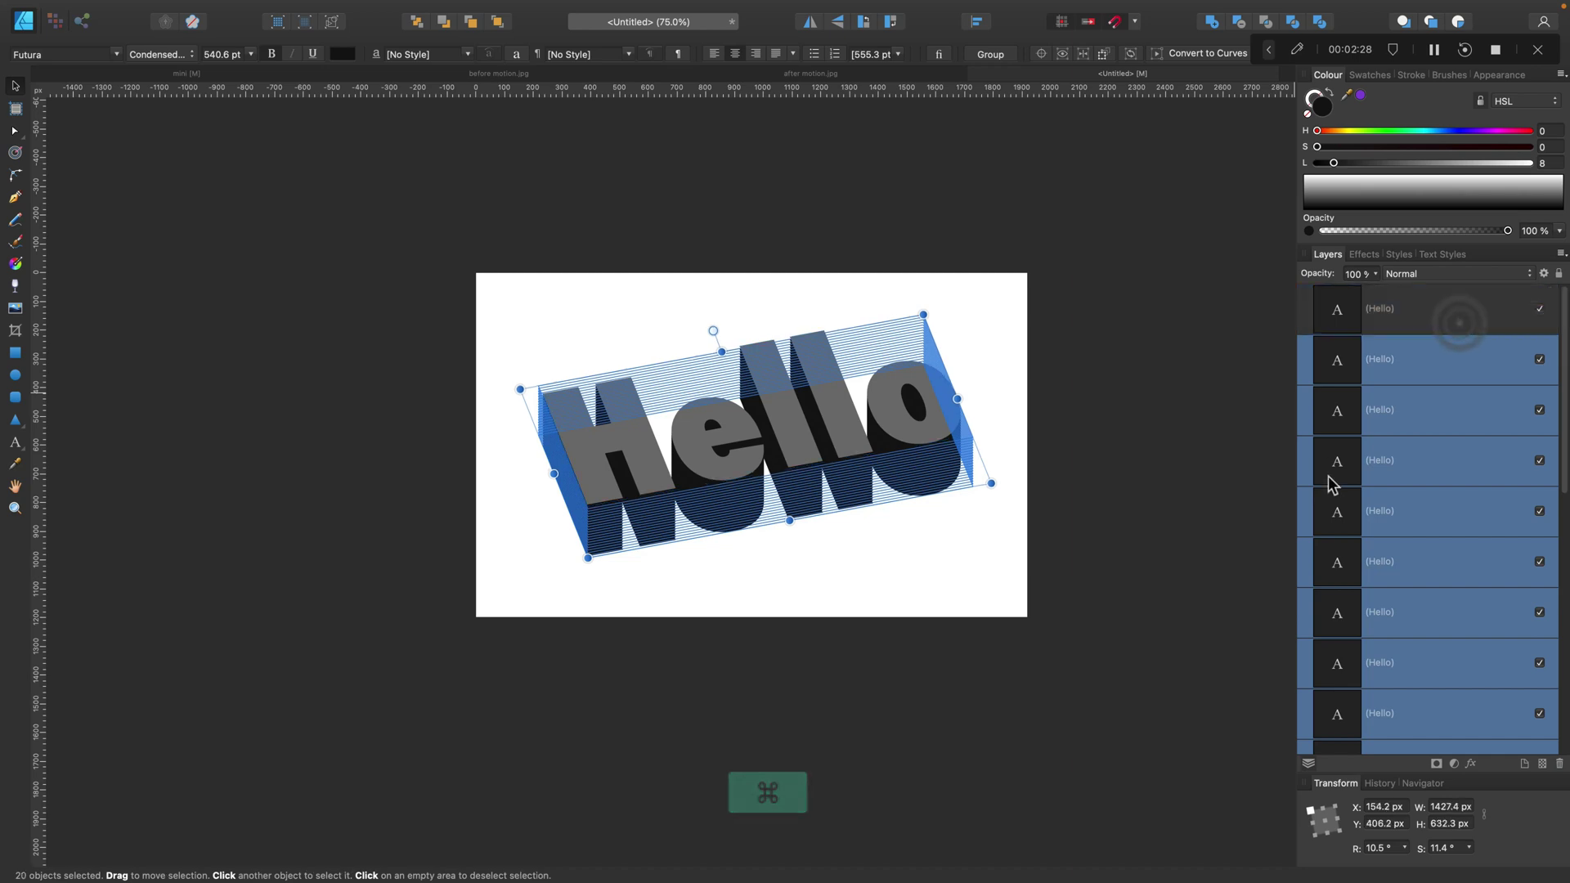
left_click(1211, 22)
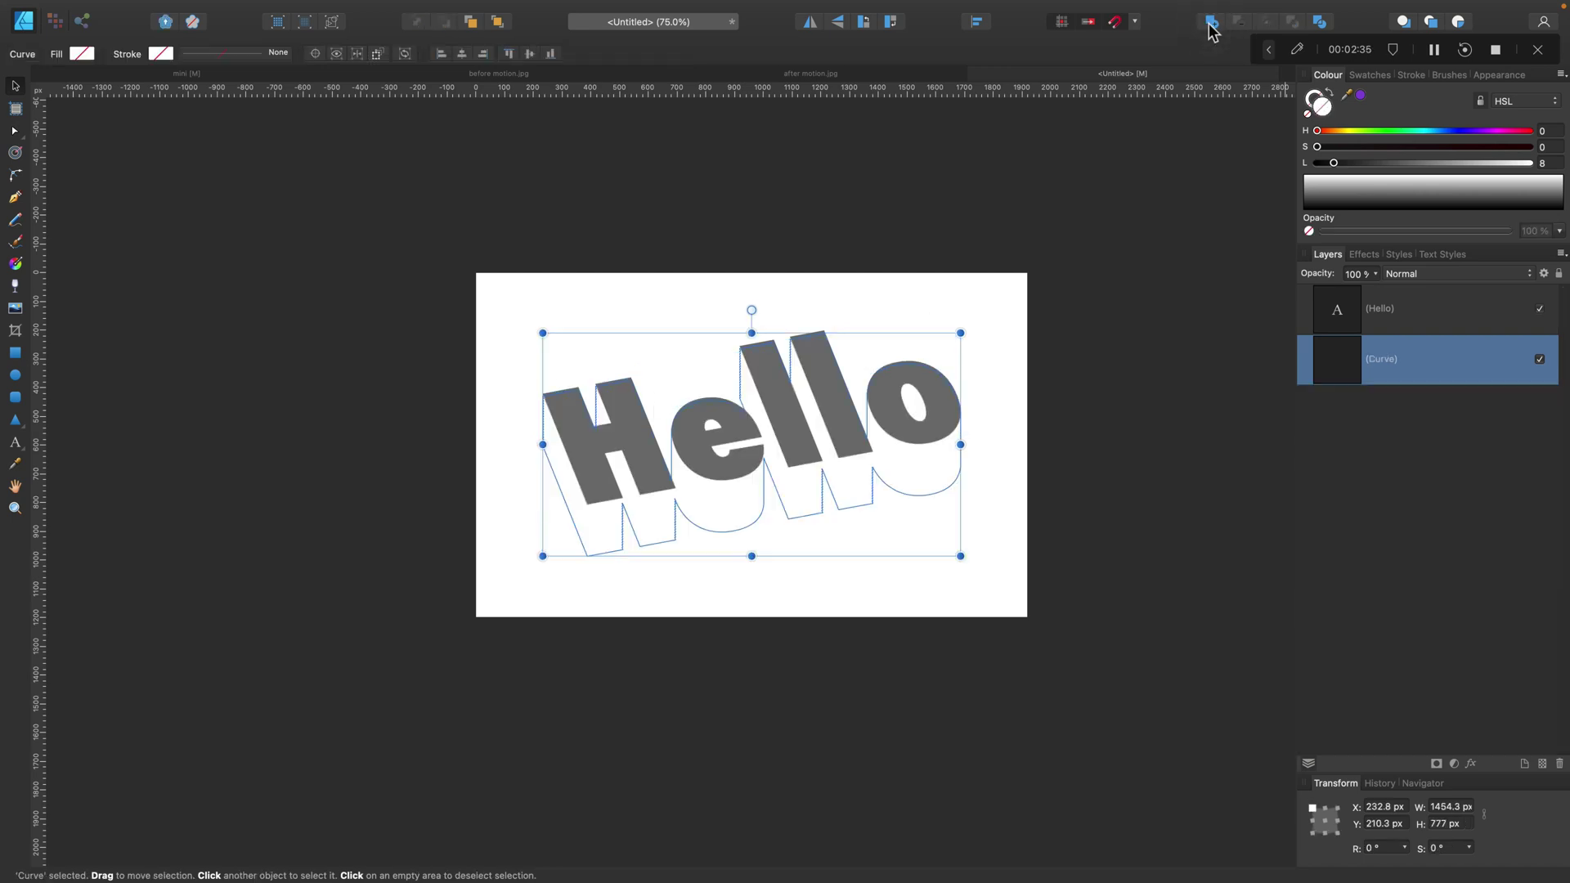
left_click(1329, 162)
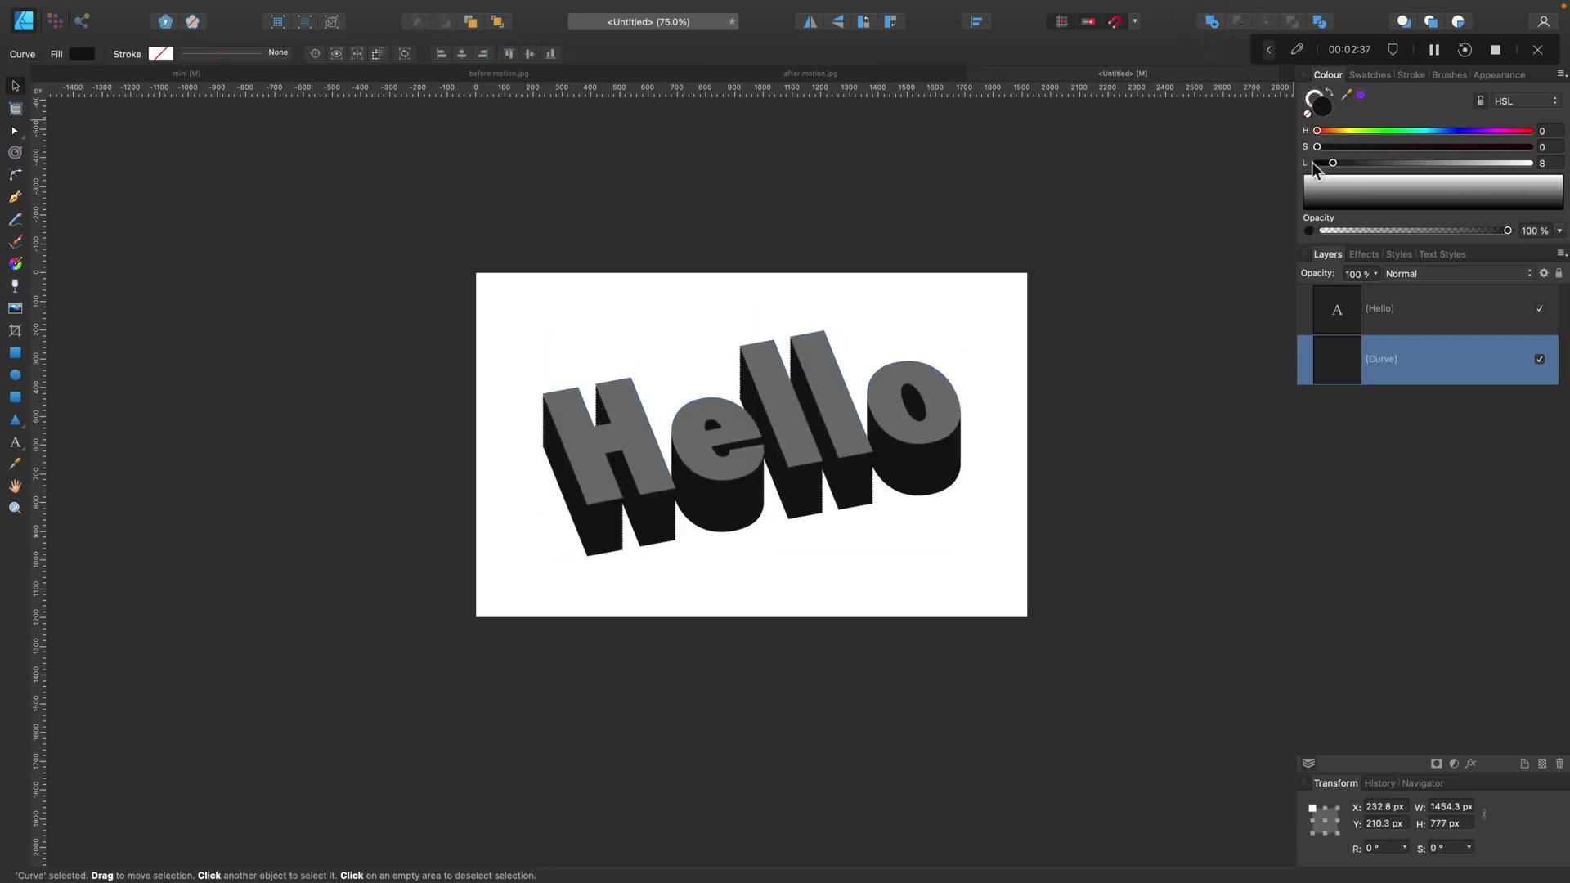
mouse_move(1313, 163)
left_mouse_down()
mouse_move(1404, 169)
mouse_move(1337, 170)
left_mouse_up()
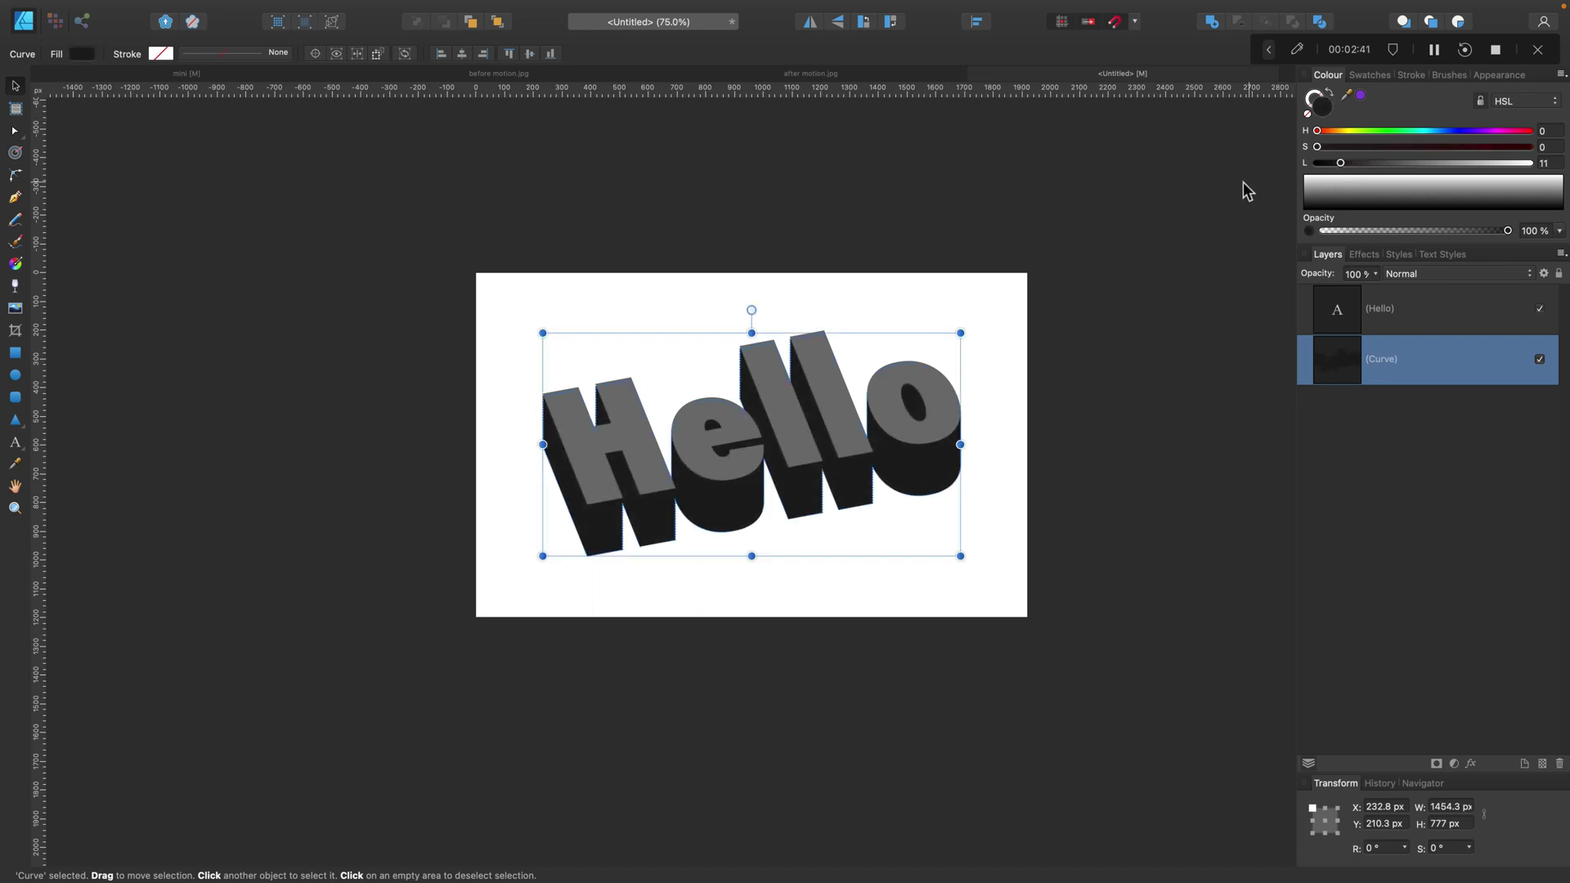
- Deselect the extrusion and zoom around the lettering, ending with the whole artboard visible
left_click(1013, 315)
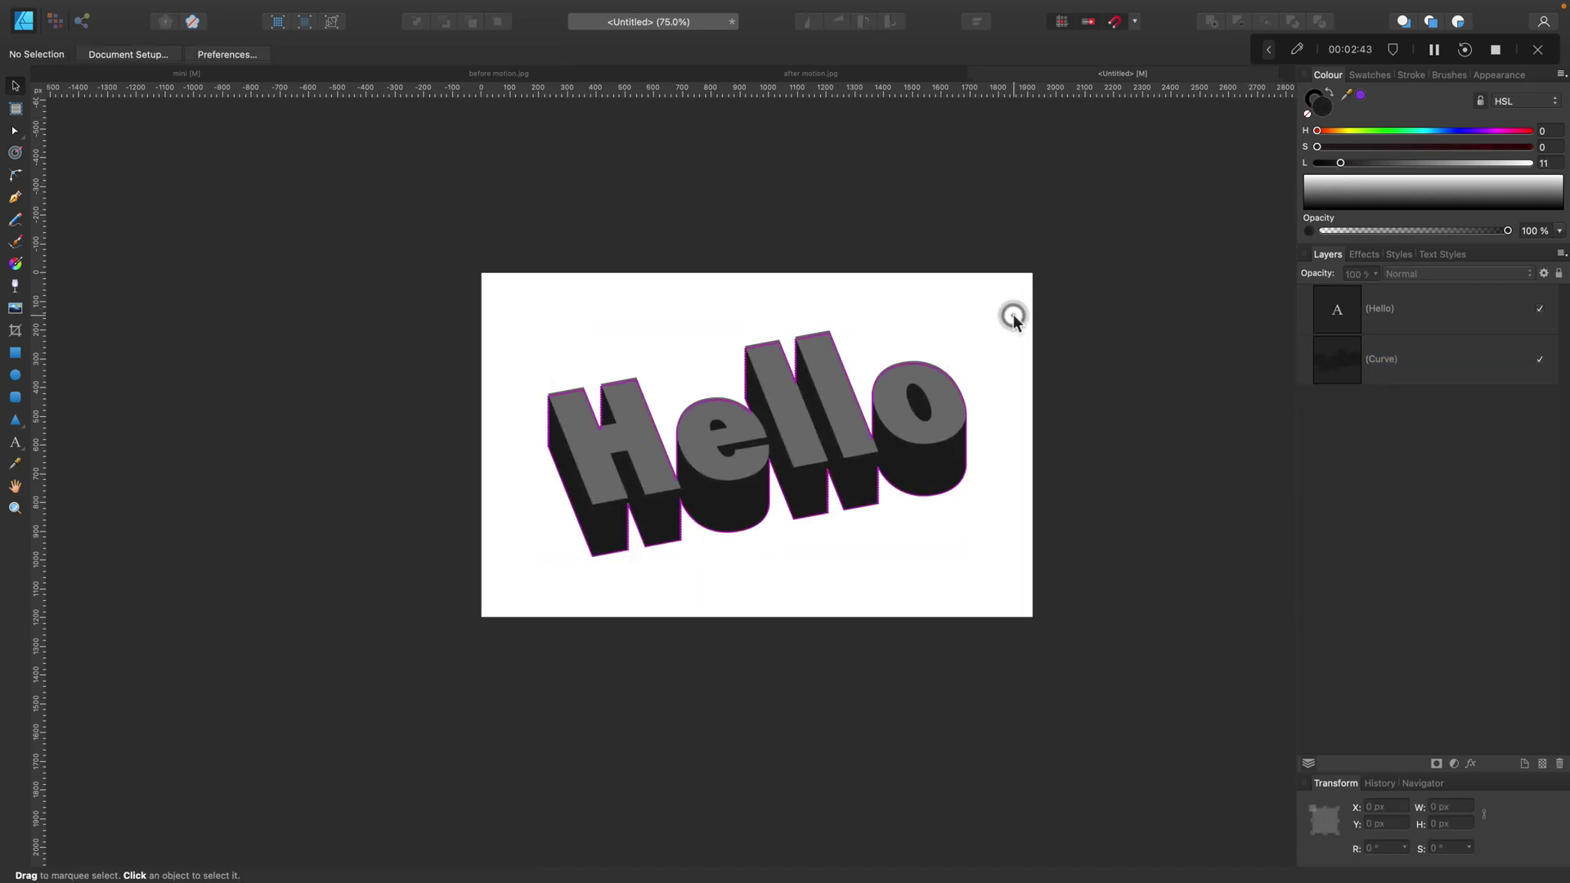
key("super+equal")
key("super+equal")
key("super+equal")
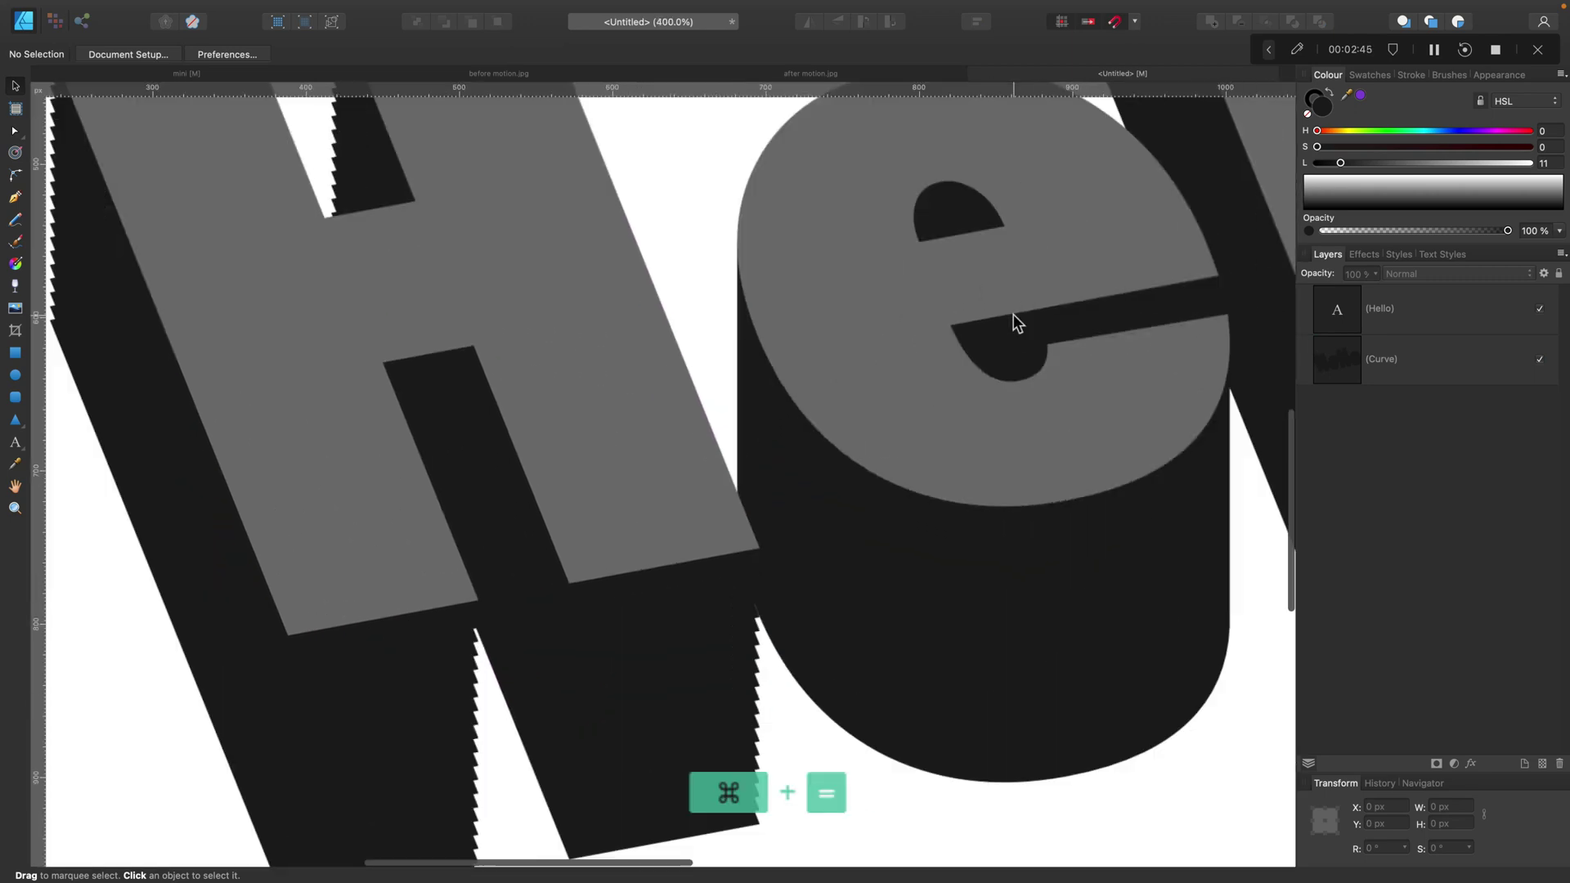
key("space")
left_click_drag(352, 295, 826, 675)
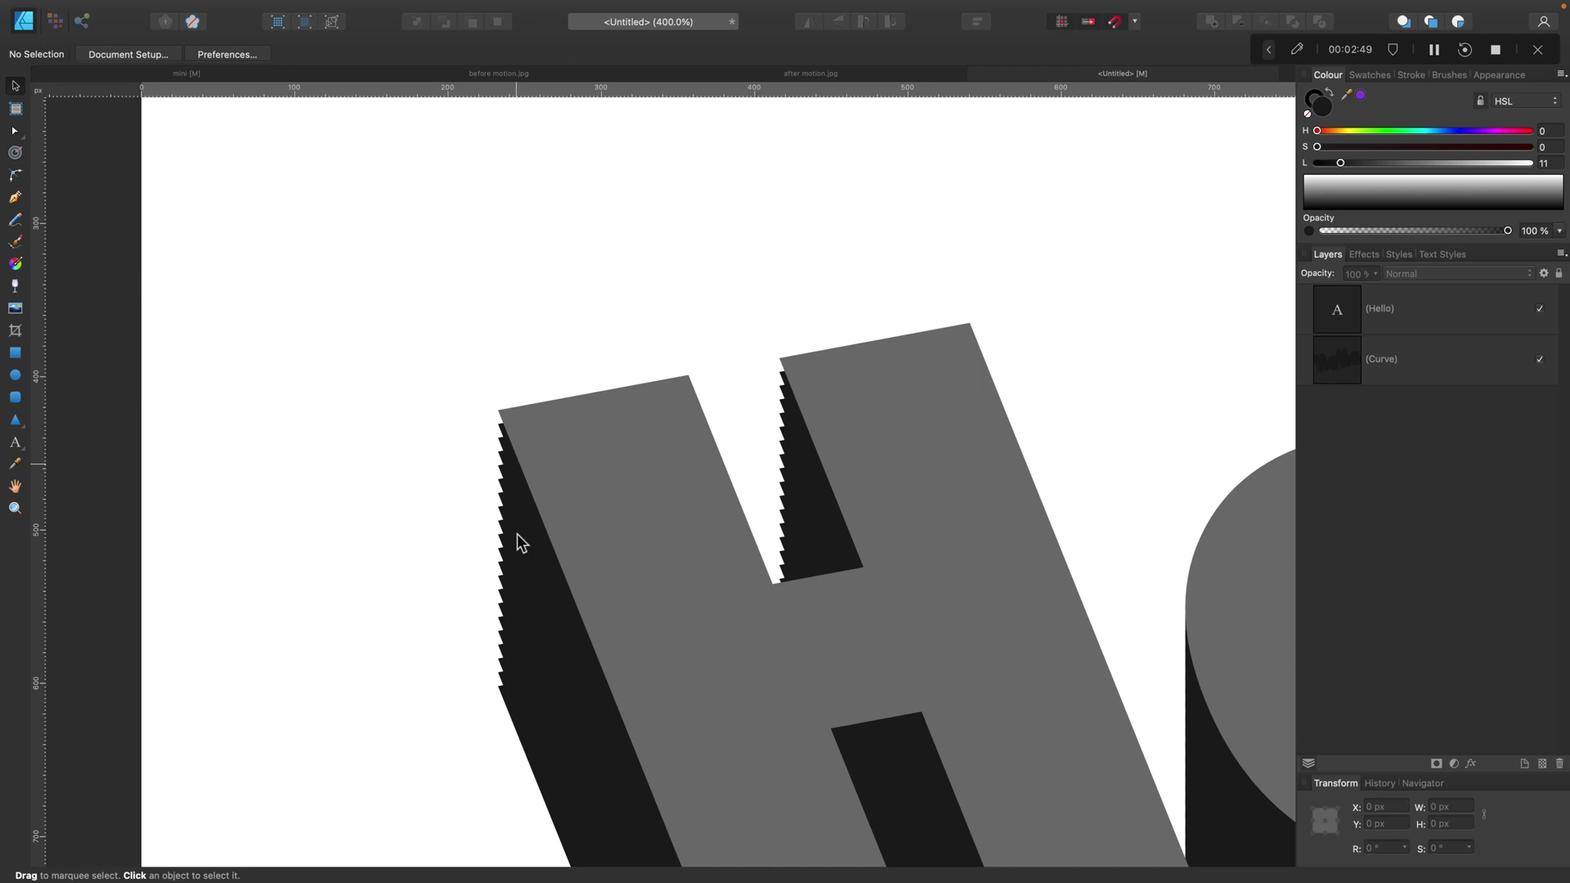
key("super+0")
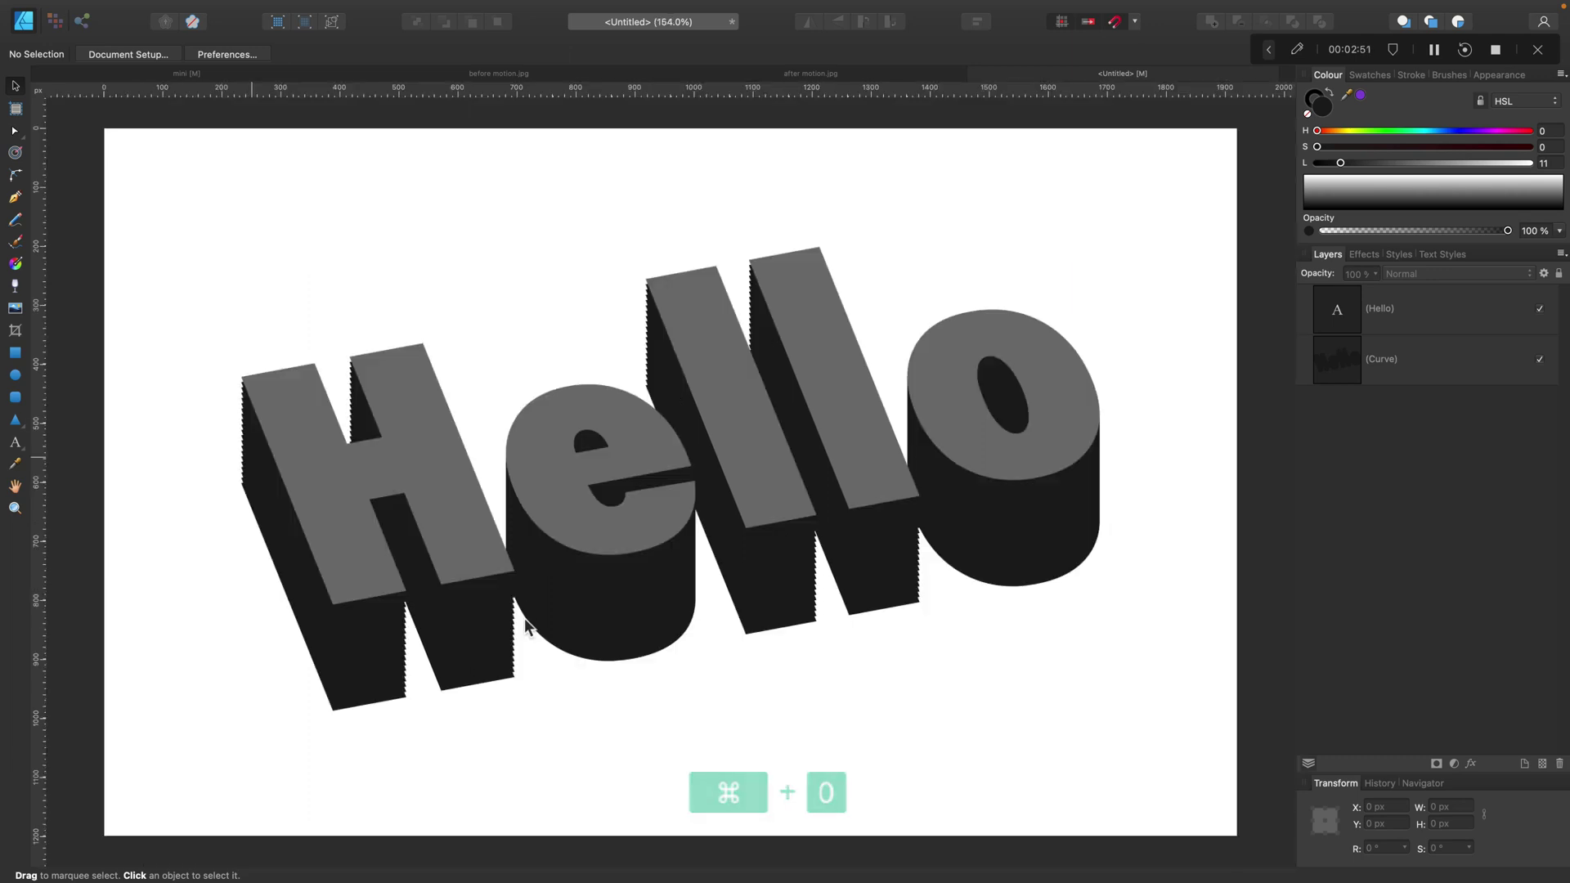
key("super+minus")
key("super+minus")
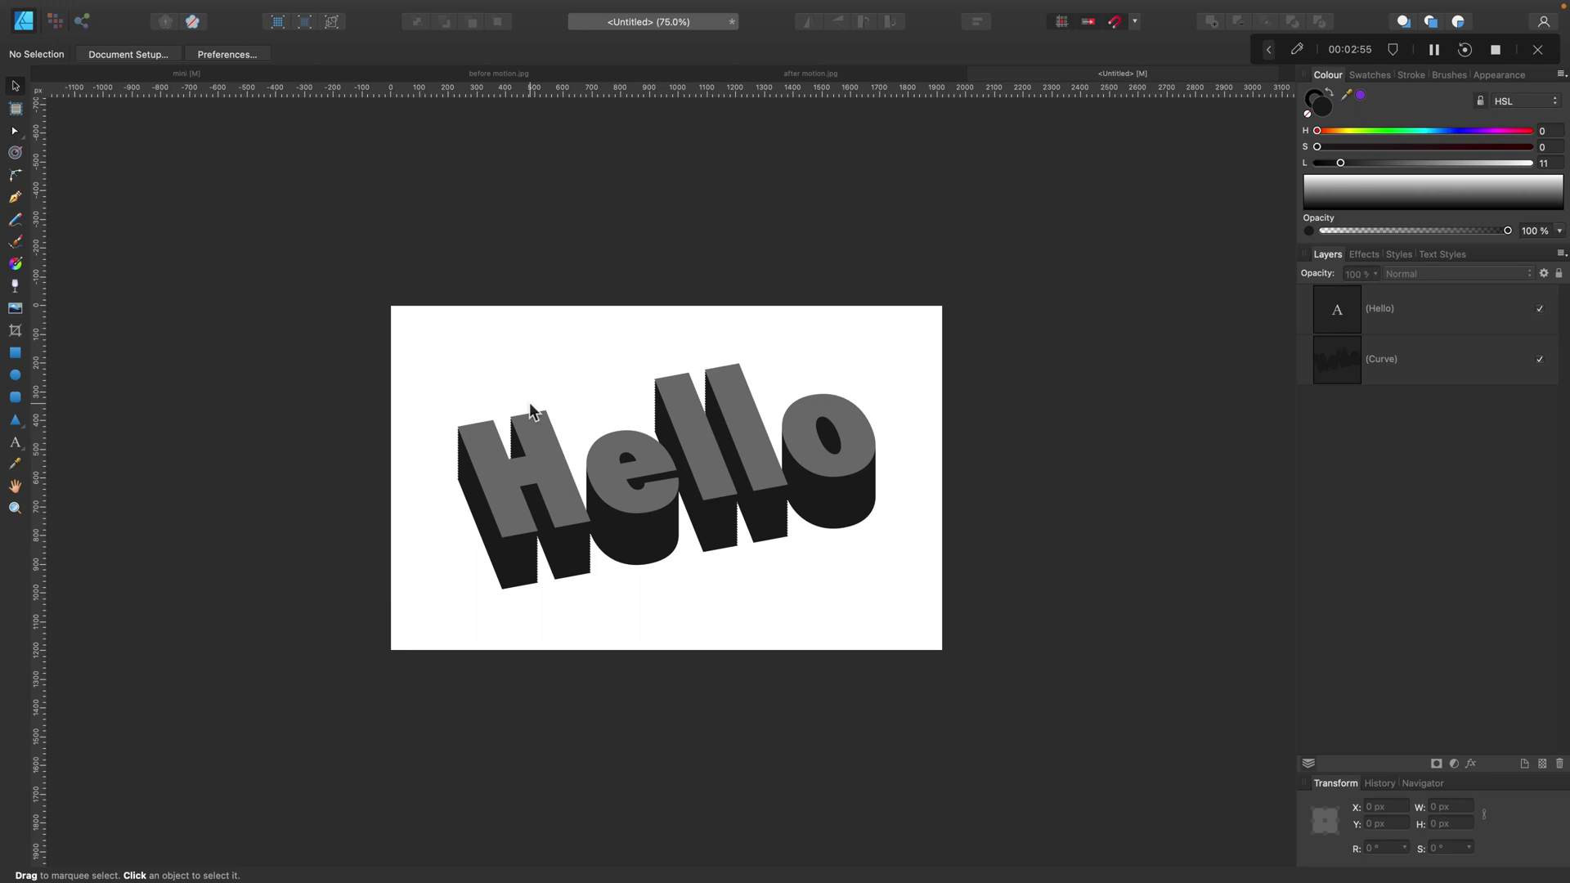
- Zoom in closely on the H's stepped left edge and switch to the Node Tool
key("super+equal")
key("super+equal")
key("super+equal")
key("super+equal")
key("super+equal")
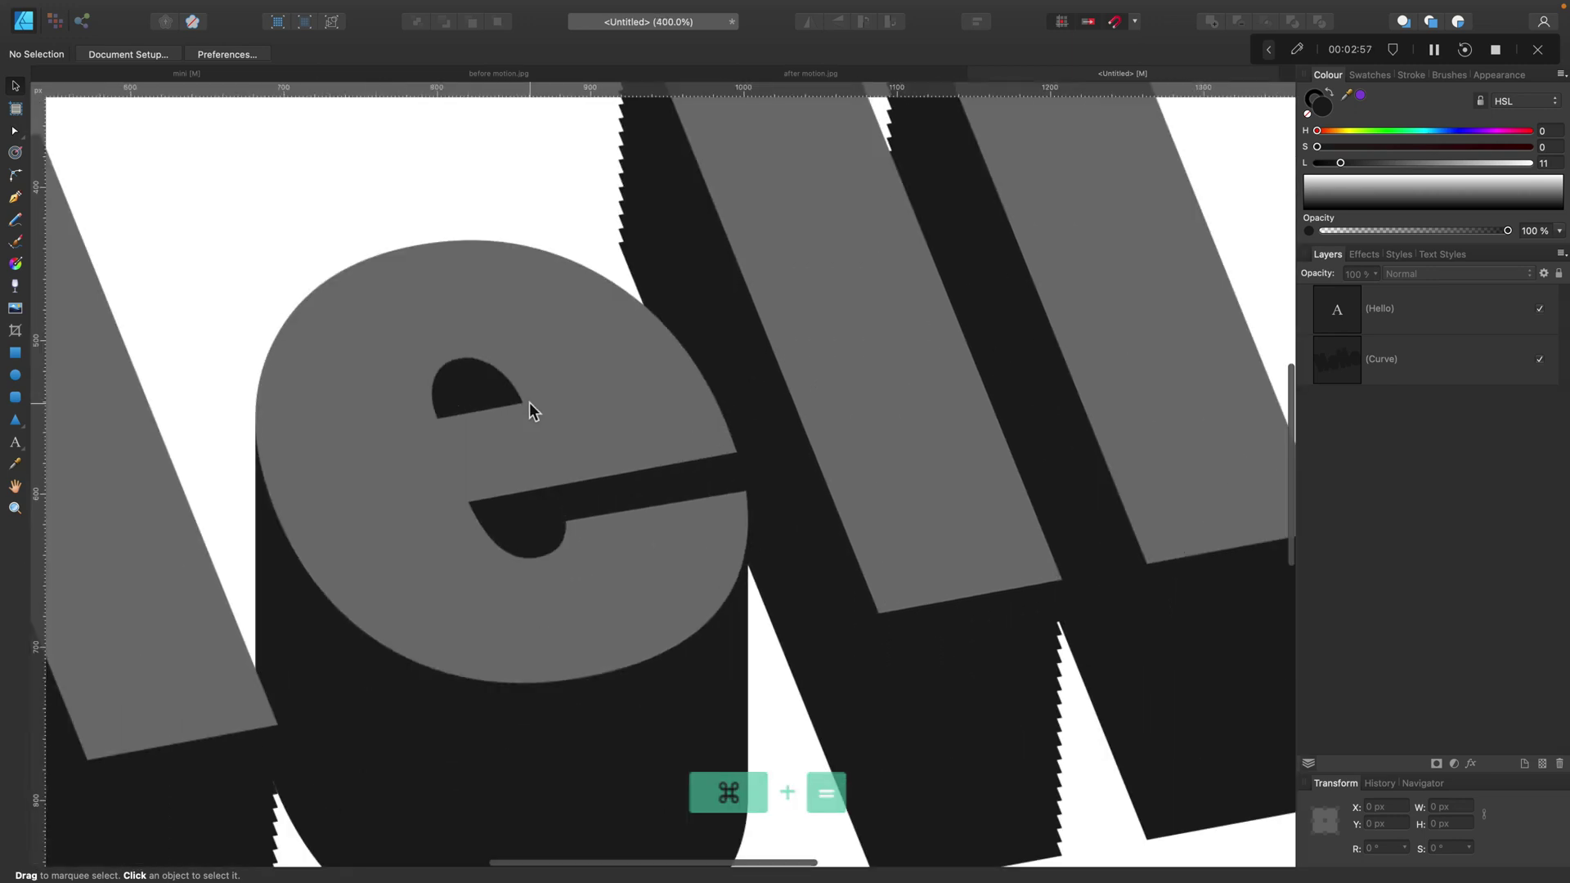
left_click_drag(187, 467, 1145, 603)
key("super+equal")
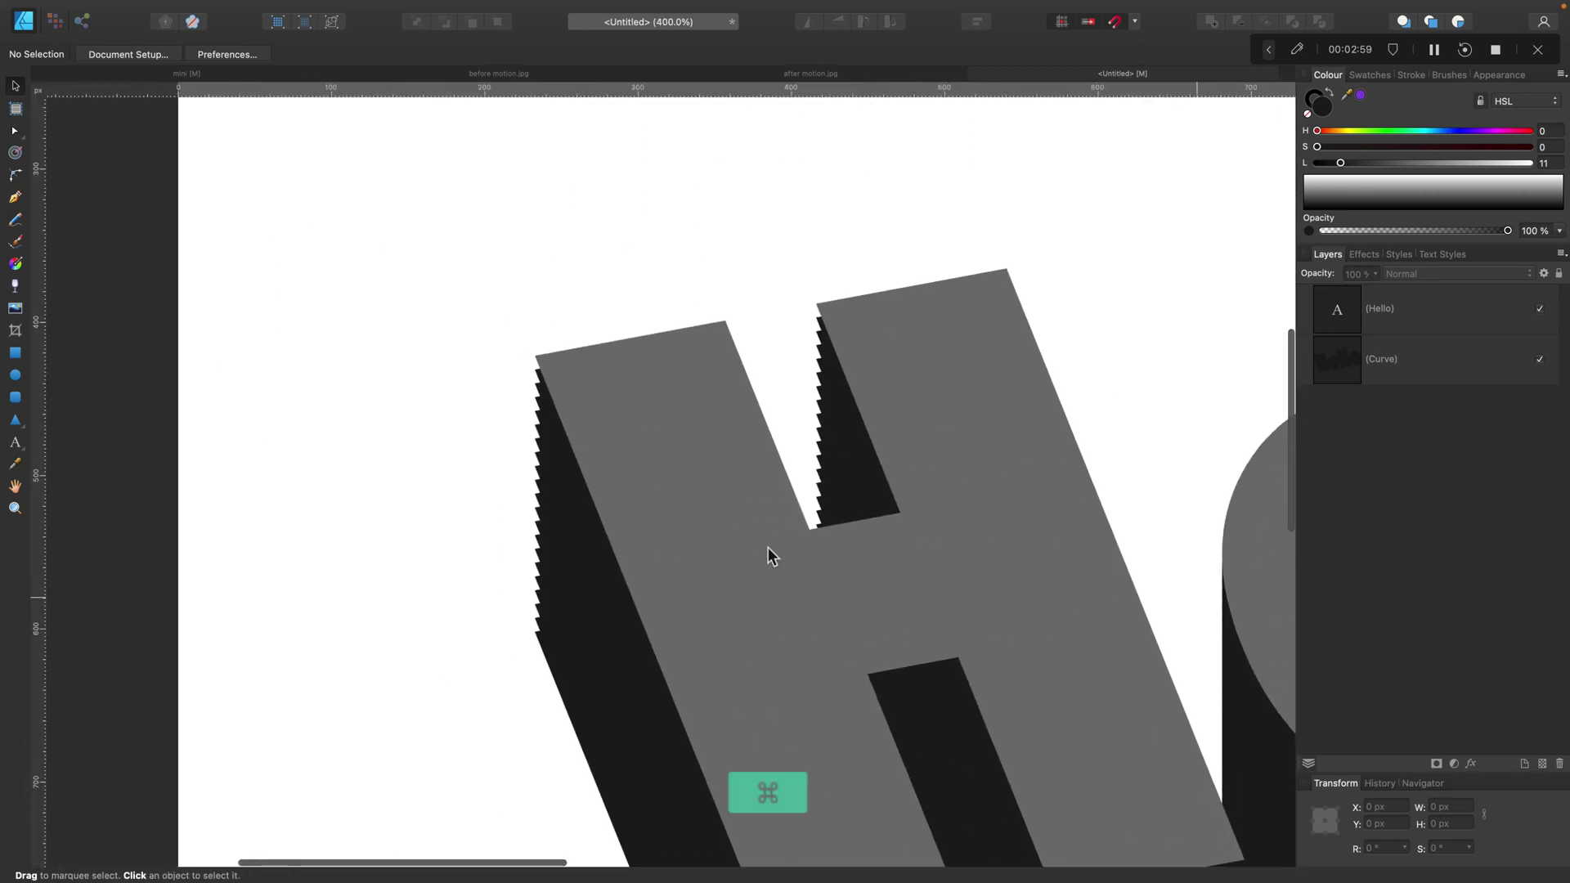
key("super+equal")
left_click_drag(567, 606, 834, 516)
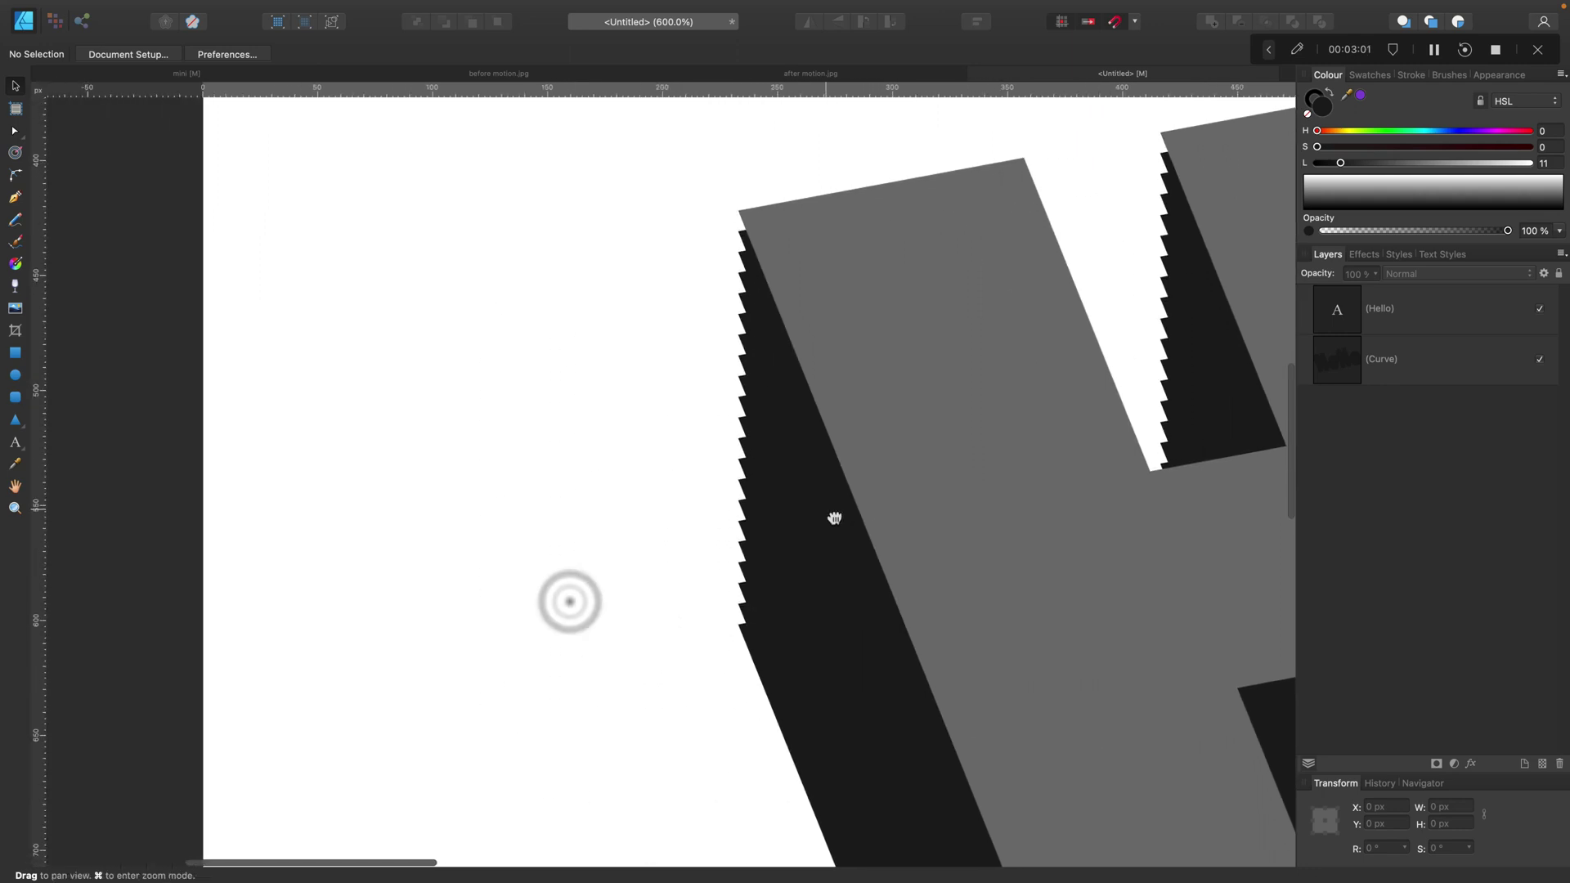
left_click_drag(921, 471, 815, 493)
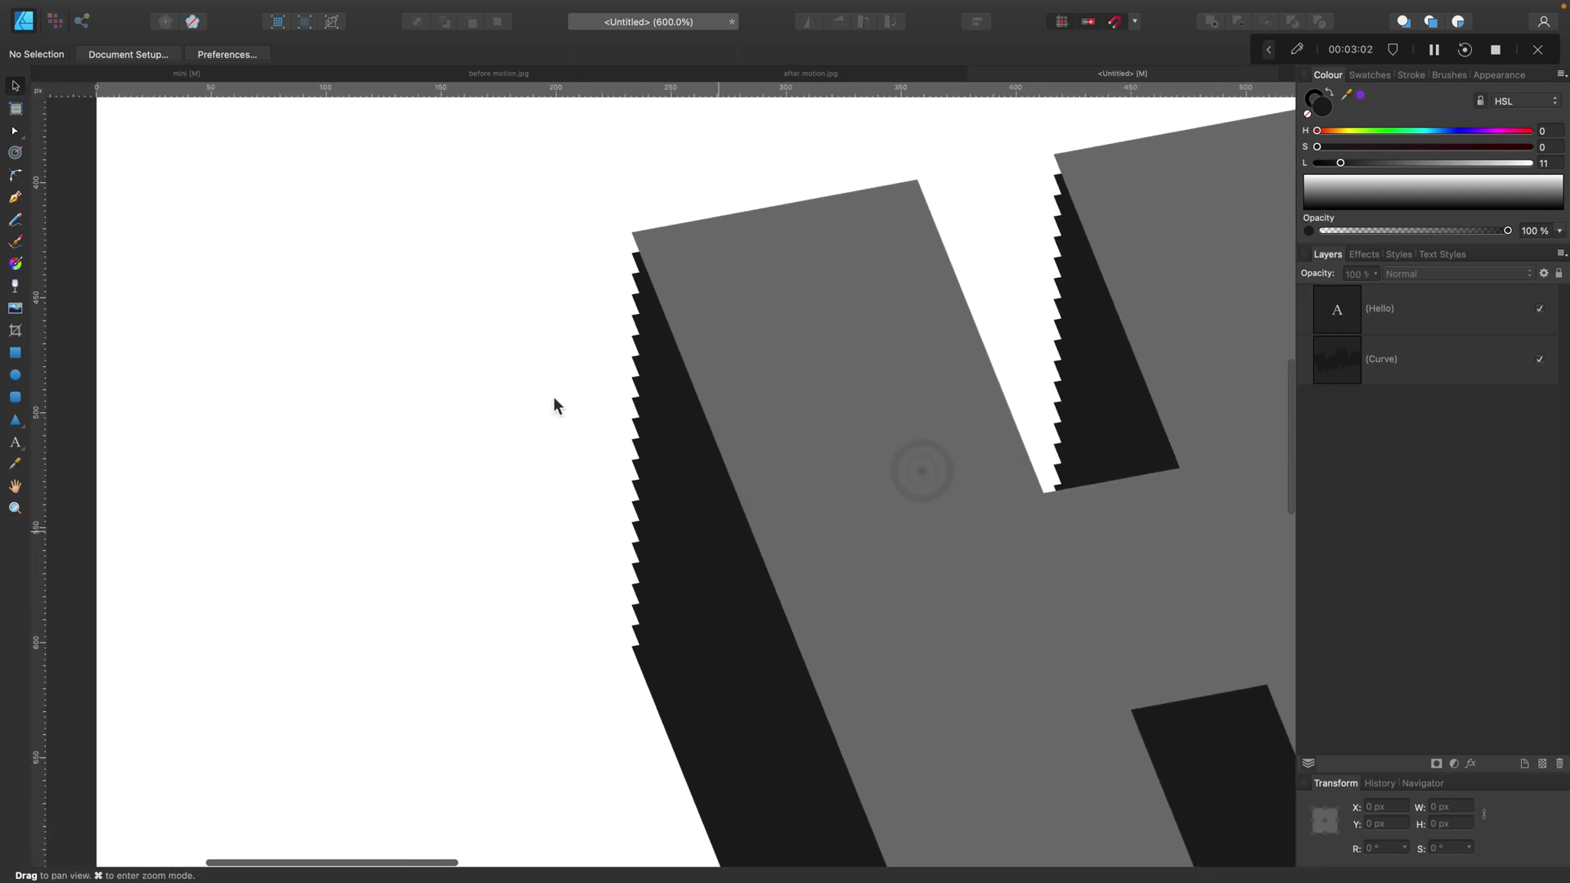
left_click(14, 130)
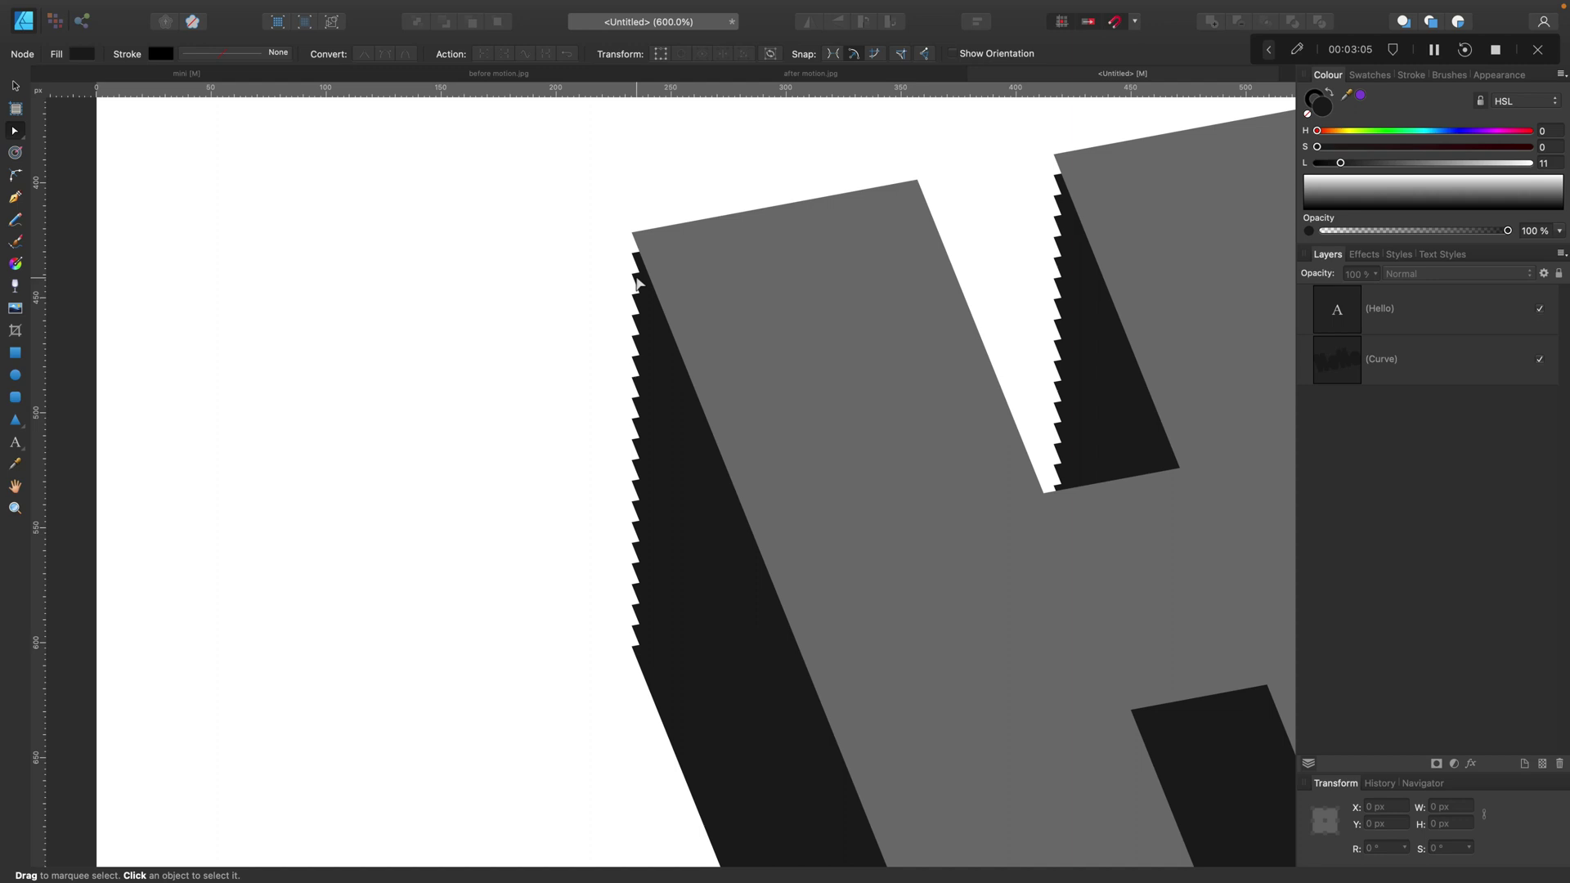
- Raise the top-left node and delete the stepped nodes to straighten the H's left edge
left_click(655, 367)
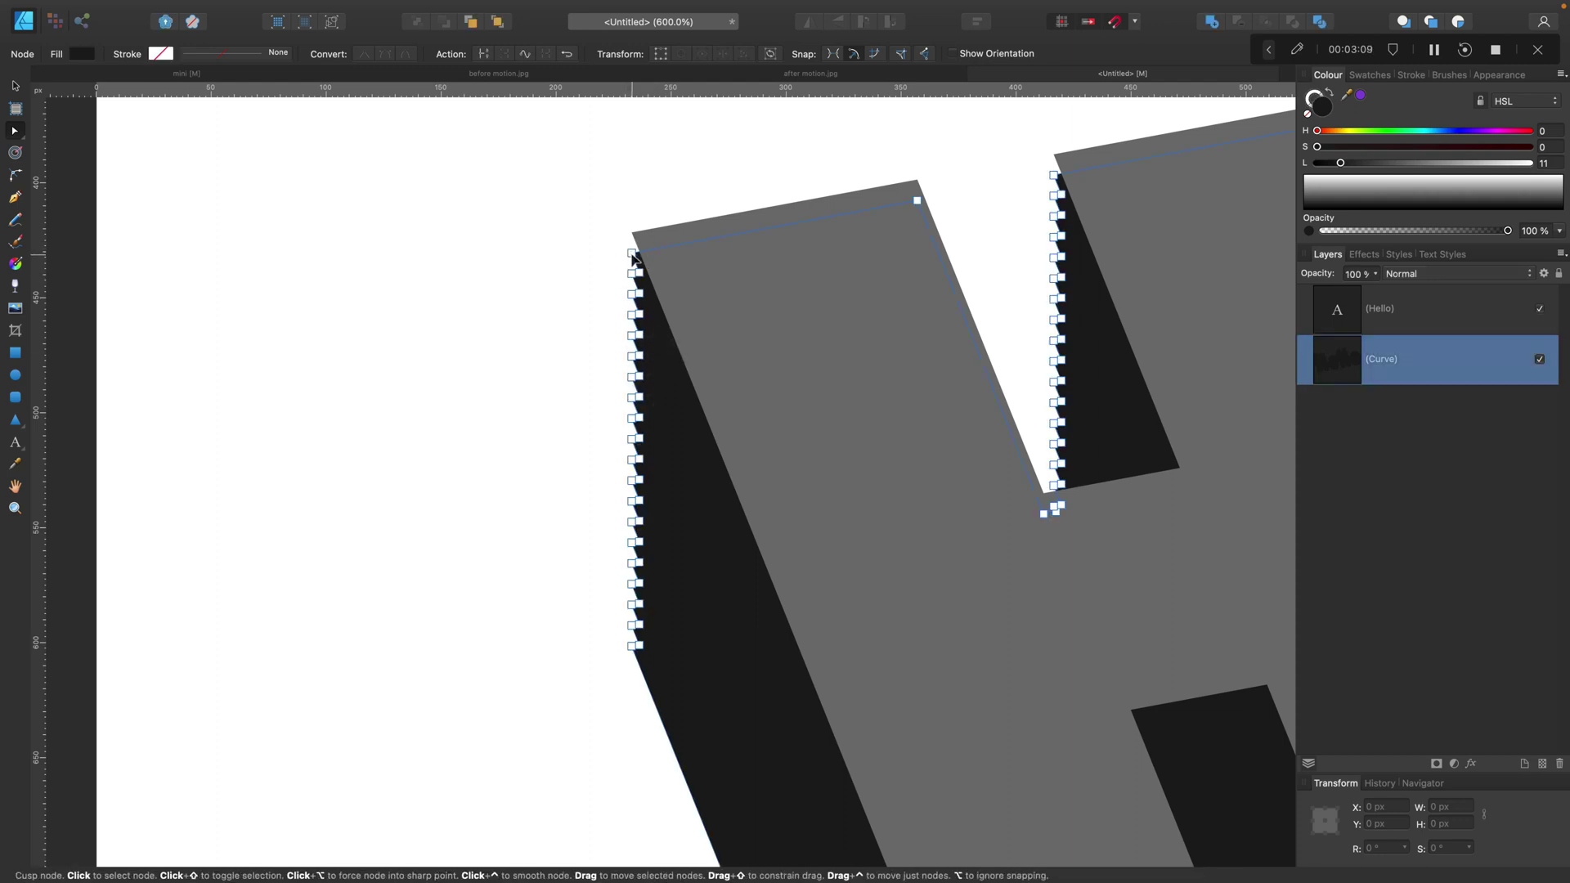
left_click_drag(634, 259, 635, 236)
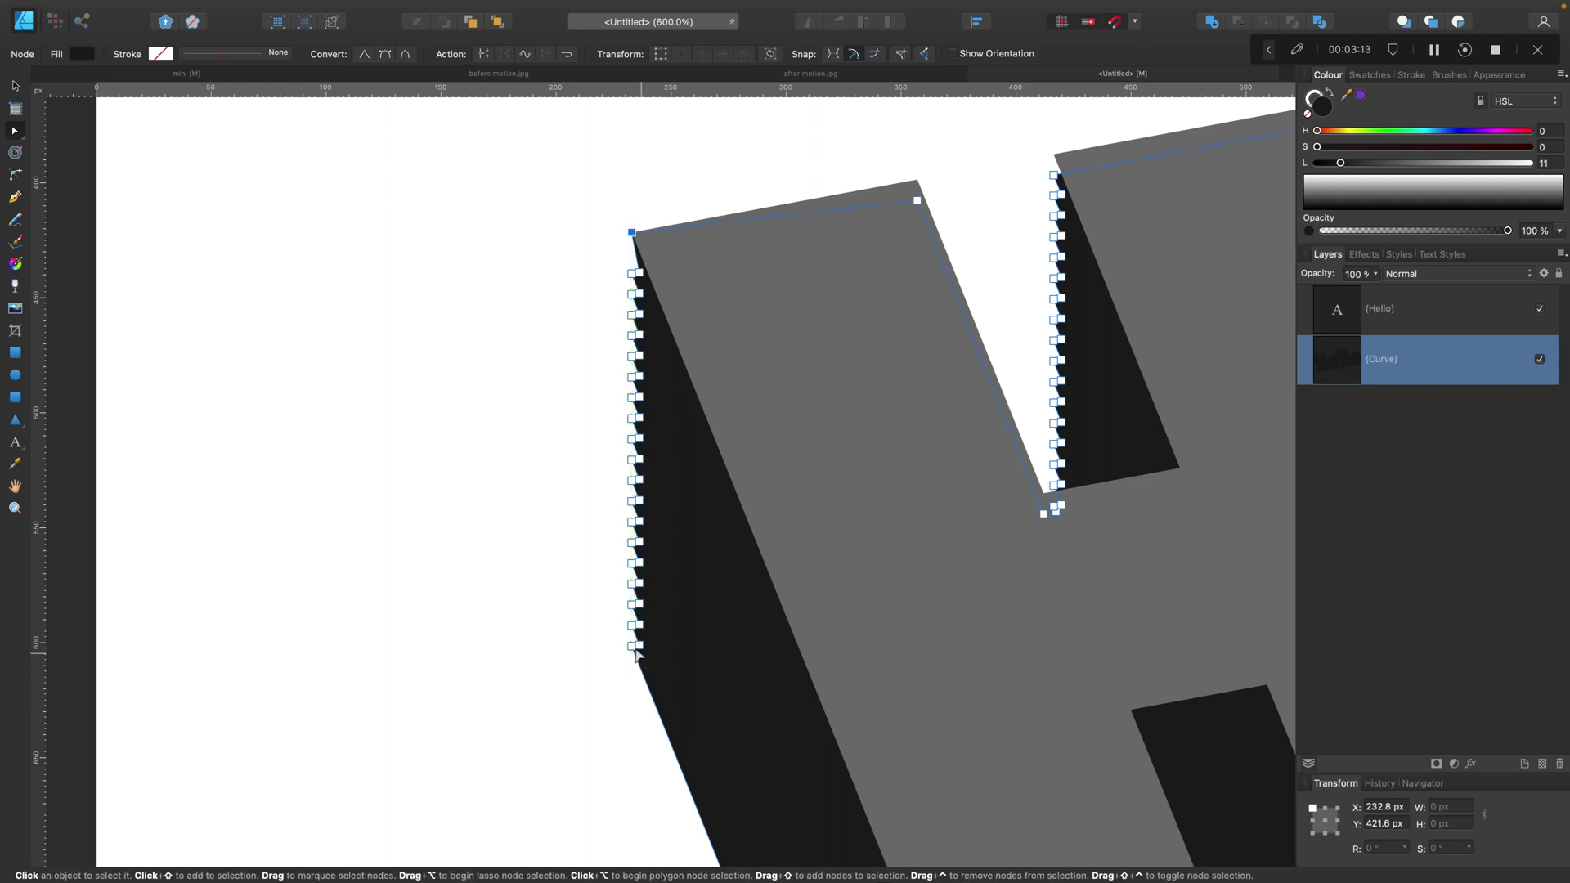
left_click(593, 258)
left_click(643, 364)
left_click_drag(587, 263, 731, 636)
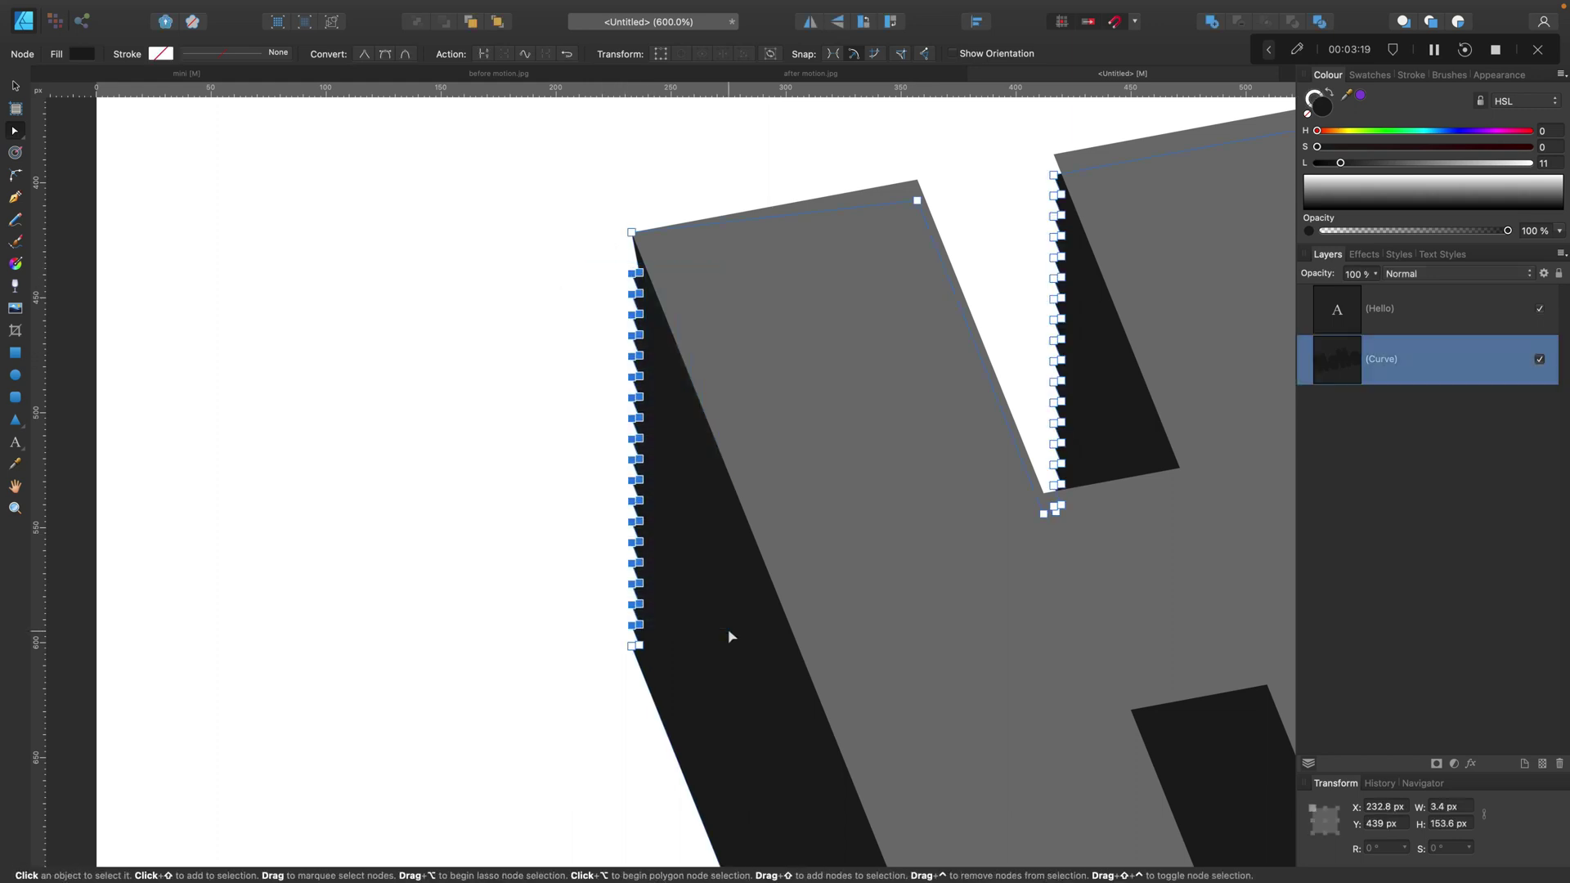
key("Delete")
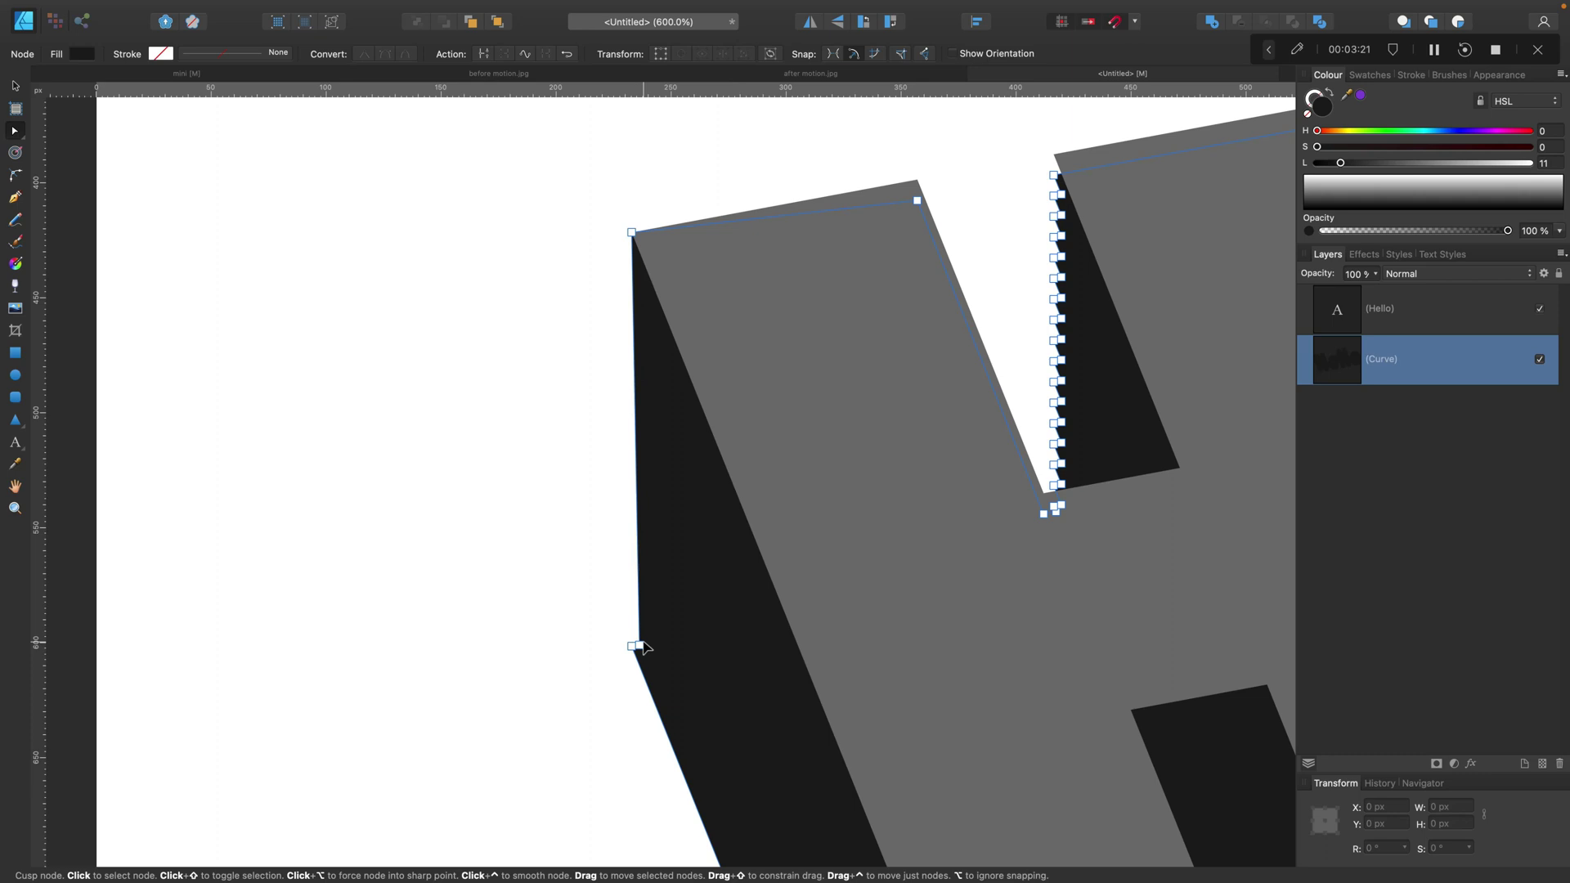
- Deselect the extrusion, pan the view, and select the front Hello text
left_click(566, 583)
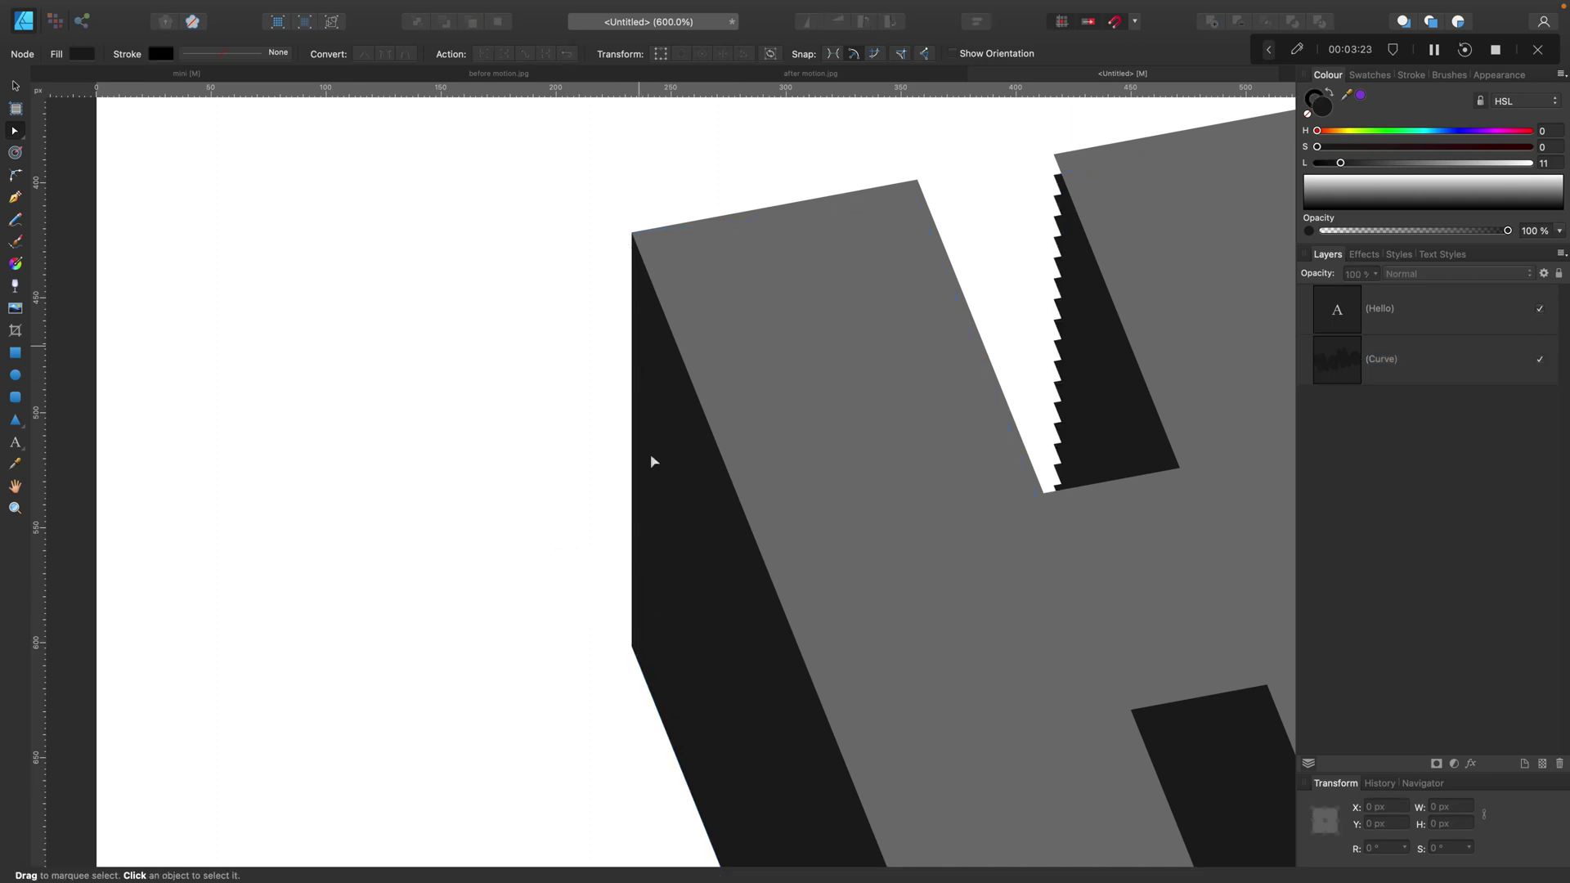
scroll(962, 426, "down", 5)
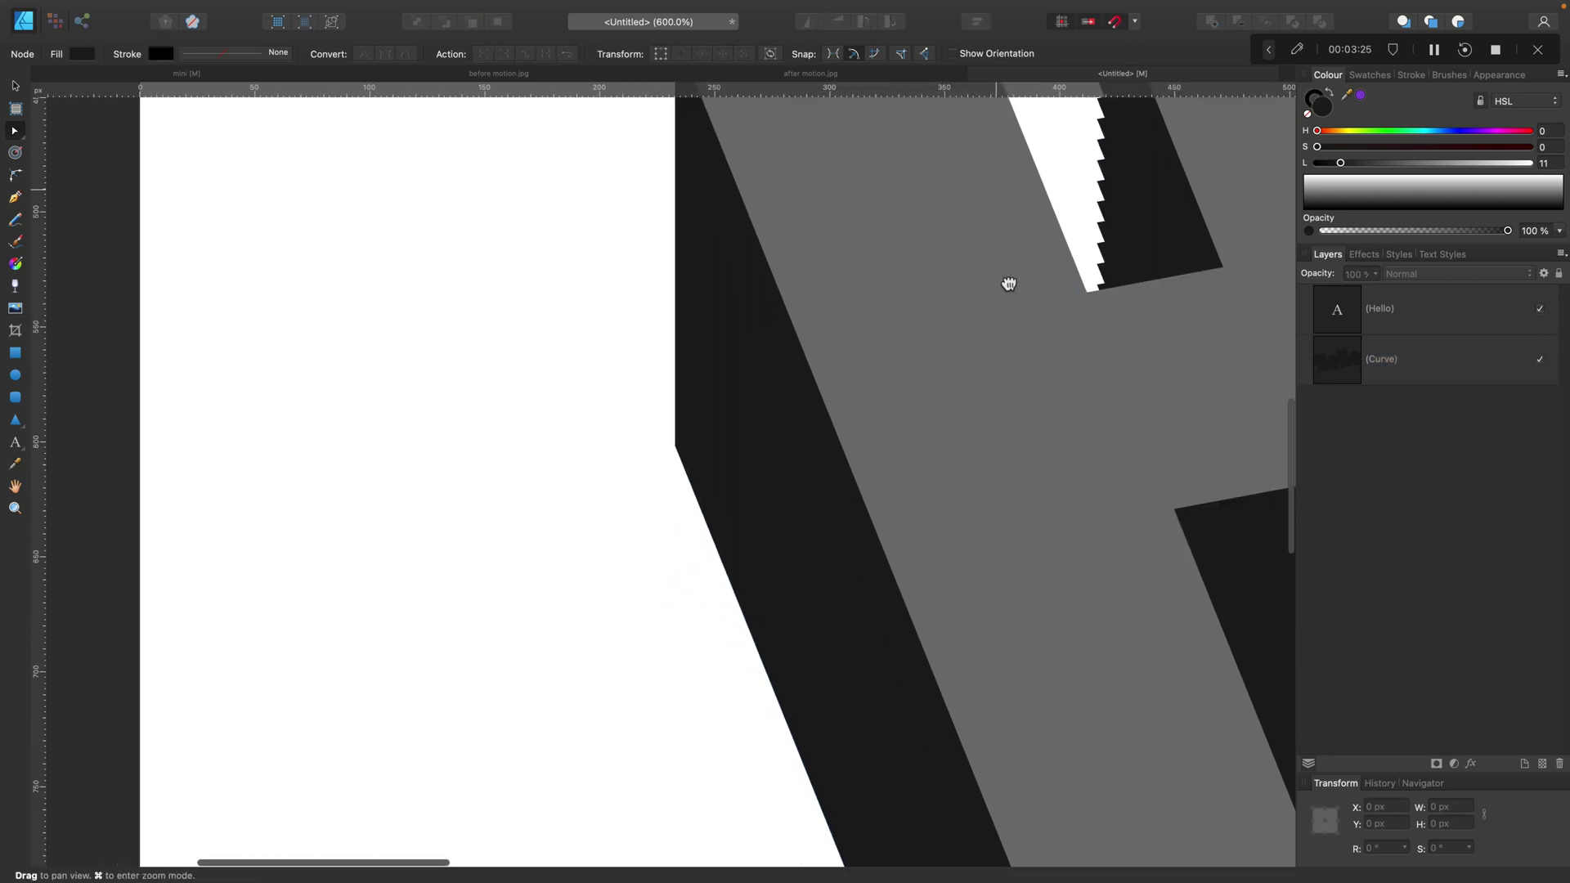
scroll(730, 579, "up", 6)
scroll(730, 579, "right", 6)
left_click(830, 434)
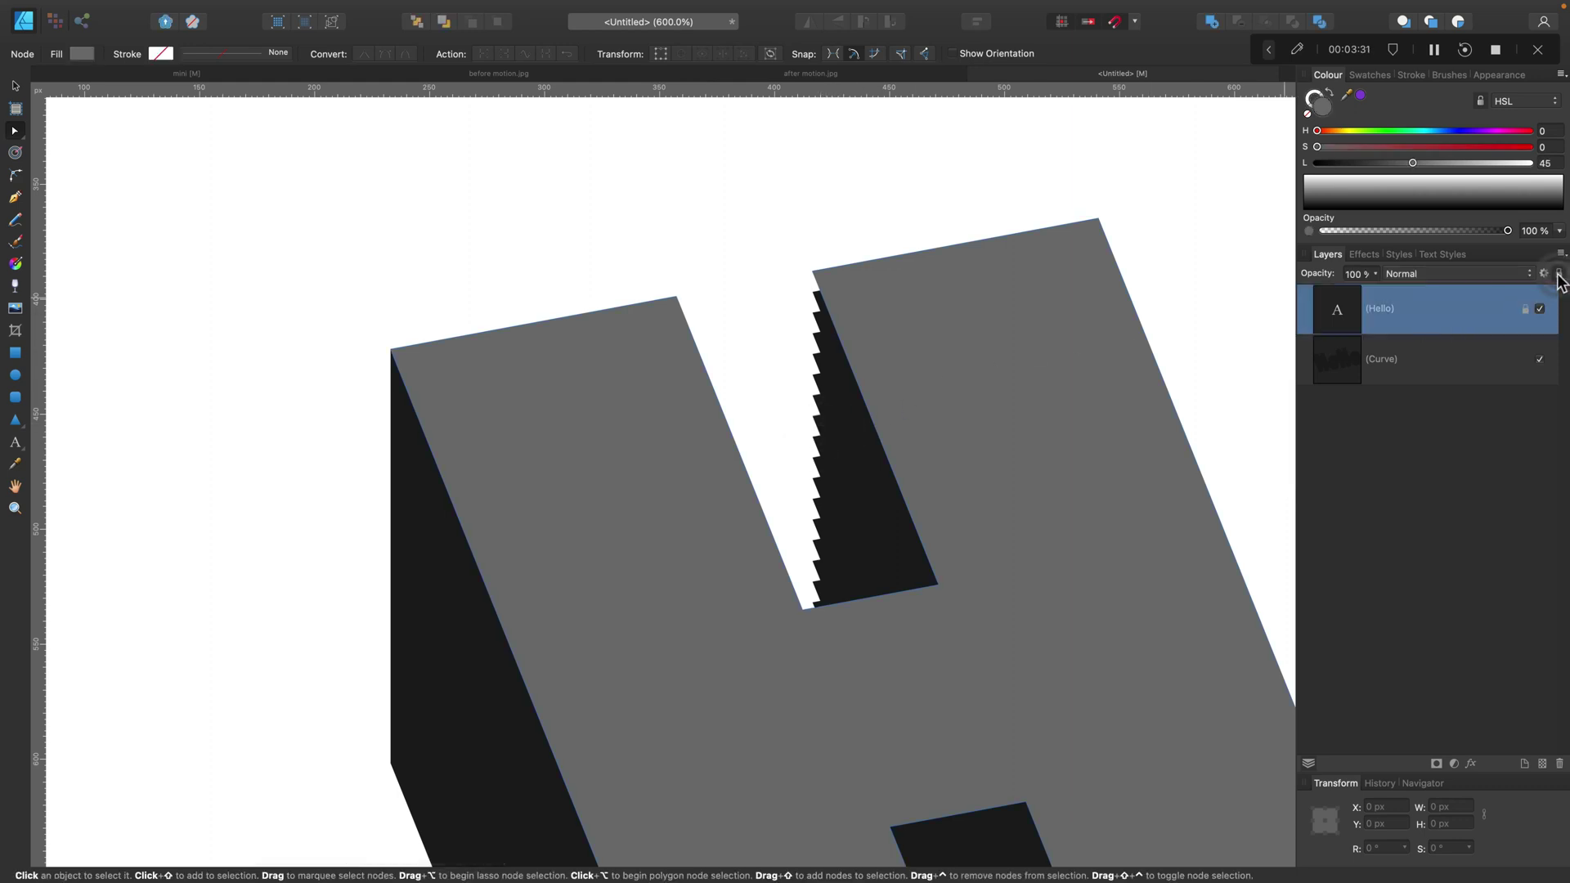
- Delete the stepped nodes on the H's right-stem inner edge so it runs straight
left_click(1449, 375)
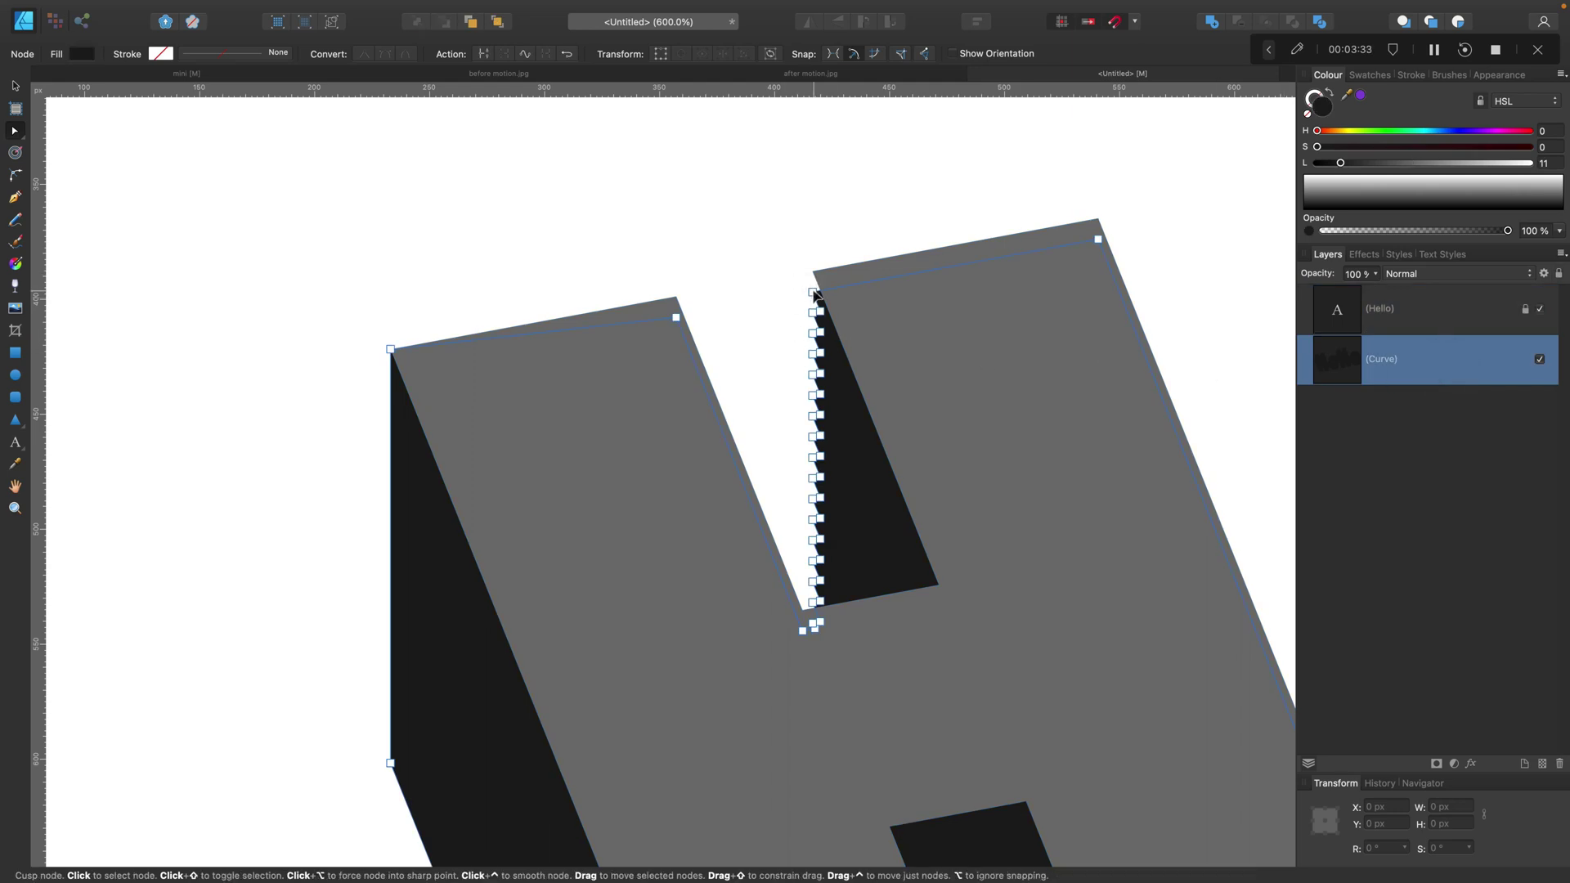
left_click(812, 282, "shift")
scroll(783, 315, "left", 1)
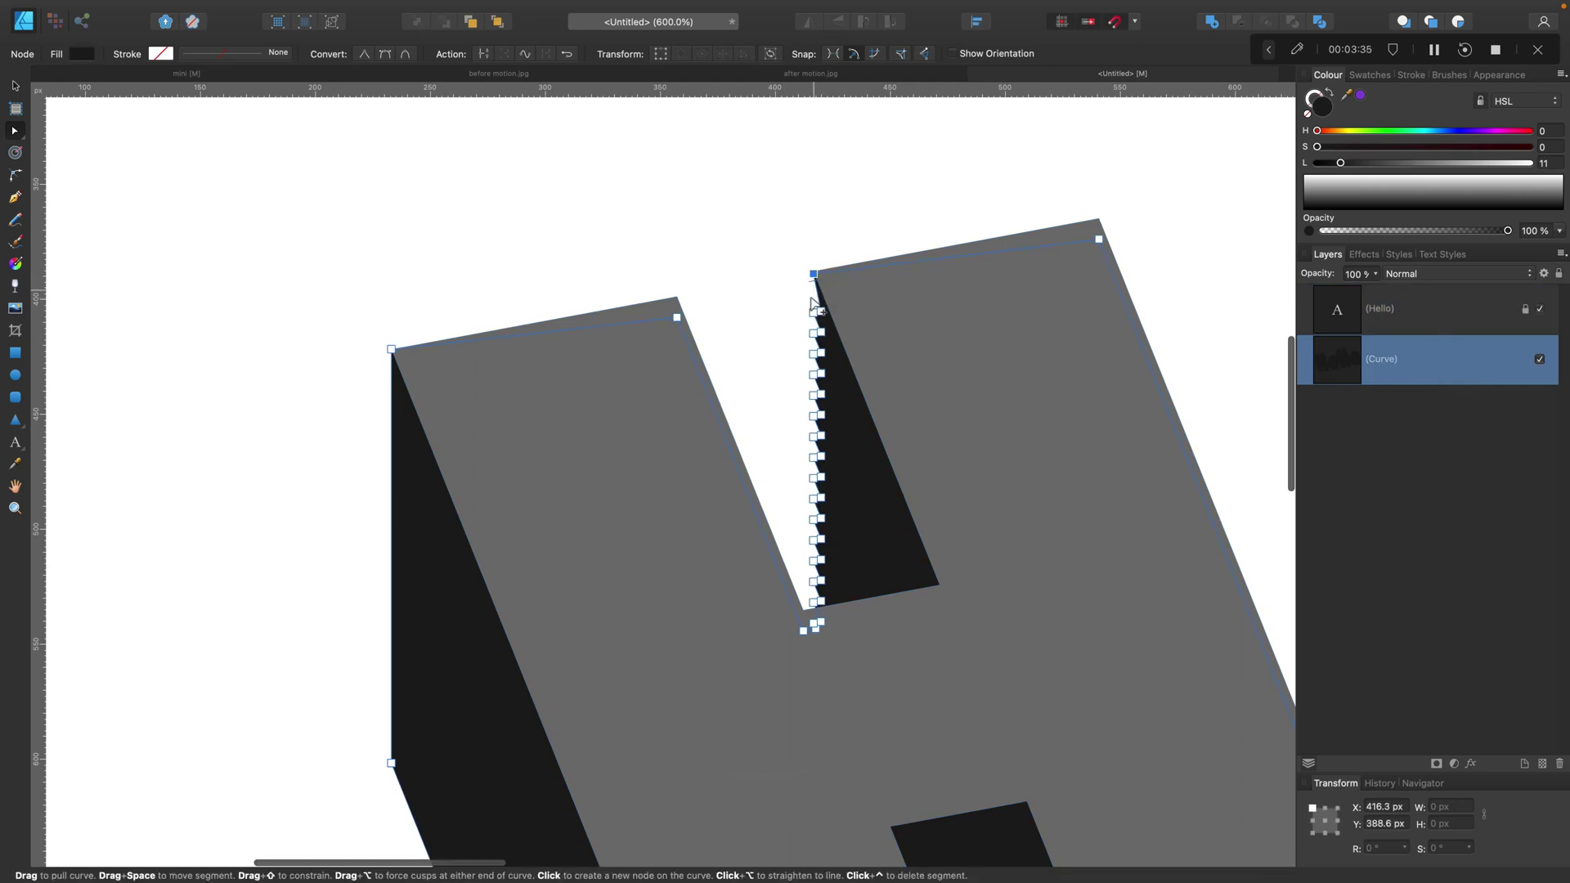
left_click(778, 308)
left_click(826, 480)
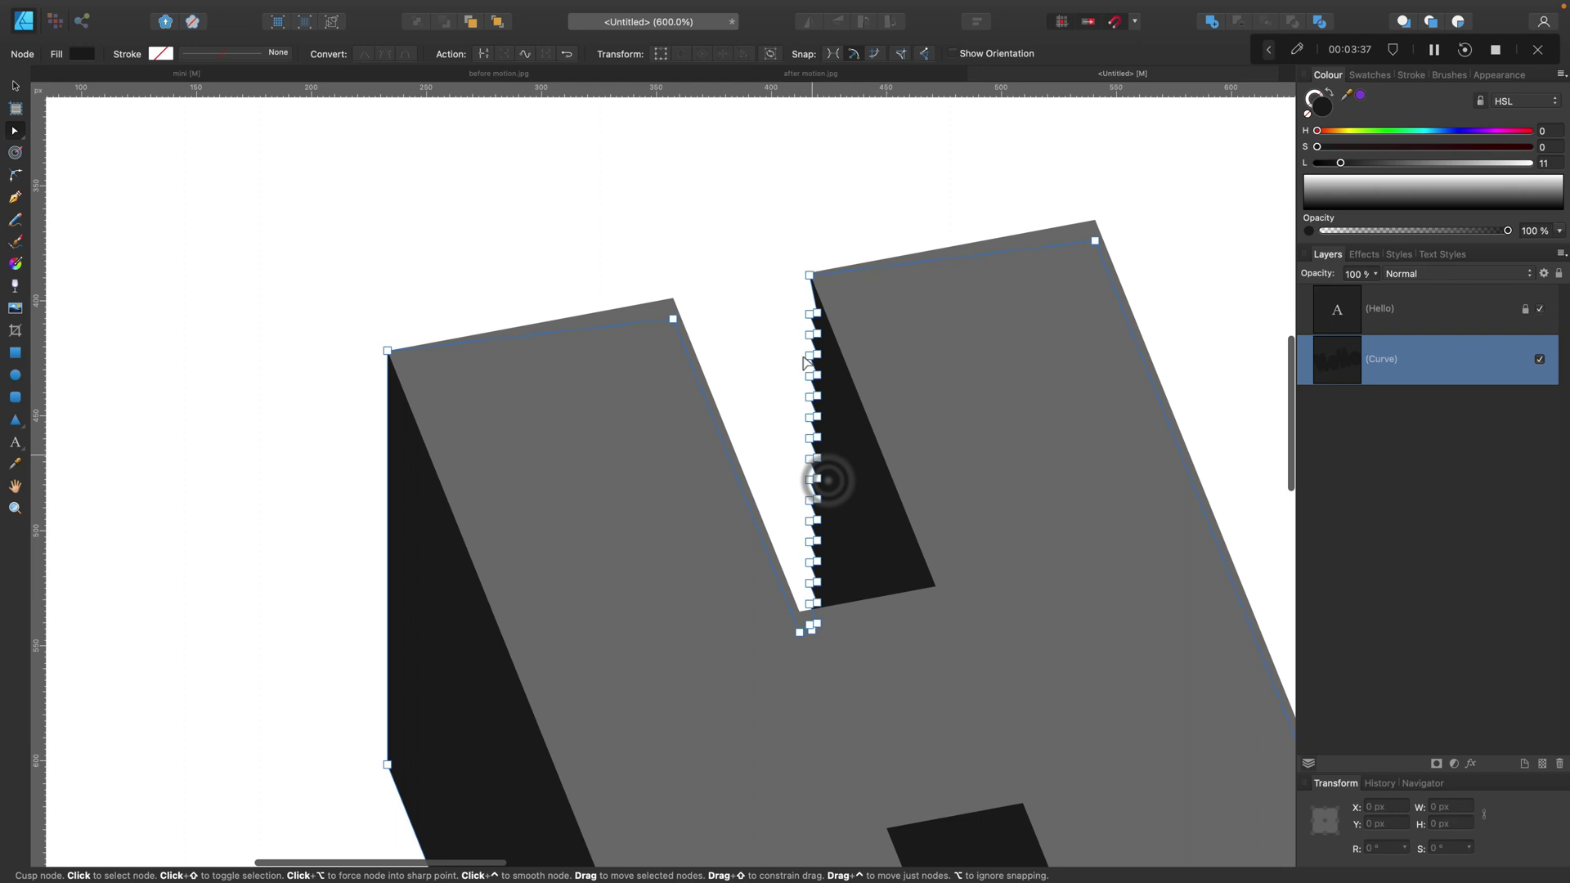
left_click_drag(792, 307, 891, 613)
key("Delete")
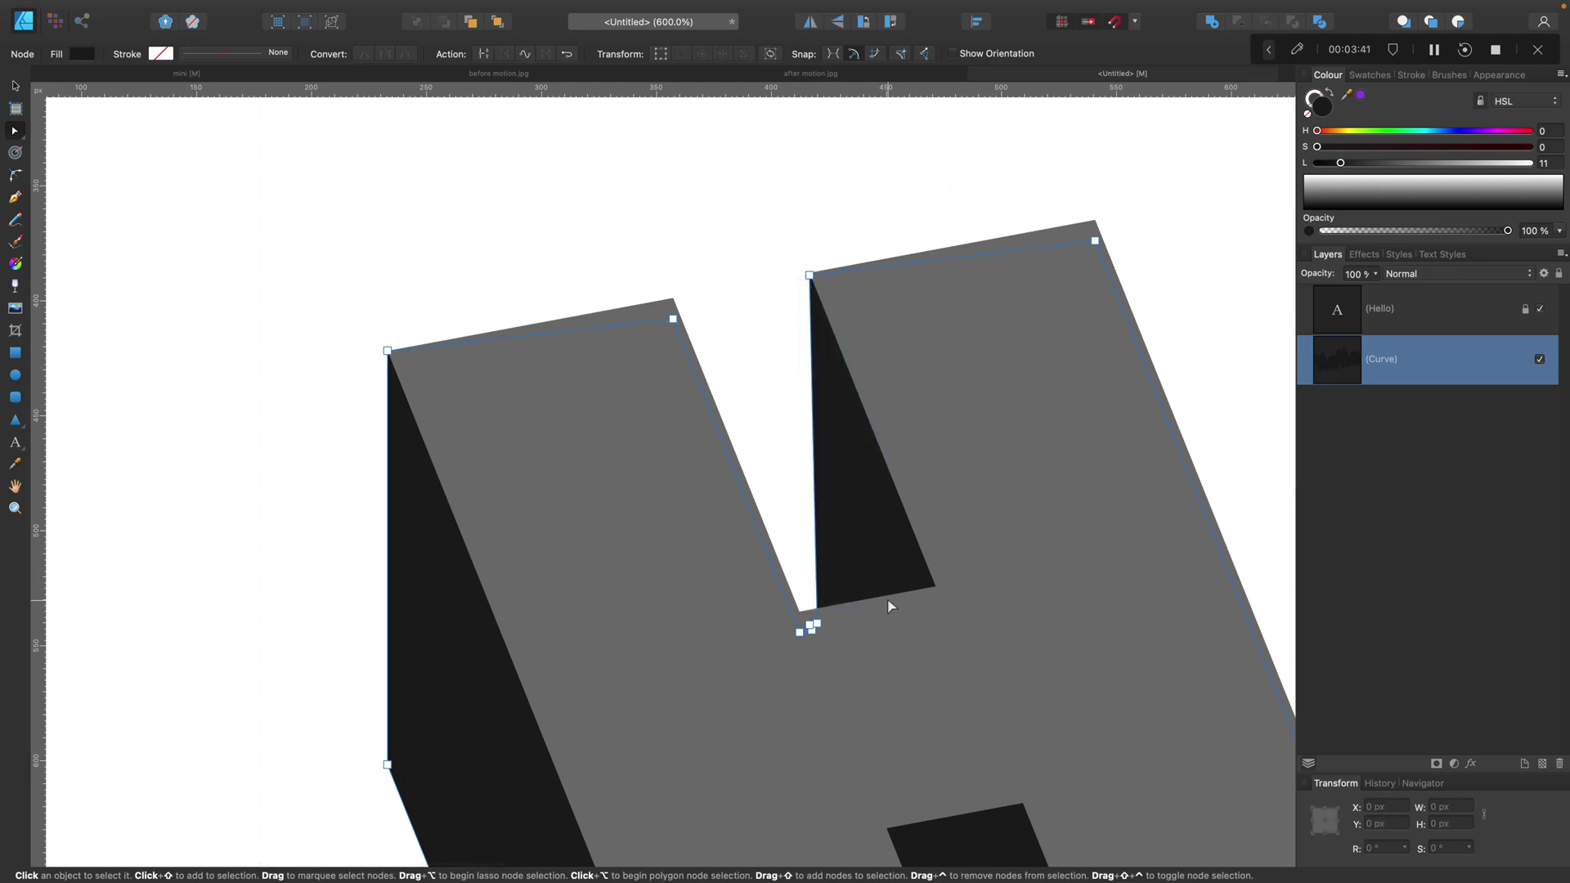
left_click(818, 624)
key("Delete")
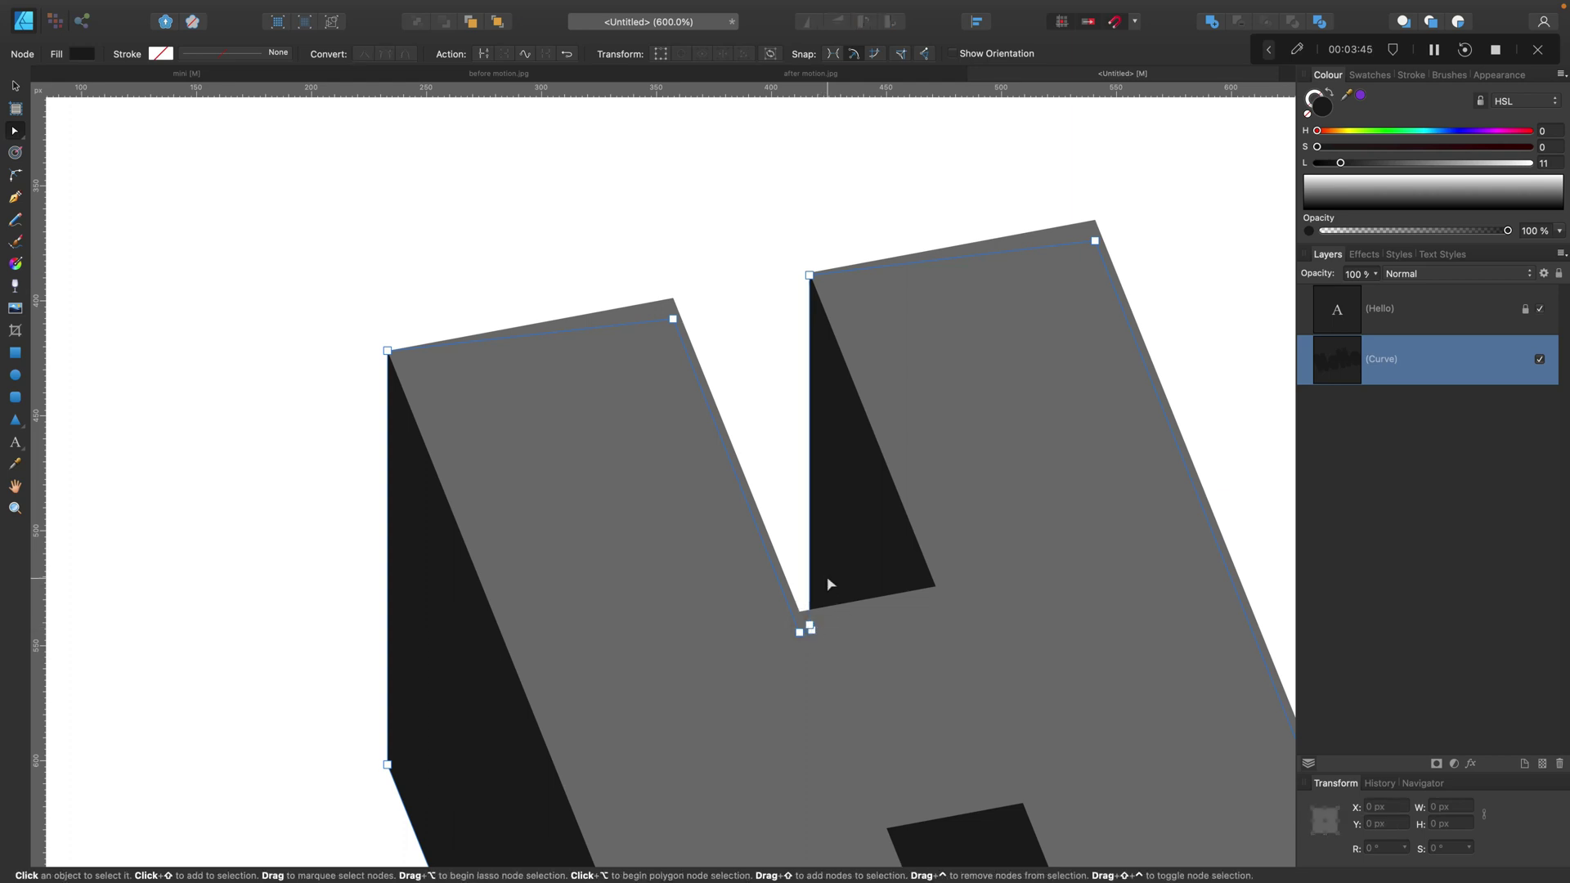
- Pan to the next jagged edge and select the extrusion curve's top-left node
scroll(829, 583, "left", 1)
left_click(728, 316)
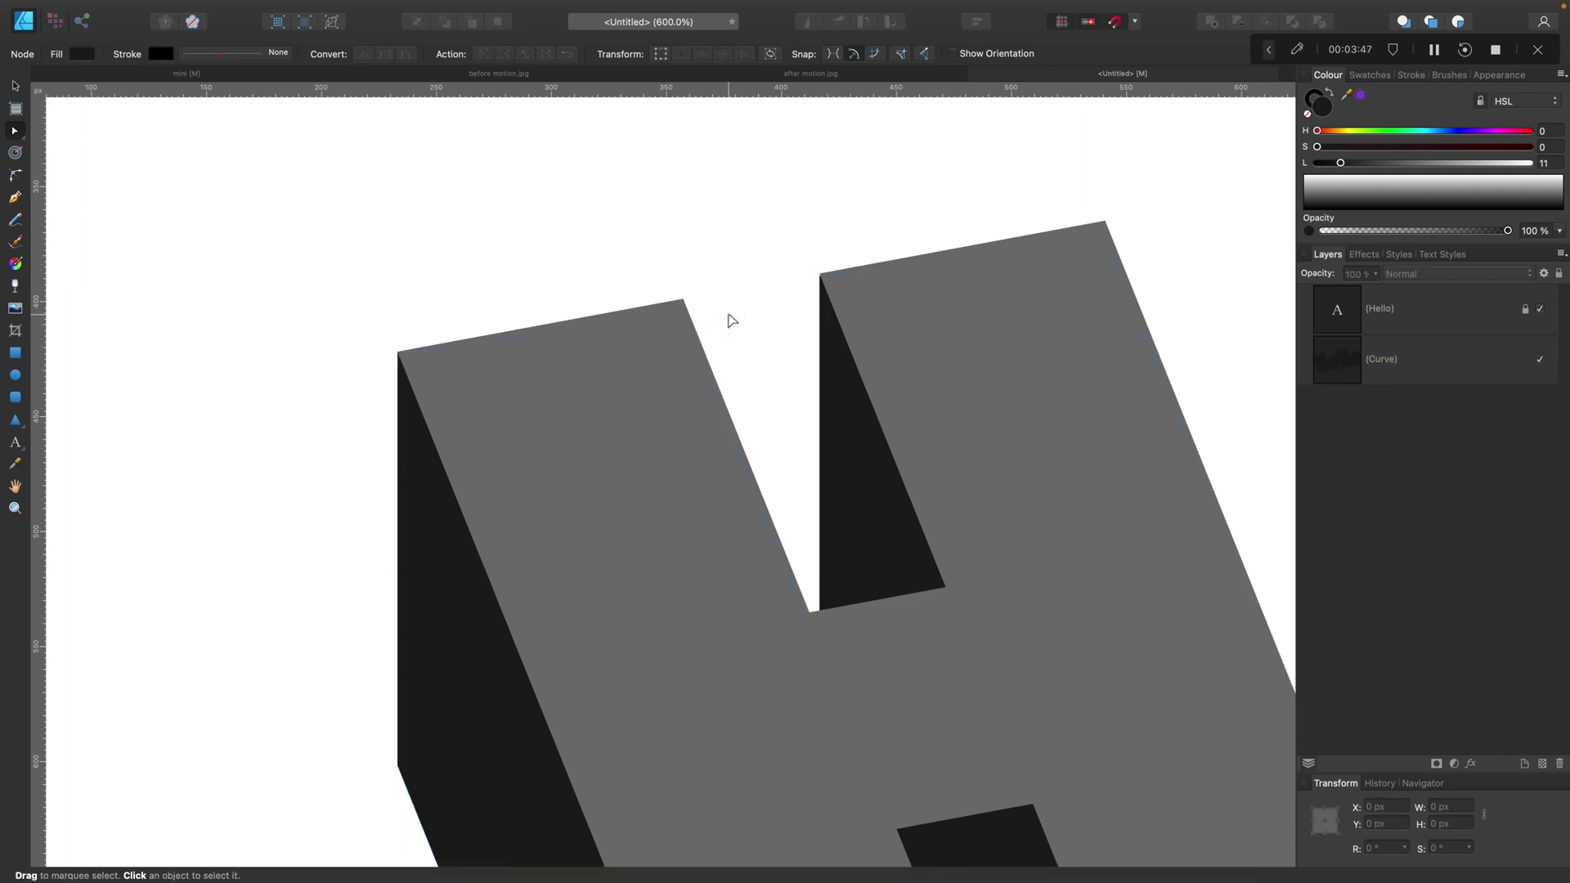
scroll(916, 736, "down", 10)
scroll(915, 736, "right", 5)
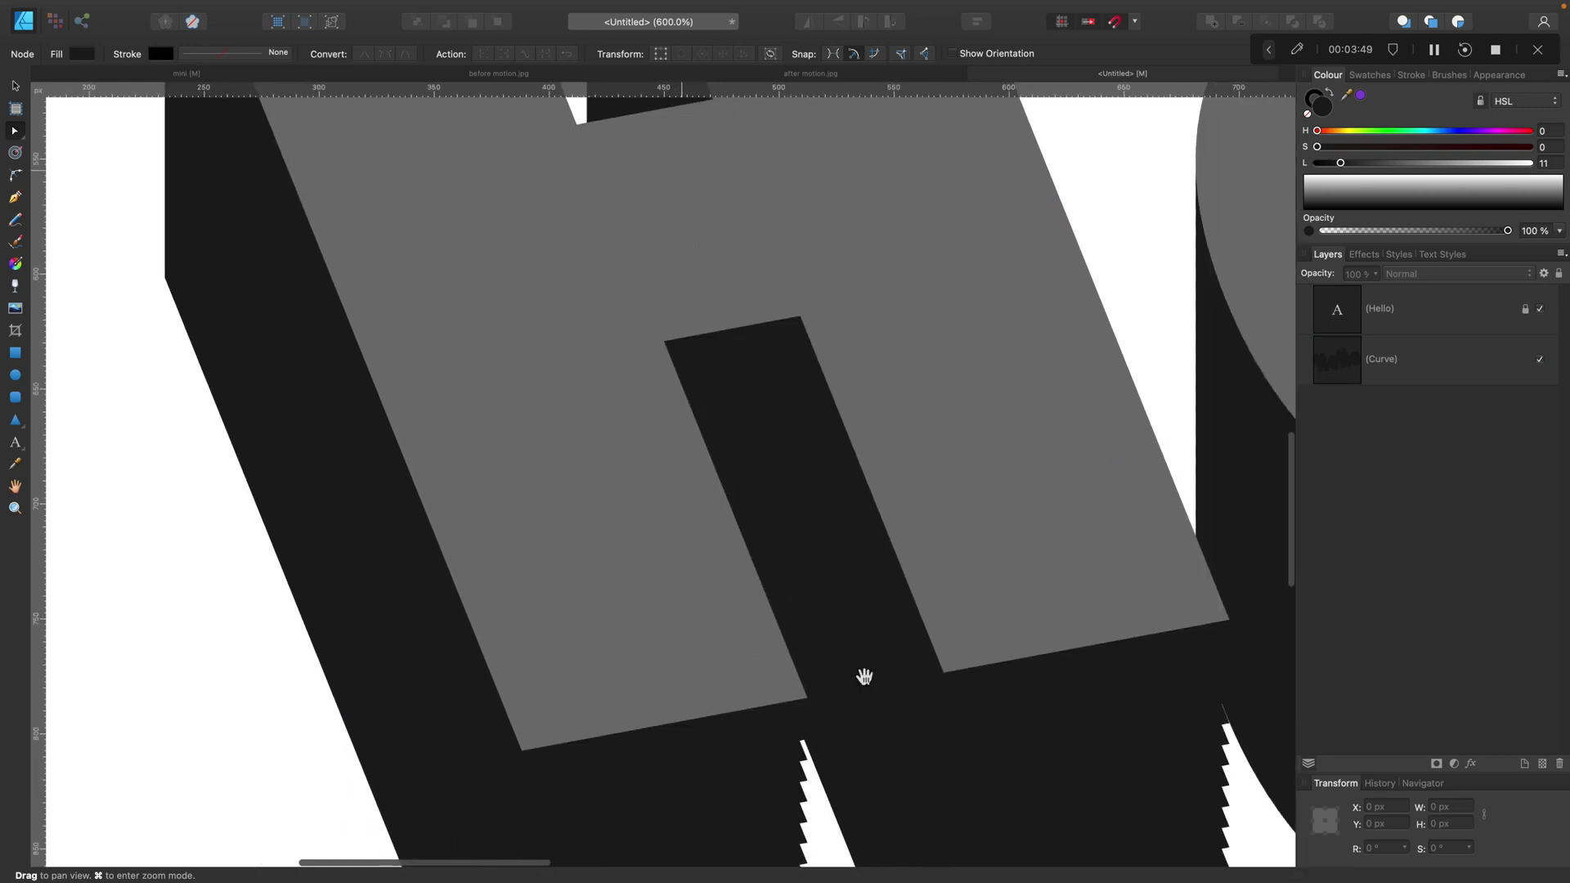
scroll(864, 676, "down", 6)
scroll(864, 676, "right", 3)
left_click(597, 402)
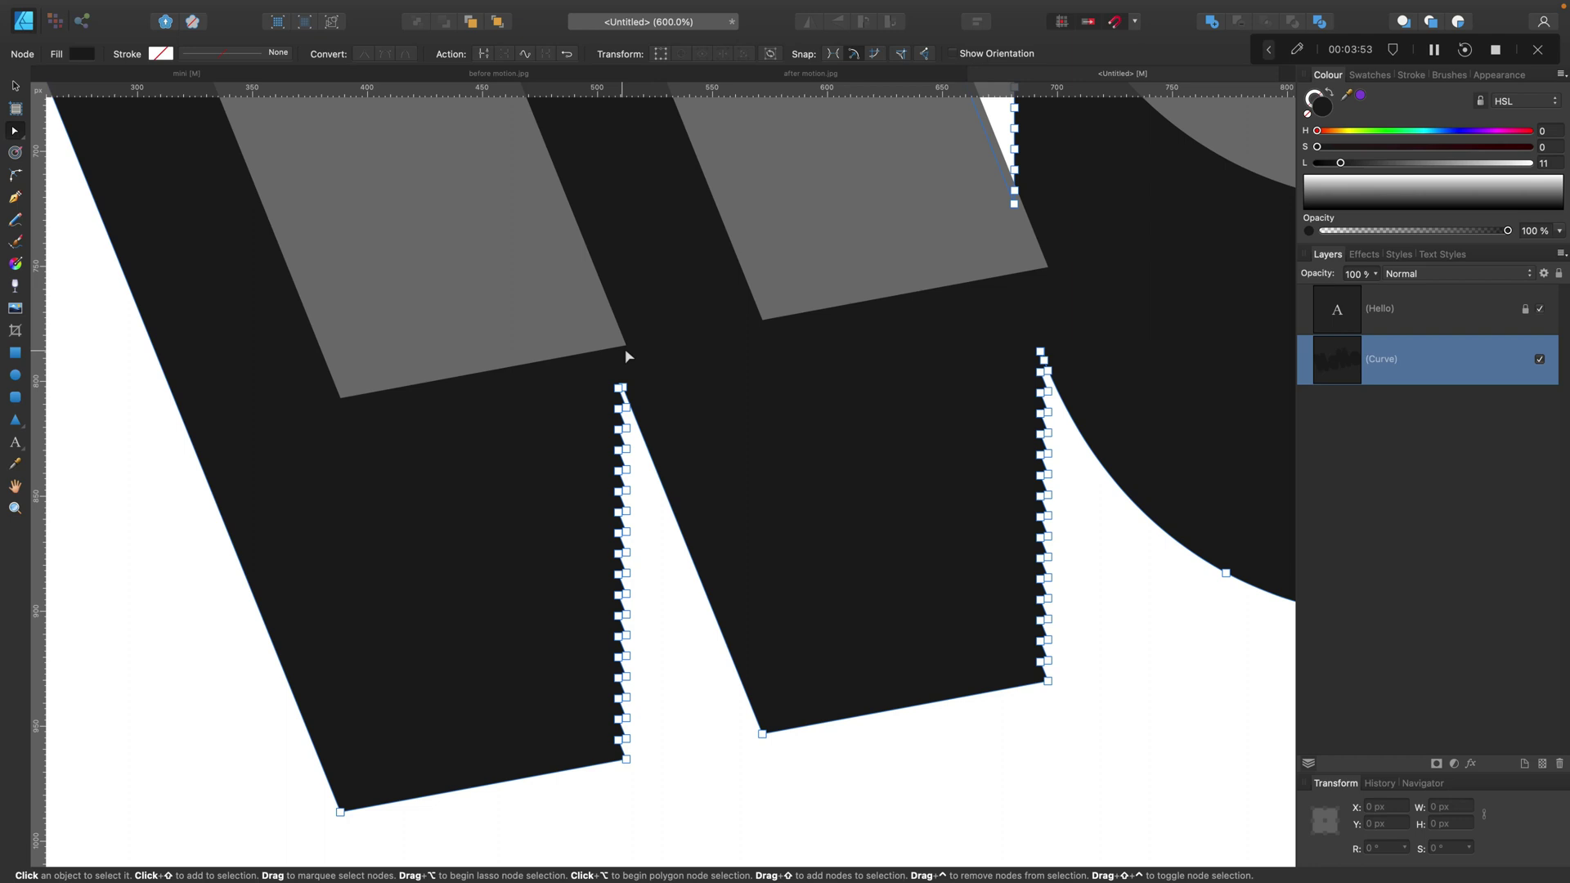
left_click(619, 391)
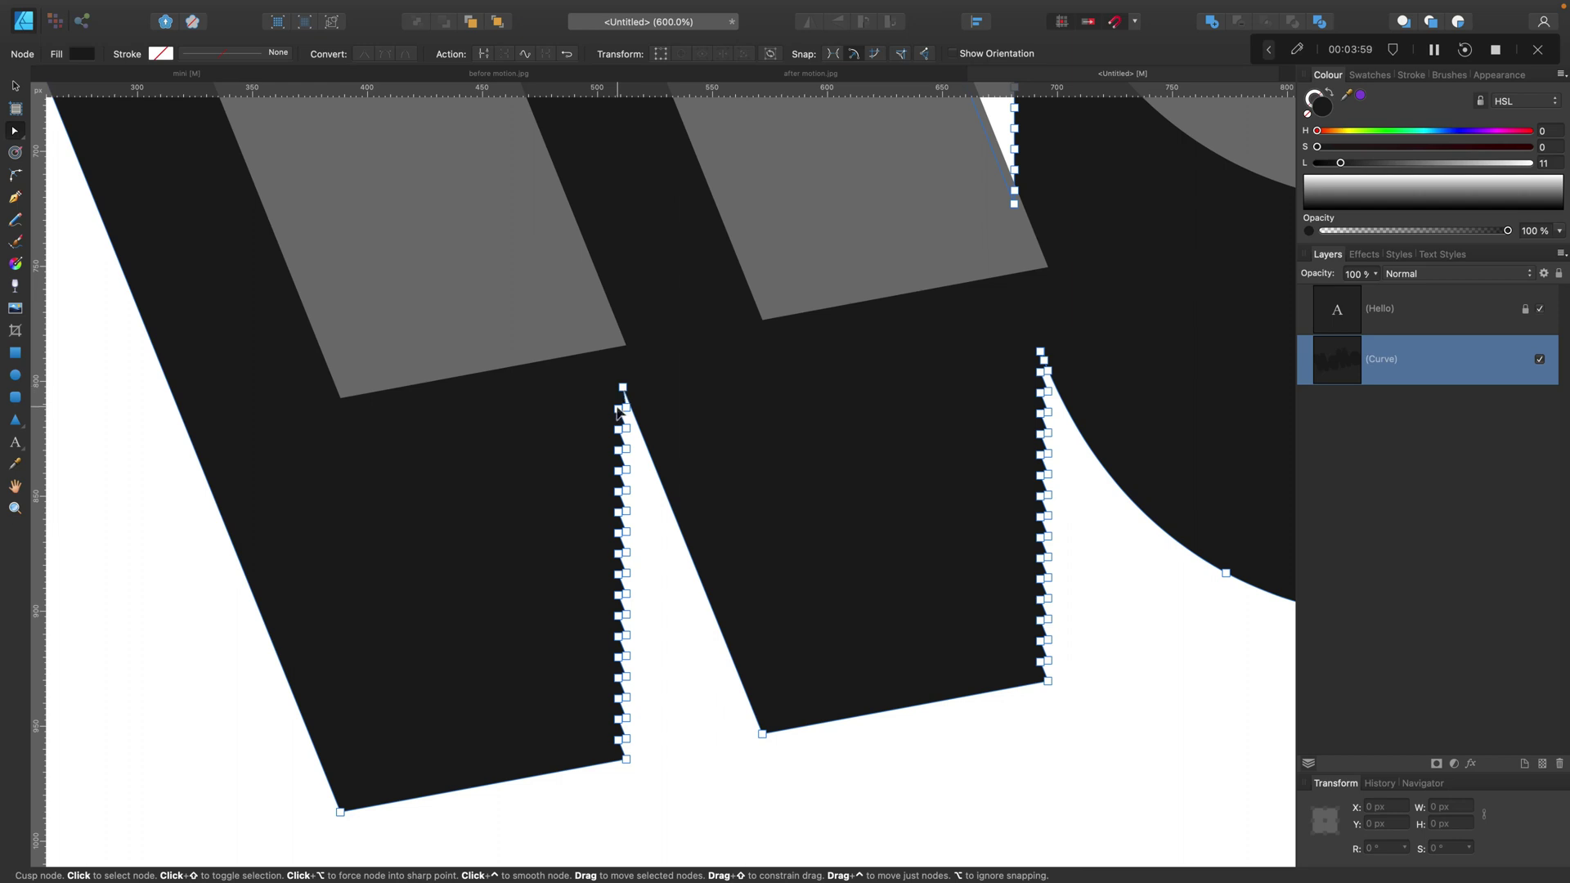
- Delete the jagged node columns along the H stem and the following stems
left_click_drag(597, 381, 660, 759)
key("Delete")
scroll(664, 565, "right", 10)
scroll(664, 566, "up", 2)
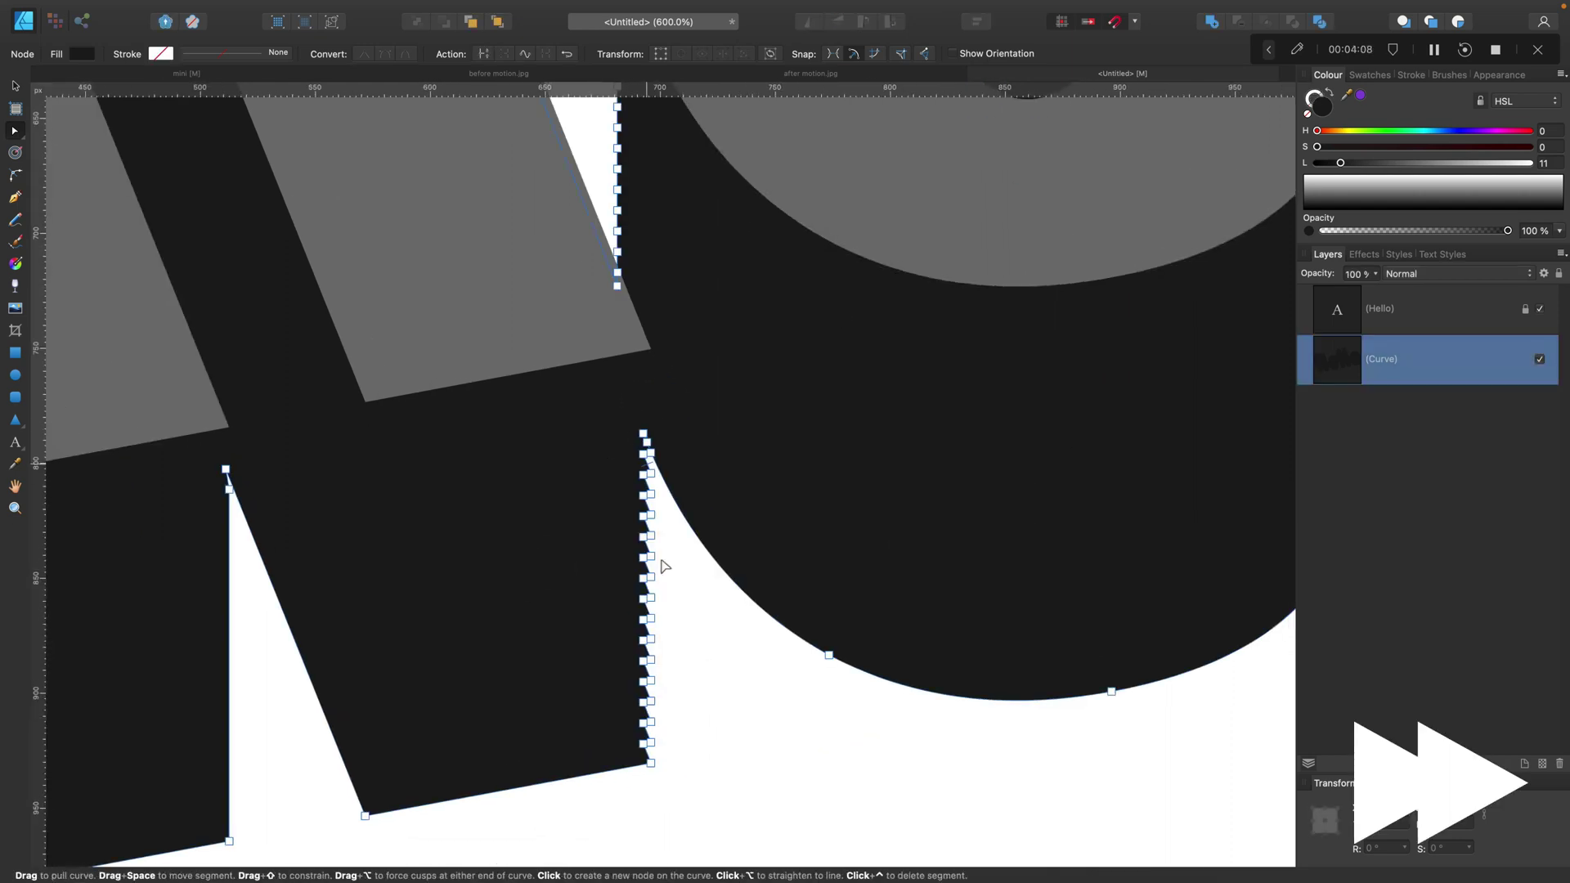
left_click_drag(621, 417, 666, 772)
key("Delete")
scroll(845, 480, "right", 15)
scroll(845, 480, "up", 3)
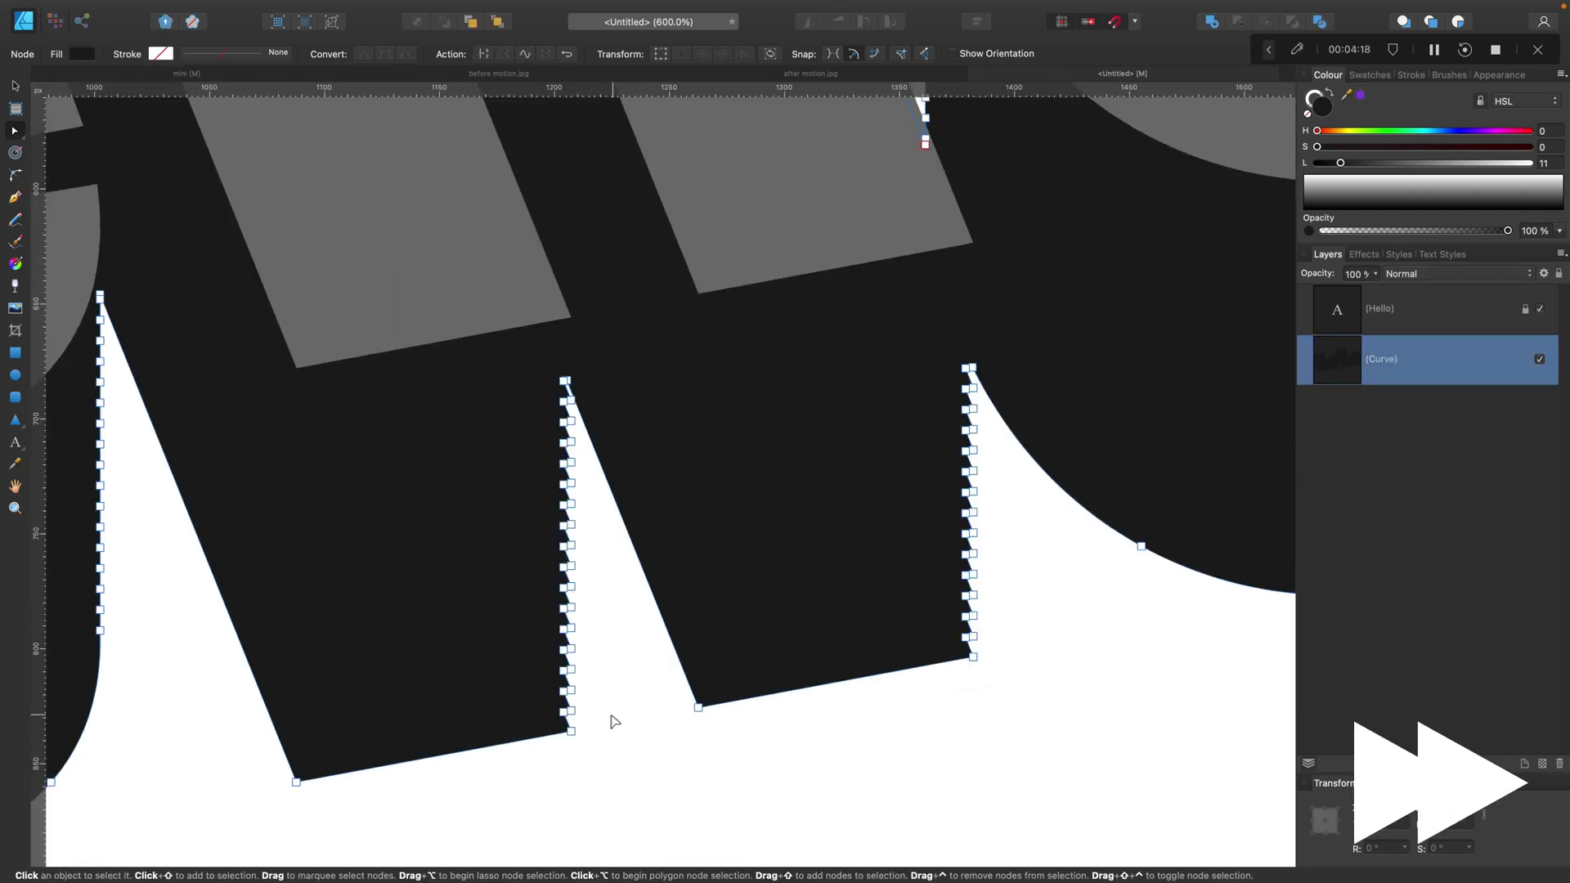
left_click_drag(614, 721, 518, 400)
key("Delete")
scroll(817, 490, "right", 15)
scroll(817, 491, "up", 2)
left_click_drag(431, 728, 291, 462)
key("Delete")
- Delete the jagged nodes beside the o and along the l stems
scroll(442, 507, "left", 1)
scroll(442, 506, "up", 1)
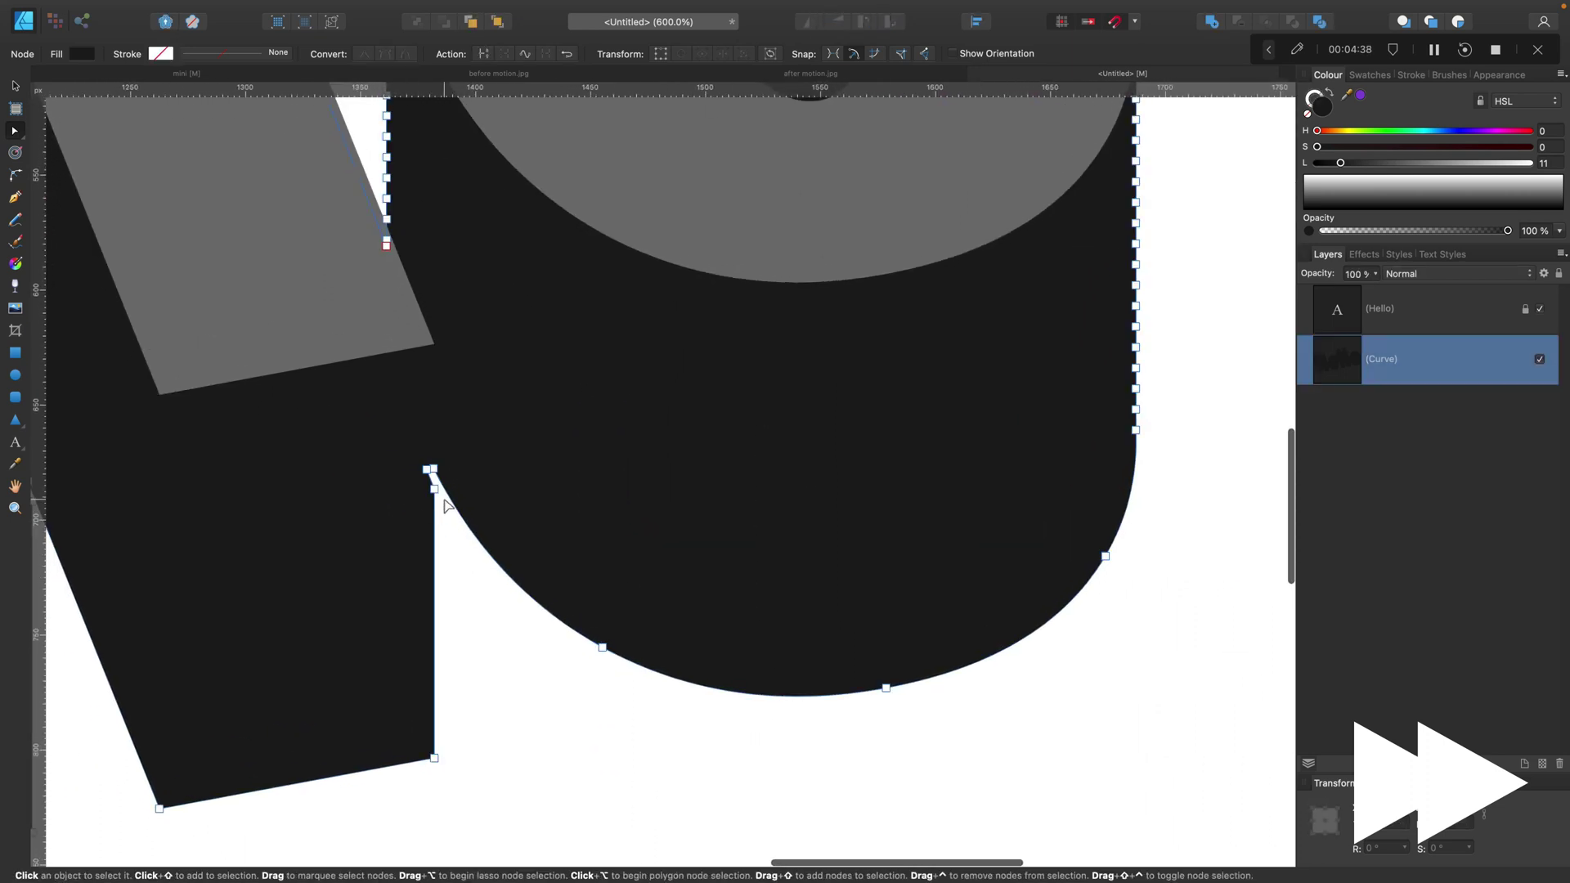
scroll(631, 677, "up", 3)
left_click_drag(629, 675, 584, 310)
key("Delete")
scroll(622, 630, "left", 10)
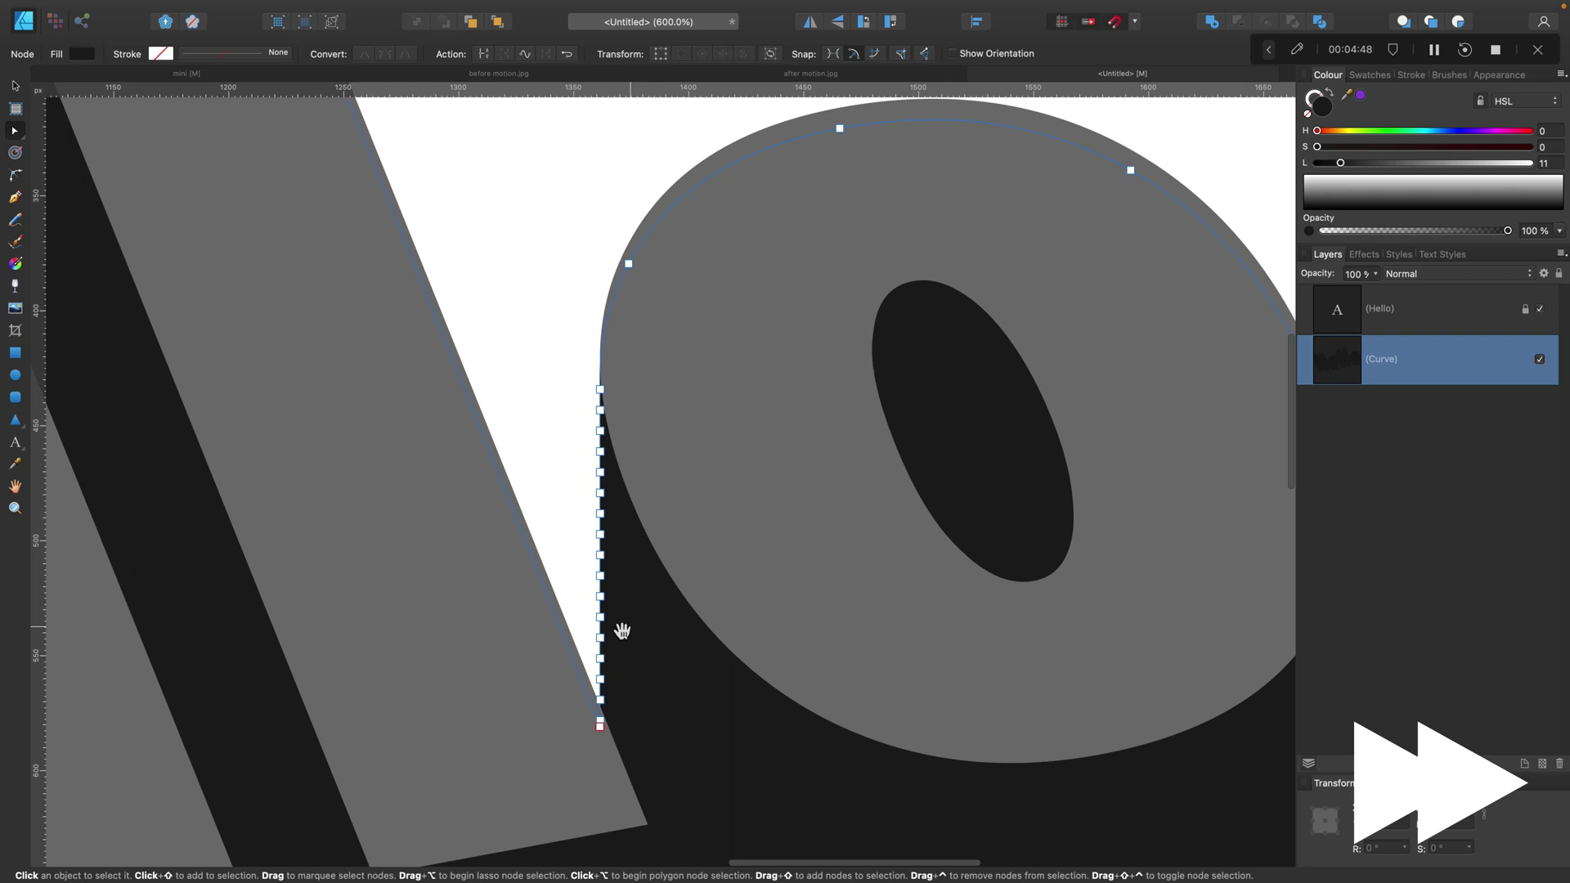
left_click_drag(564, 391, 701, 688)
key("Delete")
scroll(625, 409, "left", 10)
scroll(625, 409, "up", 3)
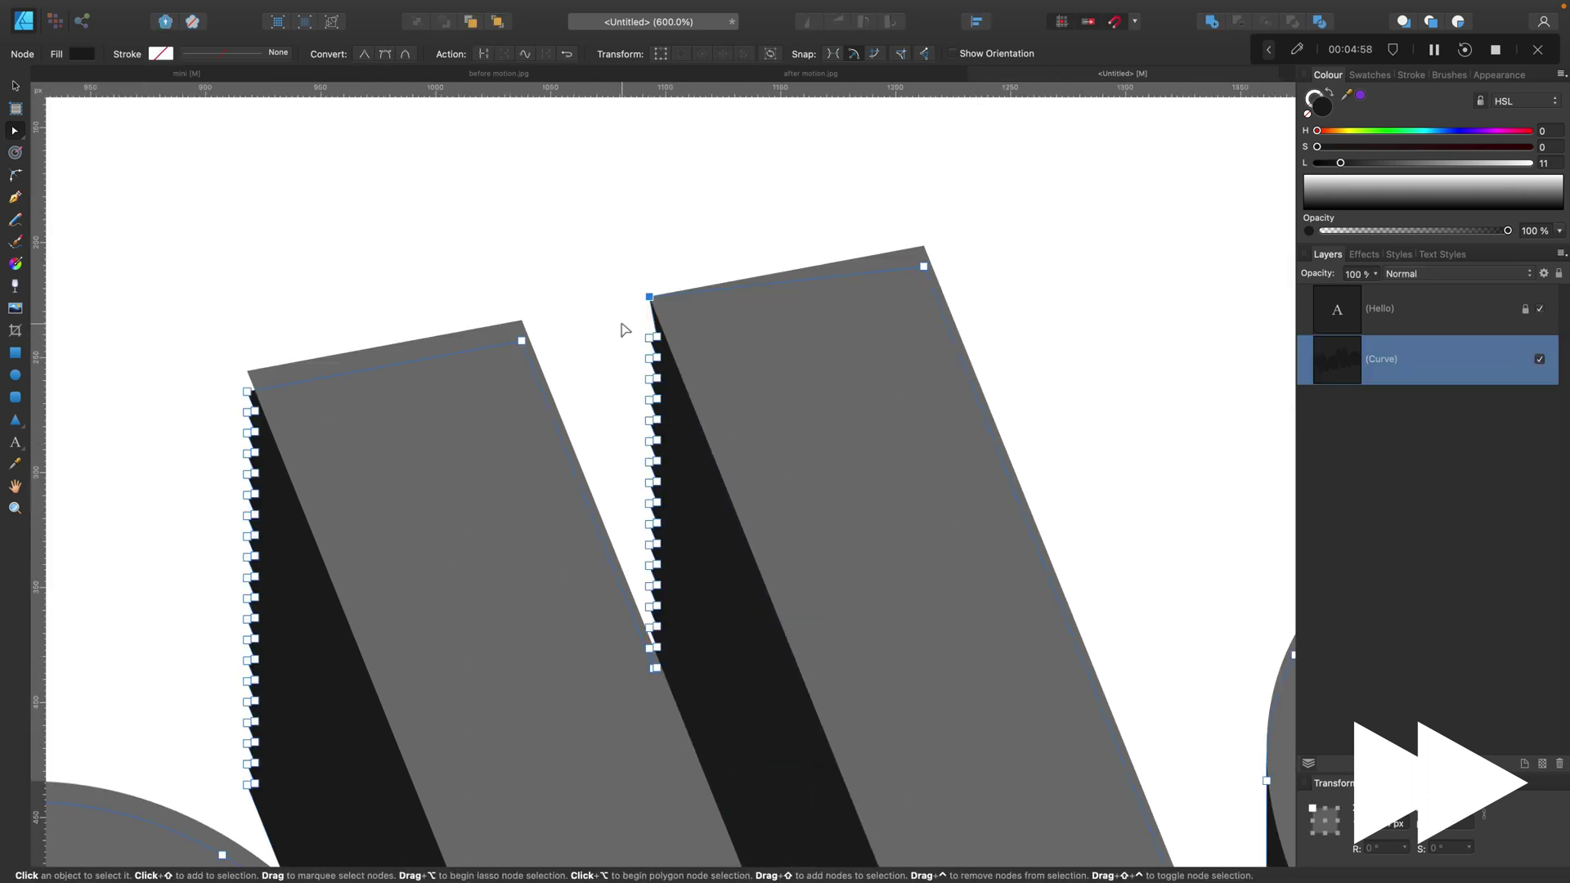
left_click_drag(621, 329, 694, 654)
key("Delete")
scroll(684, 659, "left", 5)
scroll(683, 659, "down", 3)
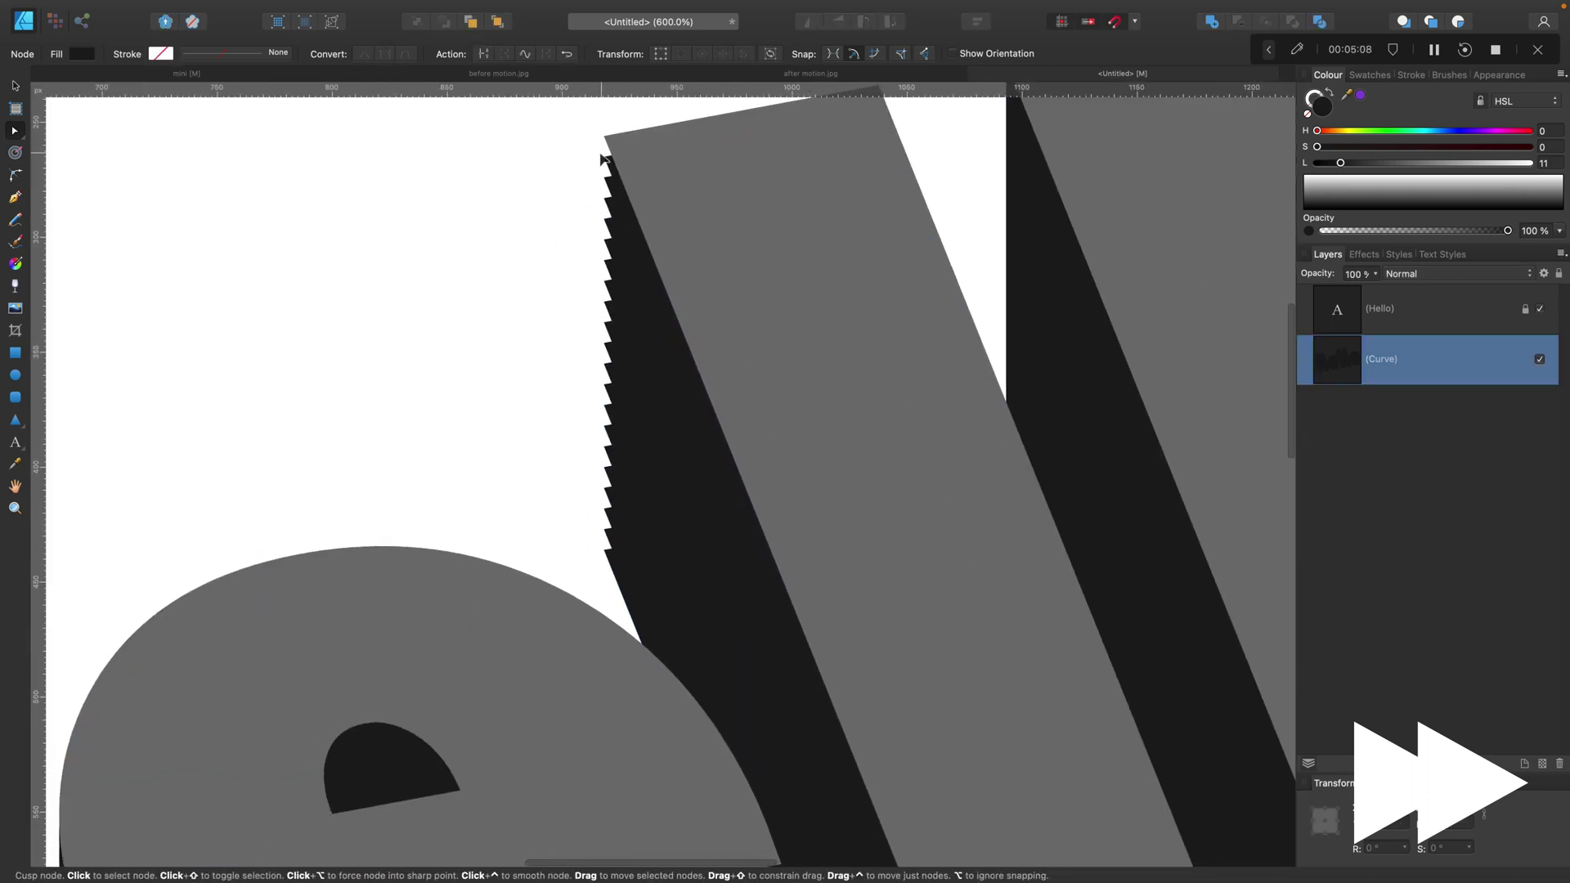
left_click_drag(587, 156, 726, 543)
key("Delete")
- Clear the H's remaining jagged nodes and the e stem's jagged node column
key("Escape")
scroll(526, 473, "left", 5)
scroll(525, 474, "down", 4)
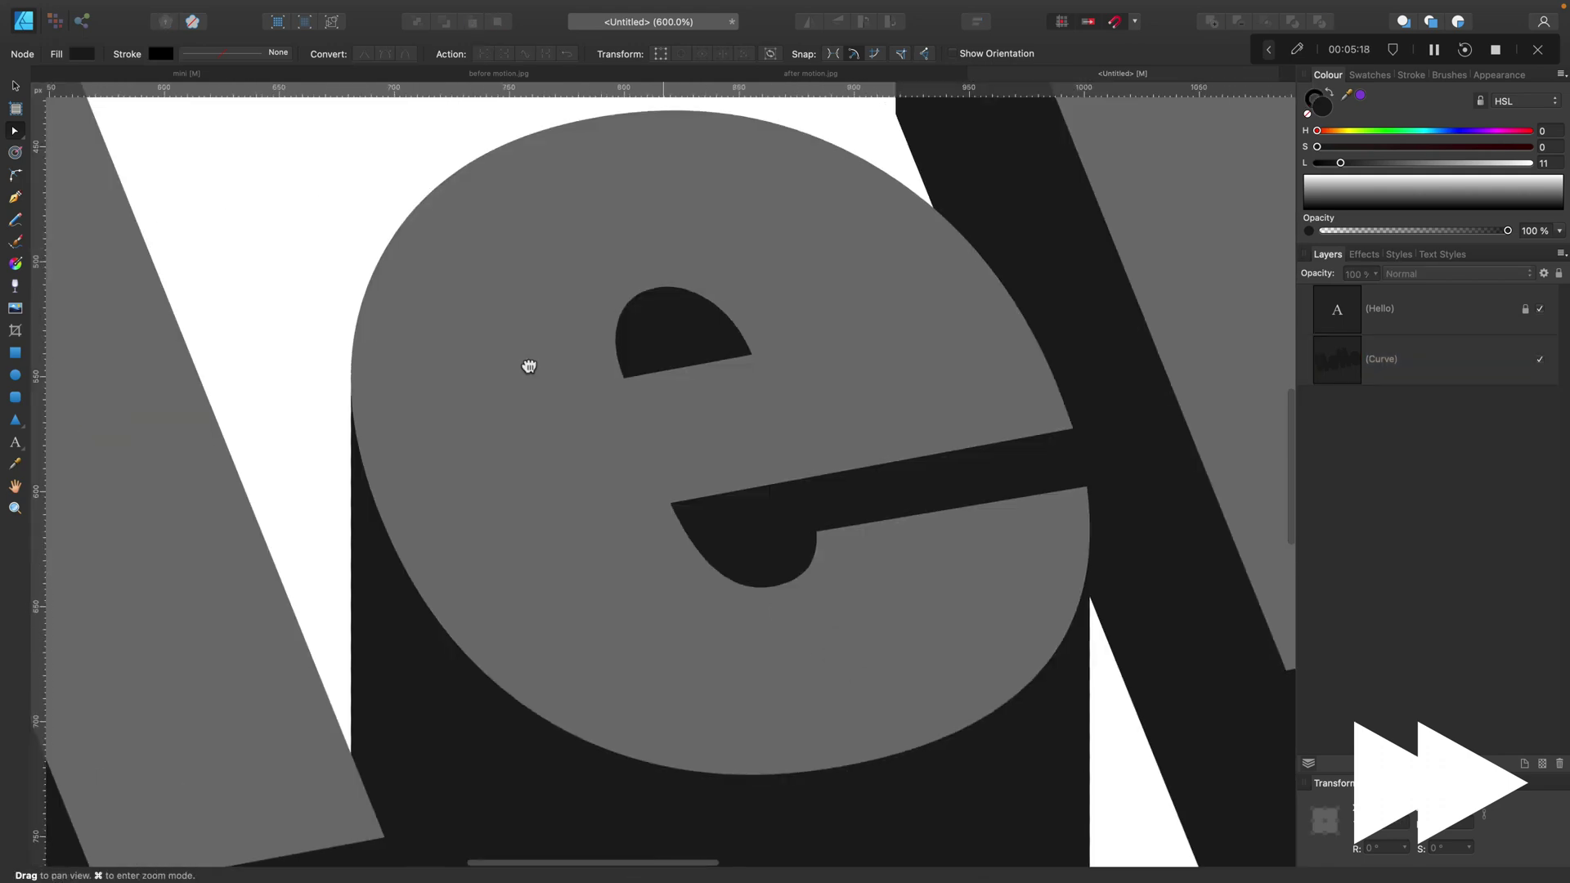
scroll(529, 366, "left", 5)
left_click(616, 378)
left_click_drag(631, 368, 708, 698)
key("Delete")
key("Escape")
scroll(743, 578, "down", 5)
scroll(1141, 496, "down", 3)
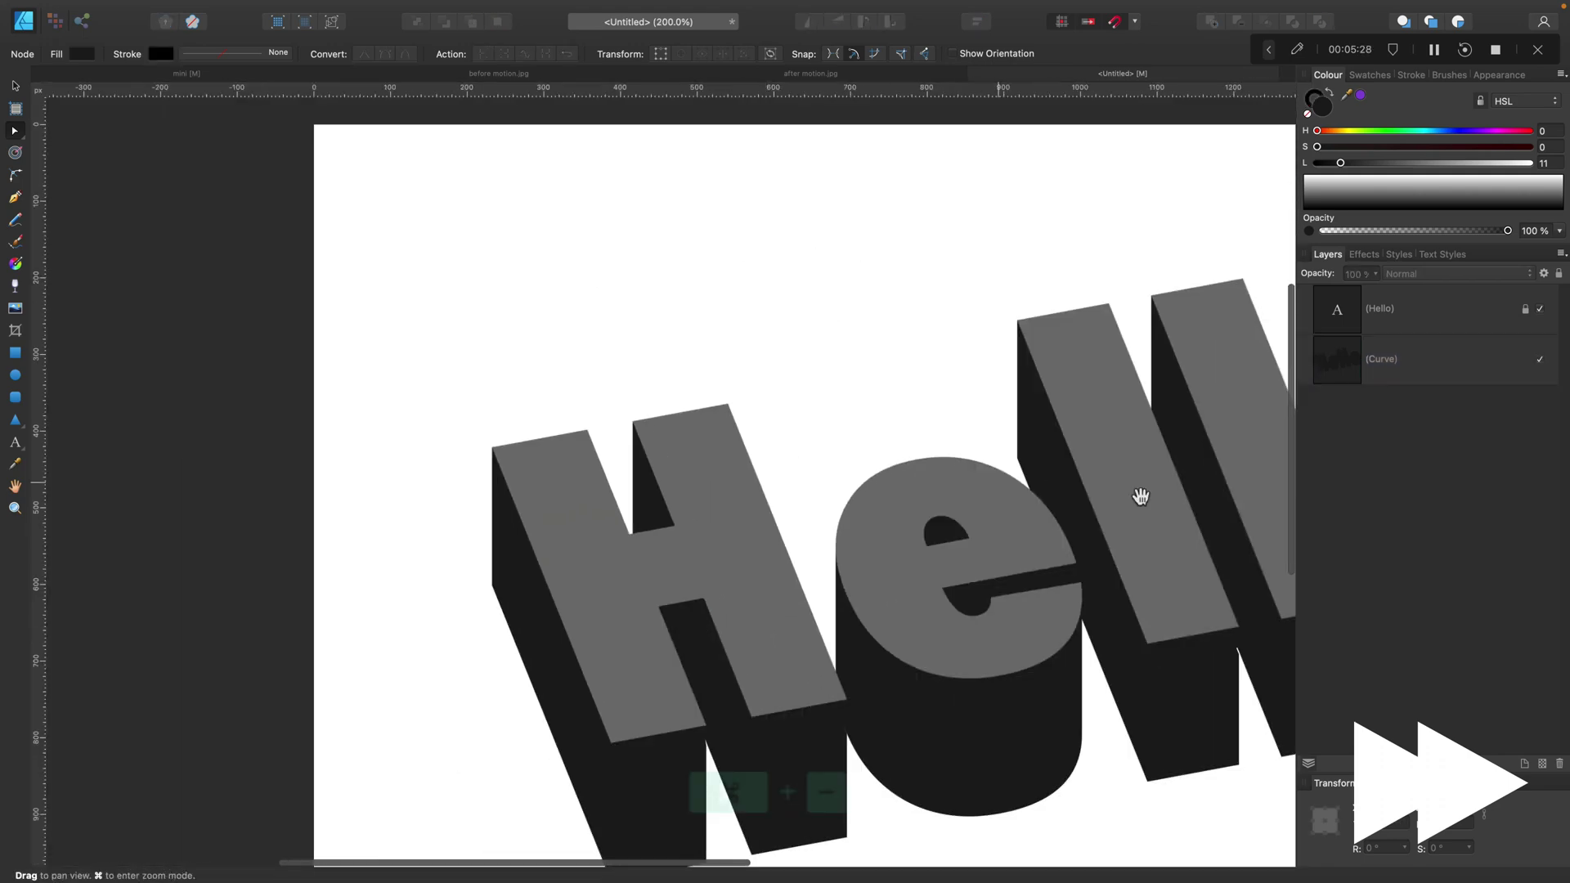
scroll(1141, 497, "down", 3)
scroll(512, 603, "up", 5)
left_click(650, 613)
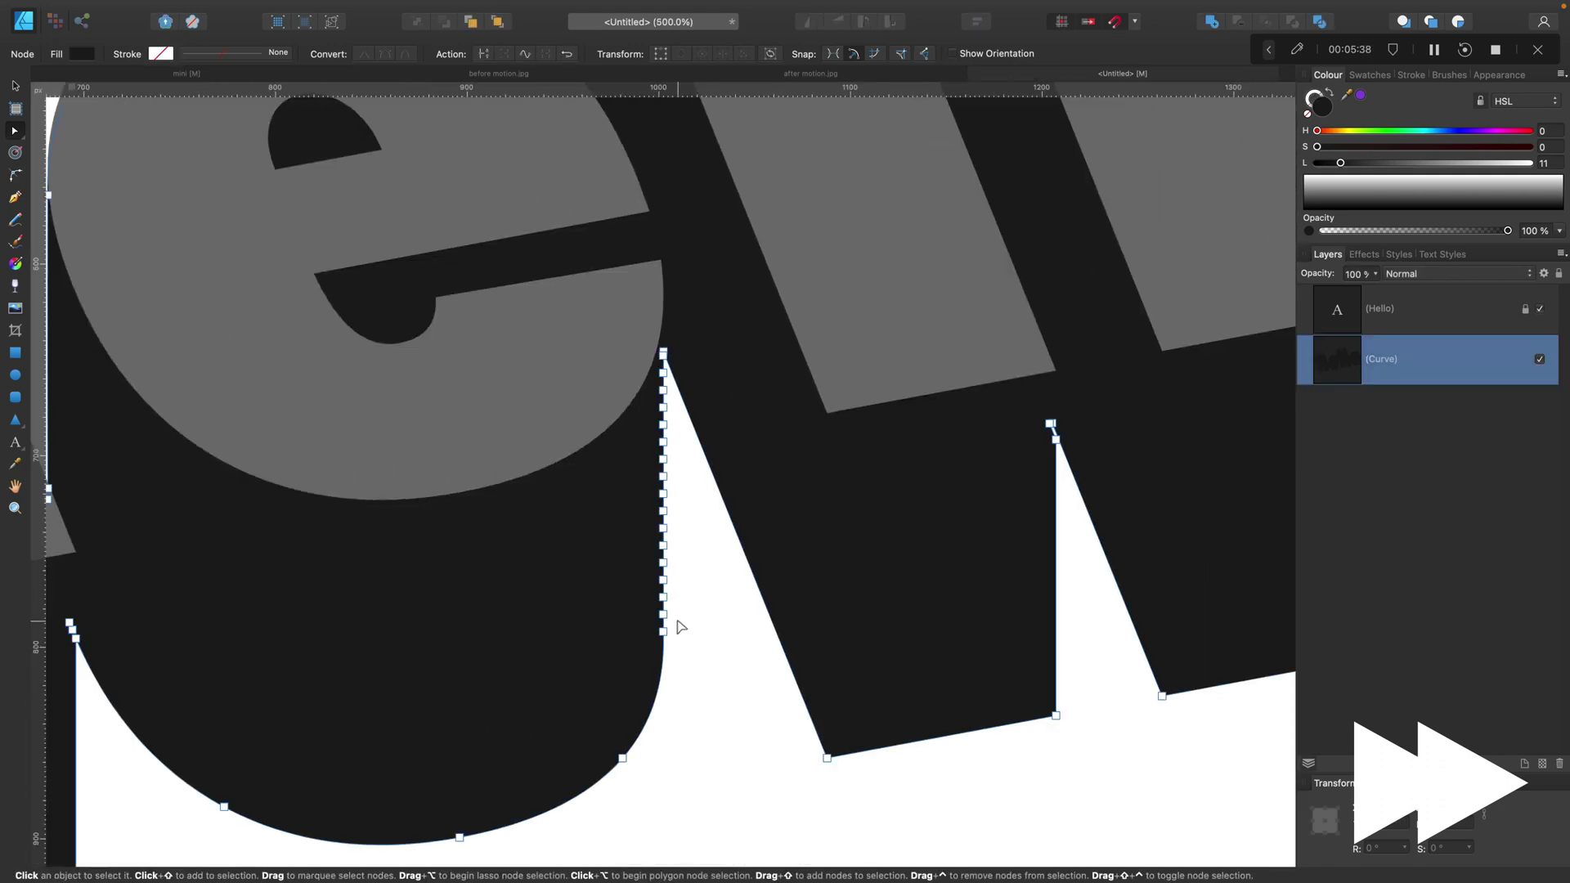
left_click_drag(679, 626, 646, 364)
key("Delete")
- Undo the last wedge node edit, deselect, and zoom out to the whole document
scroll(671, 474, "right", 5)
key("super+equal")
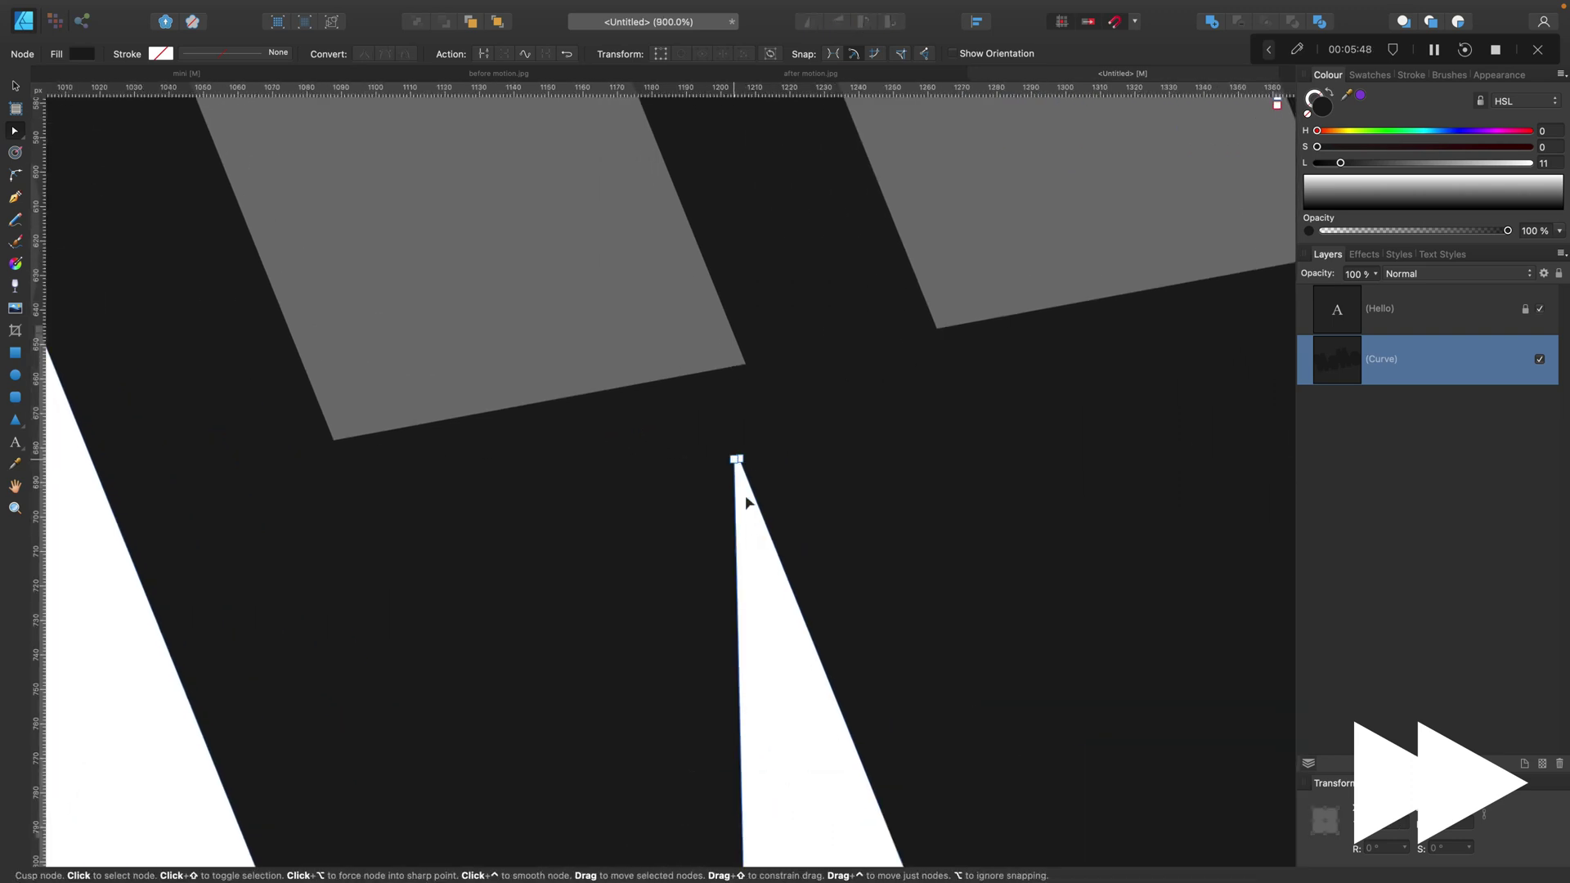
scroll(973, 365, "right", 5)
scroll(973, 365, "down", 2)
key("super+z")
left_click(471, 366, "shift")
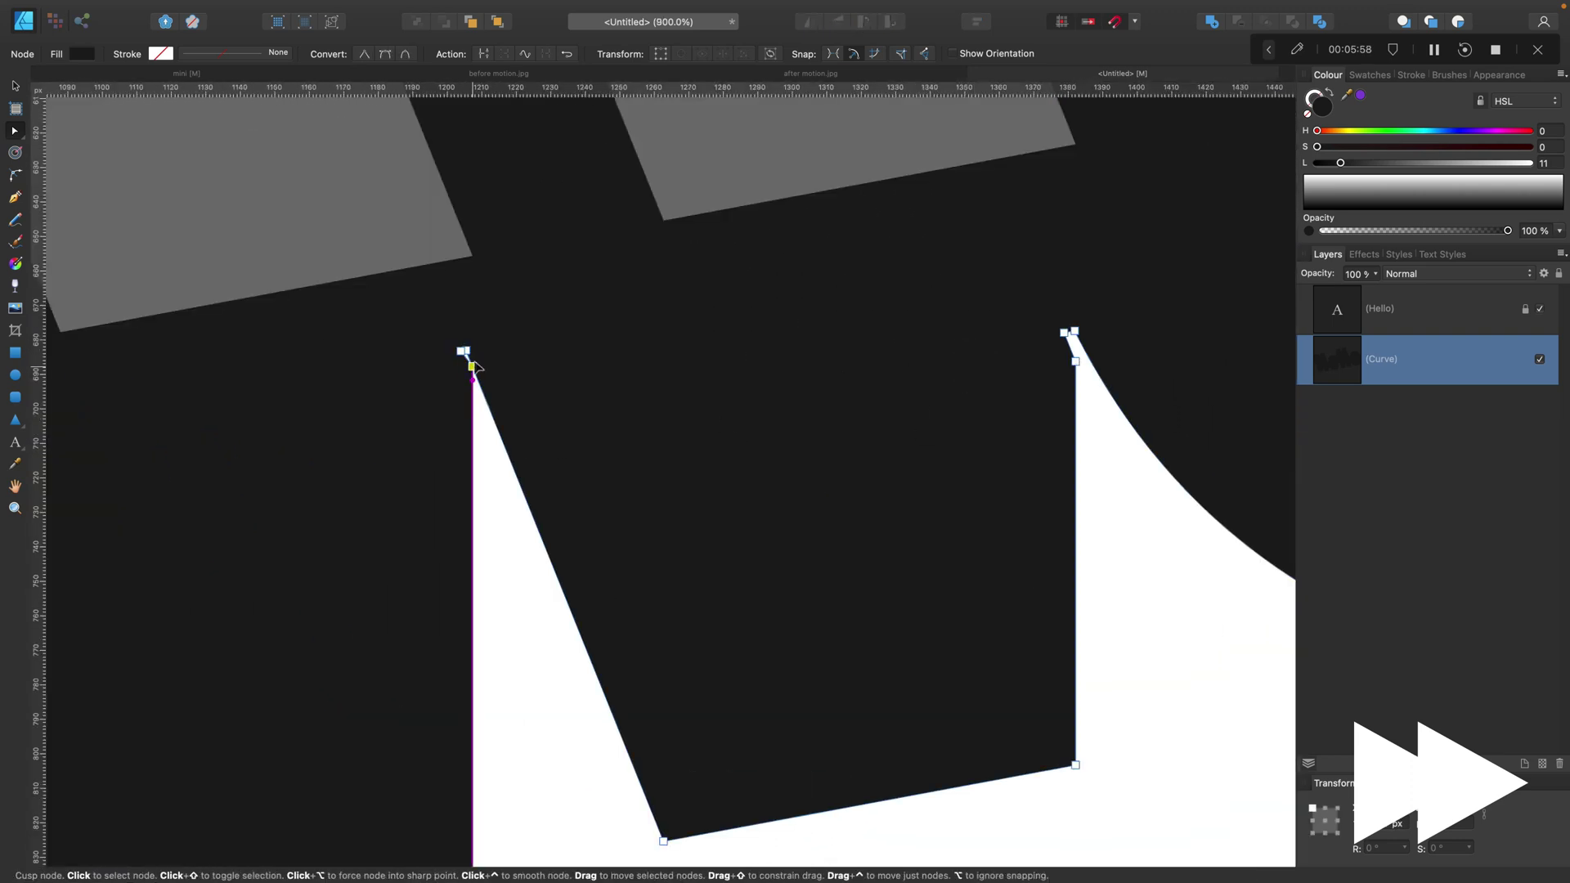
key("super+d")
key("super+1")
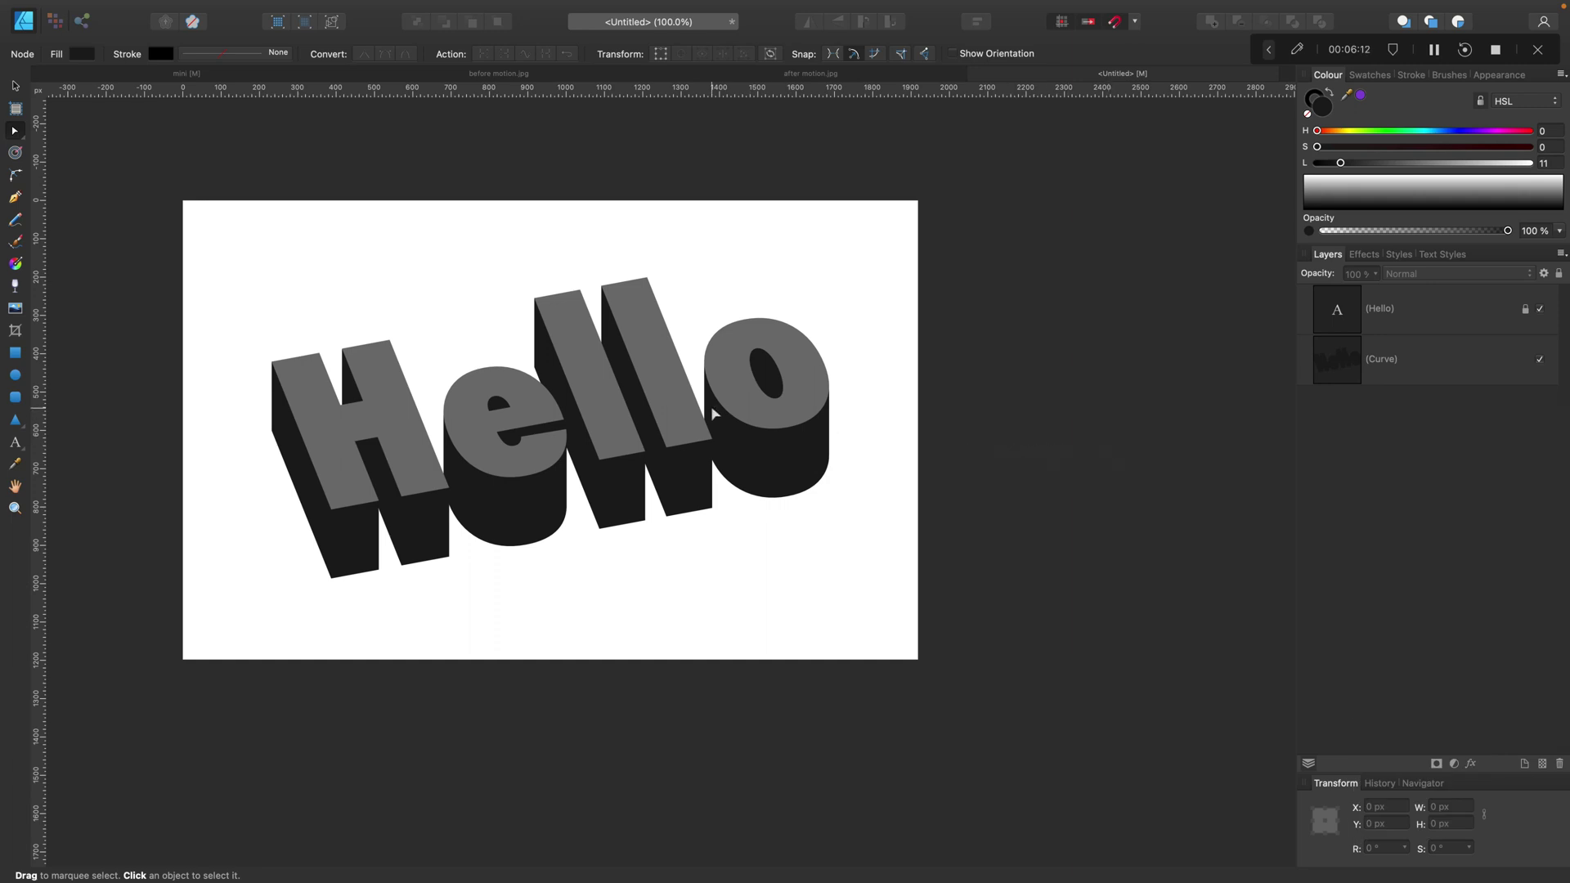
- Draw a 1920×1200 rectangle over the page and fill it dark blue (H 221, S 100, L 28)
scroll(714, 415, "left", 2)
scroll(714, 415, "up", 1)
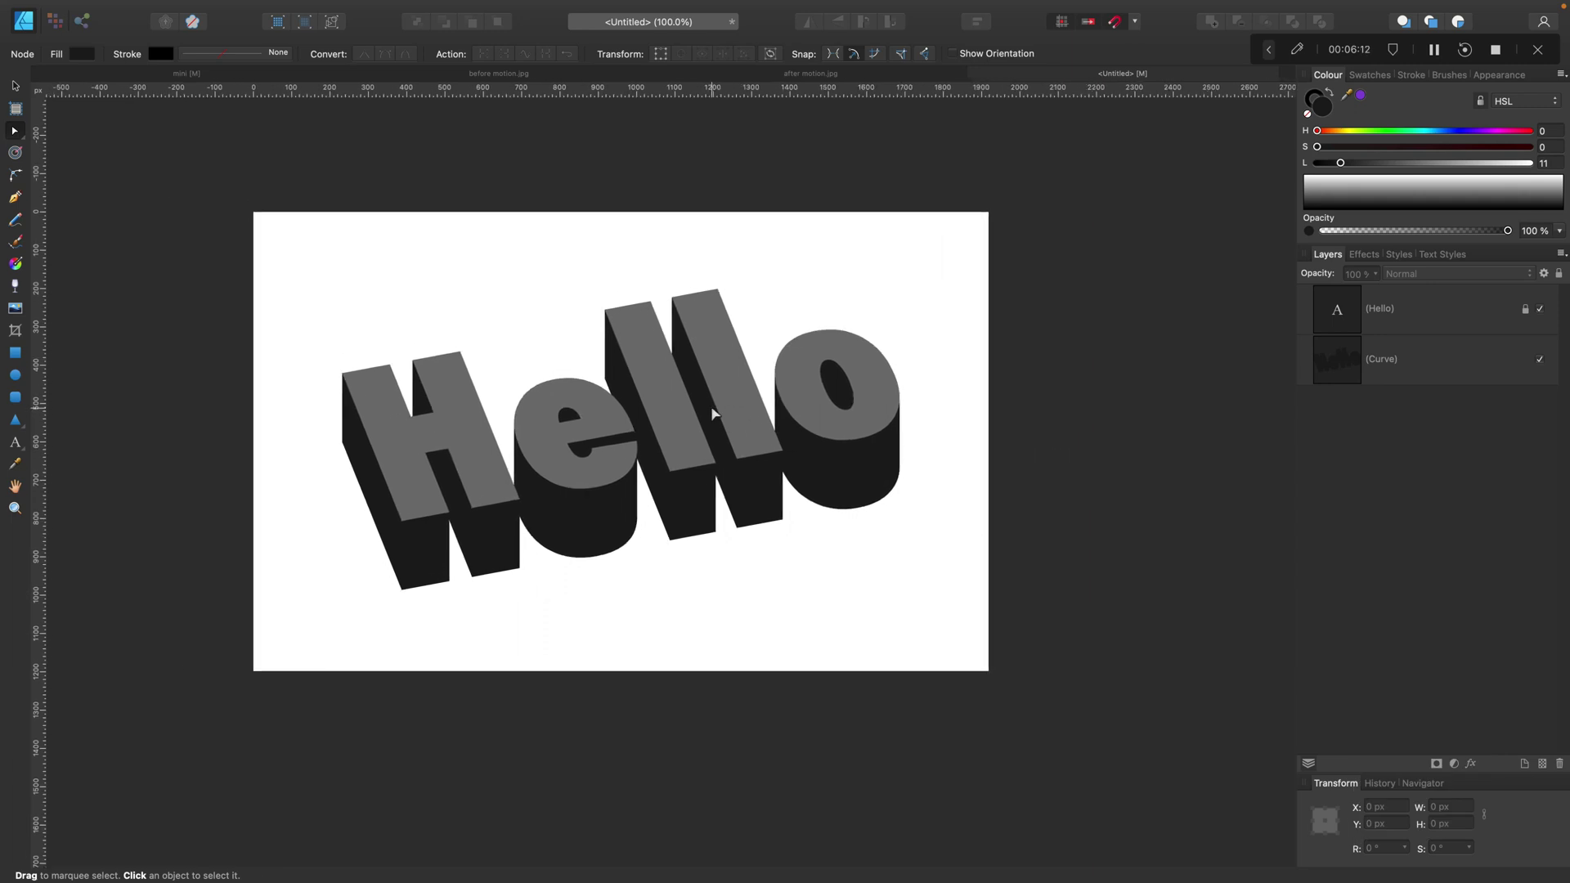
left_click(14, 352)
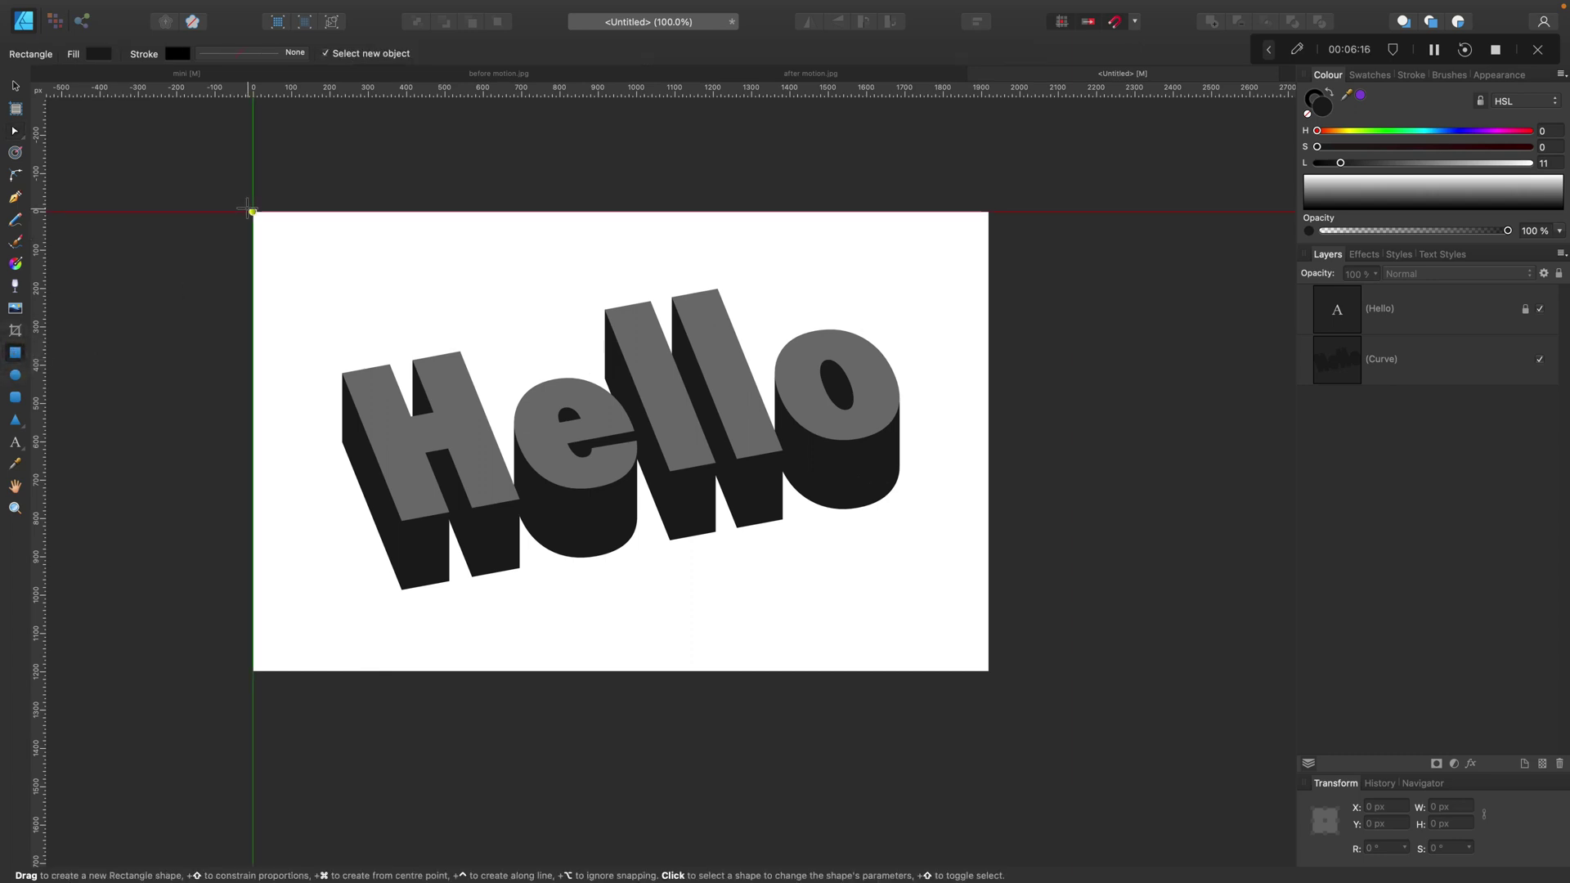
left_click_drag(254, 212, 988, 672)
key("super+0")
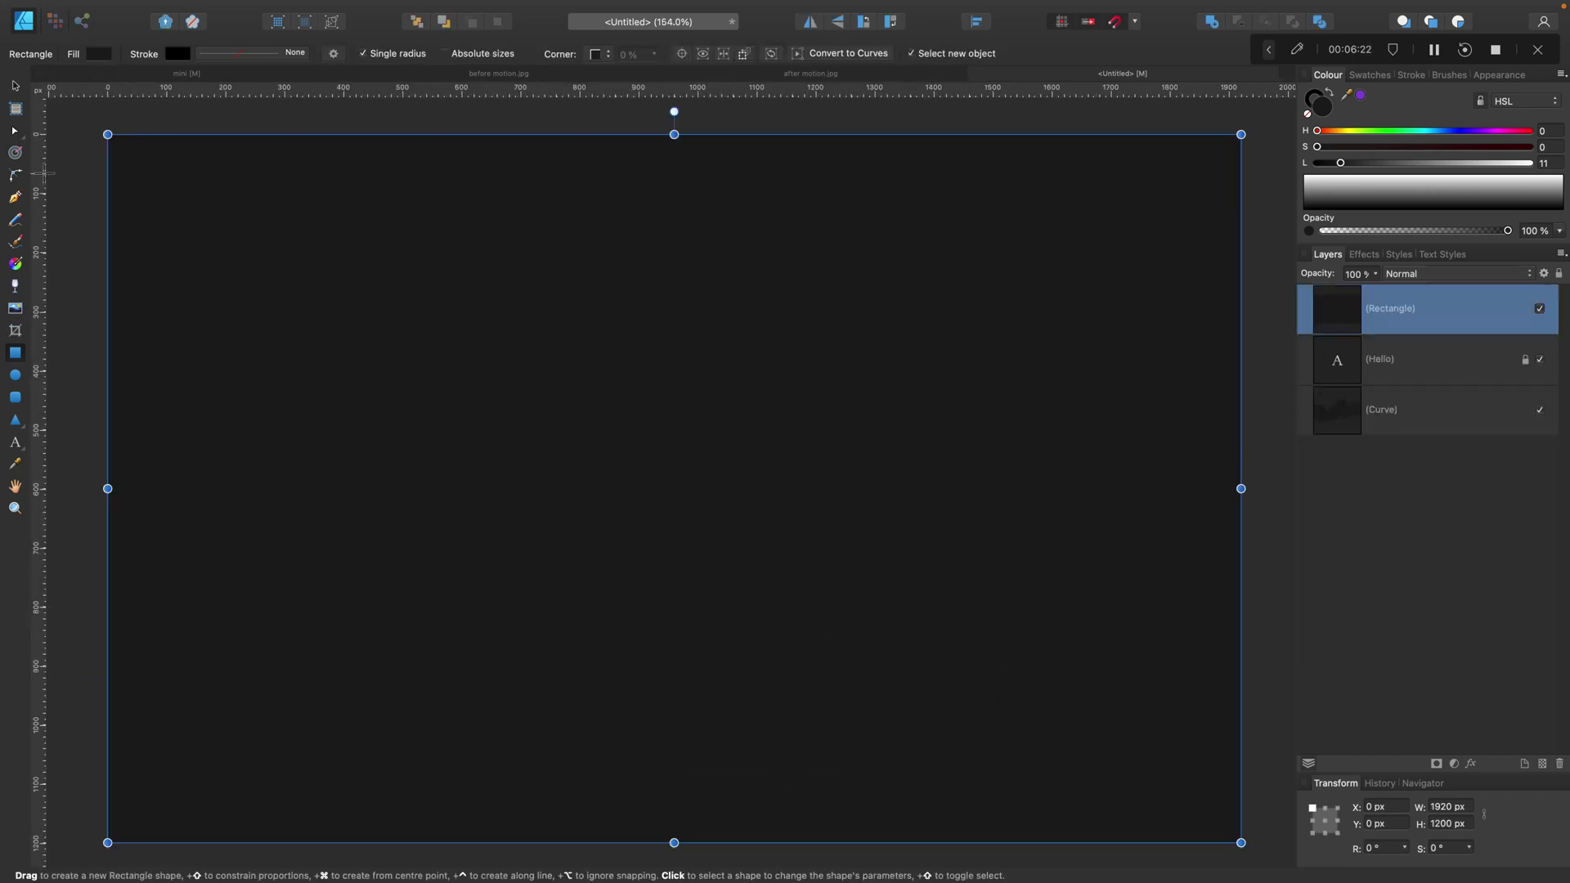
left_click(97, 54)
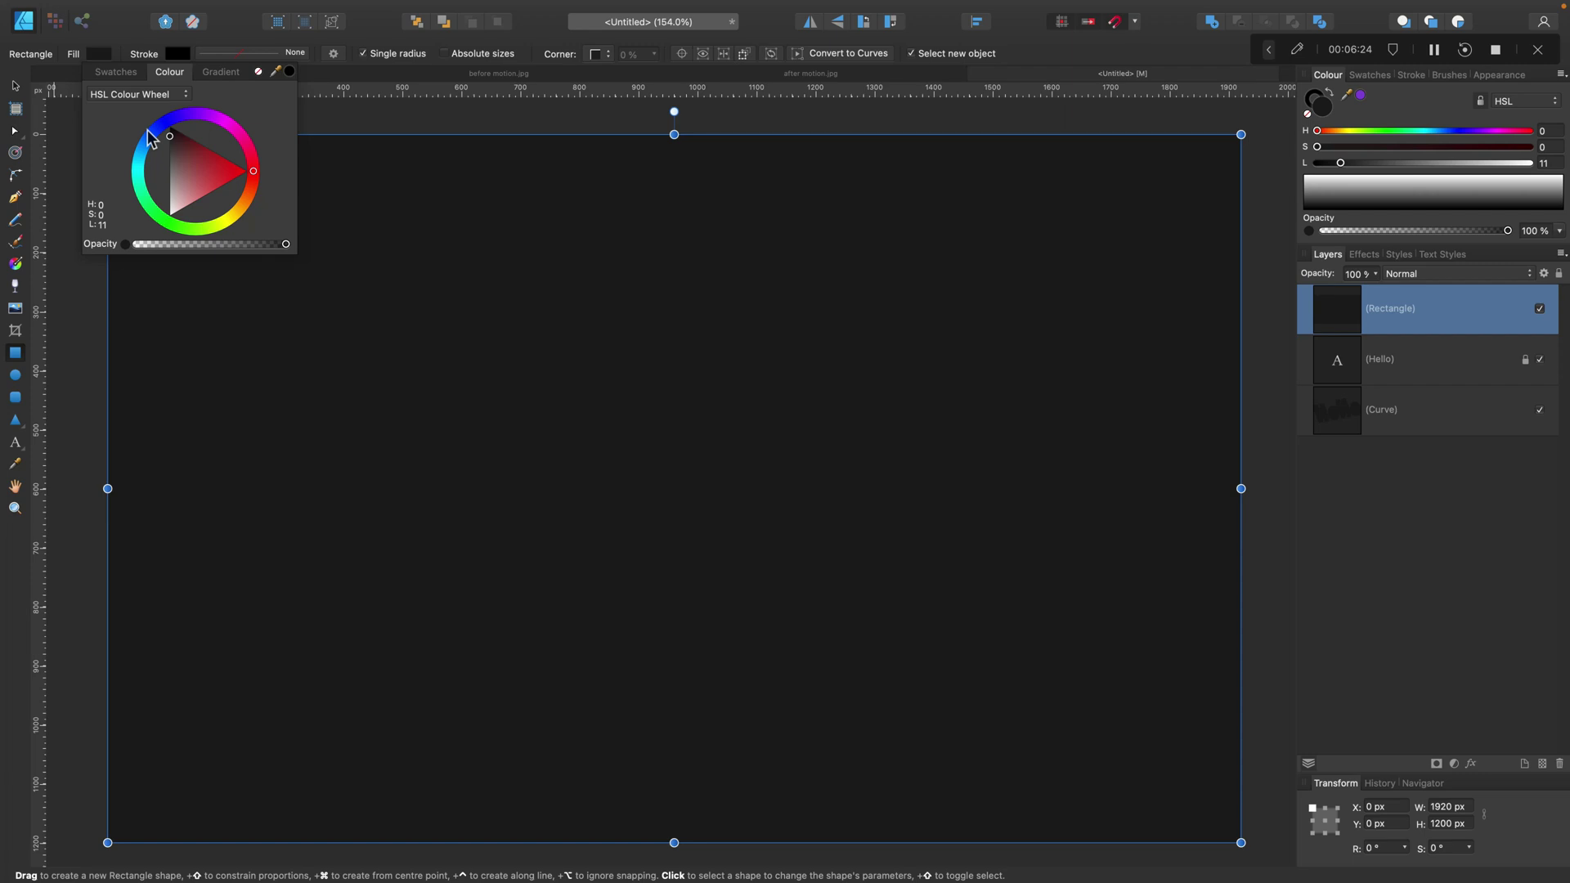
mouse_move(147, 130)
left_mouse_down()
mouse_move(168, 172)
mouse_move(152, 133)
left_mouse_up()
left_click(167, 175)
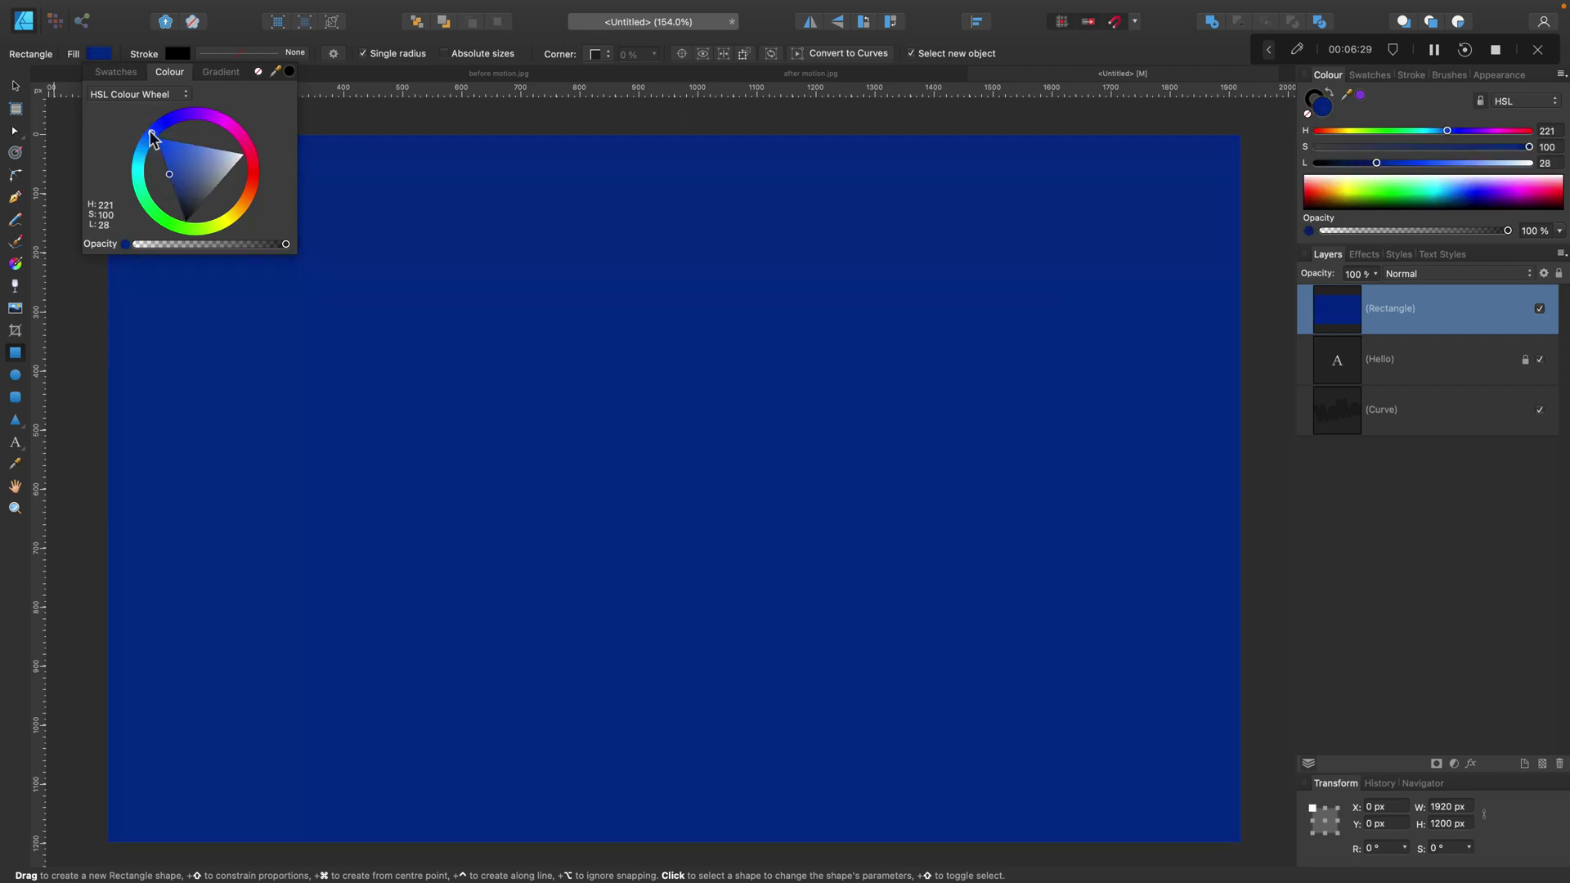
- Lay a diagonal linear gradient across the rectangle from corner to corner
left_click(16, 264)
left_click_drag(111, 136, 1240, 842)
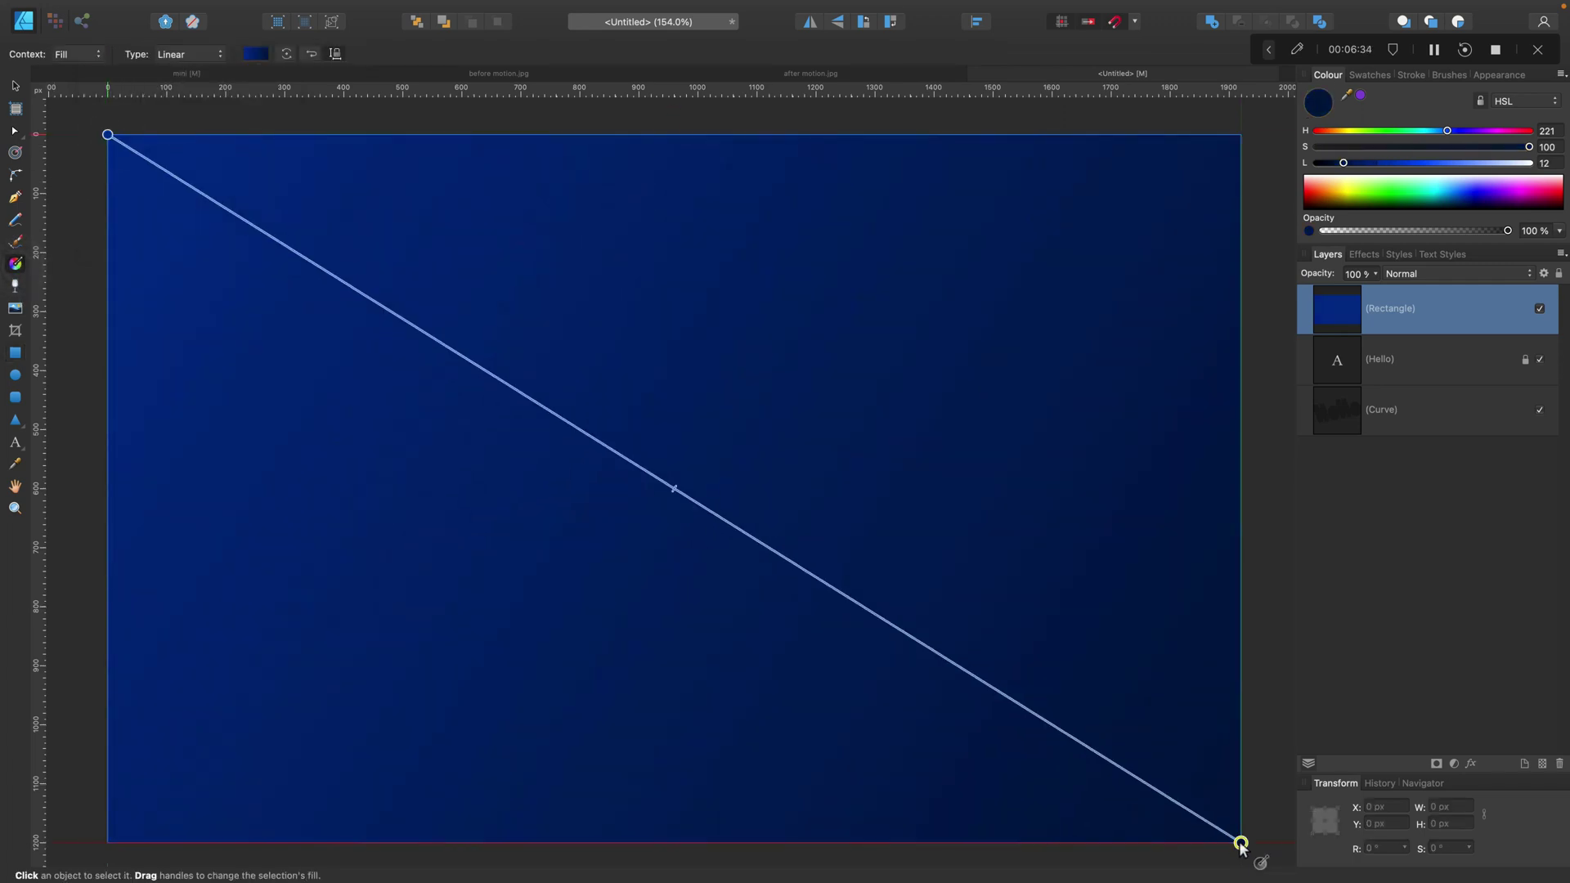
left_click_drag(674, 494, 818, 579)
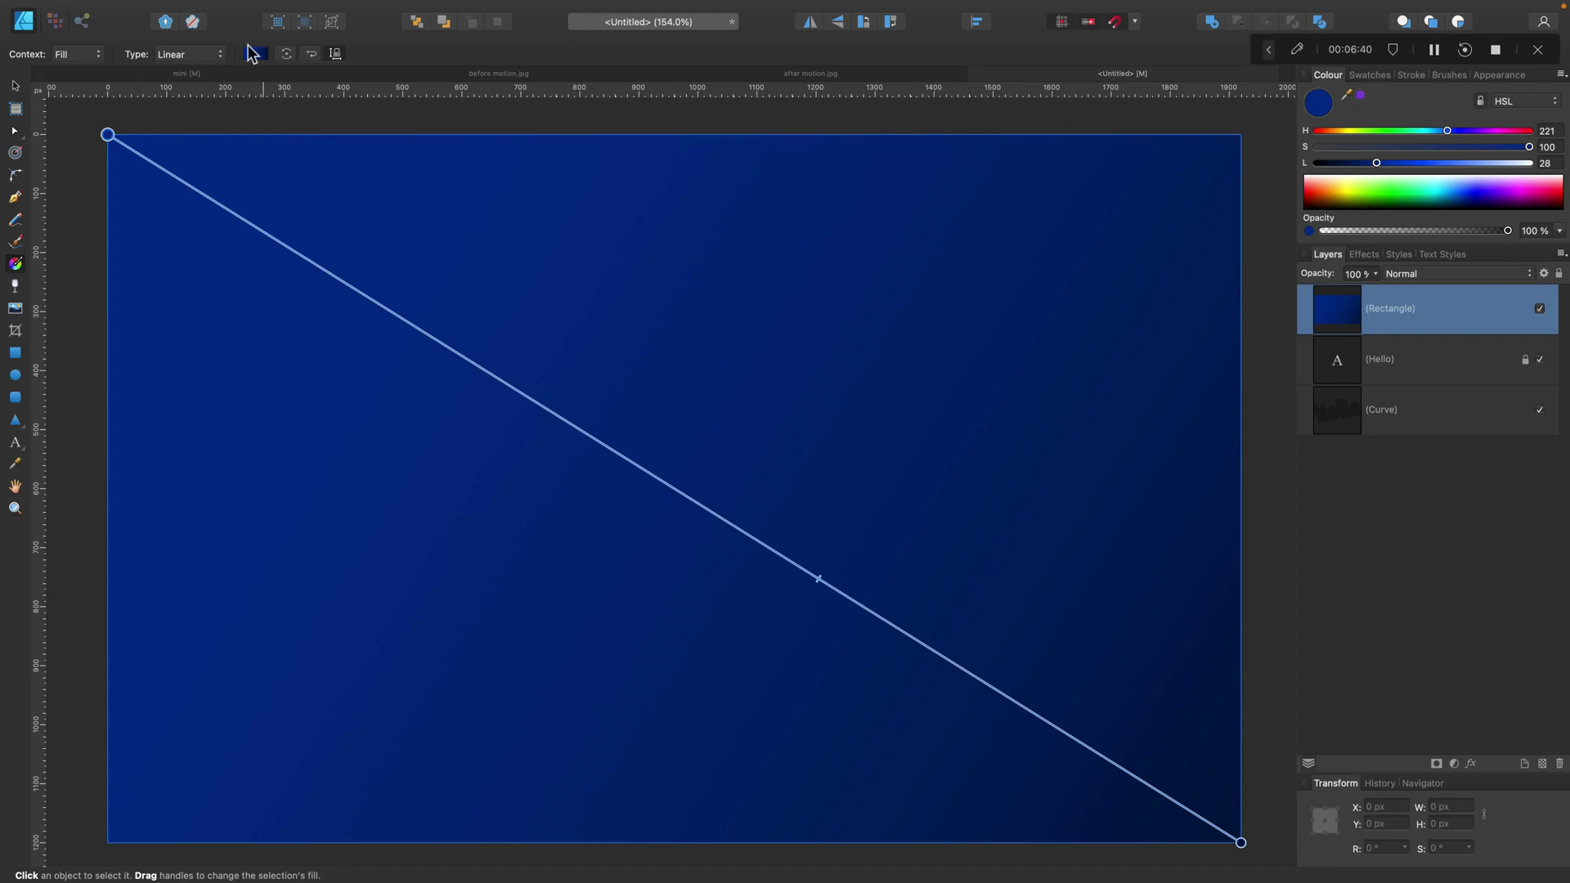
- Make the gradient's end stop a noisy deep purple (H 270, S 100, L 18) and readjust the midpoint
left_click(260, 52)
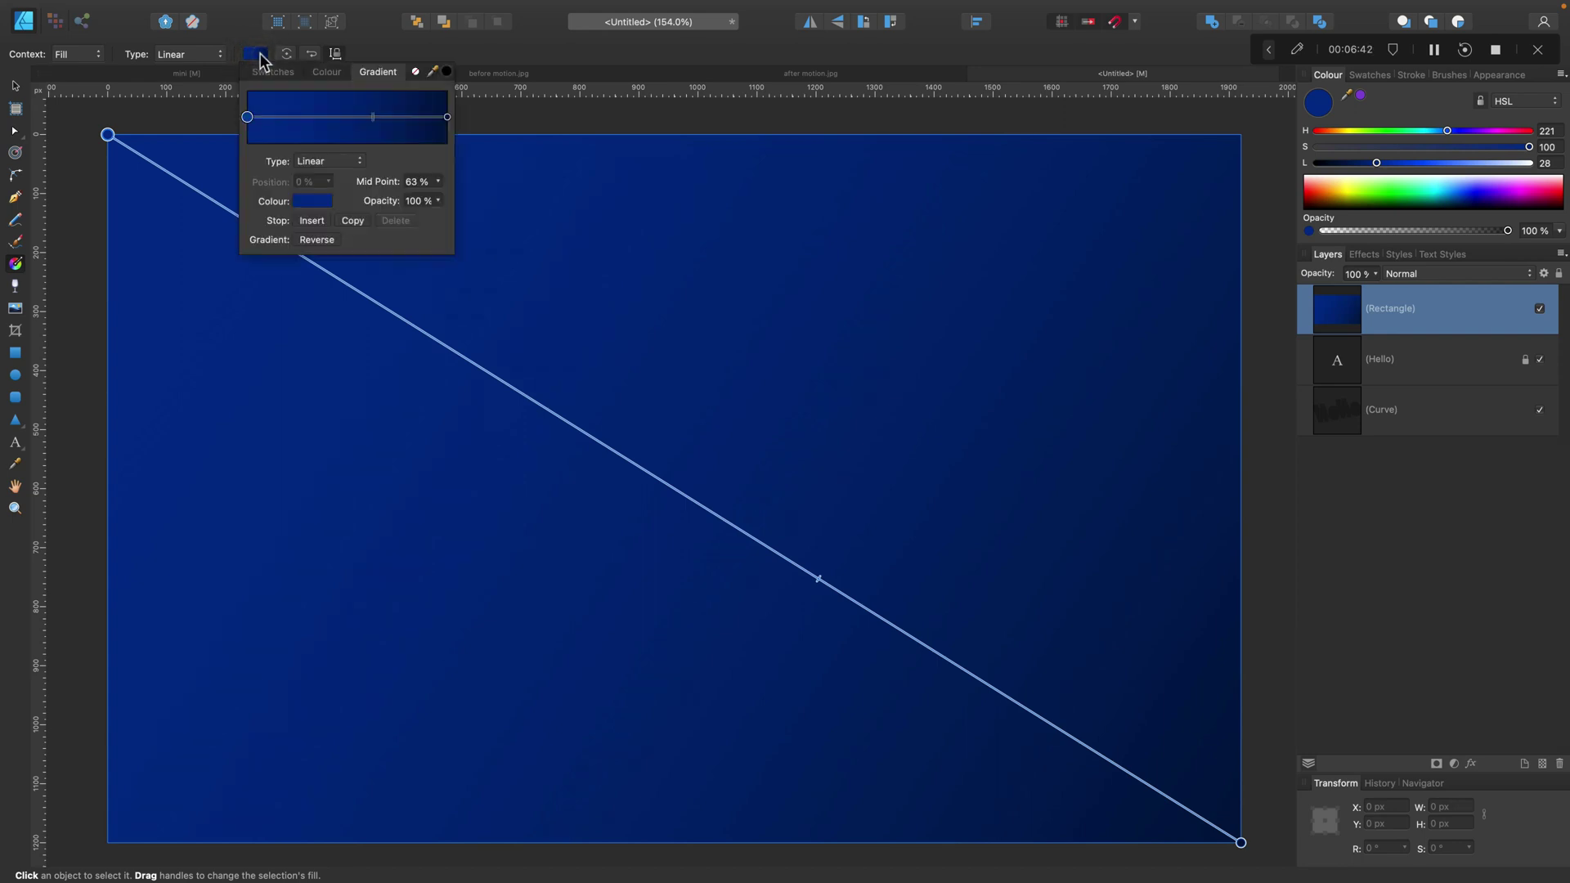
left_click(260, 52)
left_click(260, 52)
left_click(447, 117)
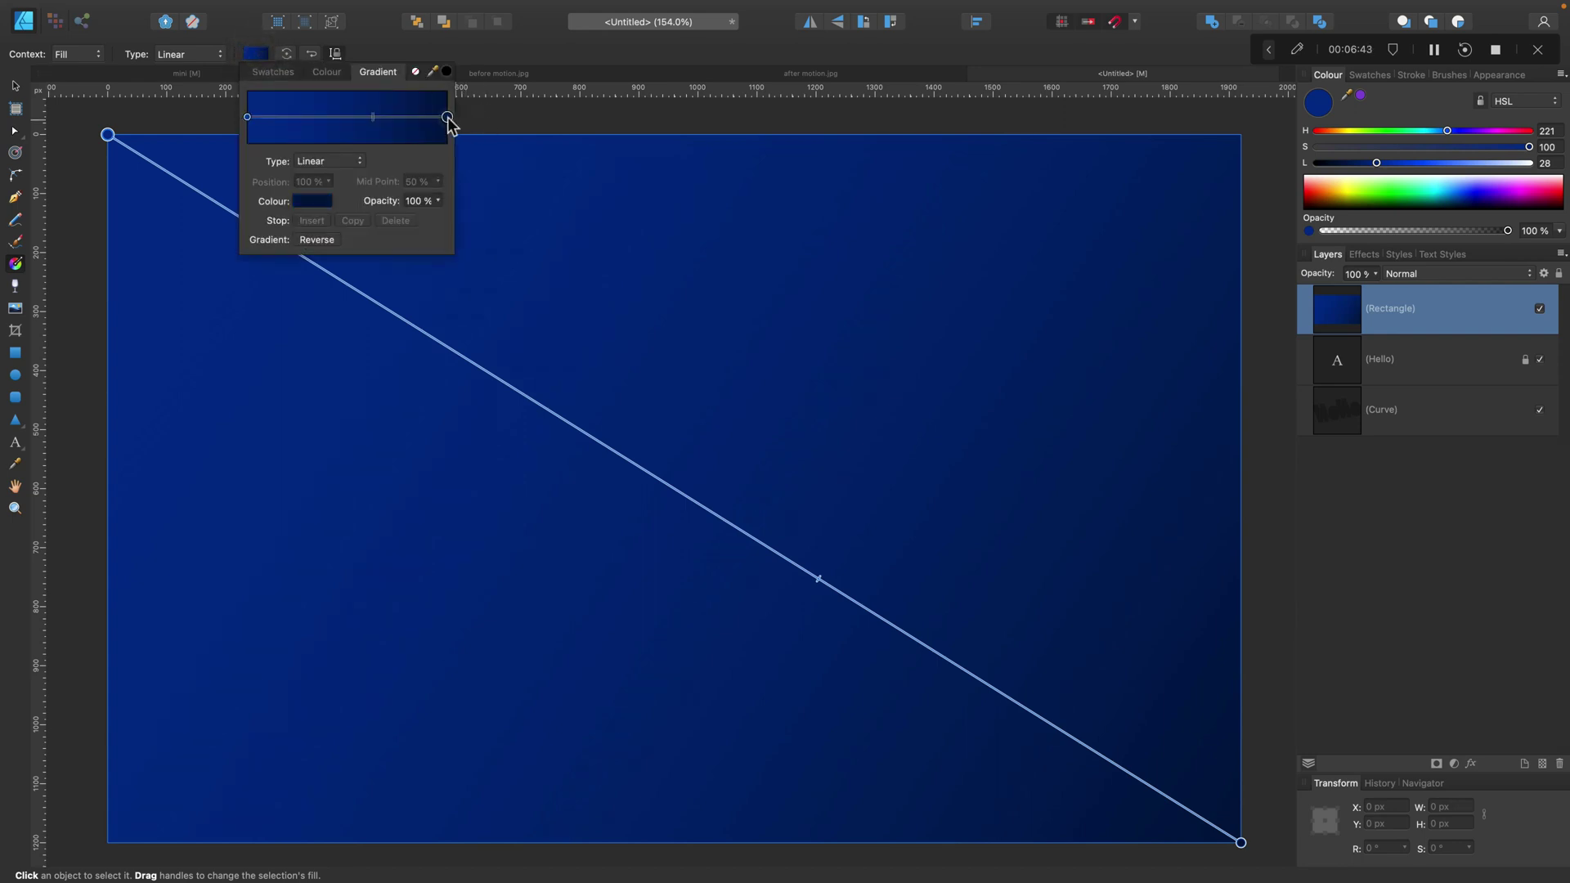
left_click(314, 200)
left_click_drag(327, 421, 377, 422)
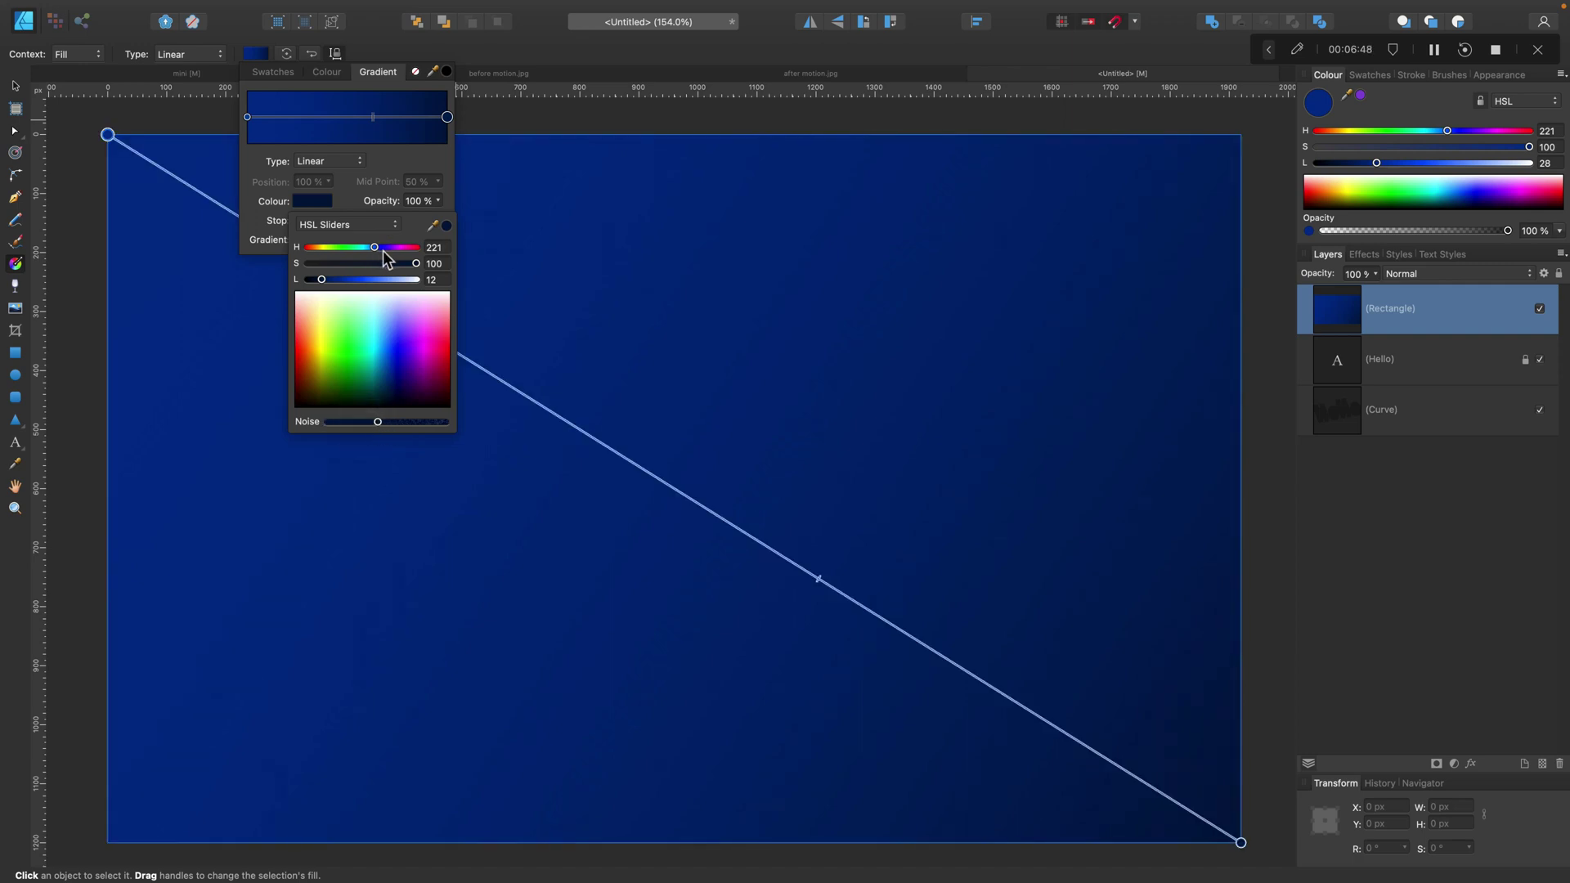
left_click_drag(390, 257, 327, 281)
left_click_drag(806, 572, 652, 472)
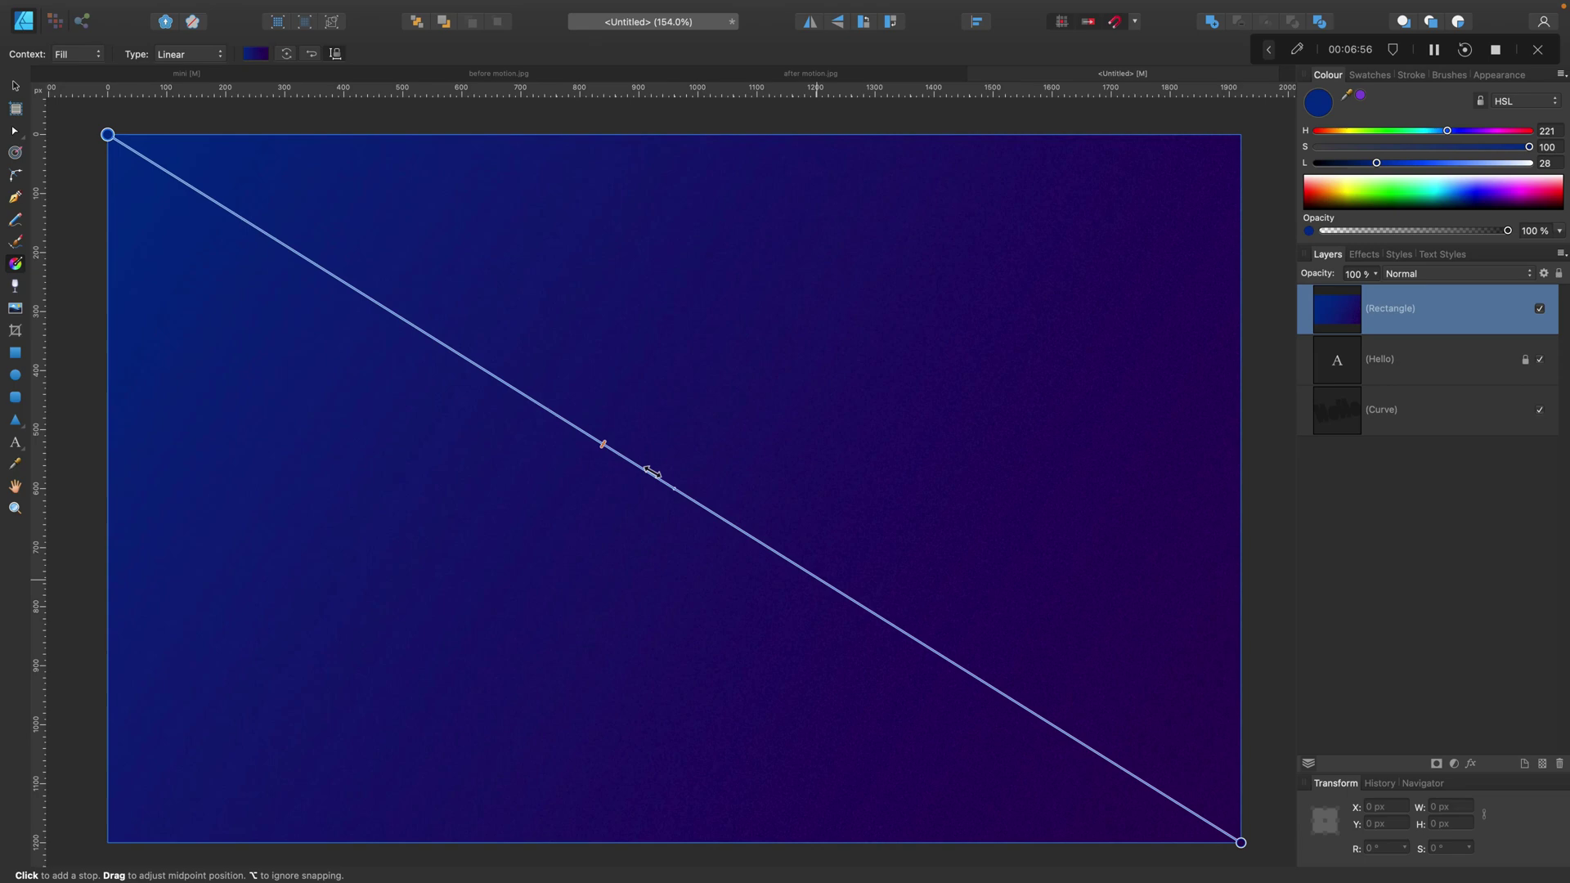
left_click_drag(745, 529, 744, 533)
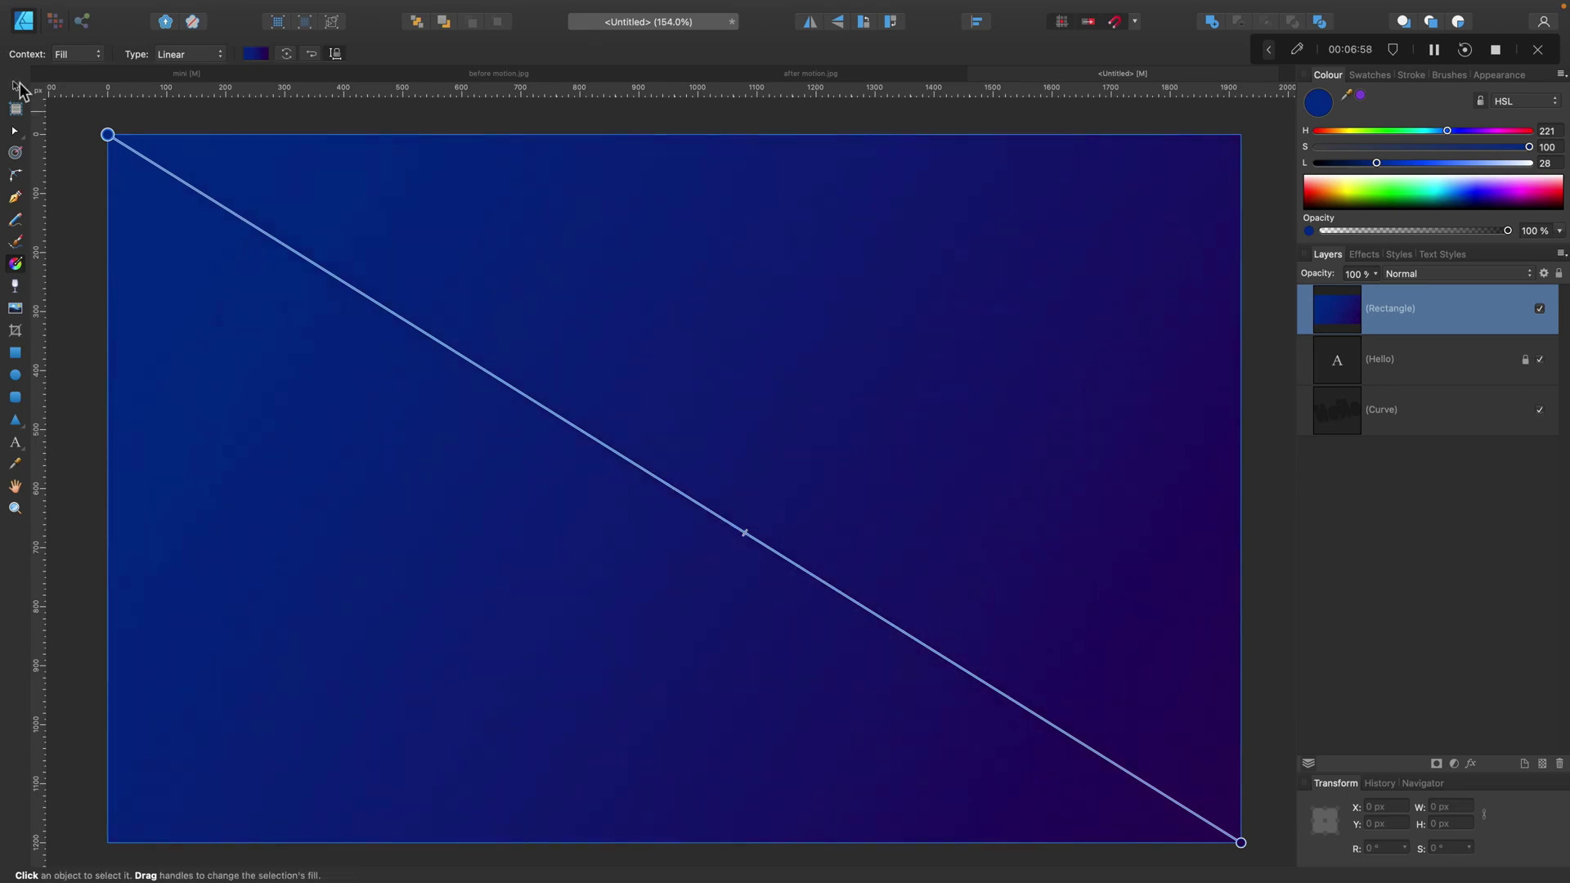
- Move the blue rectangle beneath the Hello artwork and lock it
left_click(16, 85)
left_click_drag(1475, 318, 1456, 491)
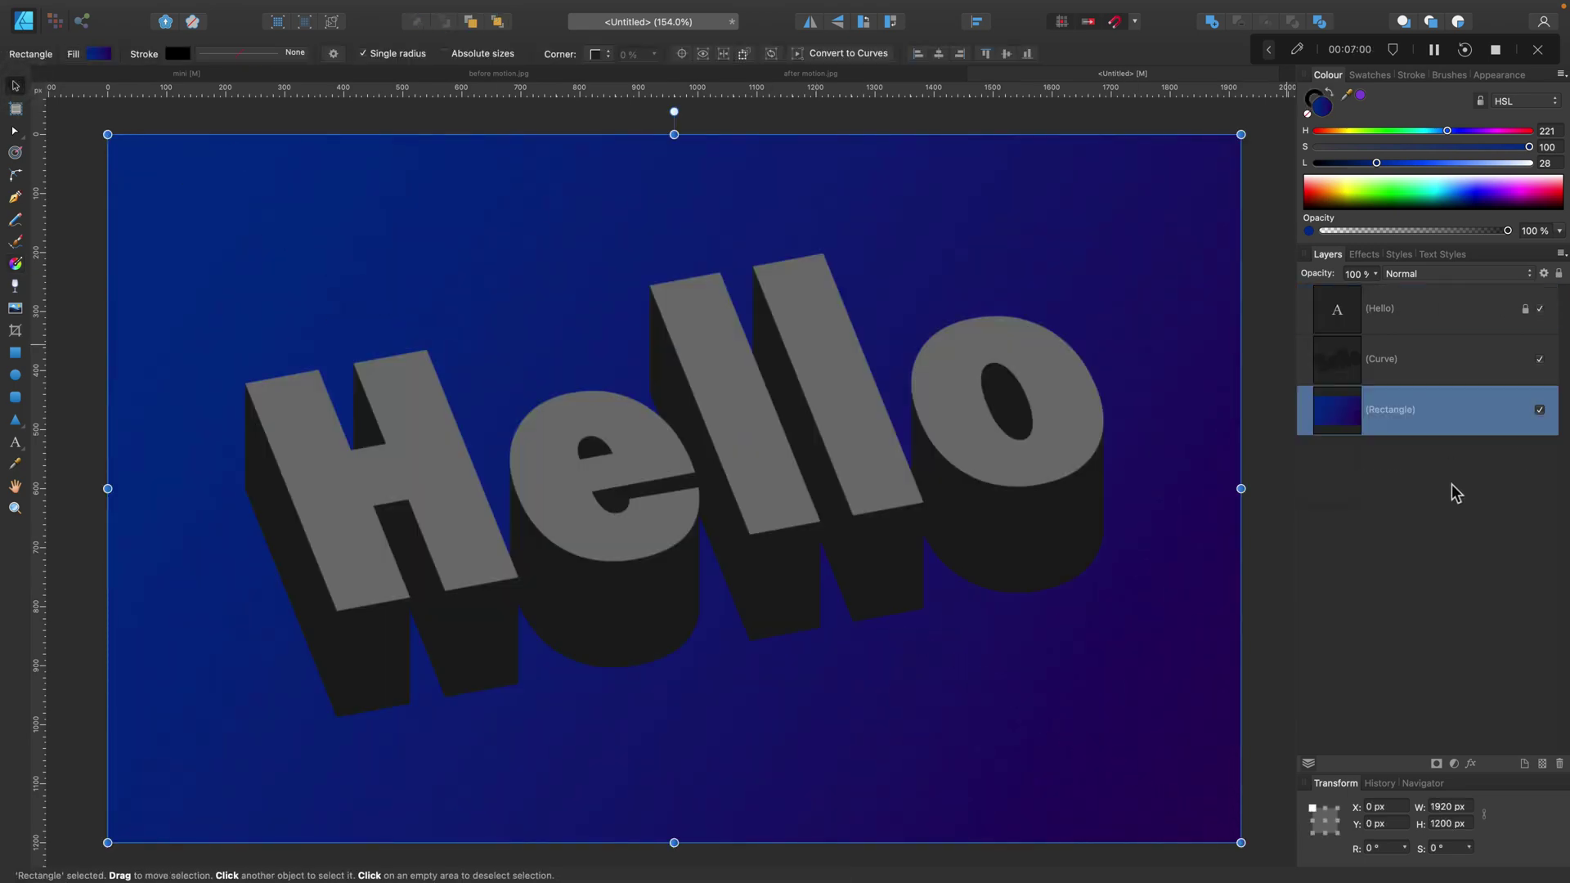
left_click(1558, 275)
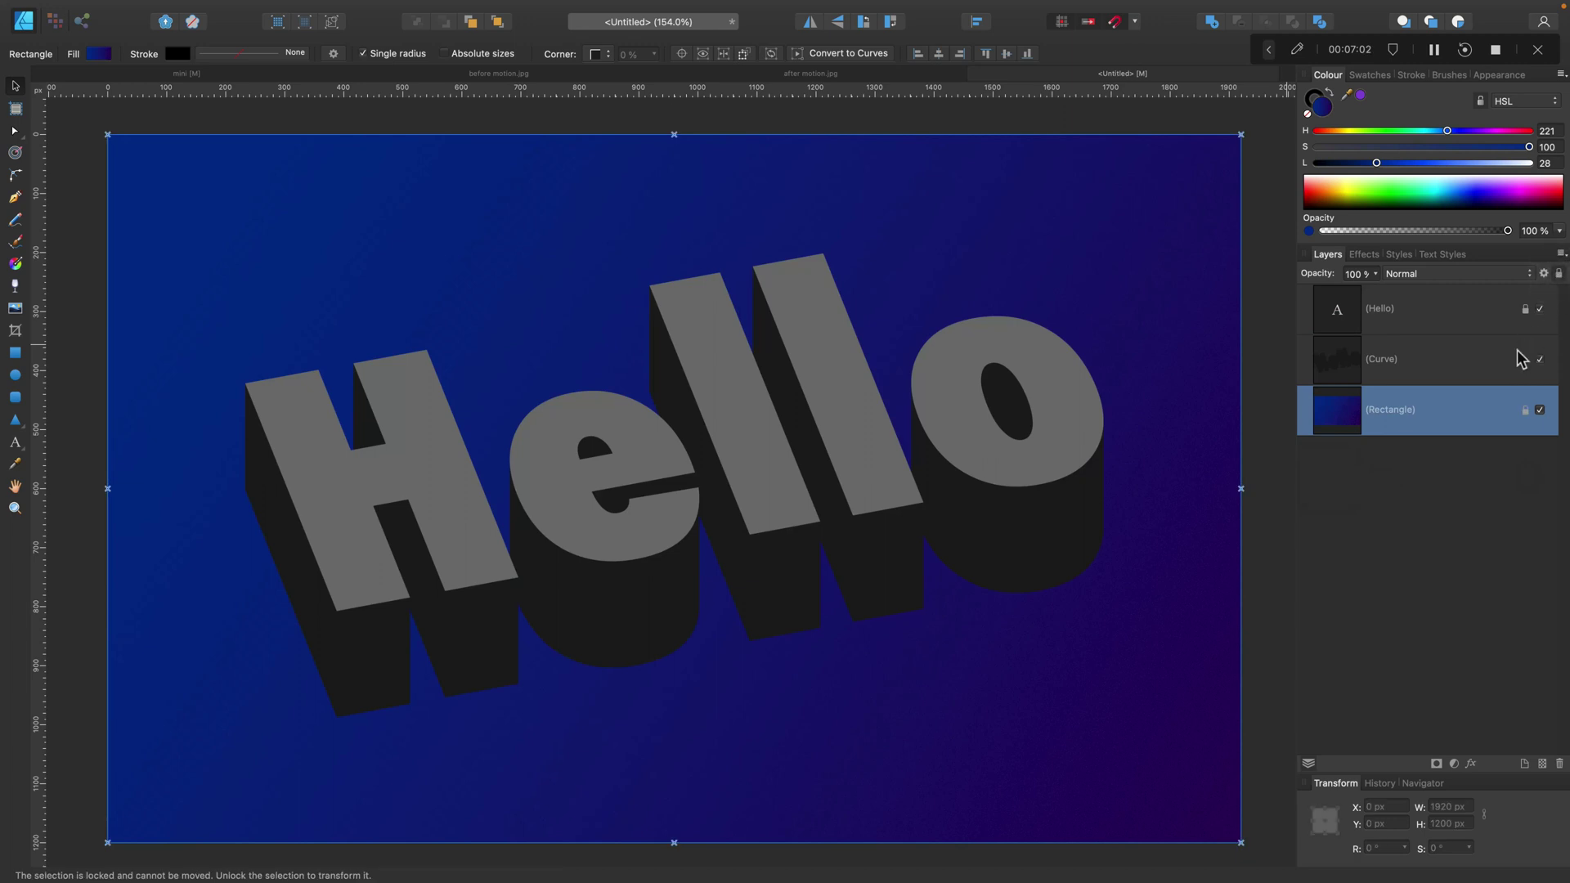
- Turn the Hello text face white, then select the extrusion Curve layer behind it
left_click(1464, 325)
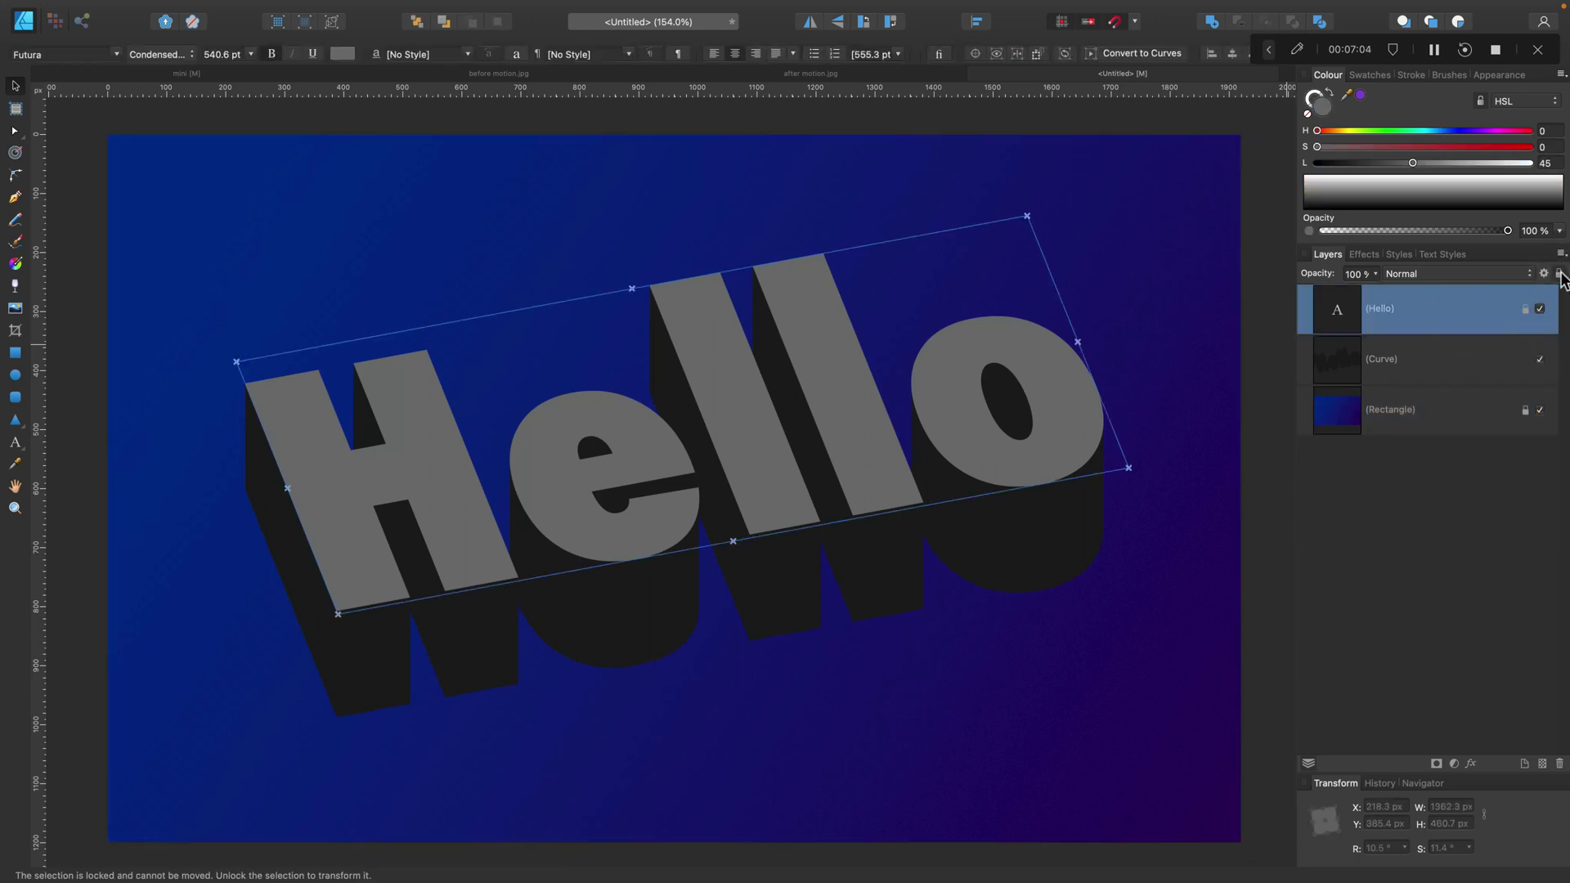
left_click_drag(1436, 161, 1550, 173)
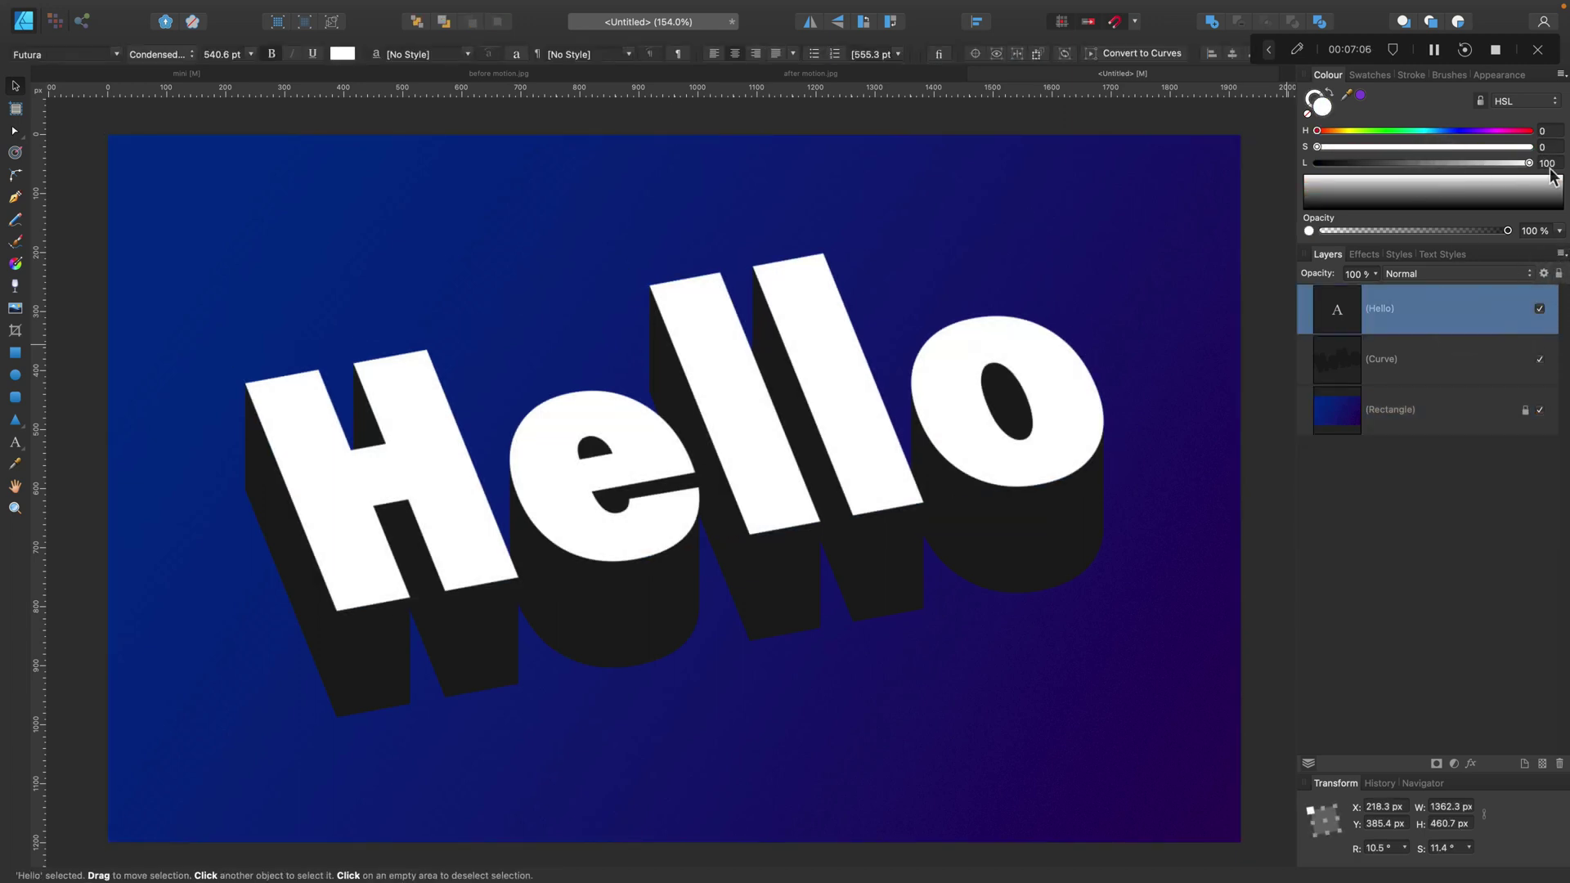
left_click(1421, 366)
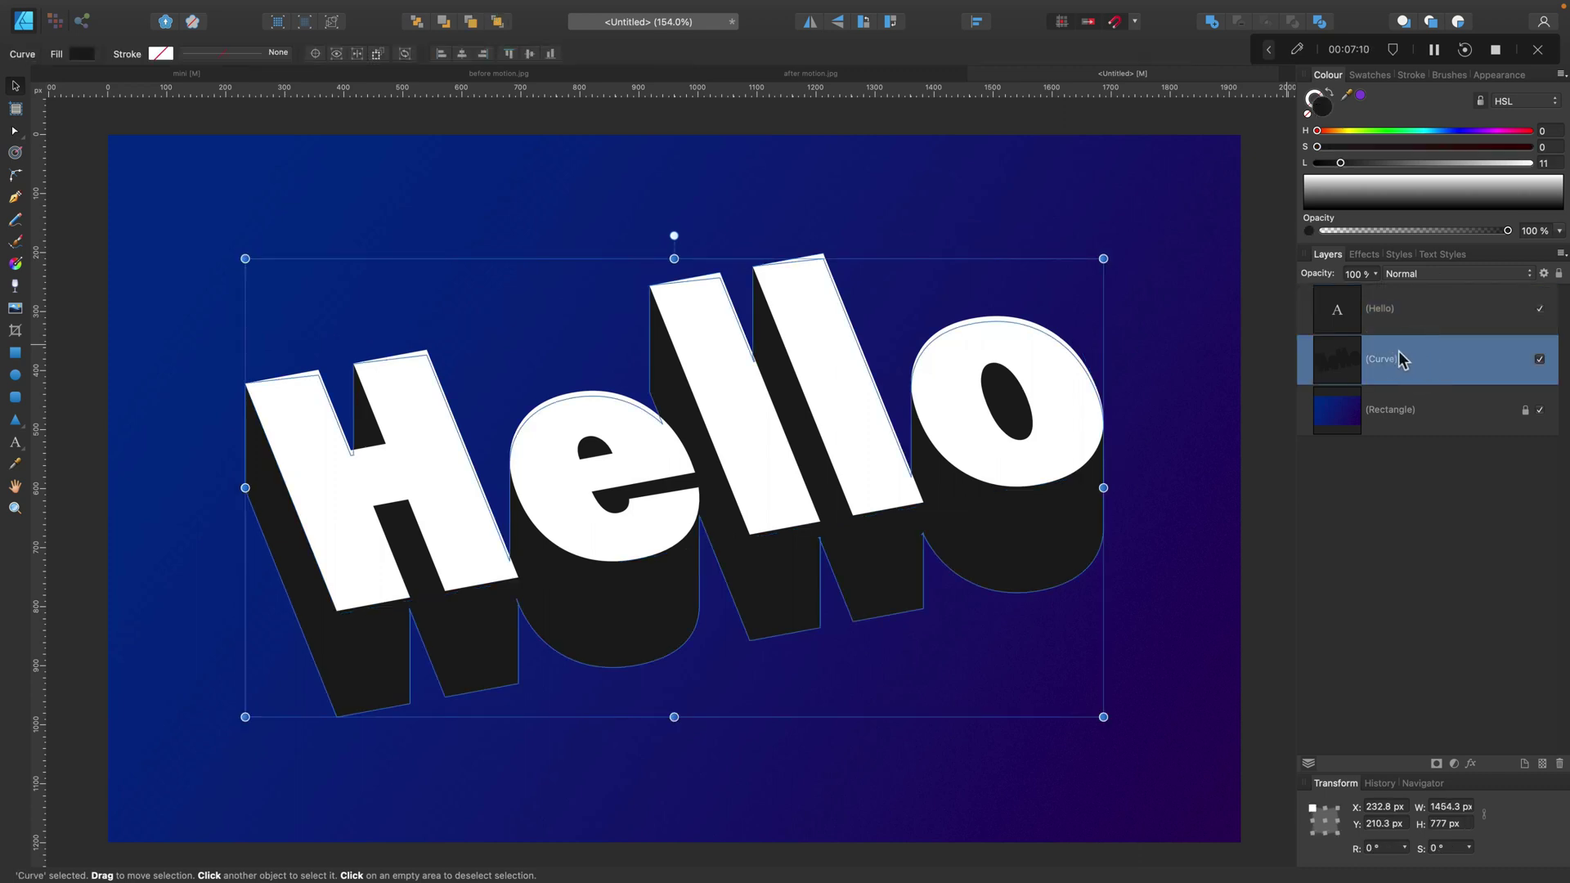
- Recolour the extrusion violet purple (H 282, S 100, L 38) using the colour wheel
left_click(1499, 132)
left_click_drag(1371, 149, 1522, 163)
left_click_drag(1379, 164, 1344, 162)
left_click(1508, 101)
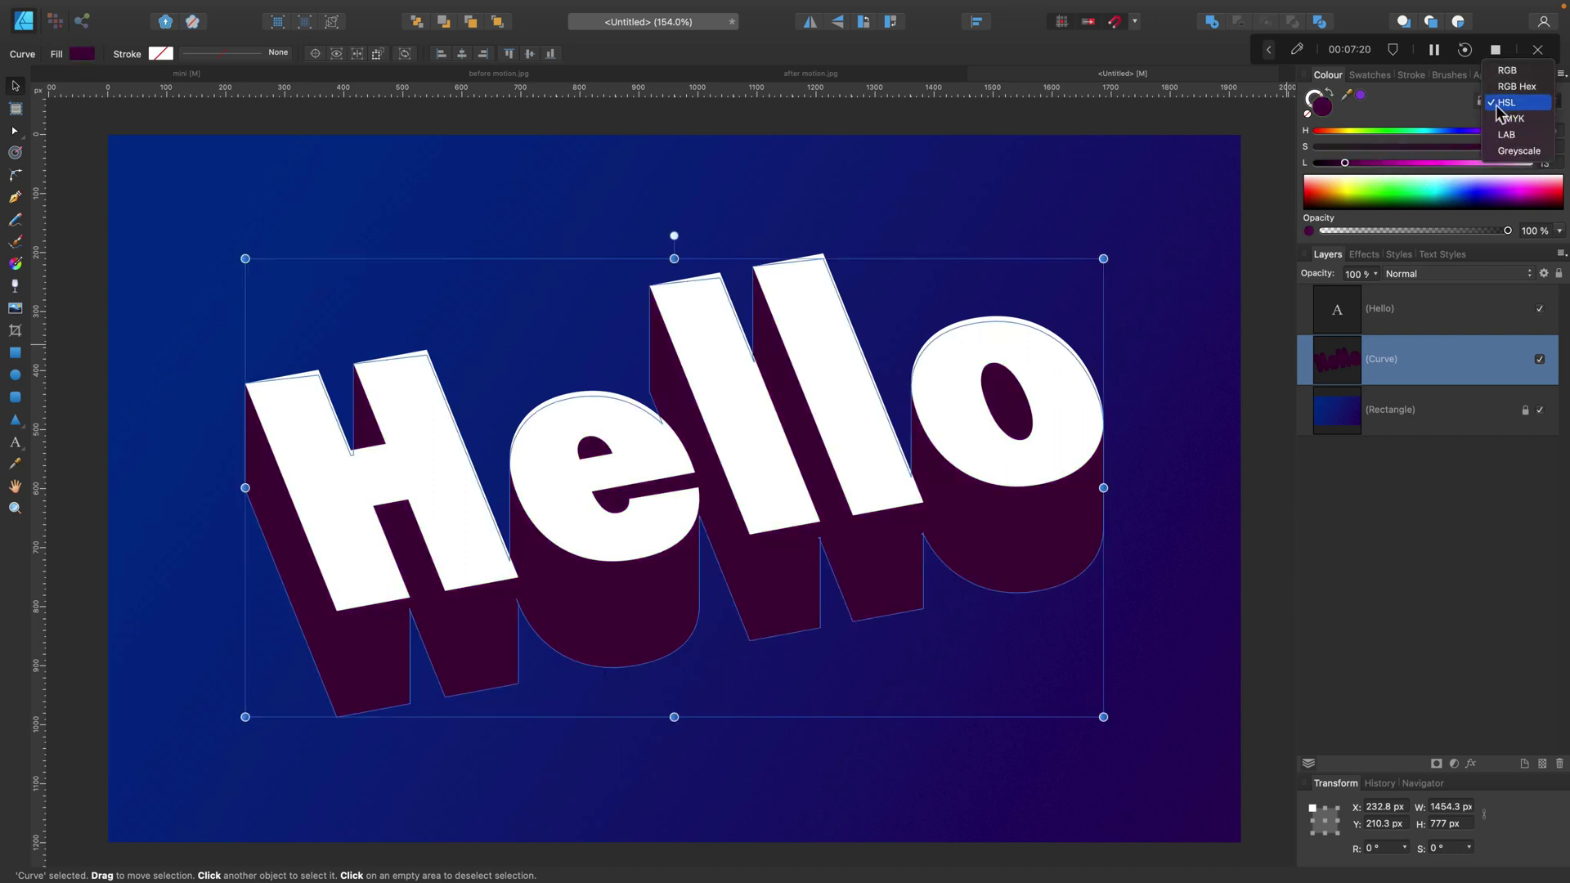
left_click(1384, 115)
left_click(1560, 75)
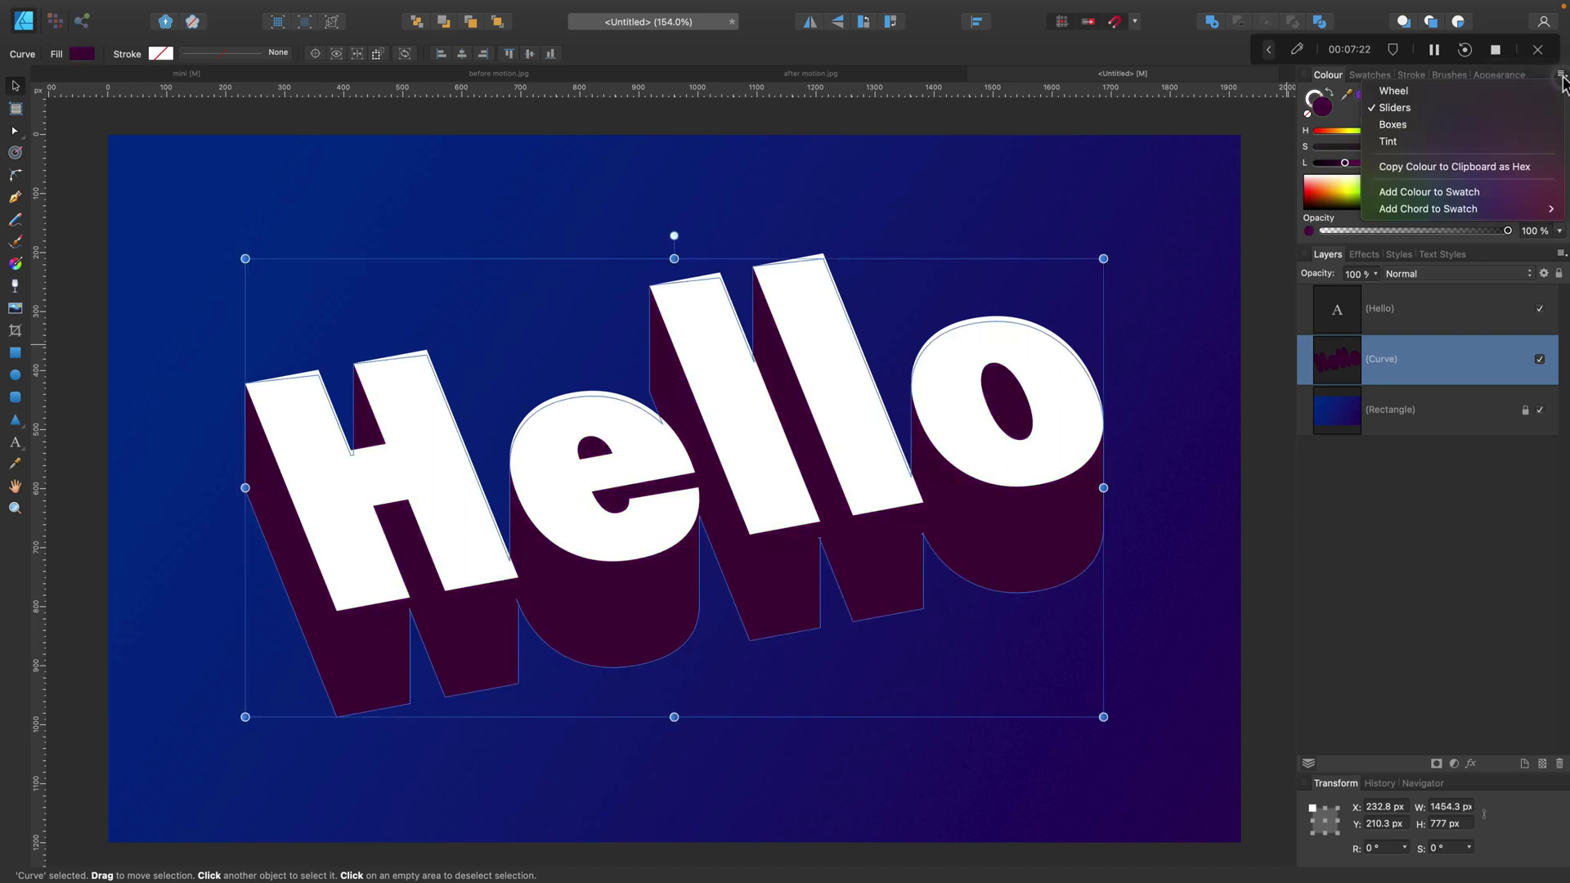
left_click(1389, 89)
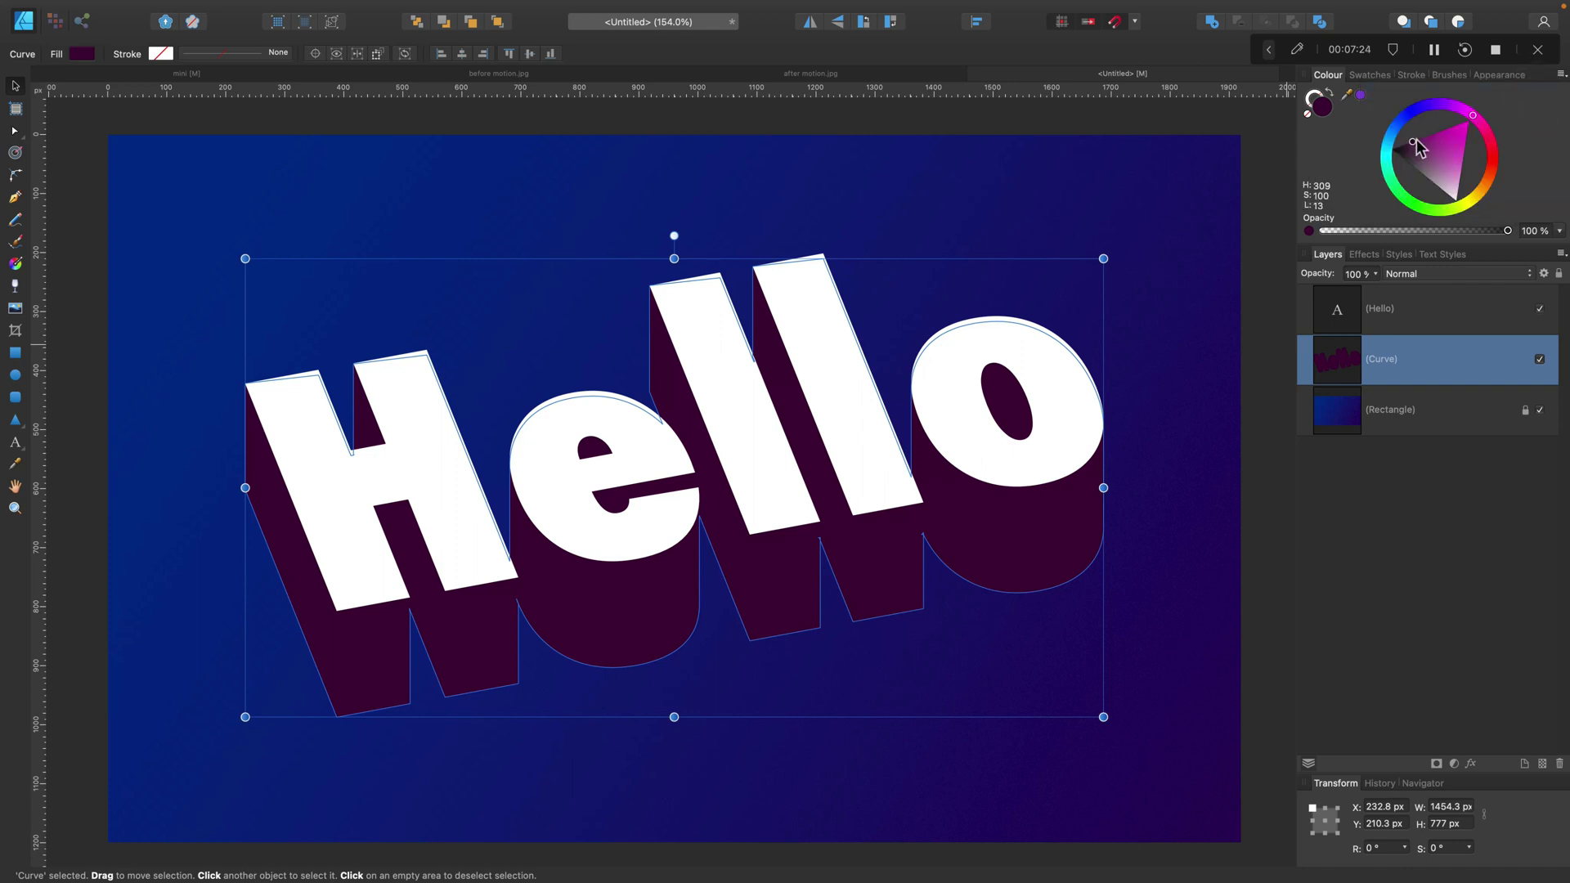
left_click_drag(1415, 141, 1484, 115)
left_click_drag(1346, 95, 1223, 571)
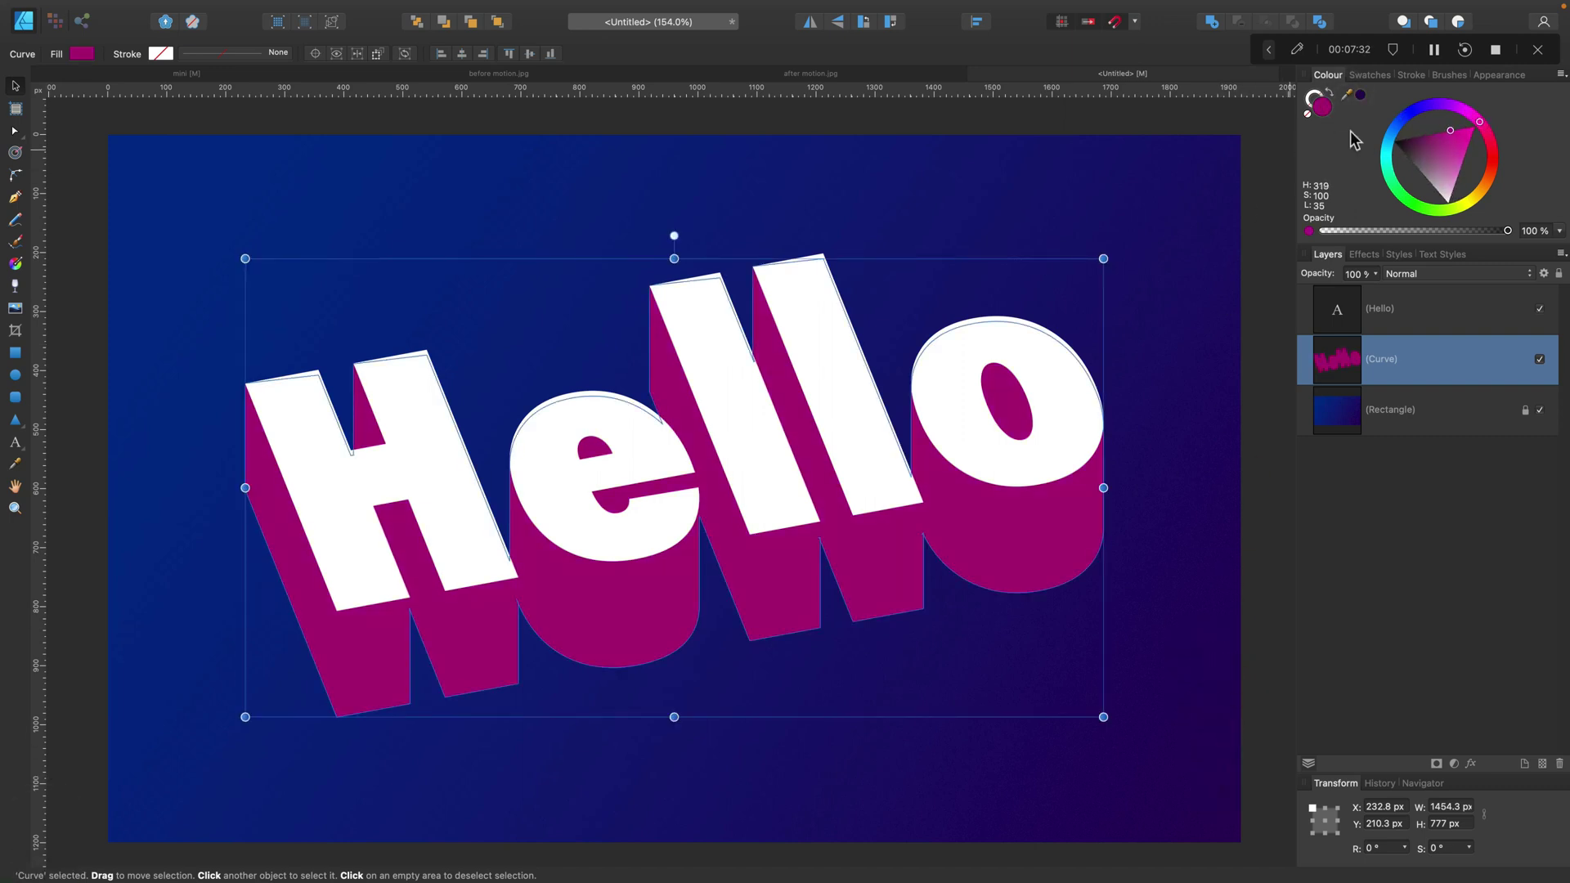
left_click(1360, 94)
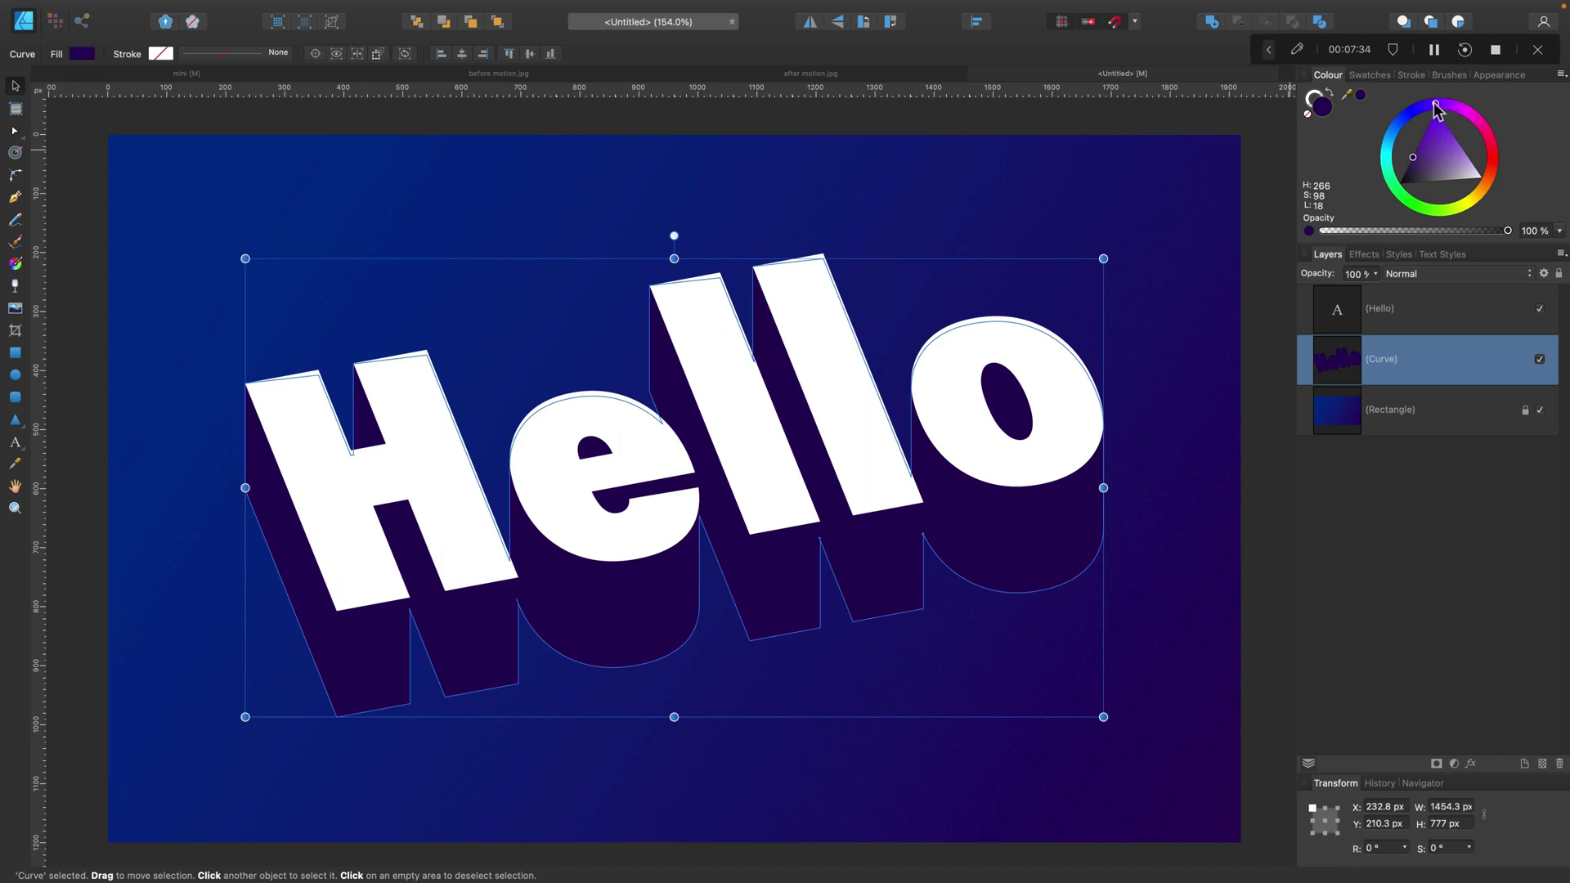
mouse_move(1435, 107)
left_mouse_down()
mouse_move(1449, 104)
mouse_move(1429, 129)
left_mouse_up()
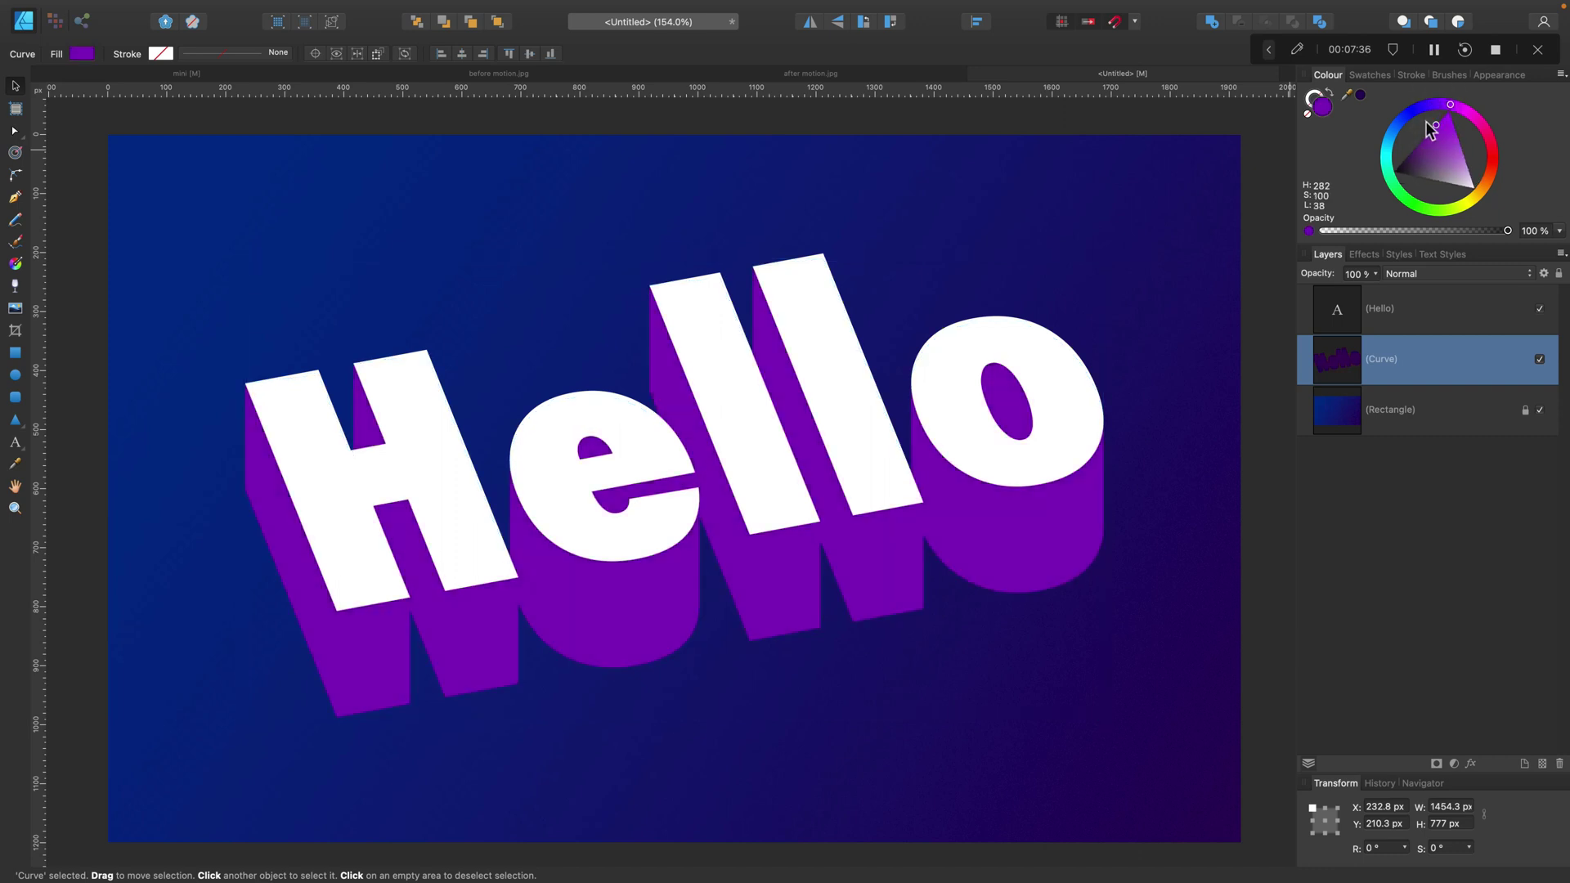
key("super+minus")
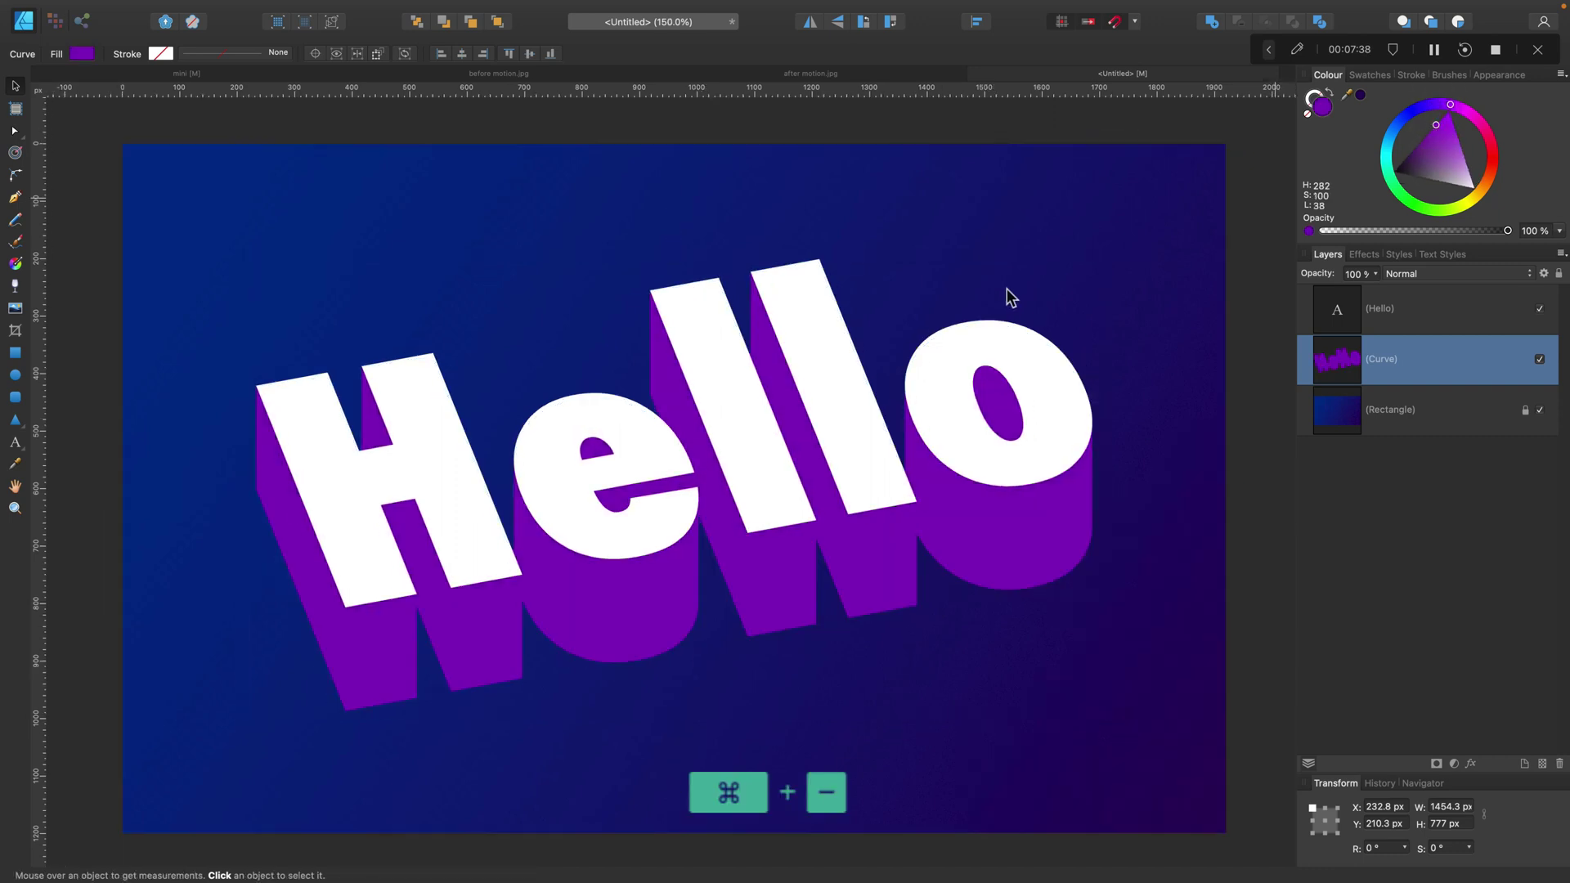
- Lay a linear gradient across the extrusion with a light violet (H 261, L 60) start stop
left_click(14, 263)
left_click_drag(370, 381, 1024, 531)
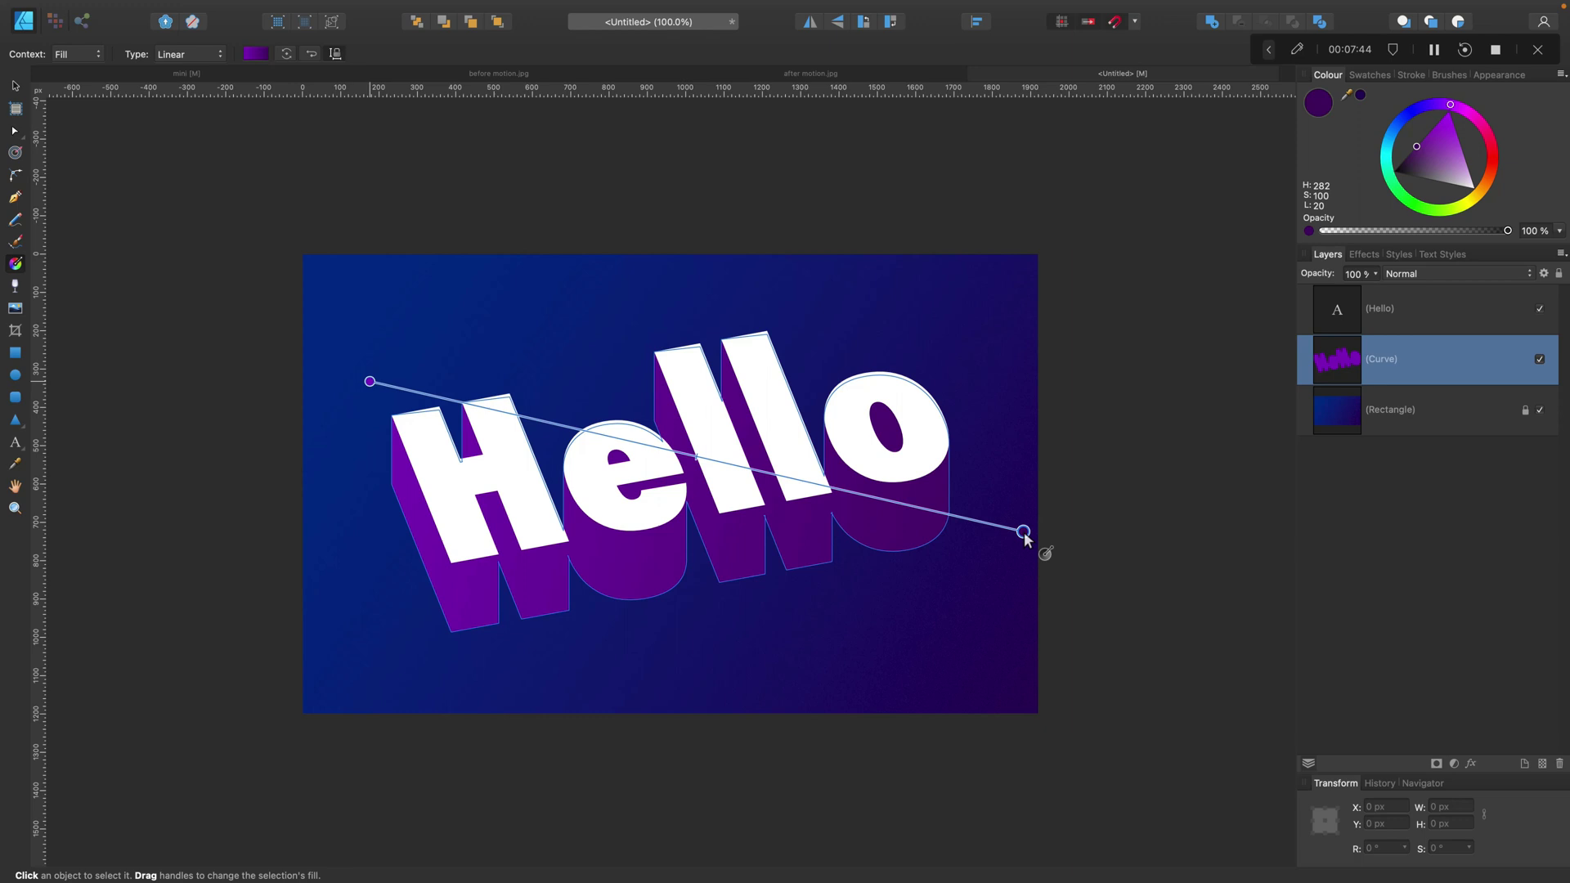
left_click(371, 381)
left_click(255, 53)
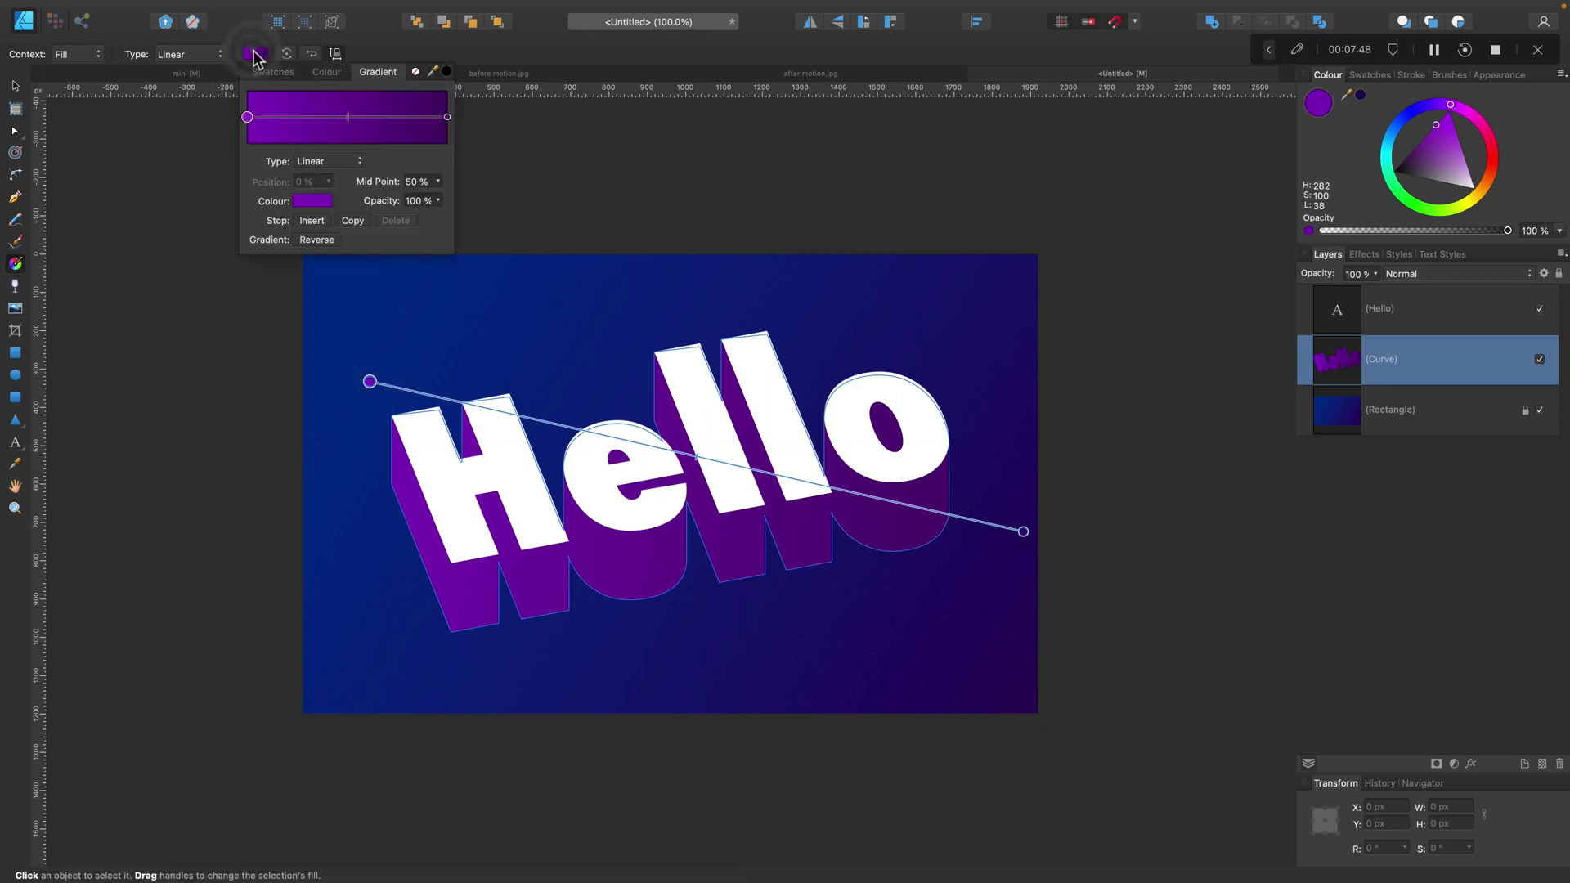
left_click(313, 200)
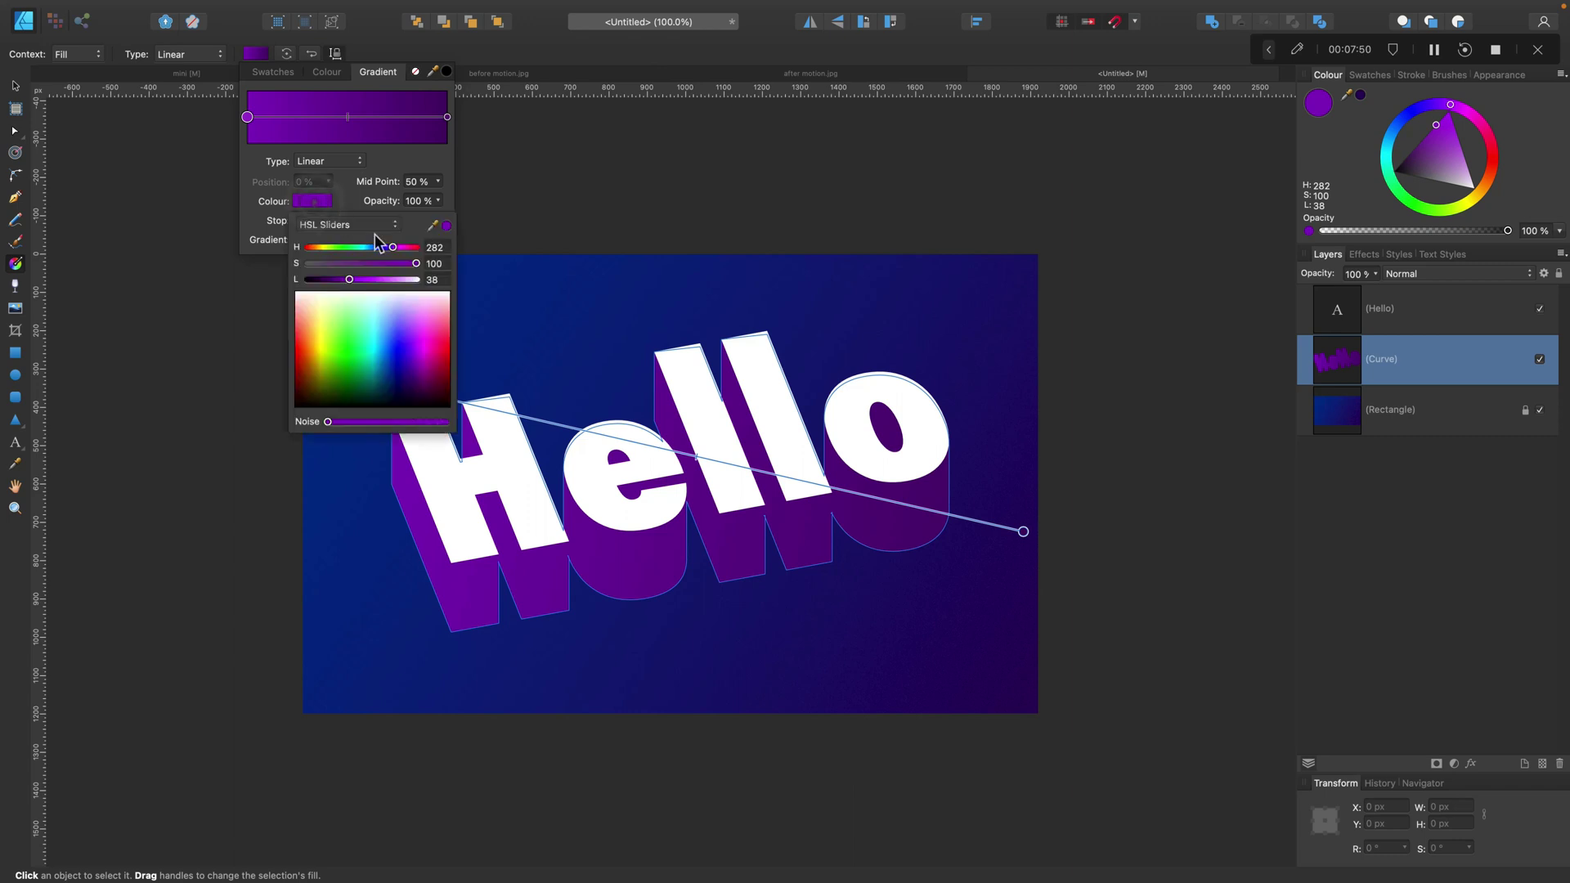
left_click_drag(395, 248, 371, 281)
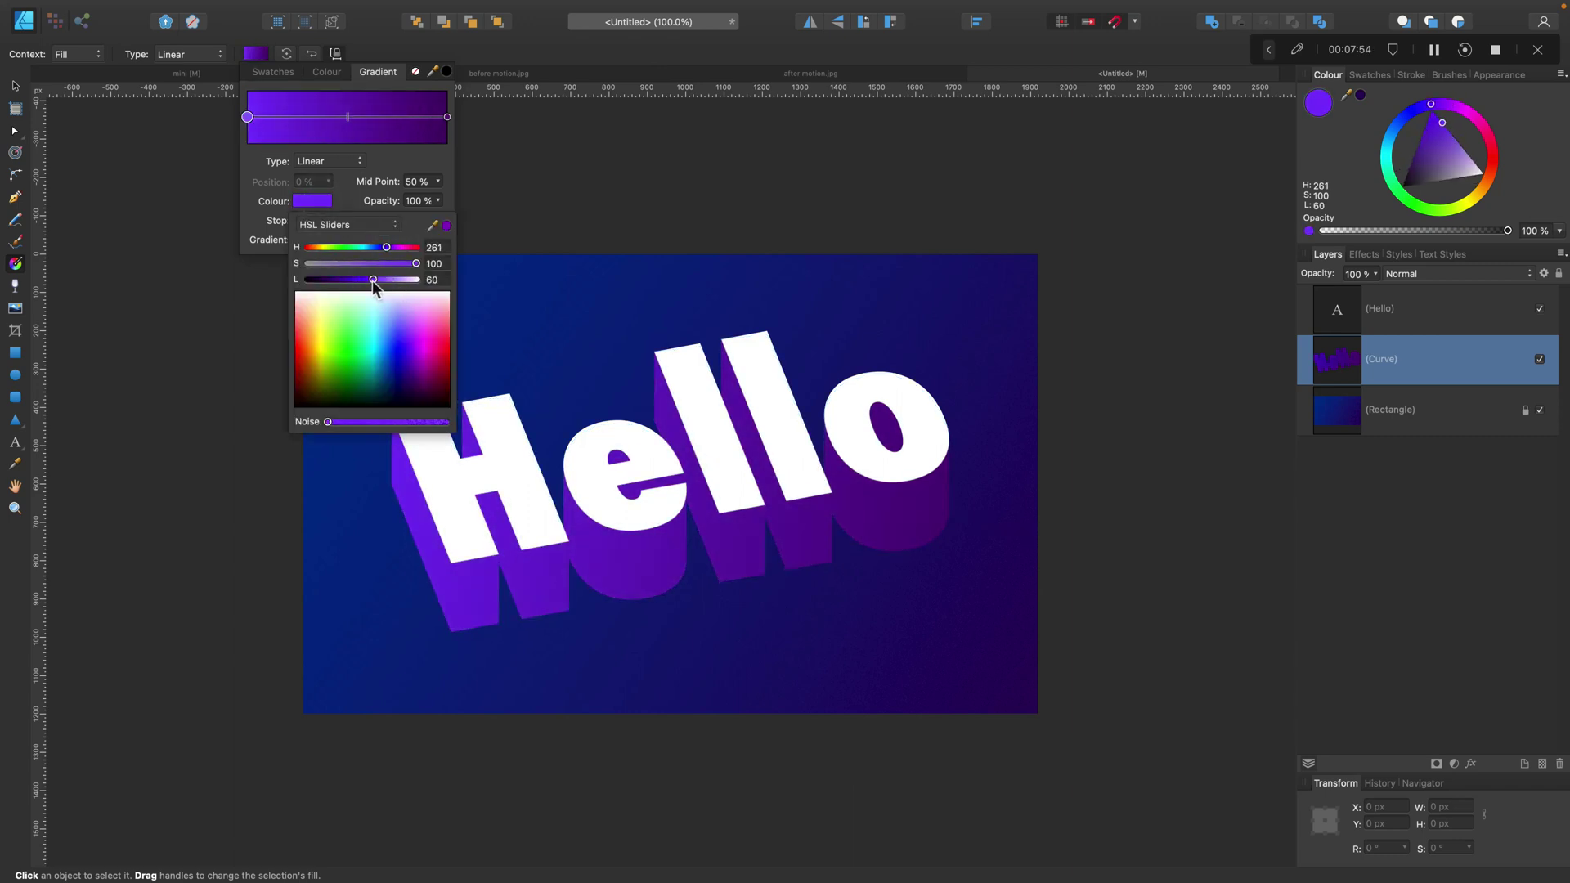
- Set the gradient's end stop to purple (H 285, L 40) and add noise
left_click(447, 116)
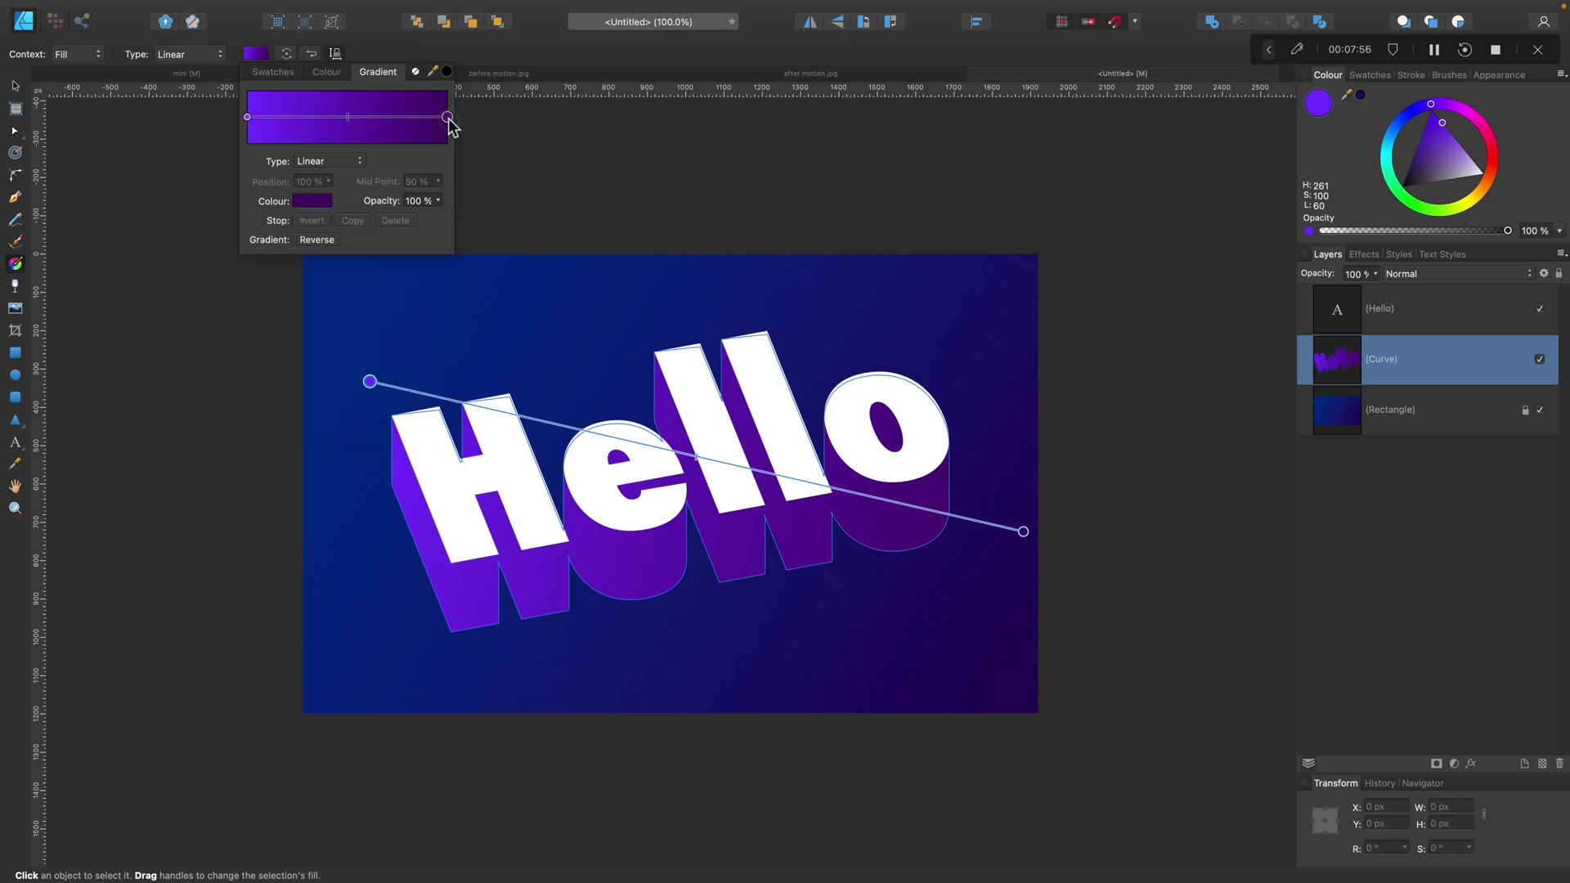
left_click(315, 201)
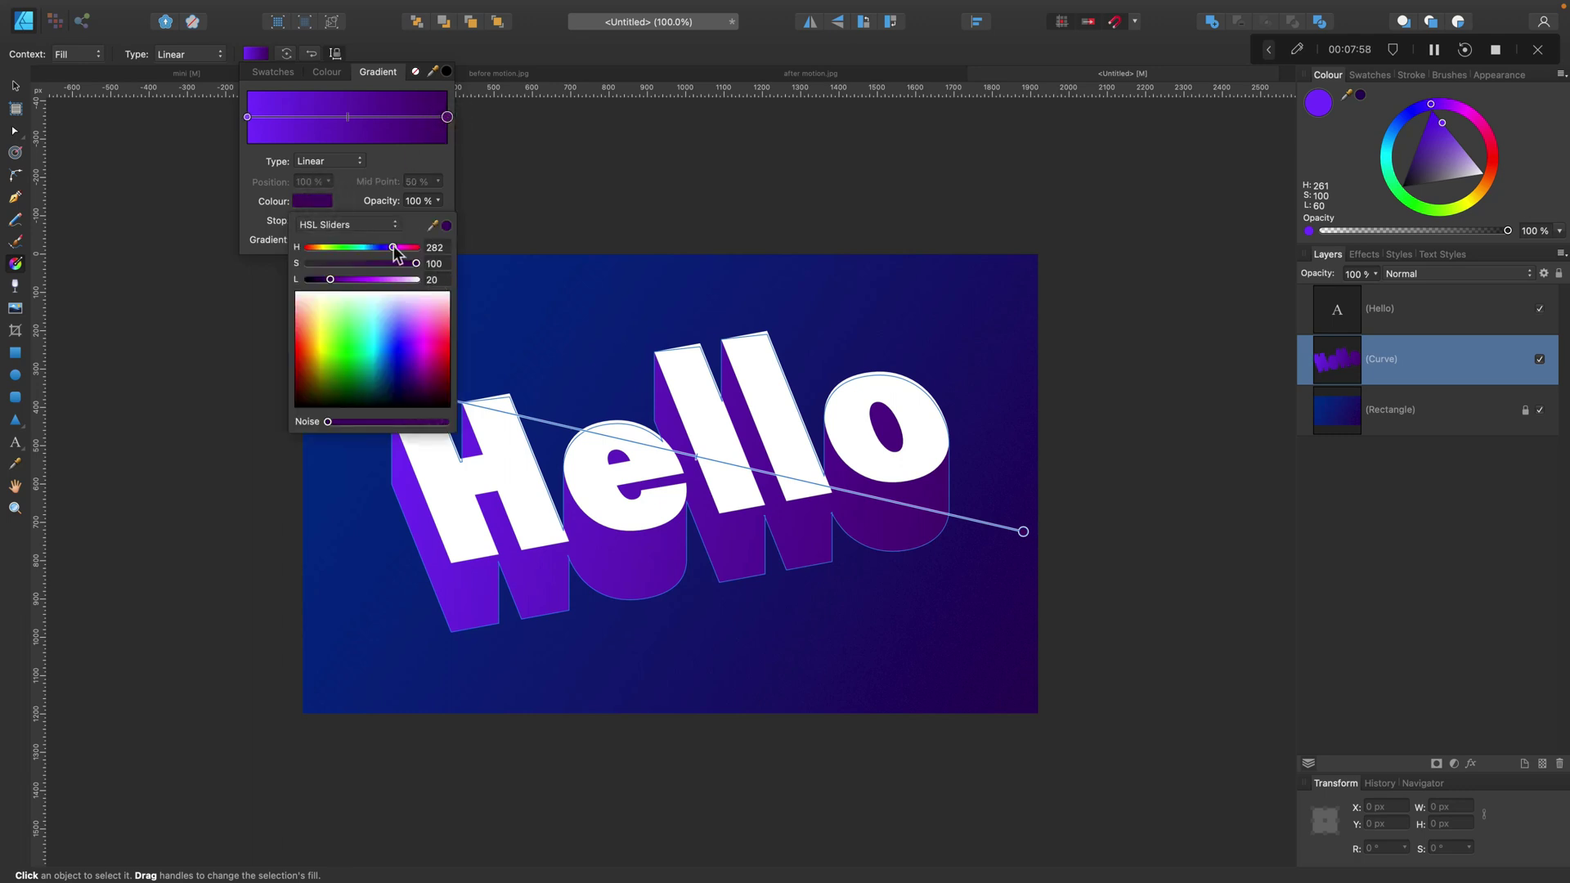
left_click_drag(394, 250, 357, 304)
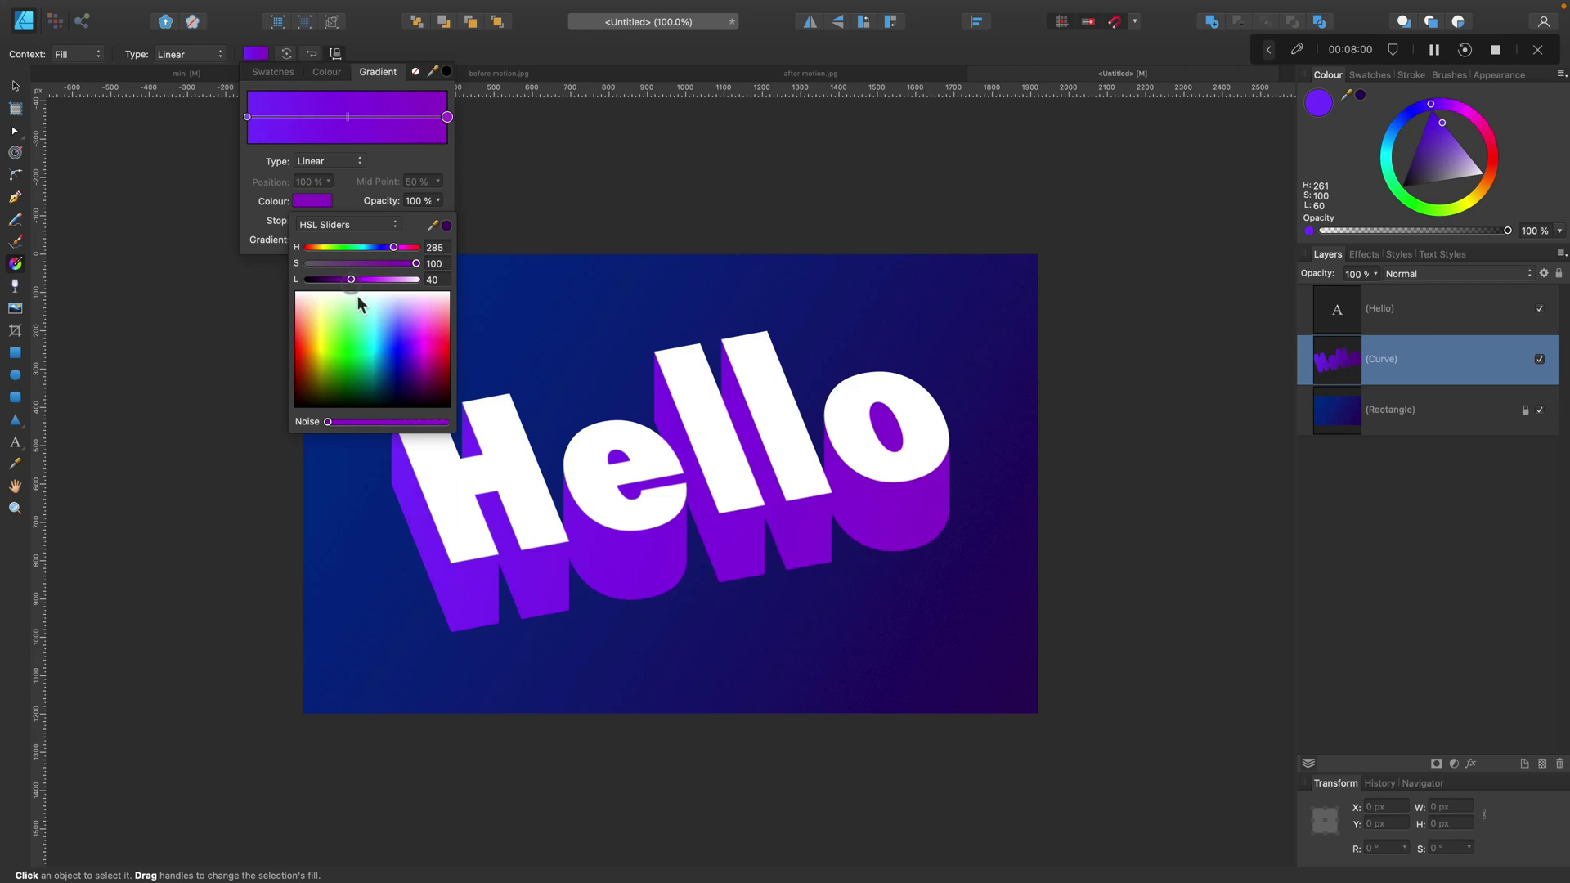
left_click_drag(328, 422, 409, 424)
key("Escape")
- Duplicate the Hello text layer and move the copy straight down
key("v")
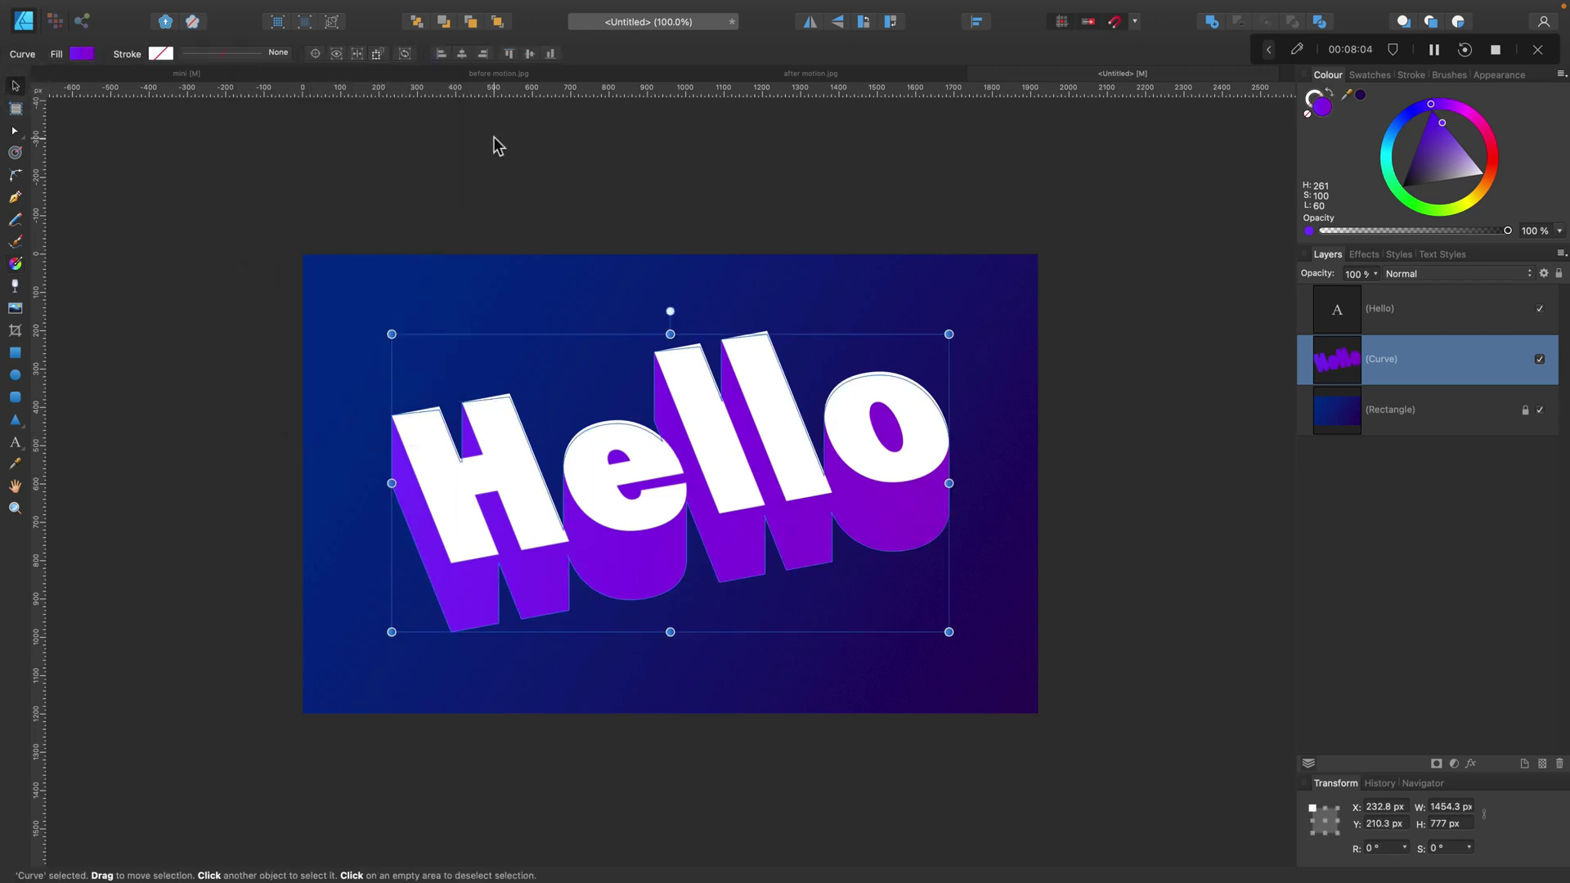
left_click(490, 146)
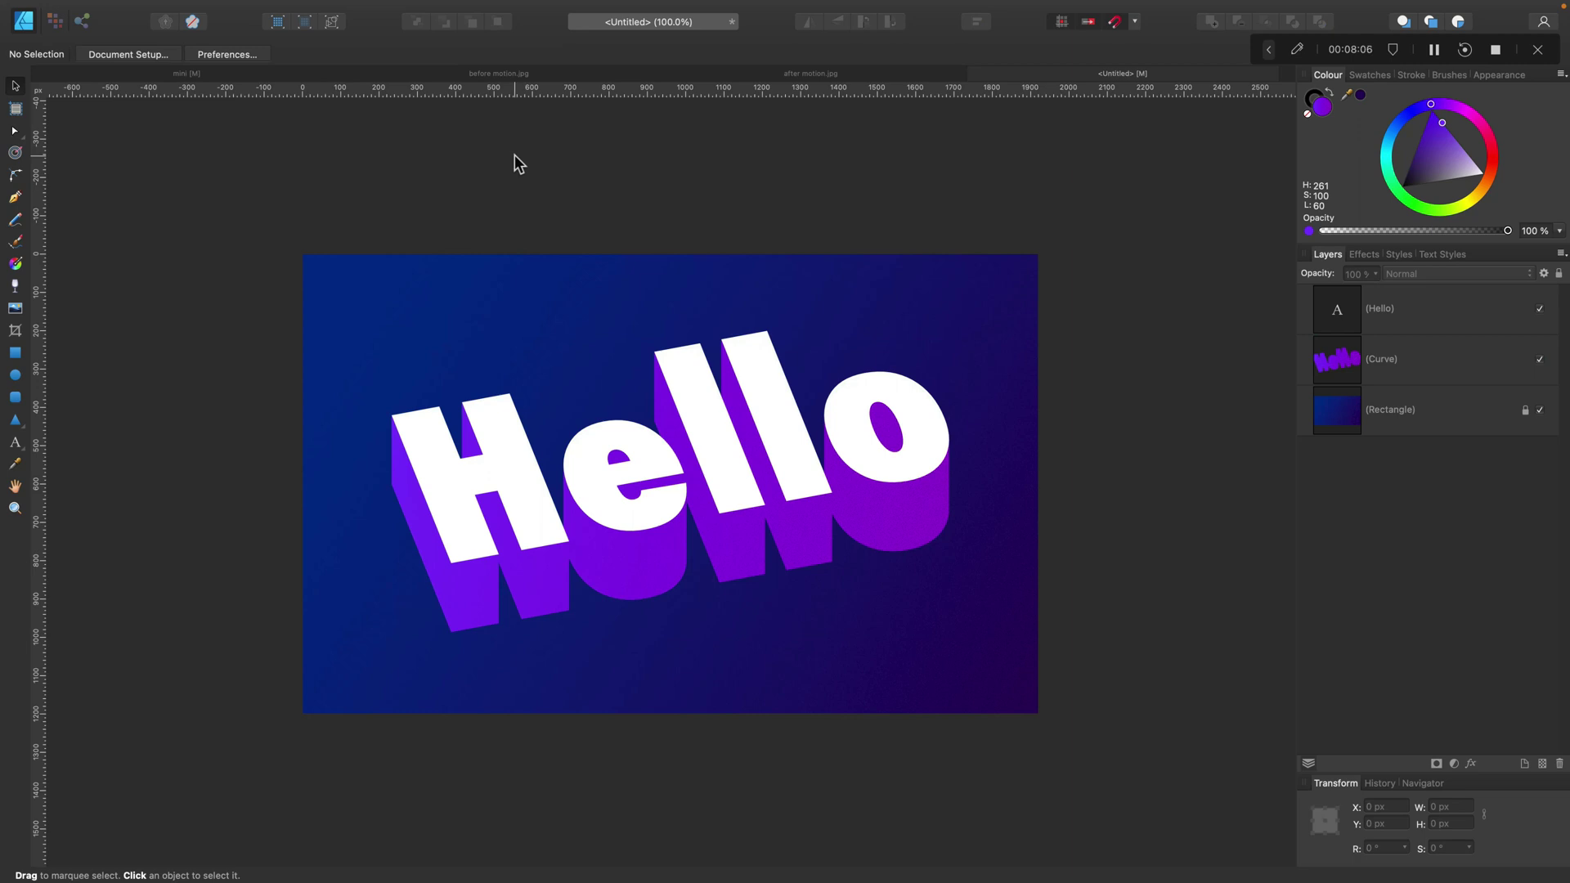
left_click(1434, 314)
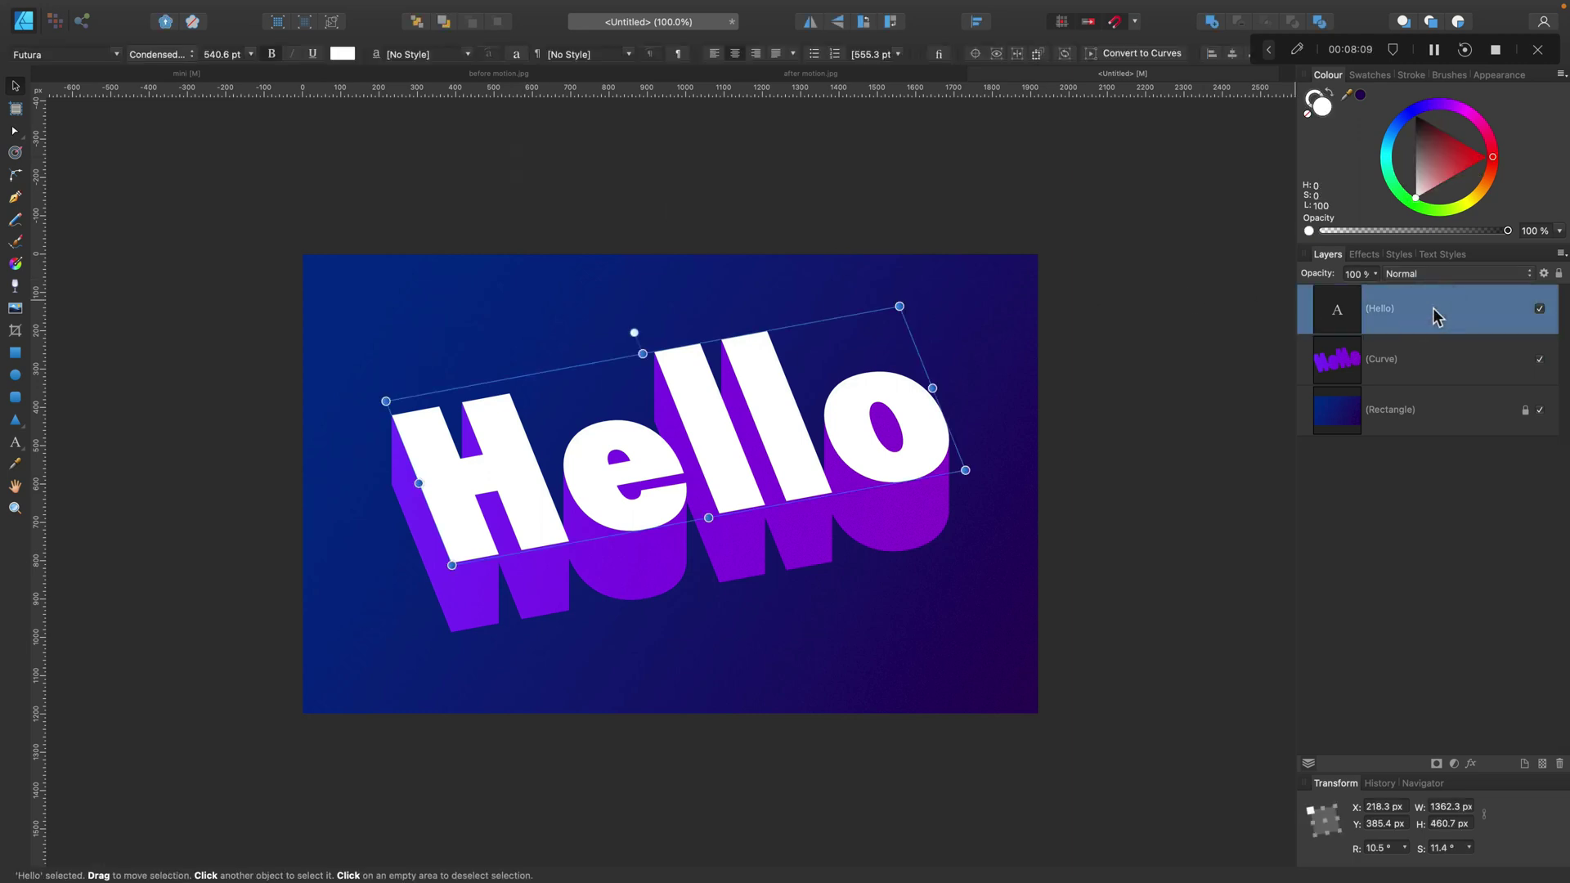
left_click(1540, 310)
left_click(1539, 309)
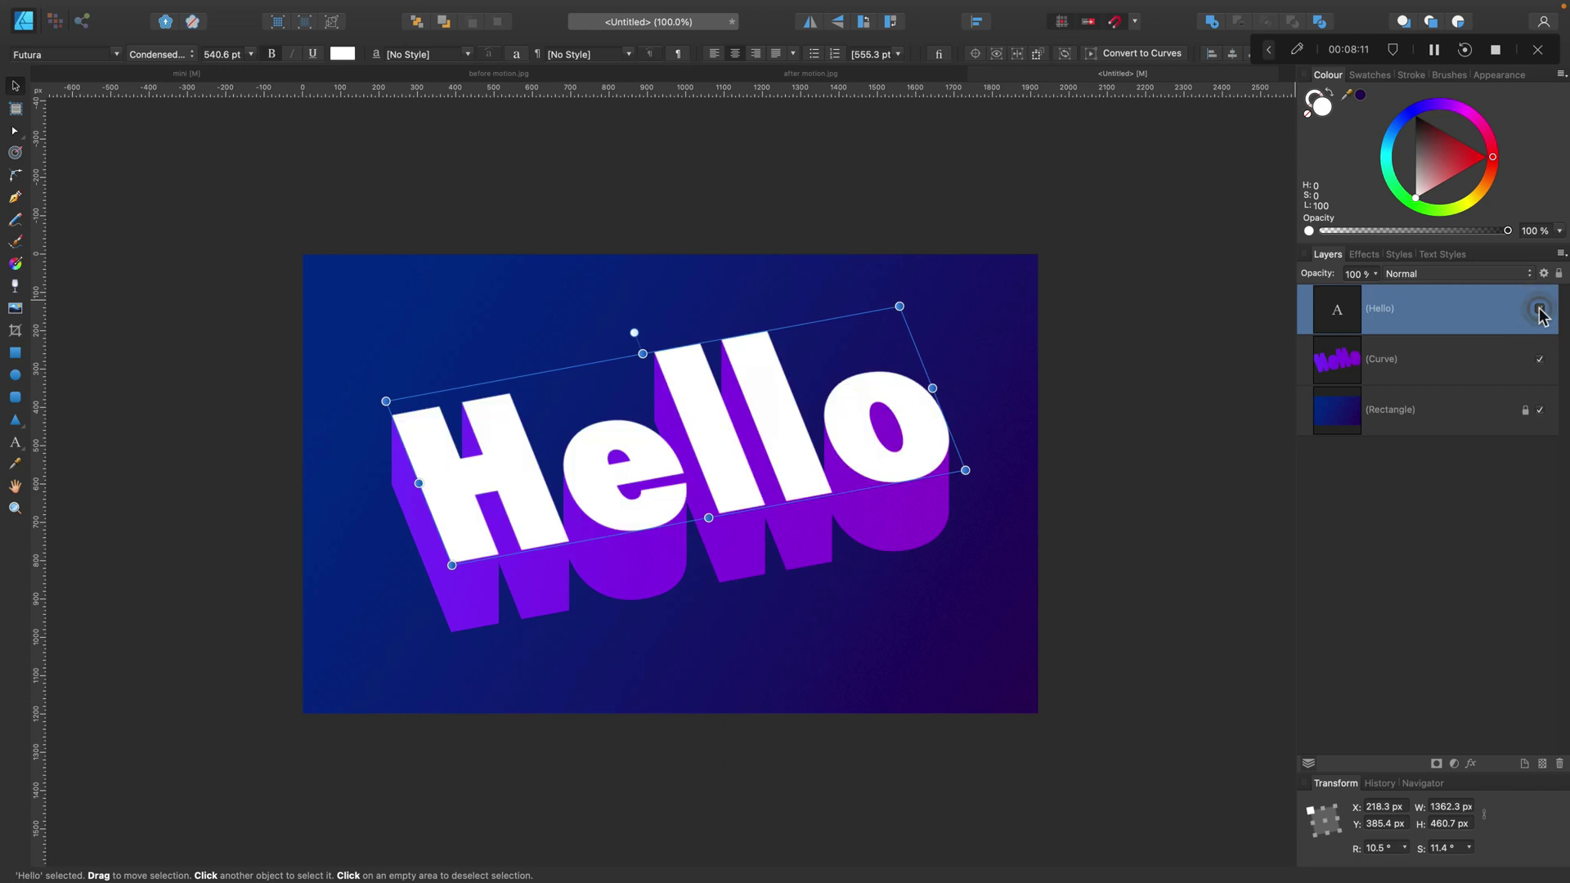
right_click(1464, 319)
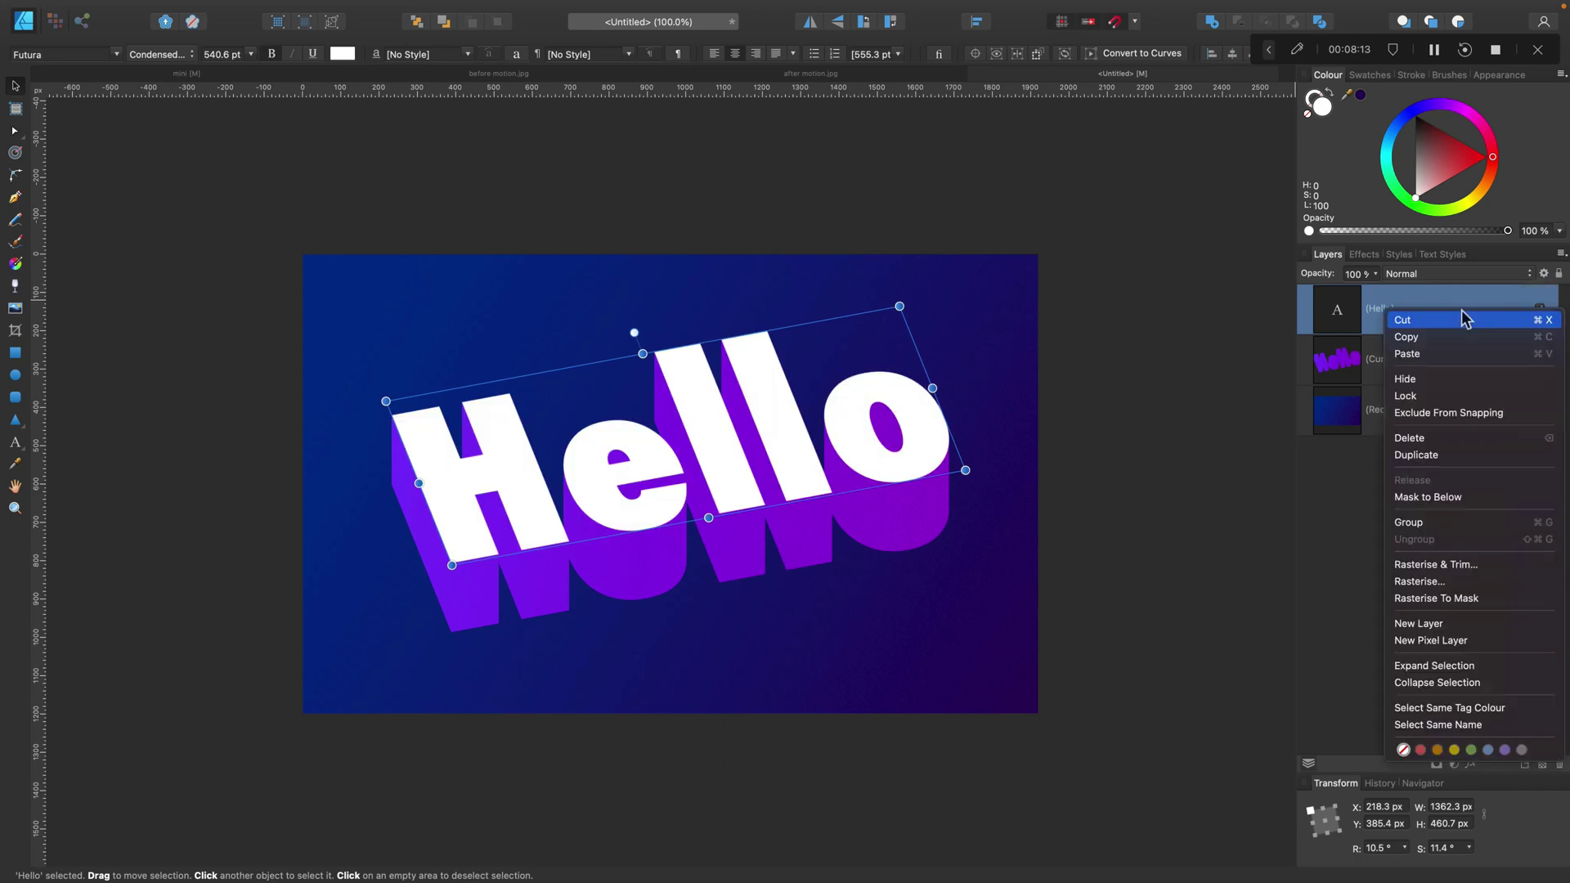
left_click(1430, 450)
key("super+z")
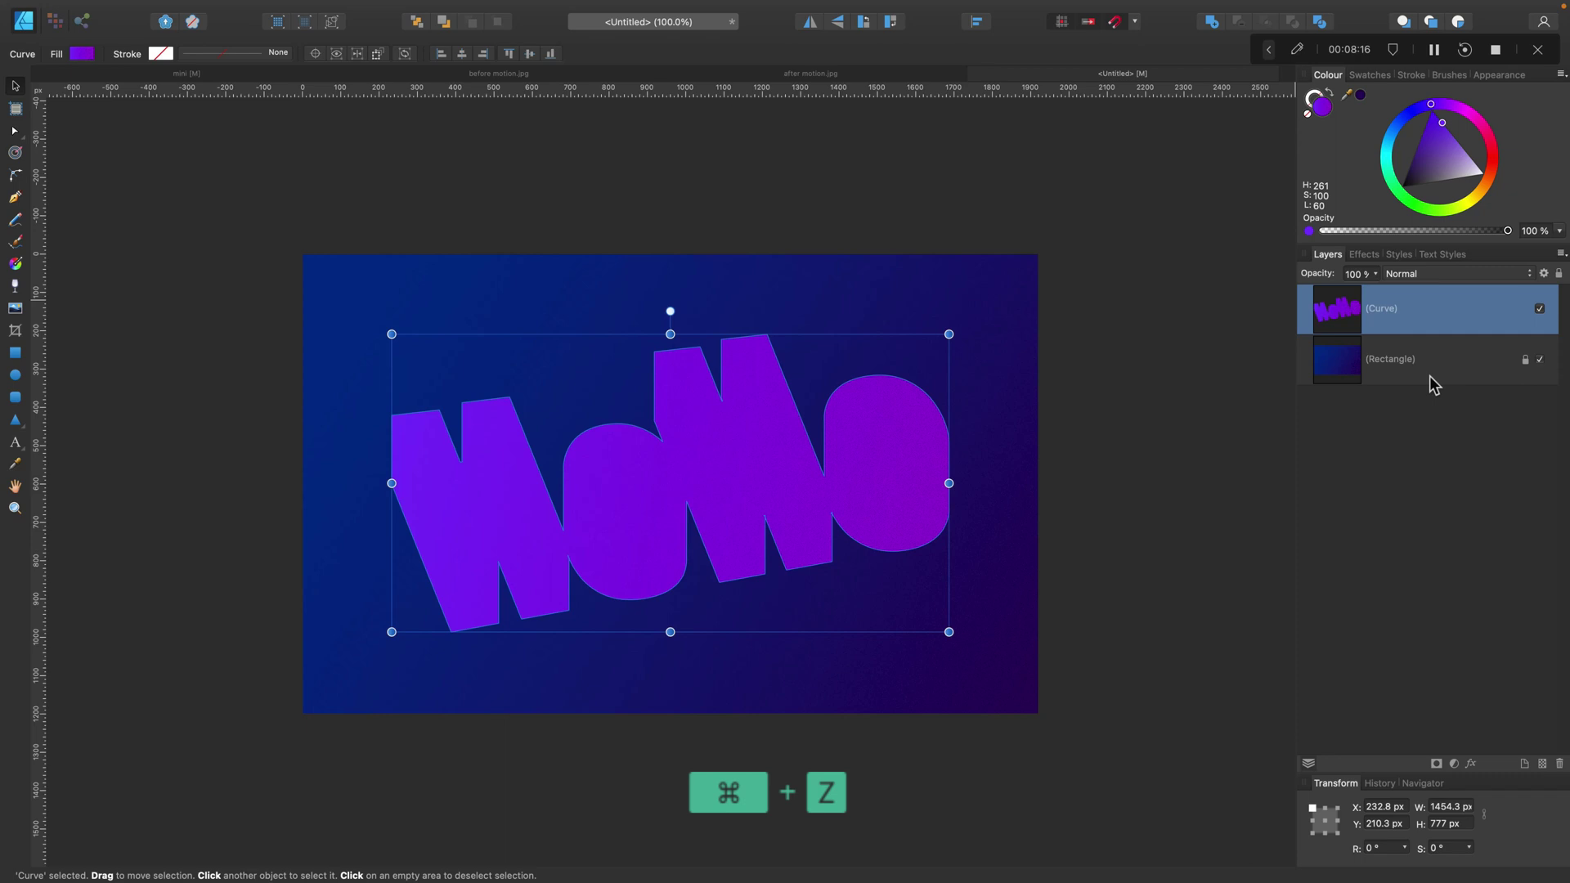
right_click(1430, 318)
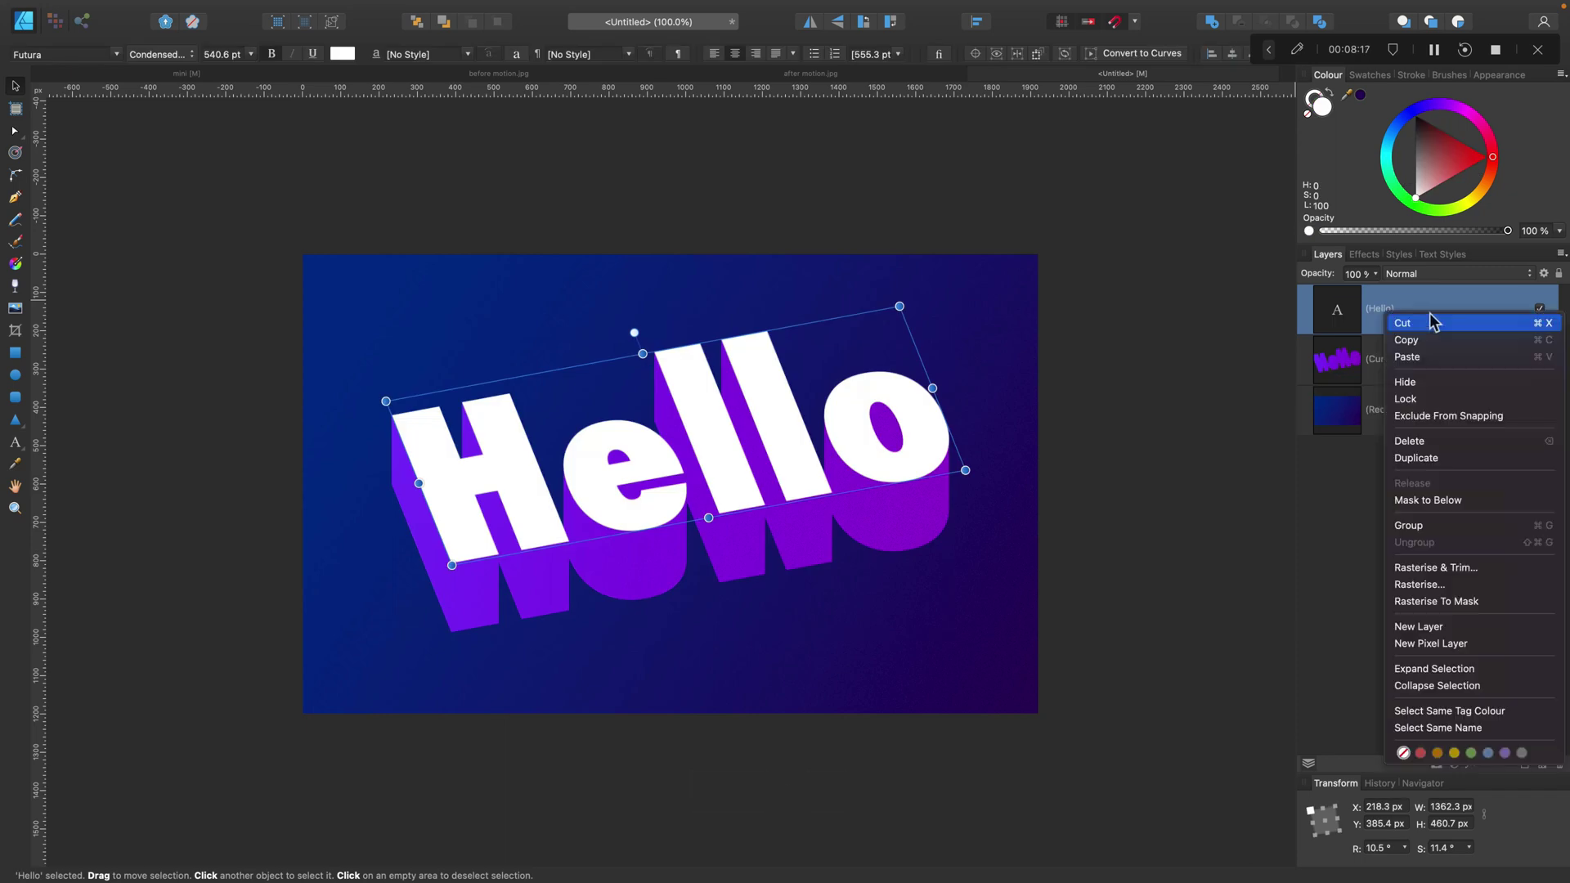
left_click(1426, 457)
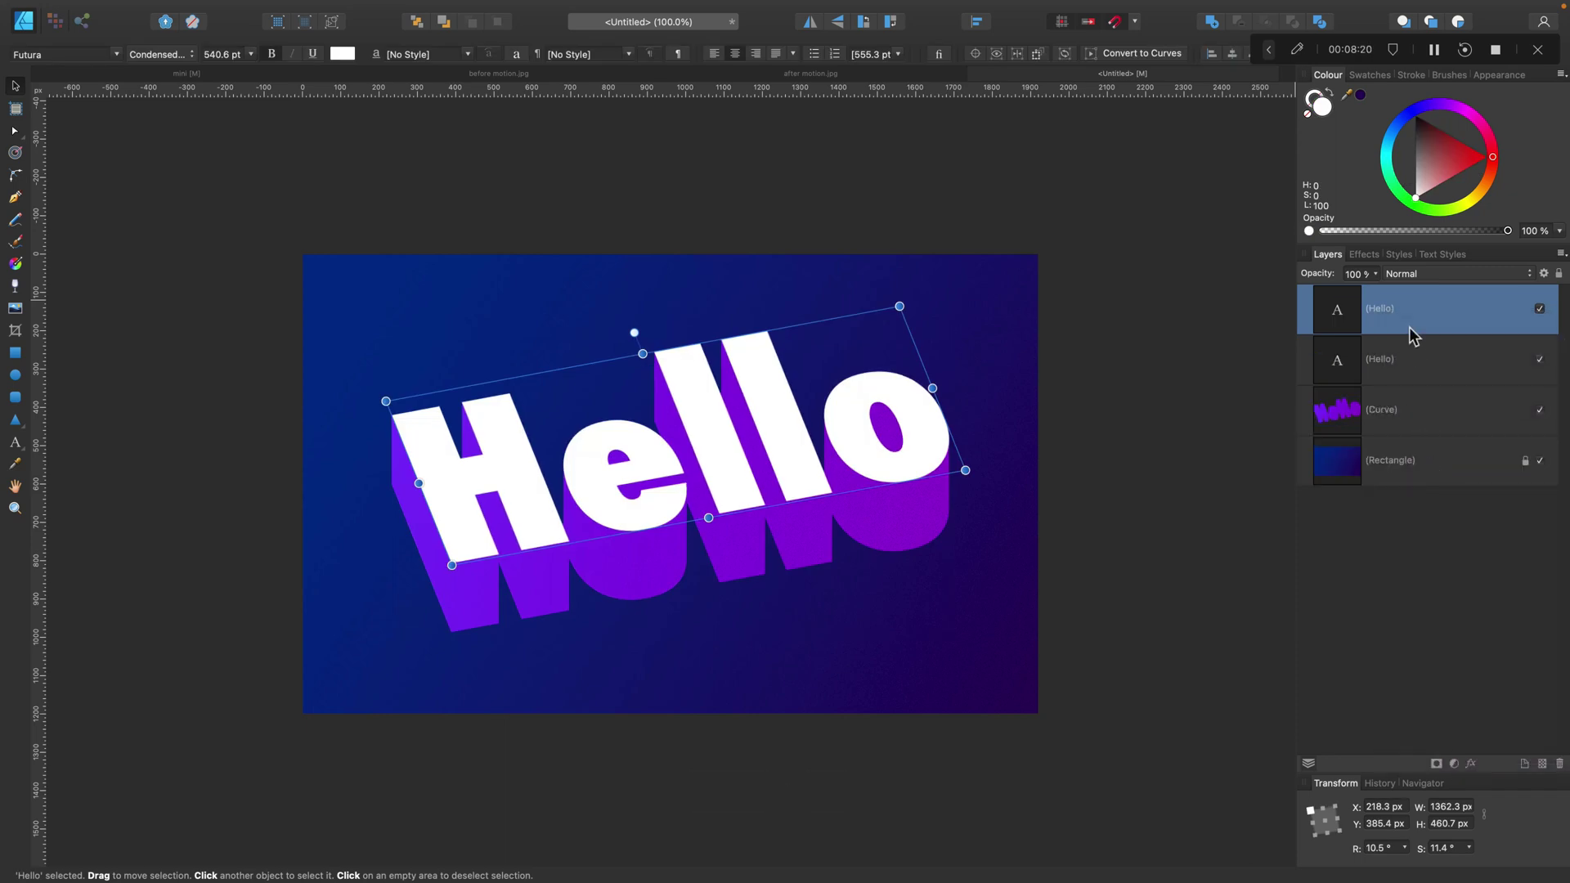
left_click_drag(851, 359, 851, 494)
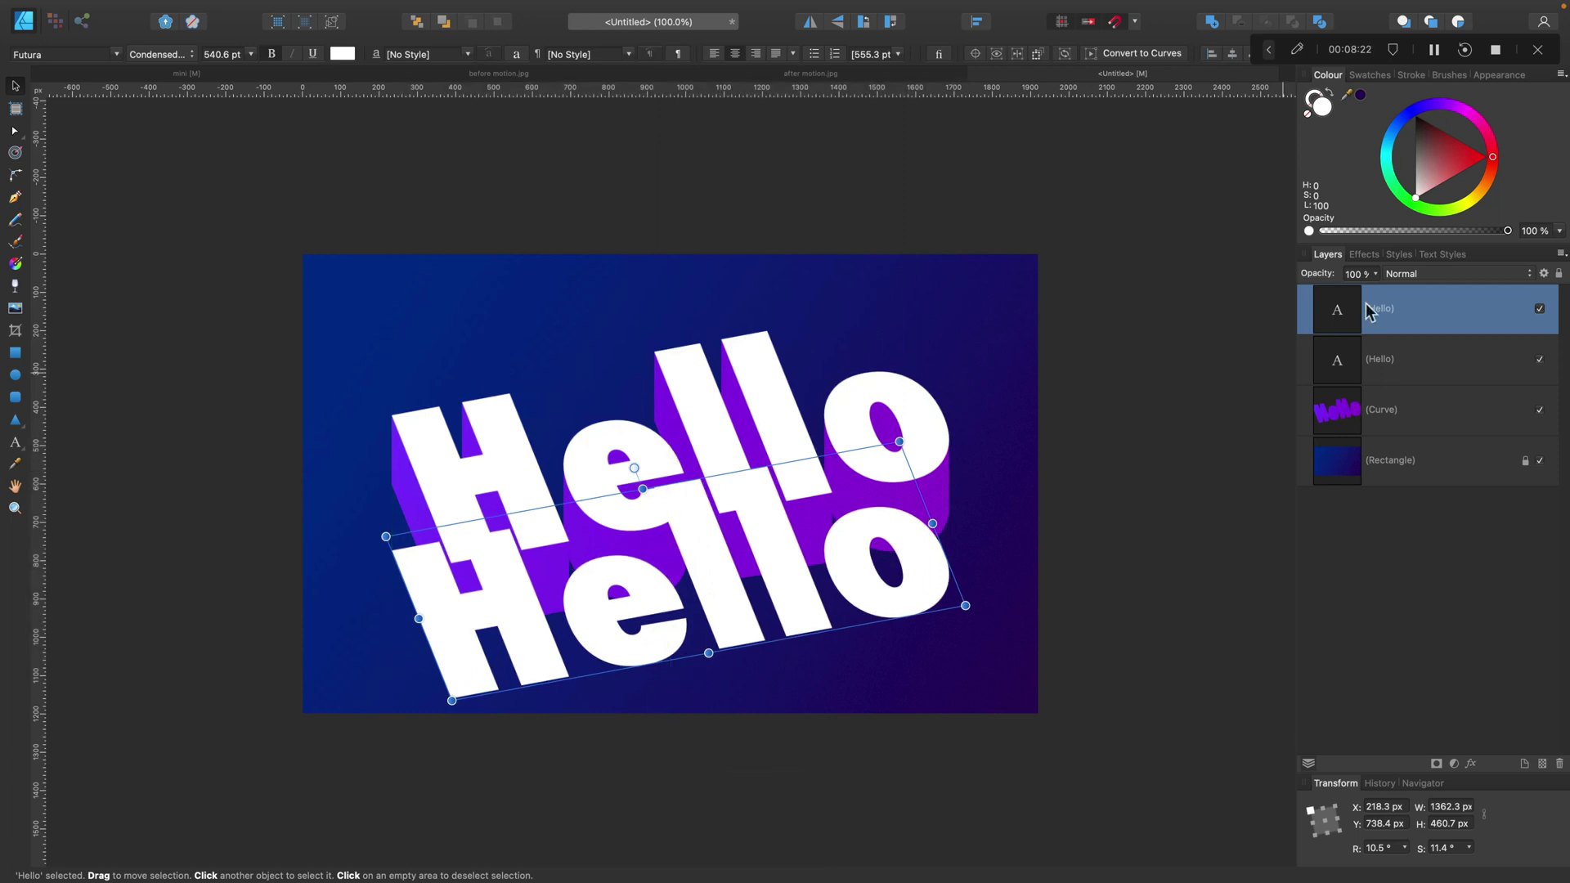
- Fill the copy black, blur it 10.6 px with Gaussian Blur, and place it below the extrusion
left_click_drag(1431, 114, 1394, 107)
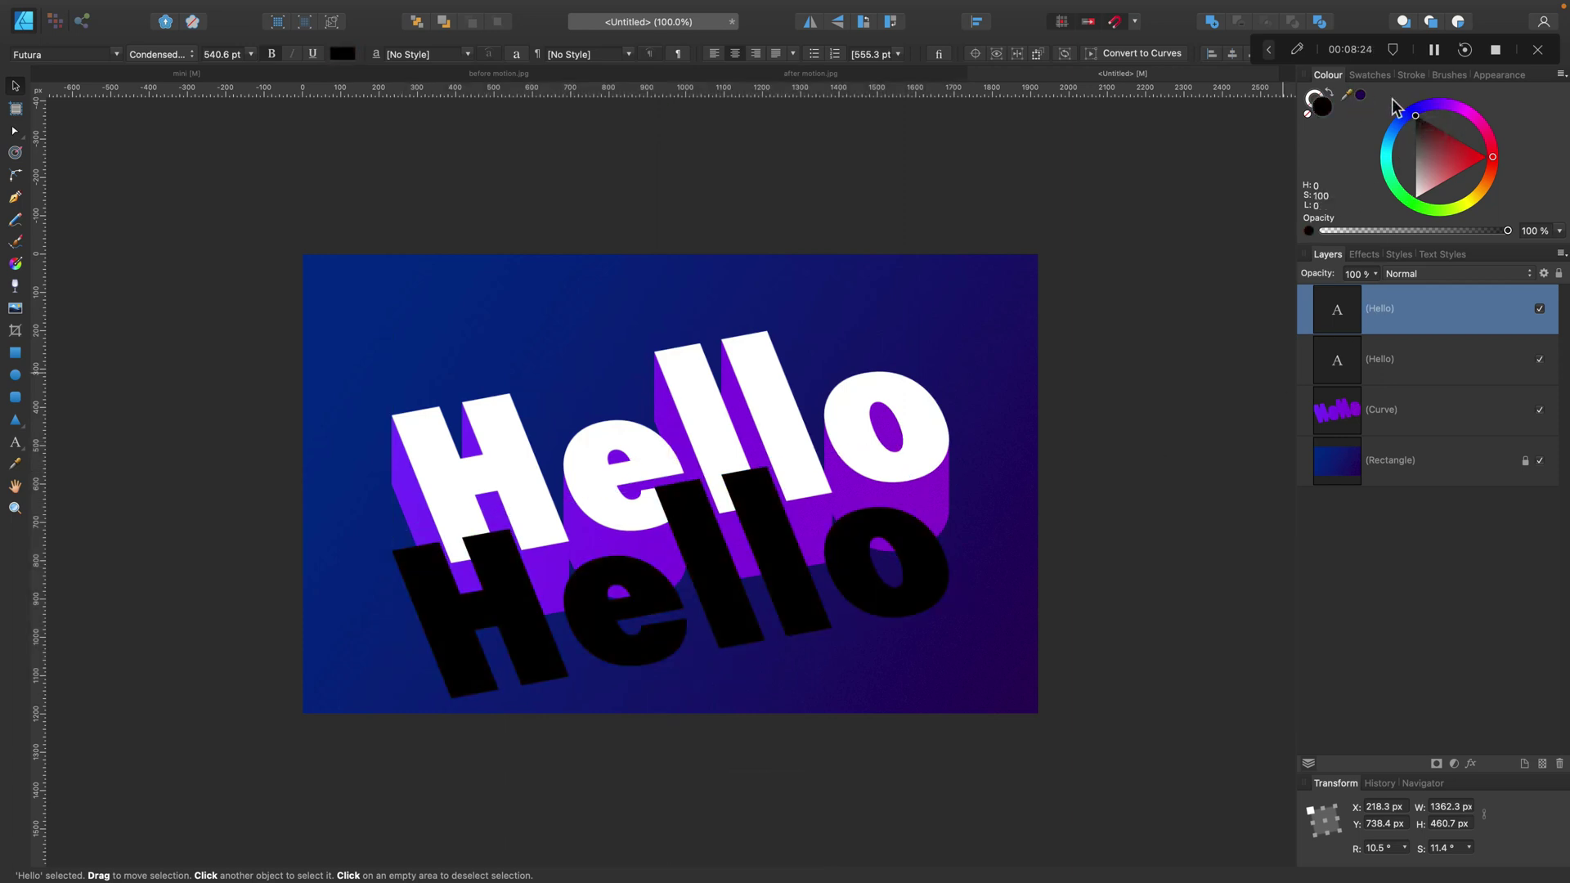
left_click(1471, 764)
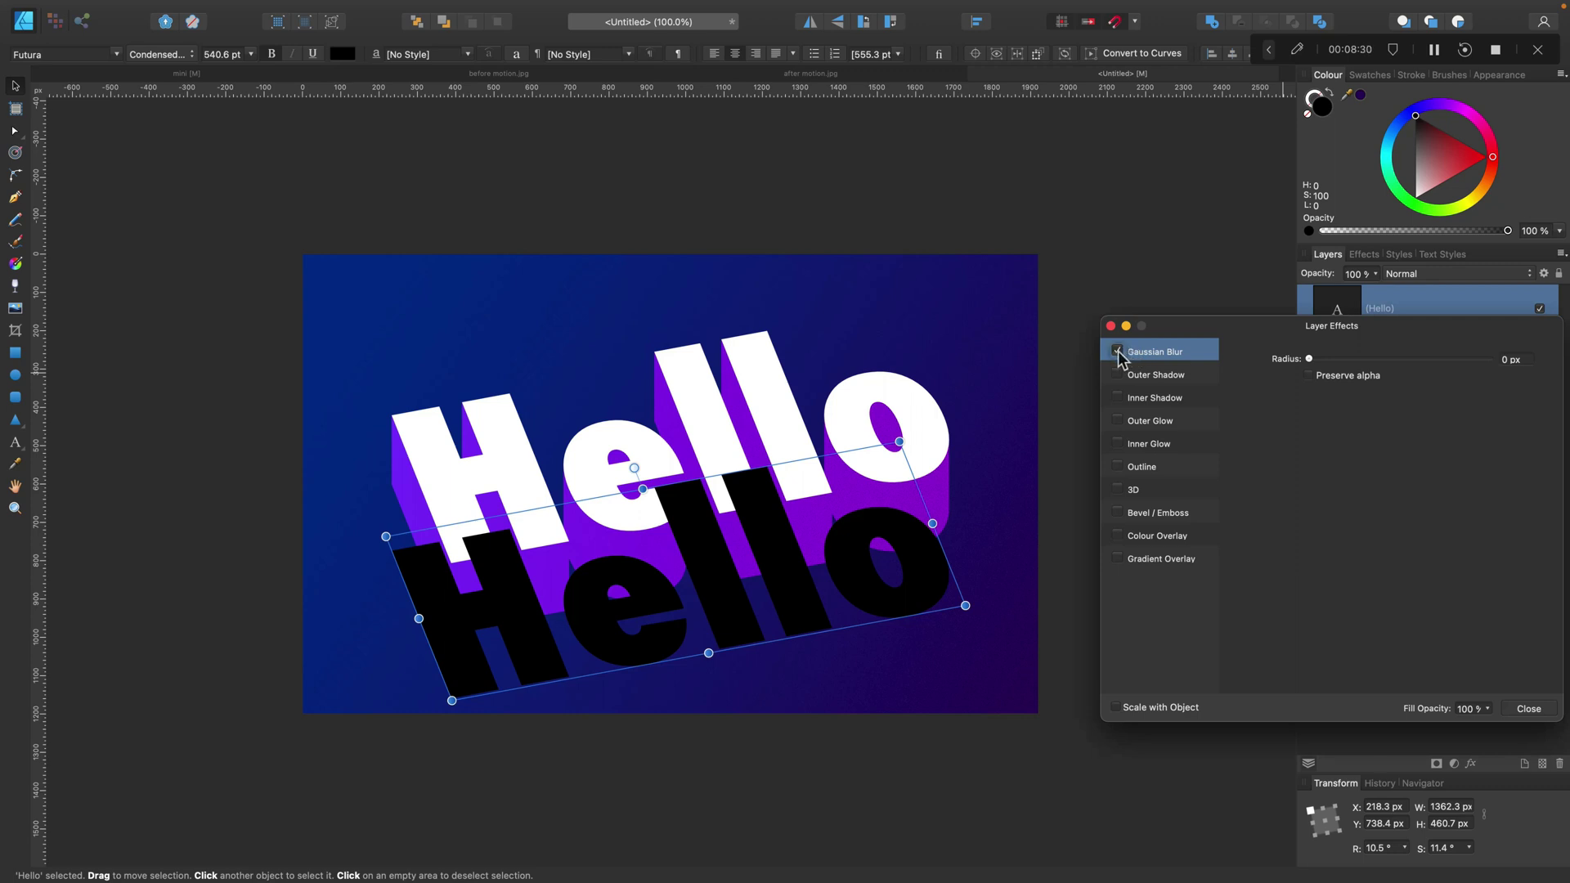
left_click(1117, 351)
left_click_drag(1309, 359, 1351, 359)
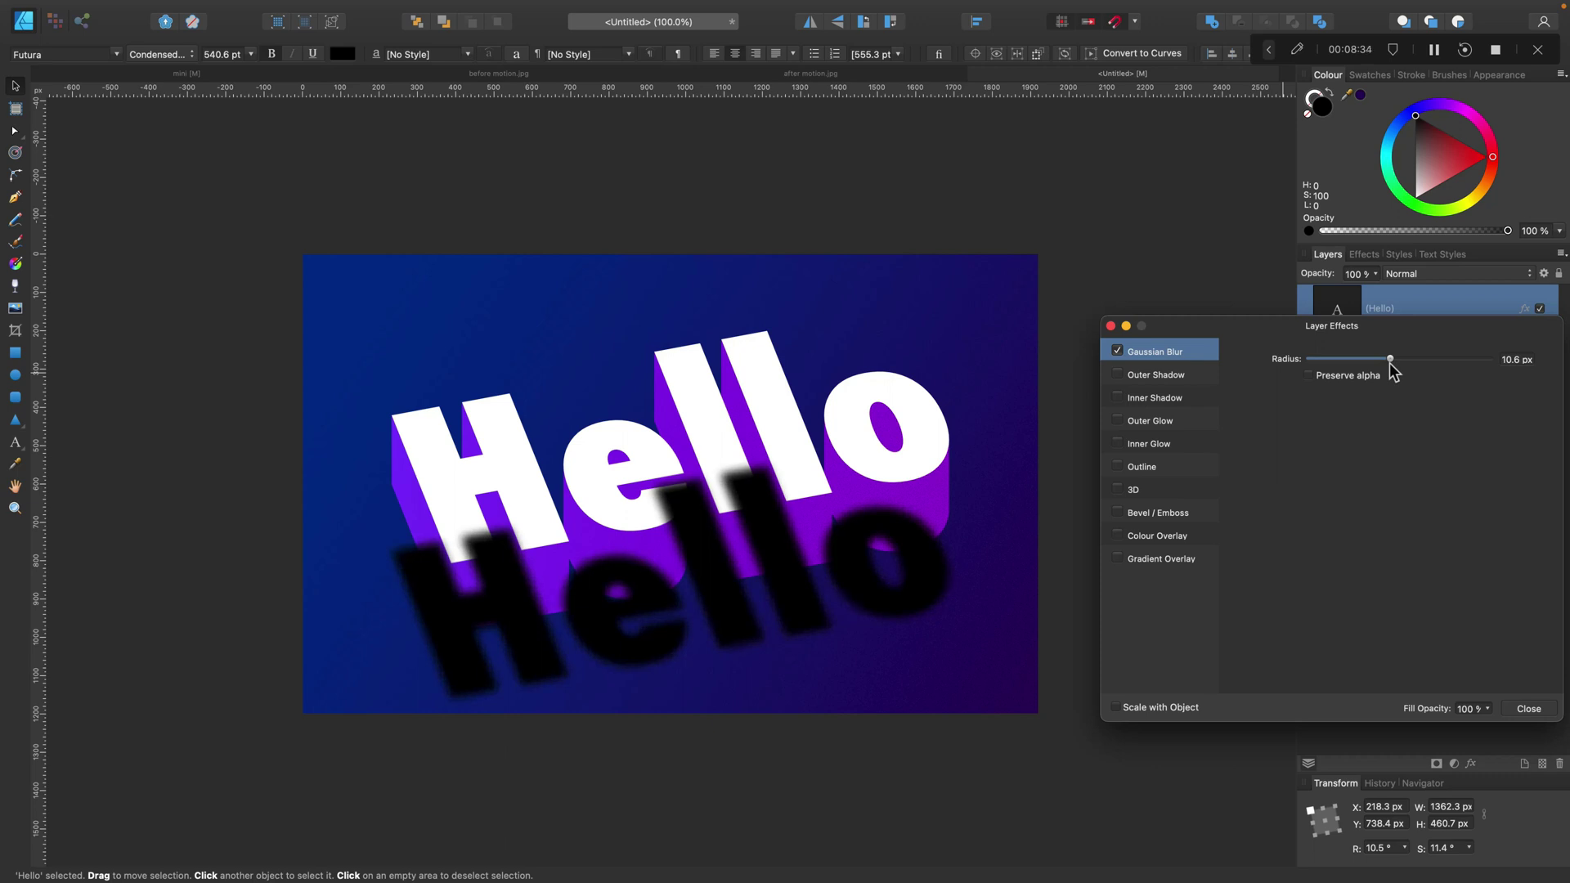
left_click(1528, 708)
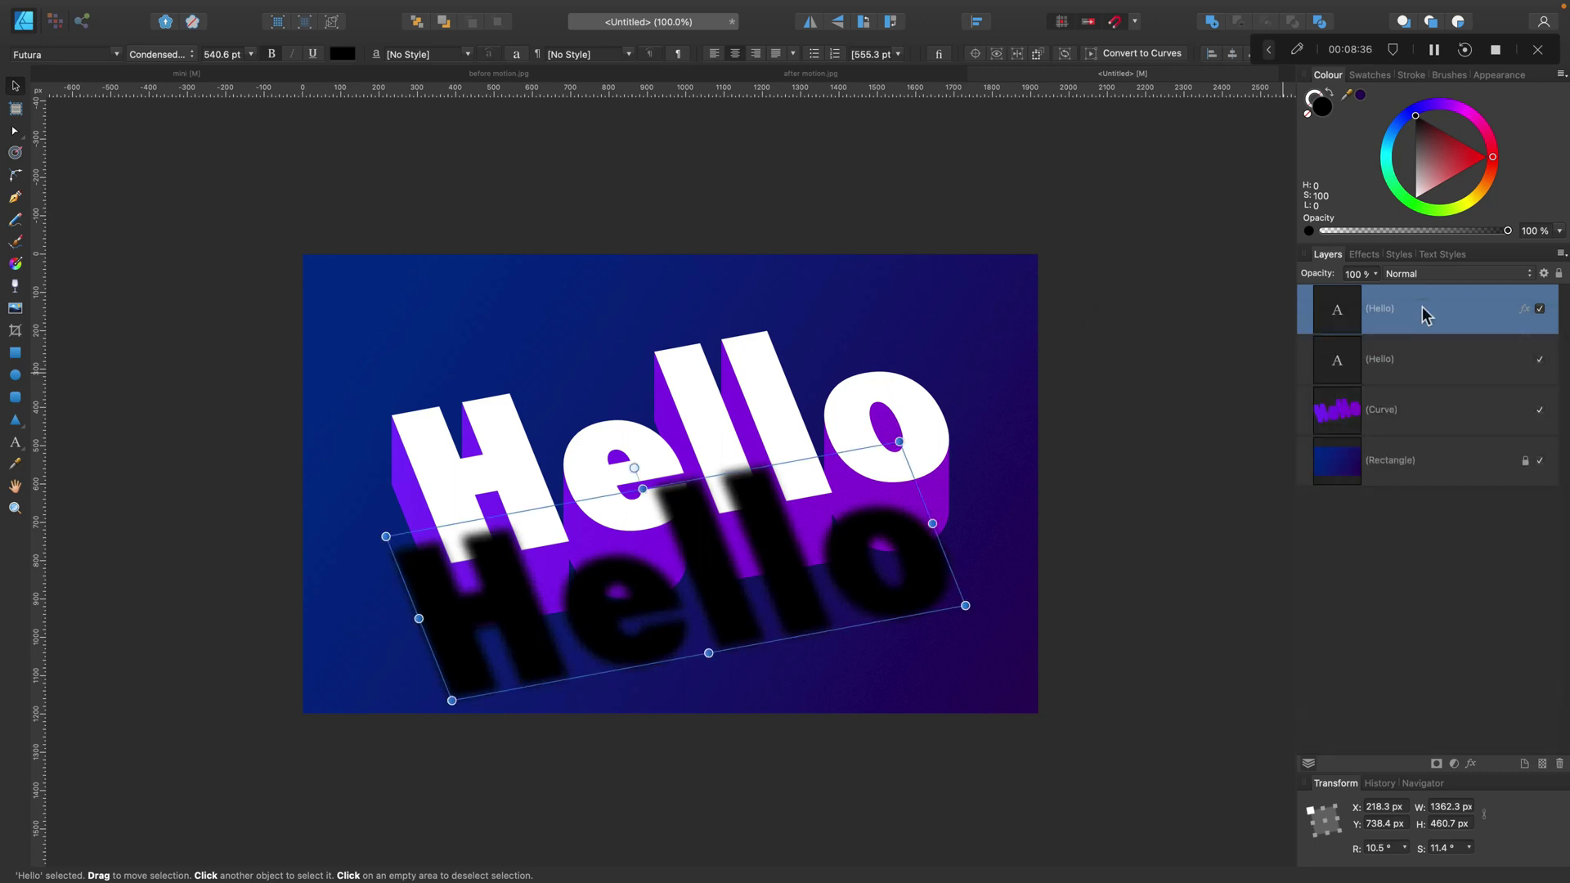
left_click_drag(1423, 309, 1423, 425)
- Nudge the shadow up slightly and set it to Overlay blend at 30% opacity
scroll(833, 602, "up", 2)
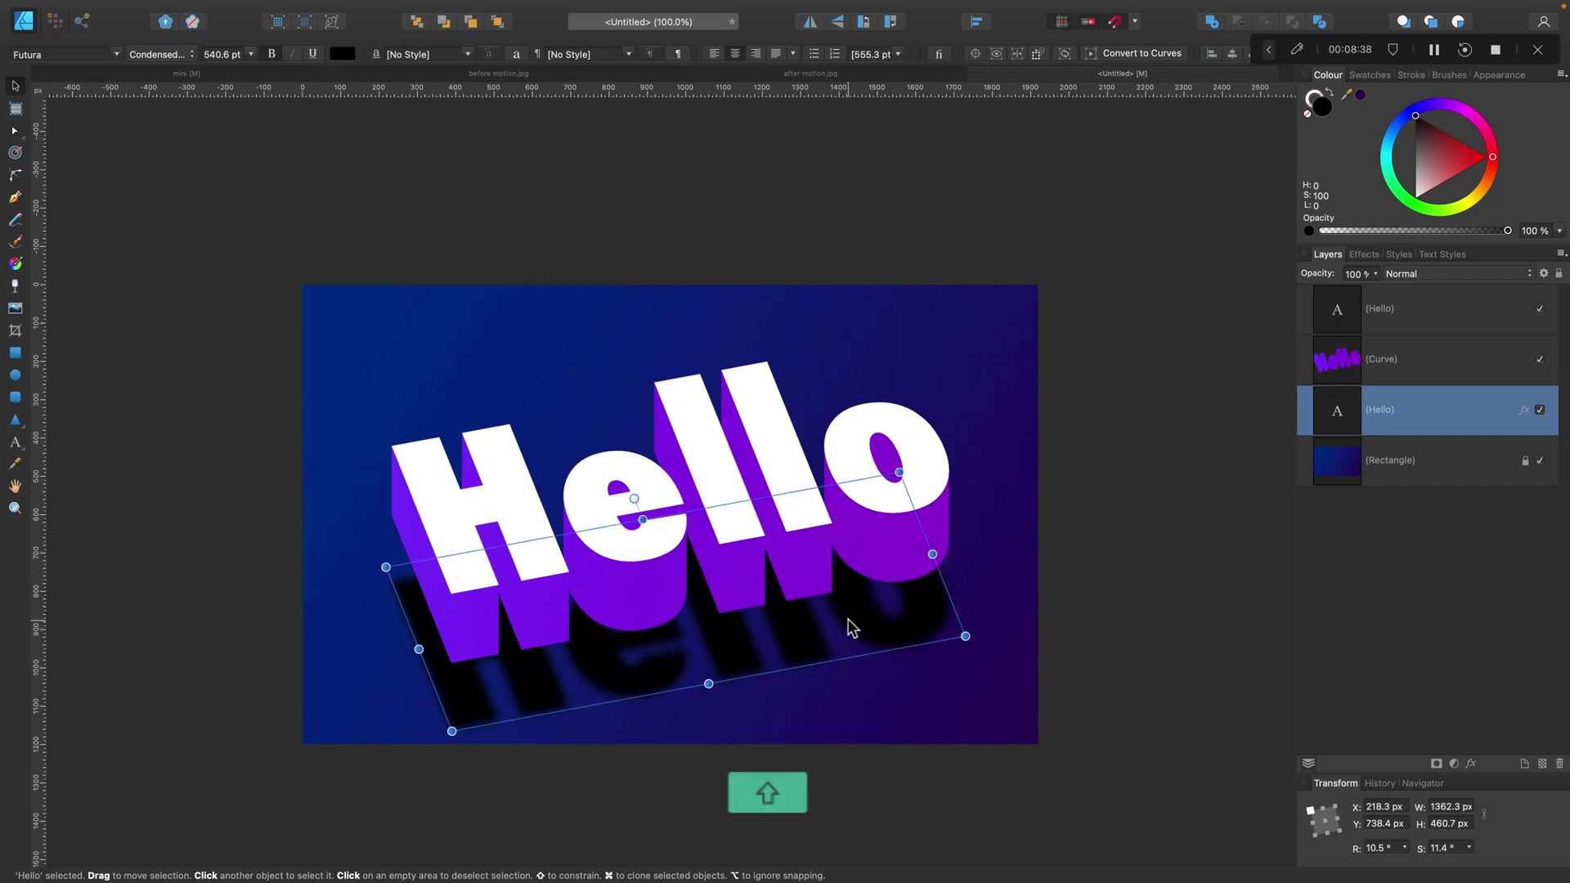
left_click_drag(848, 631, 842, 573)
mouse_move(675, 647)
left_mouse_down()
mouse_move(700, 641)
mouse_move(676, 646)
mouse_move(684, 637)
left_mouse_up()
left_click(1410, 272)
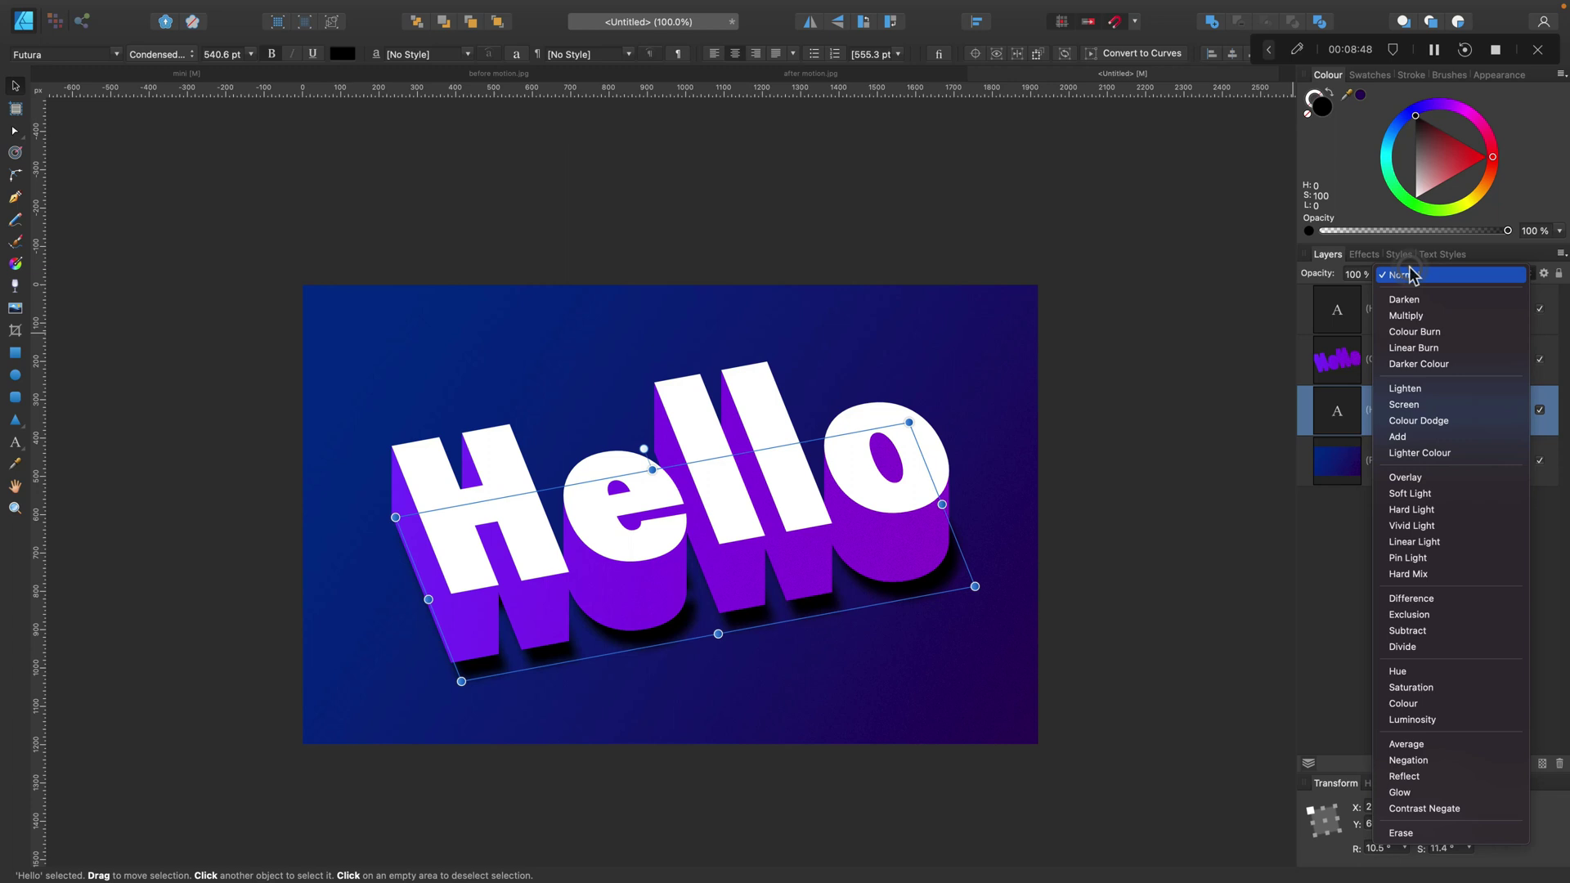
left_click(1423, 477)
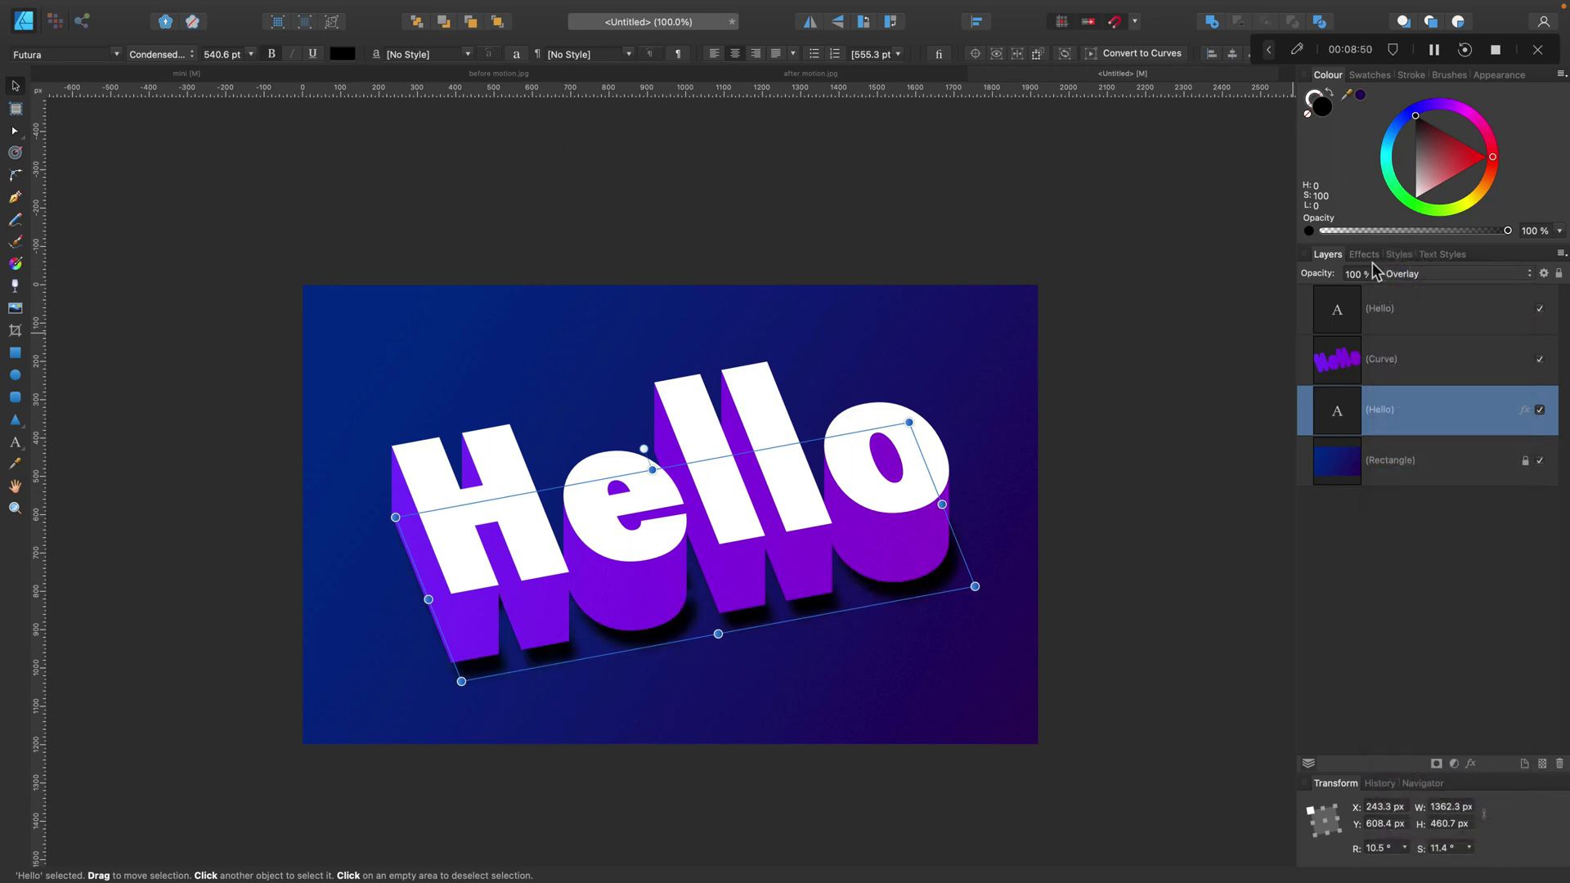
left_click(1374, 274)
left_click_drag(1374, 289, 1269, 288)
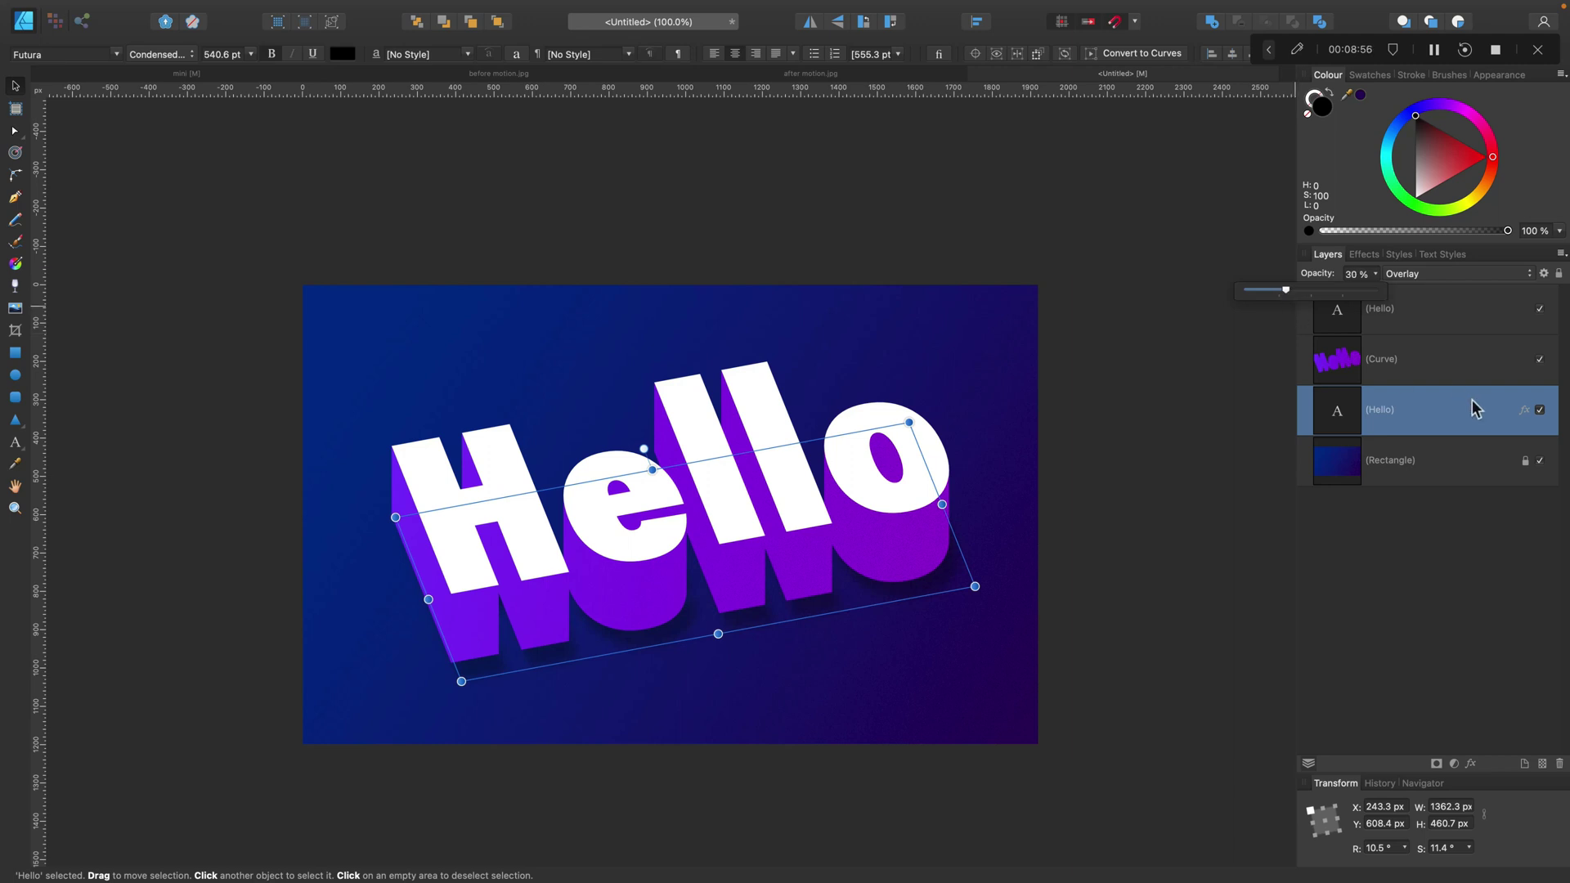
- Select each layer in turn, ending on the top Hello text layer
left_click(1457, 376)
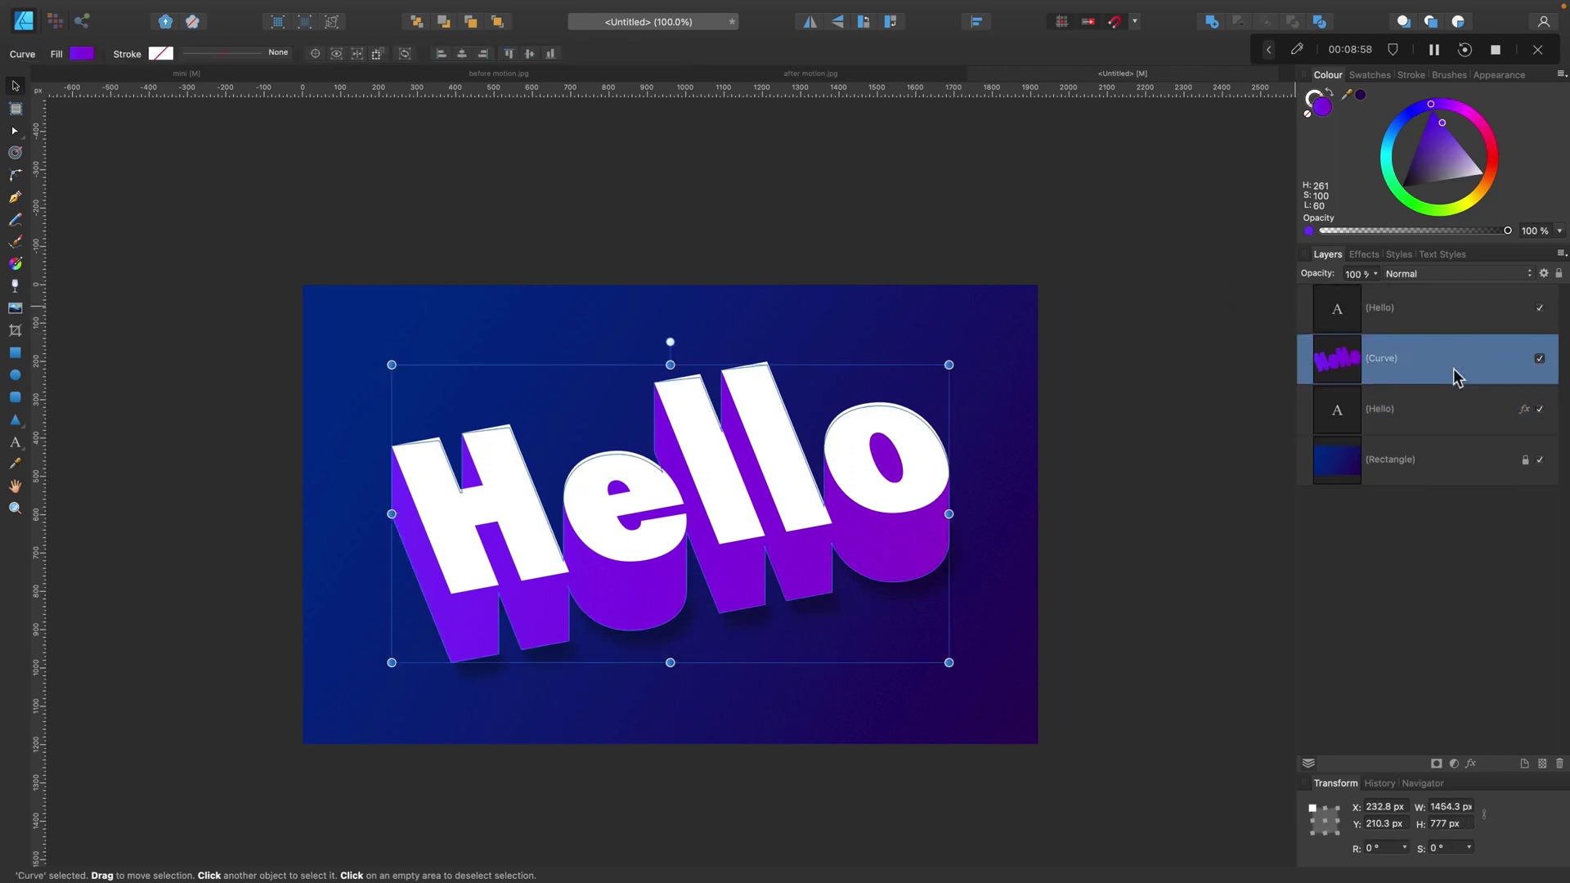
left_click(1462, 417)
left_click(1451, 462)
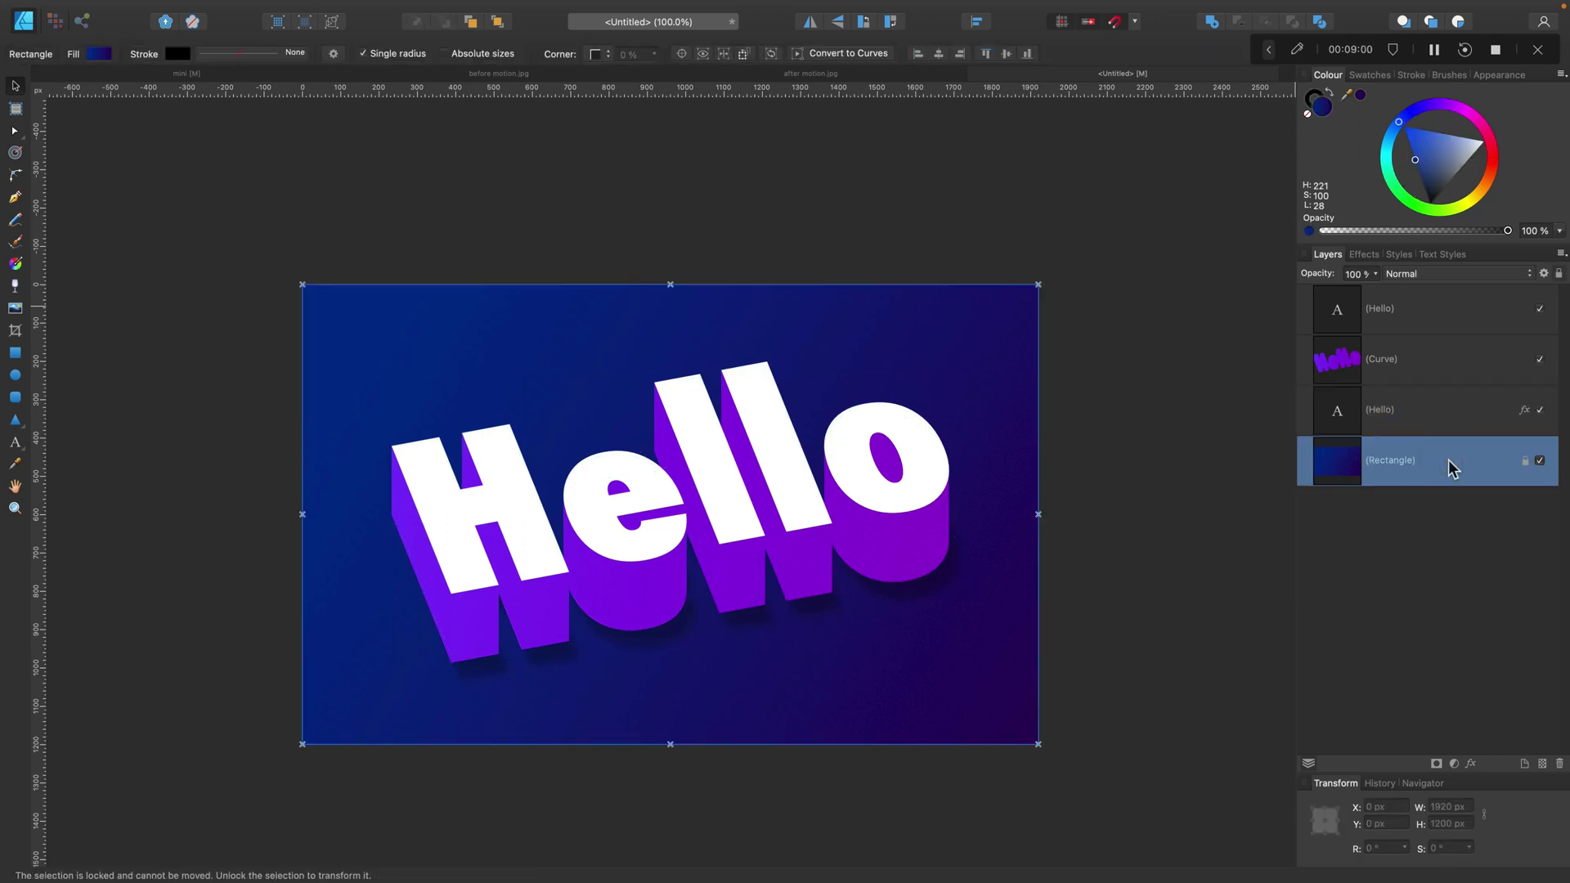
left_click(1463, 327)
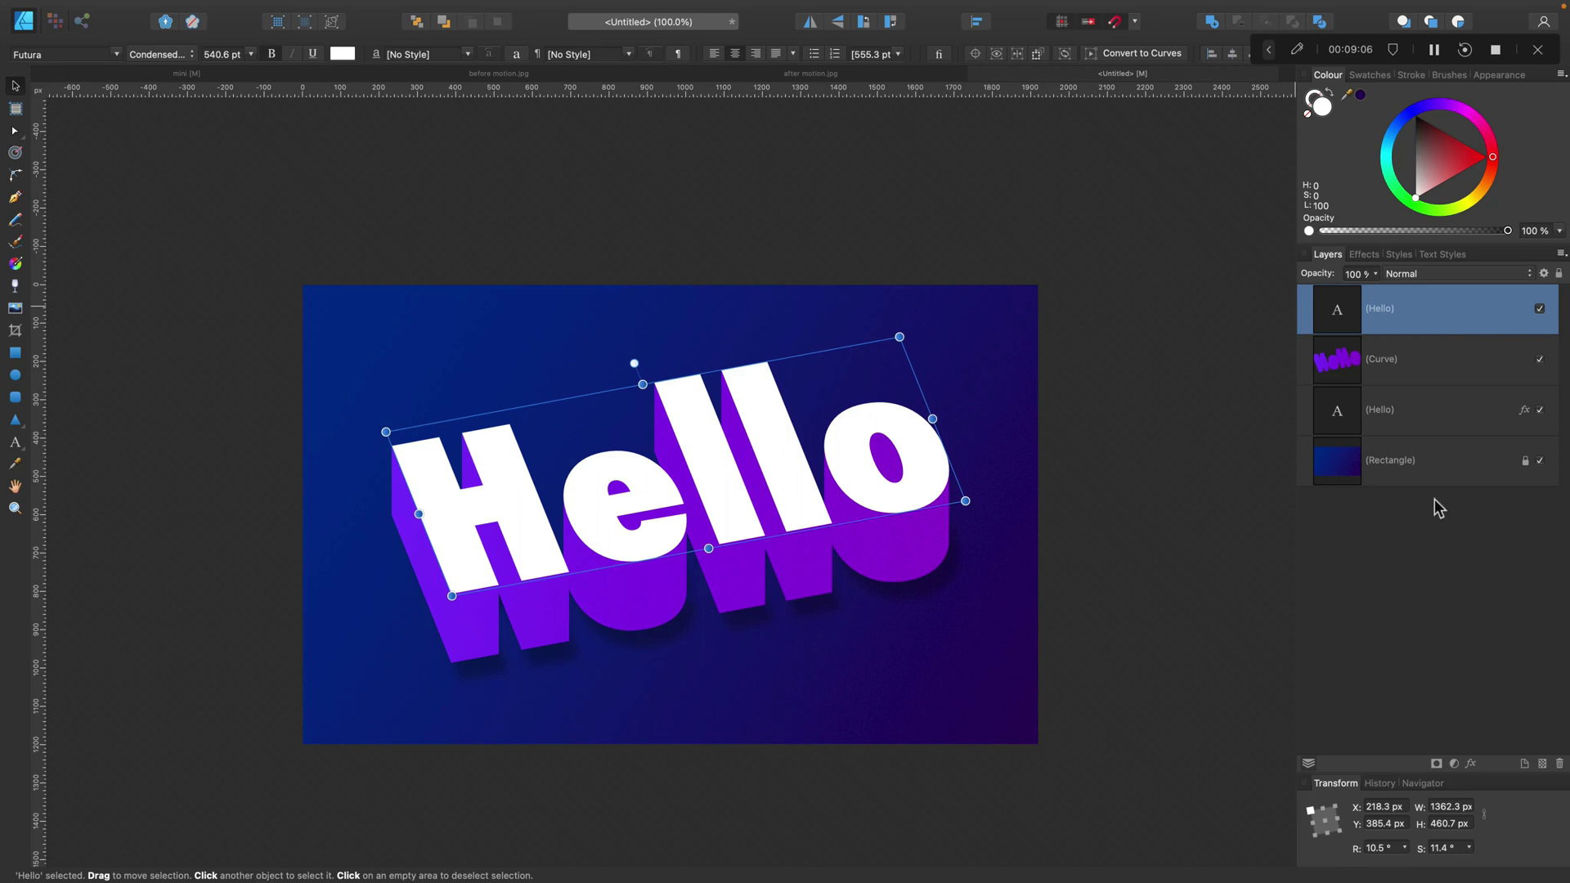
- Fit the artboard, then pan and zoom to 300% on the H and e of Hello
left_click(1426, 542)
key("super+0")
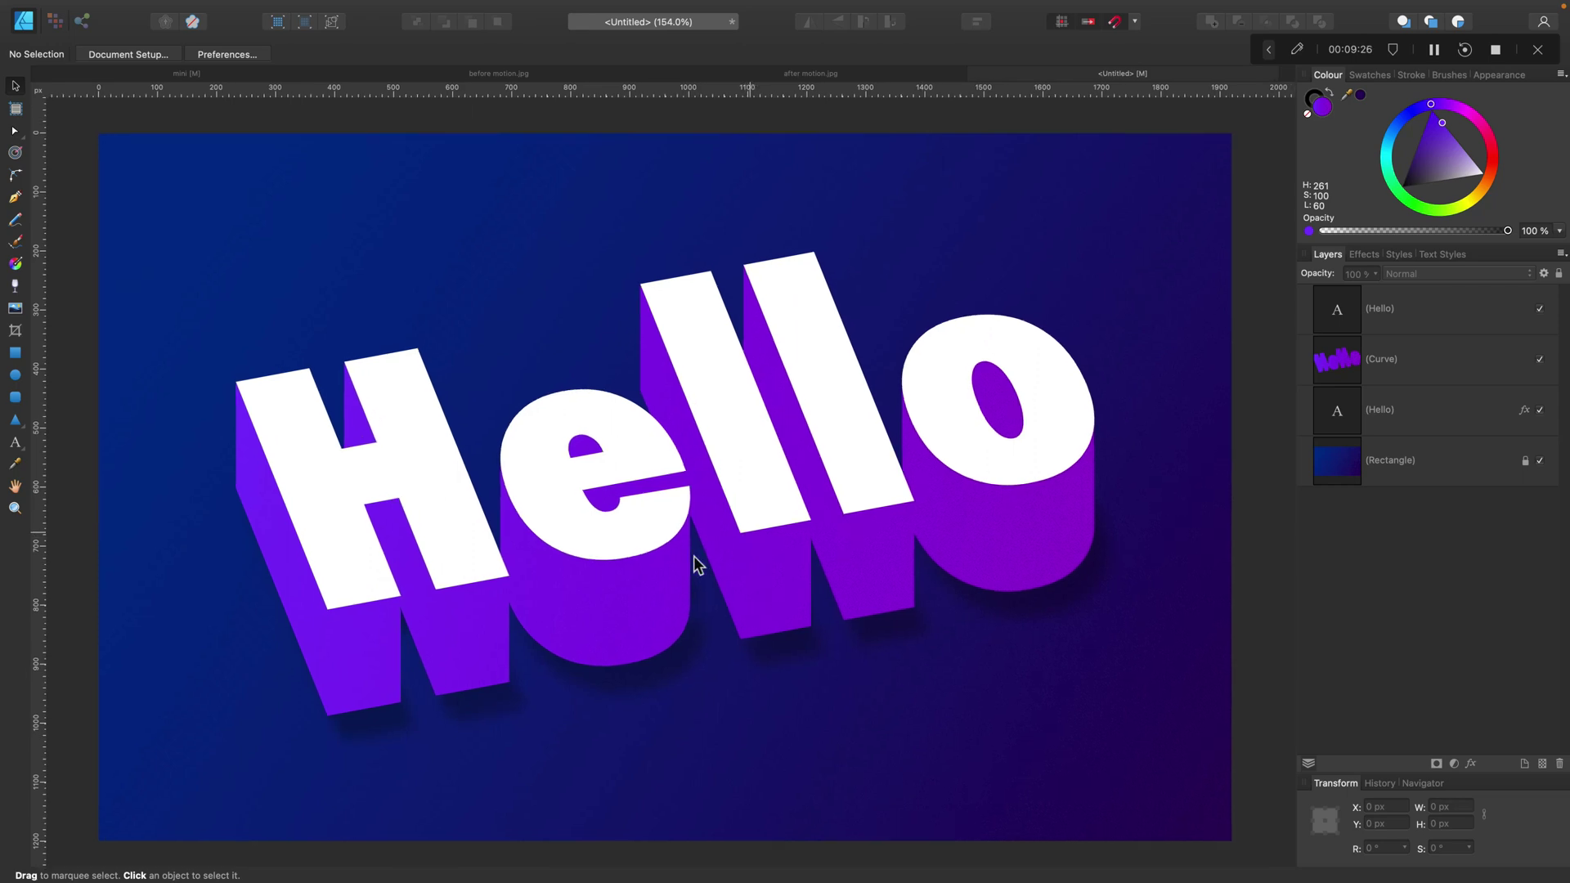
scroll(806, 501, "left", 15)
left_click_drag(830, 488, 826, 555)
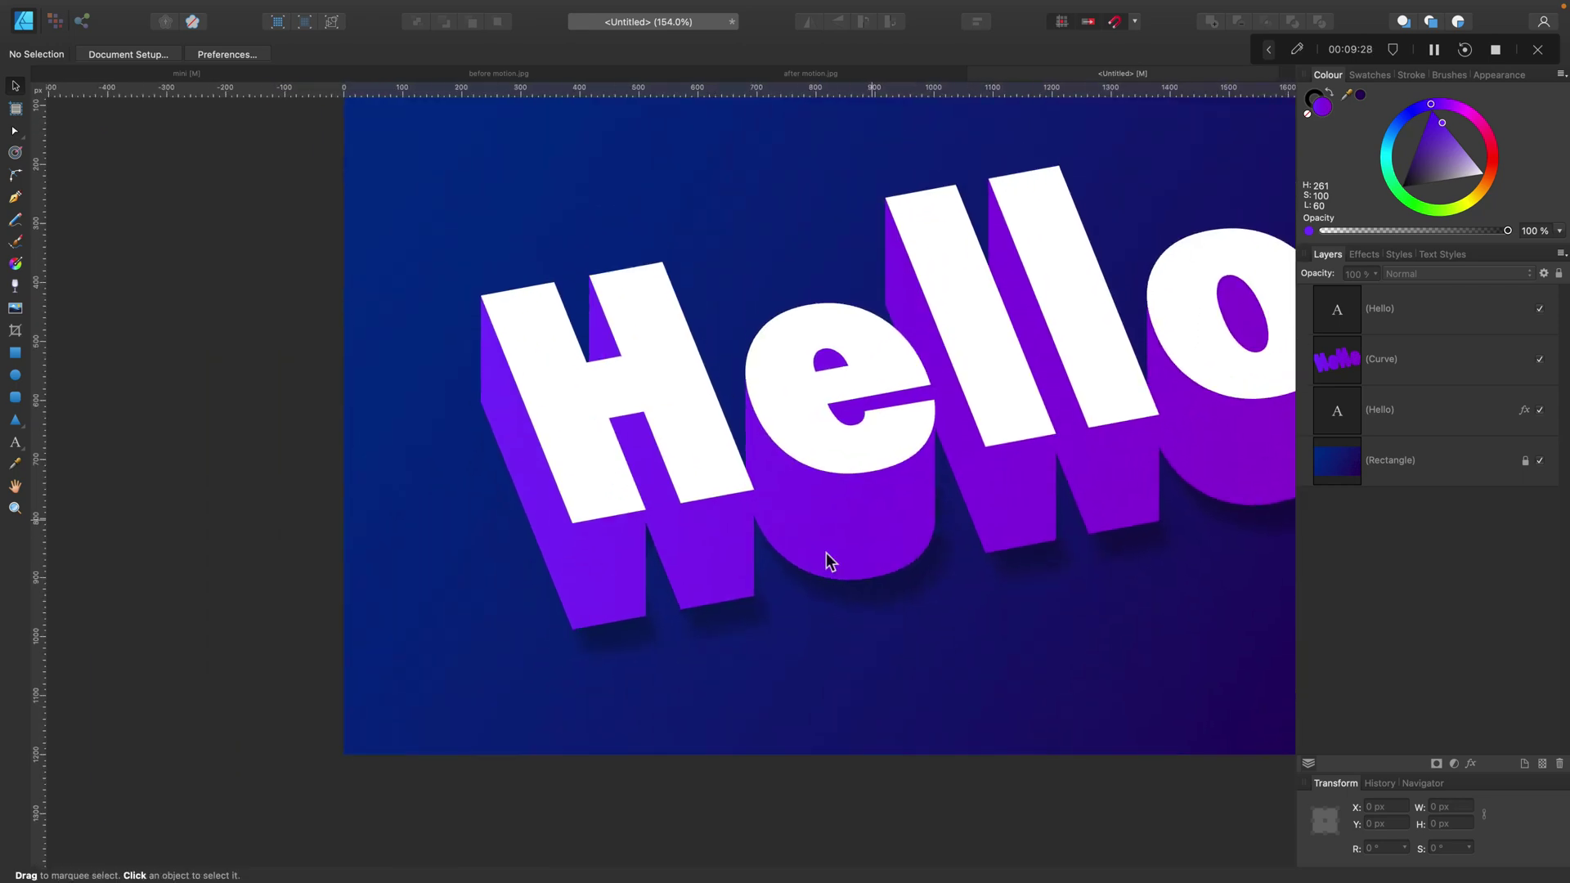
key("super+equal")
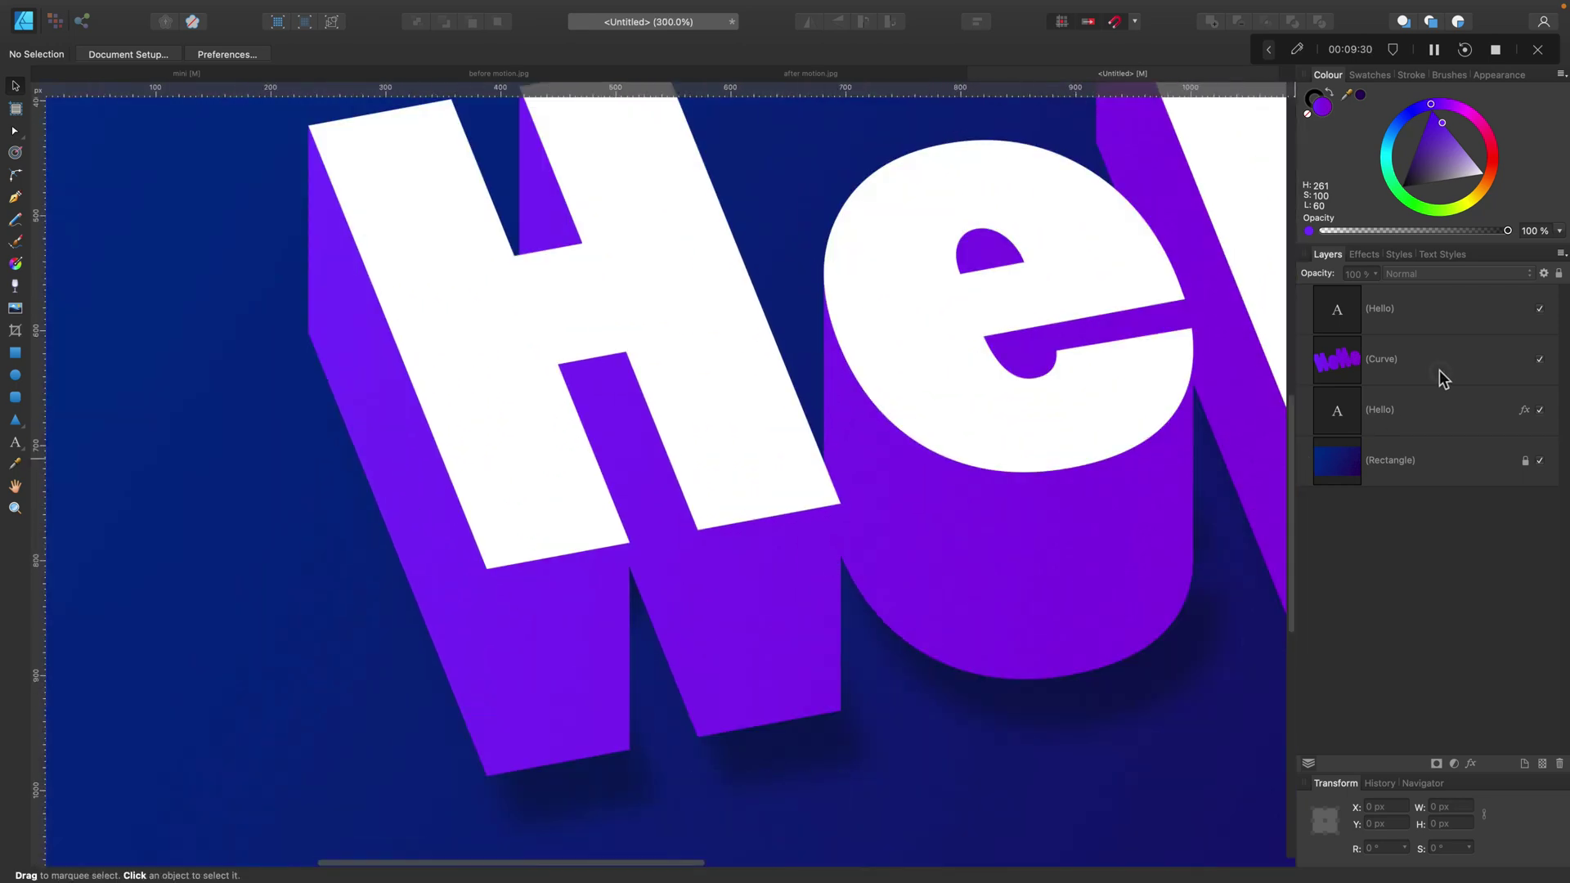
left_click(1382, 359)
- Draw a white, stroke-free rectangle over the extrusion under the H's right stem
left_click(20, 353)
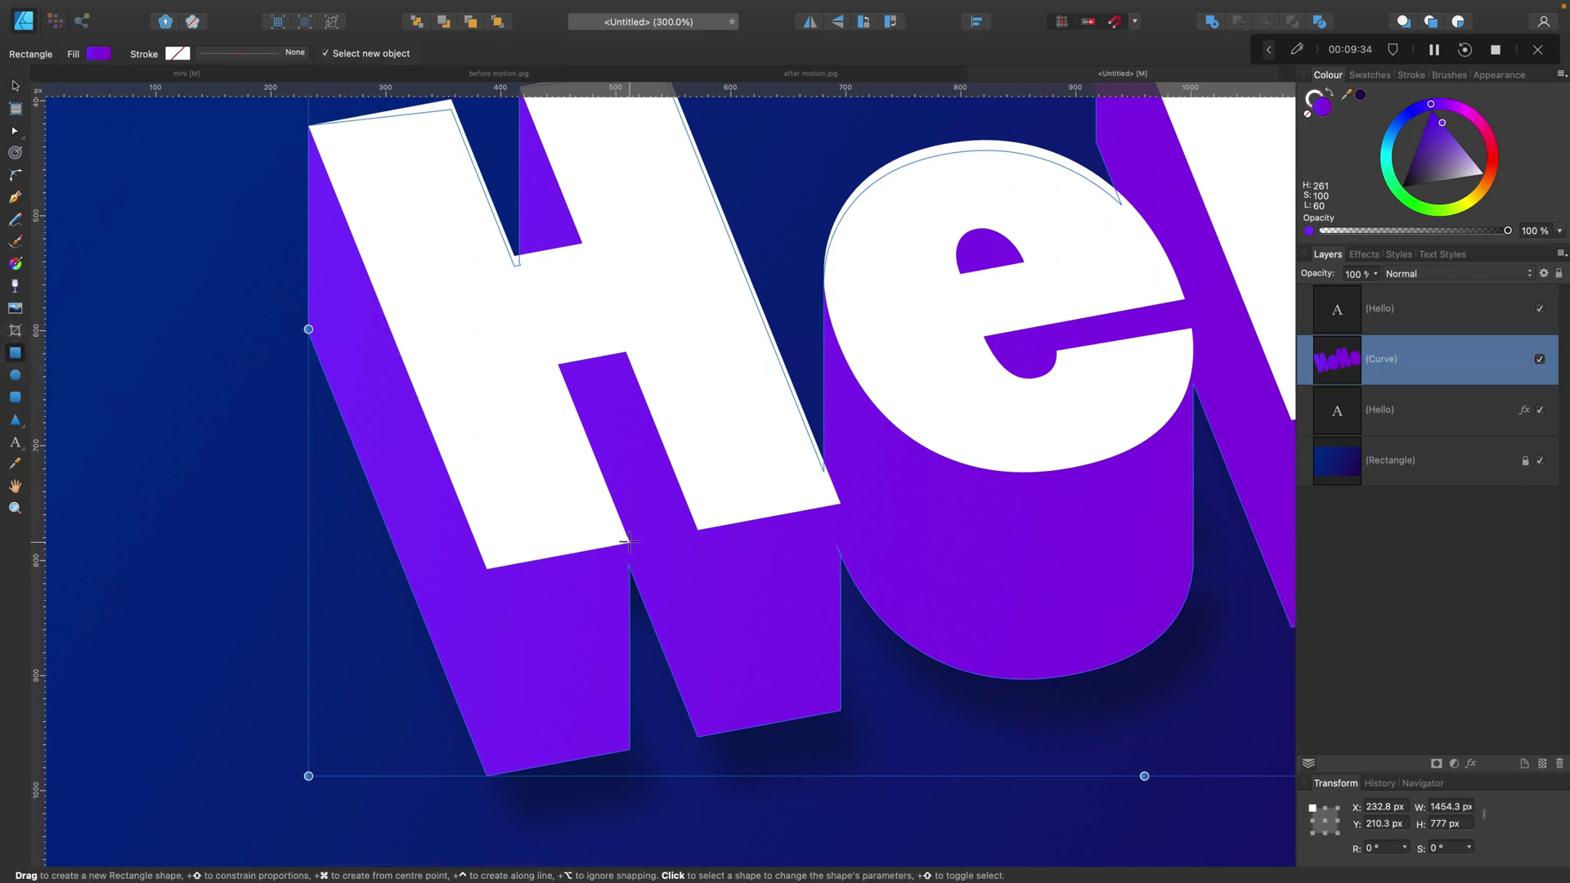
left_click_drag(630, 543, 487, 775)
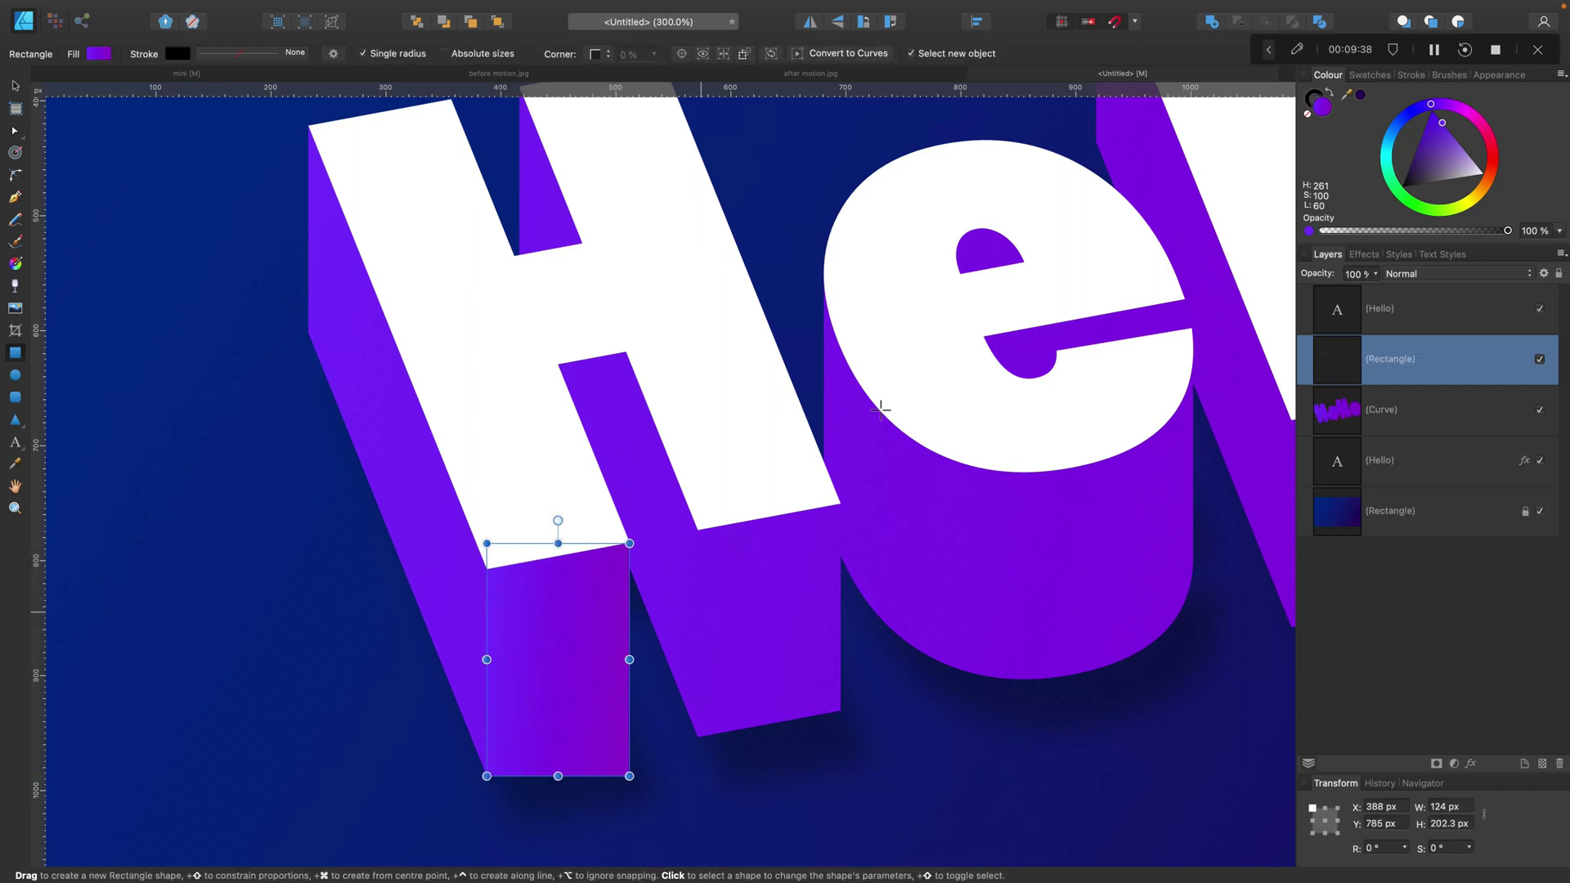
left_click(1315, 97)
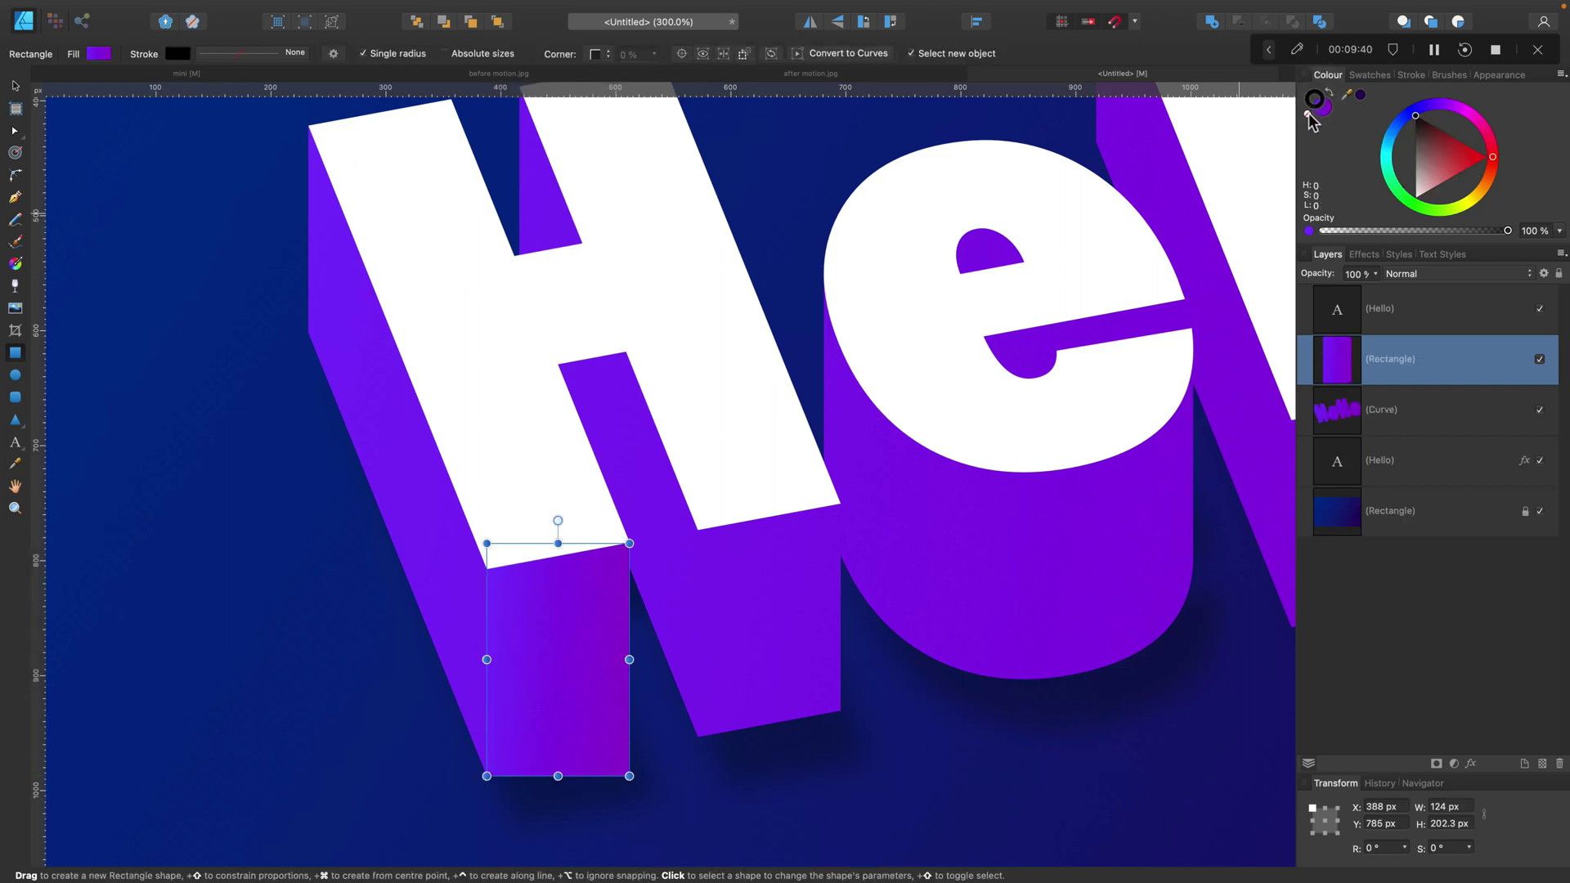
left_click(1308, 113)
left_click_drag(1447, 163, 1509, 183)
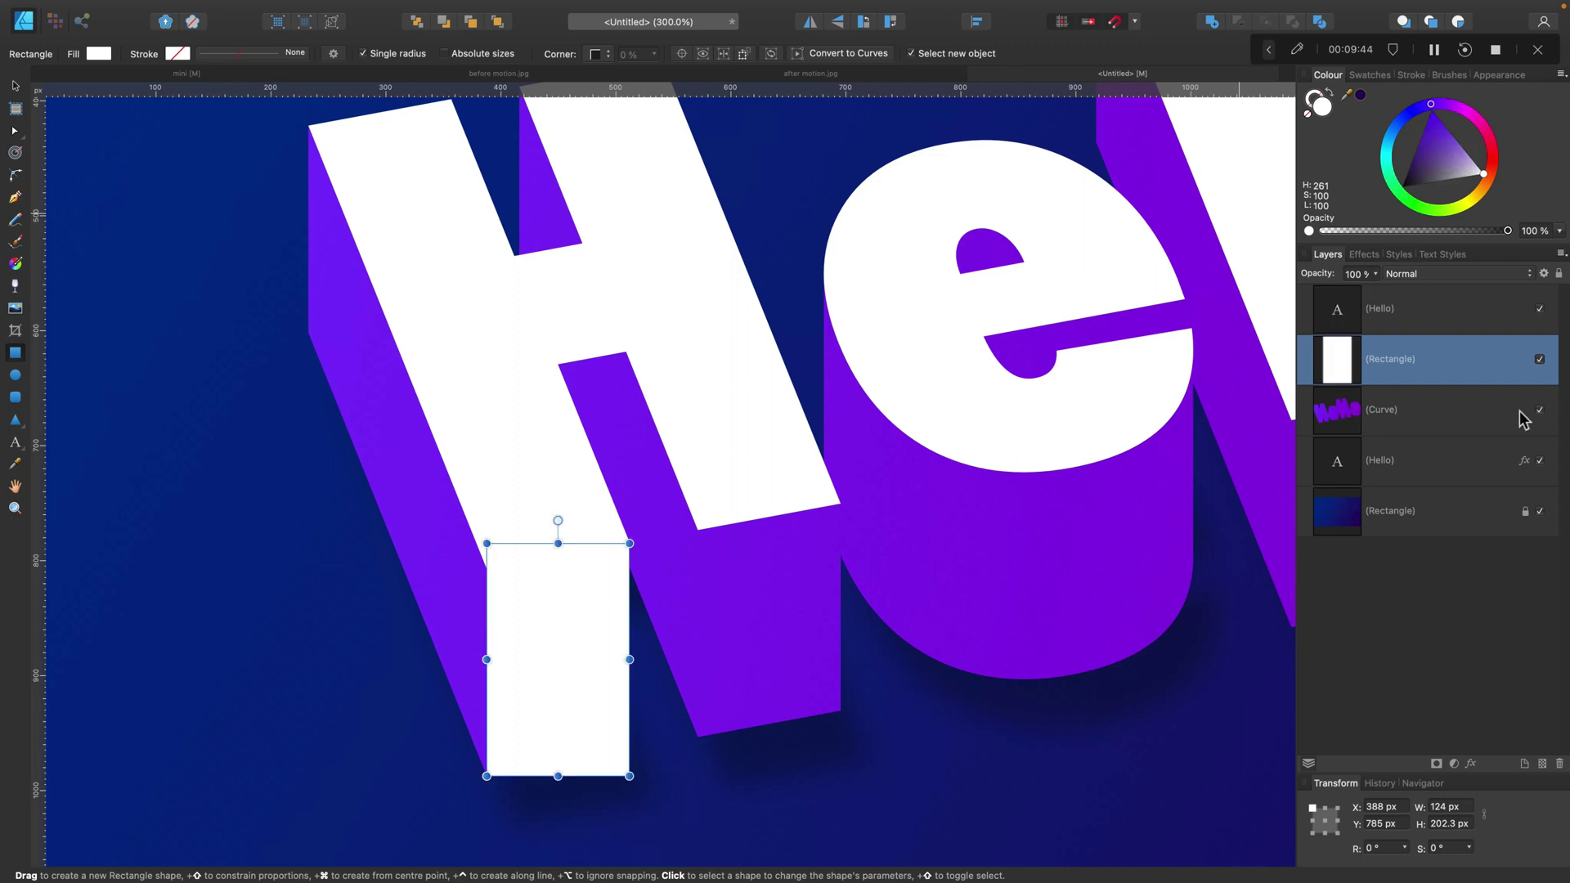
left_click(1472, 763)
- Set the rectangle's fill opacity to 0% and add a 100 px Overlay inner glow at about 44% opacity
left_click_drag(1490, 716, 1318, 736)
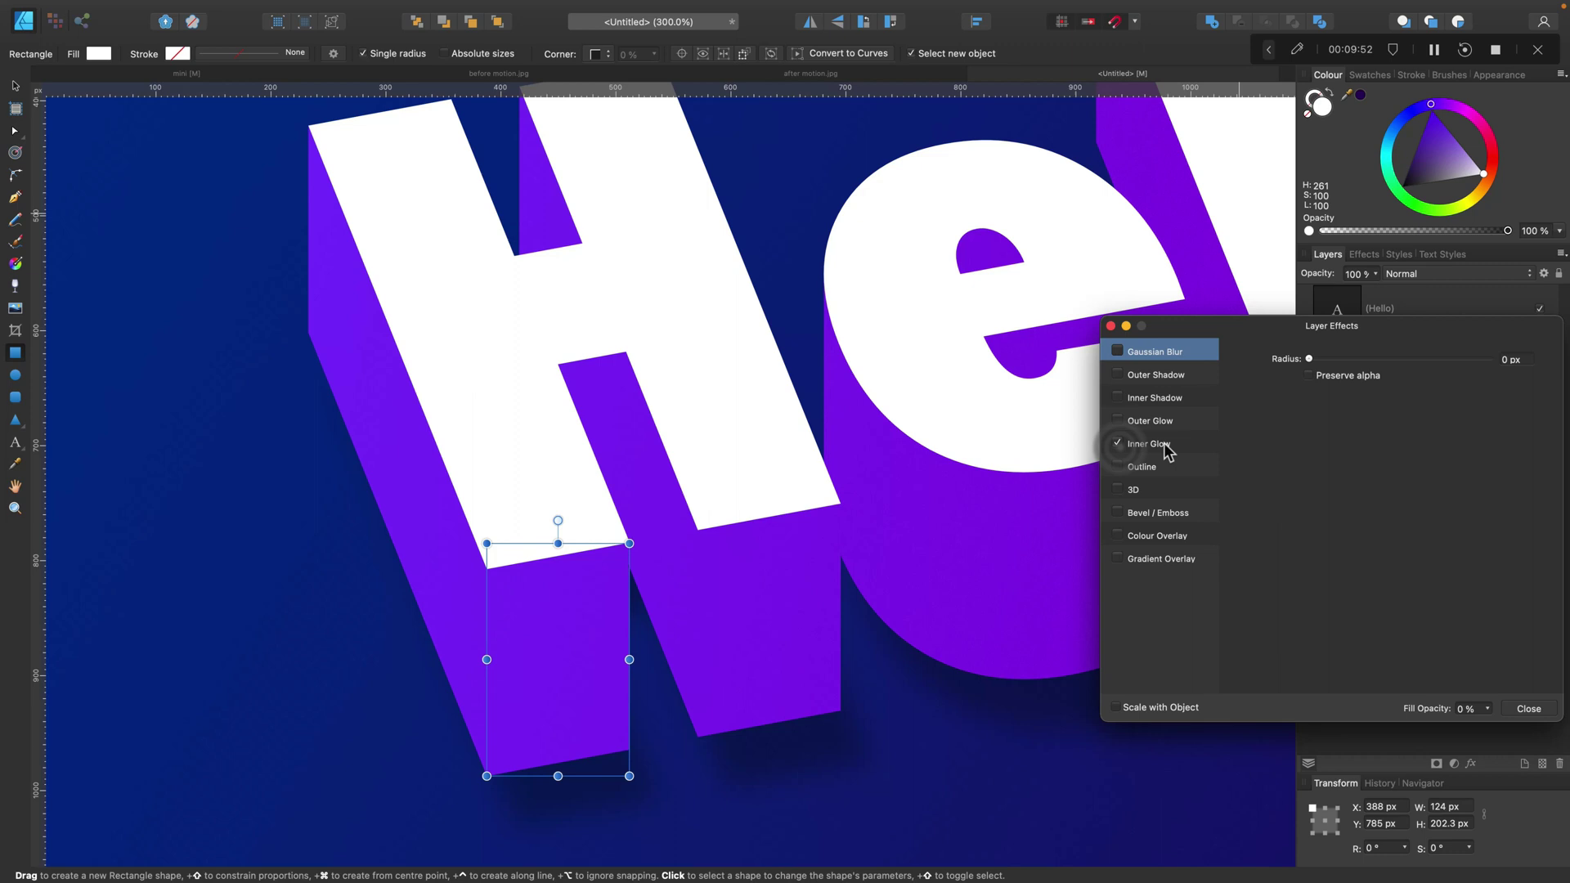
left_click(1117, 443)
left_click_drag(1390, 400, 1501, 406)
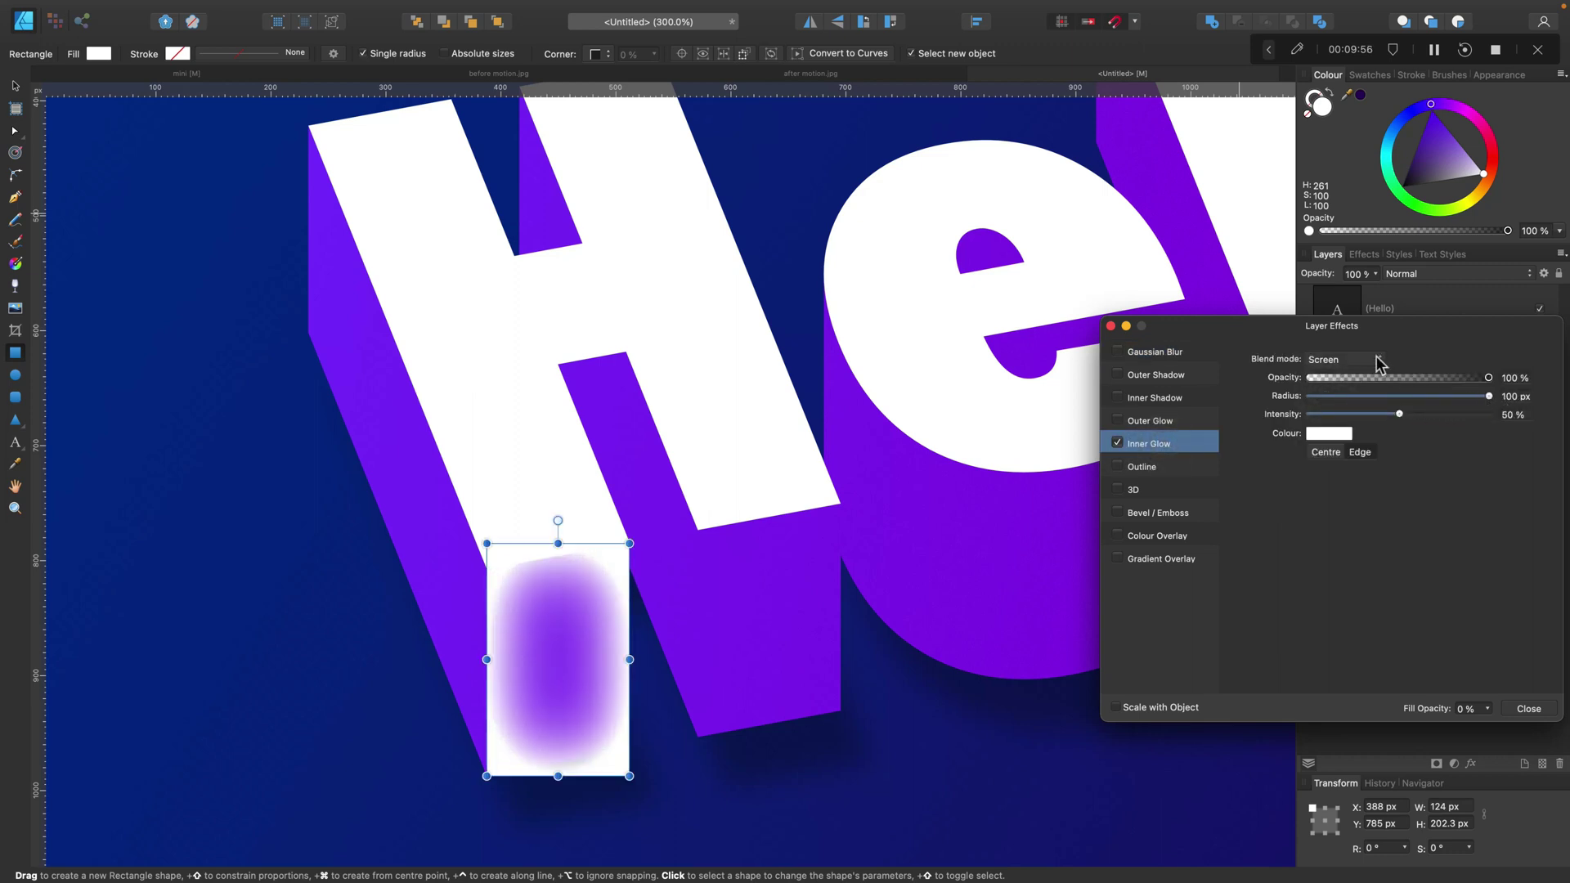
left_click(1345, 359)
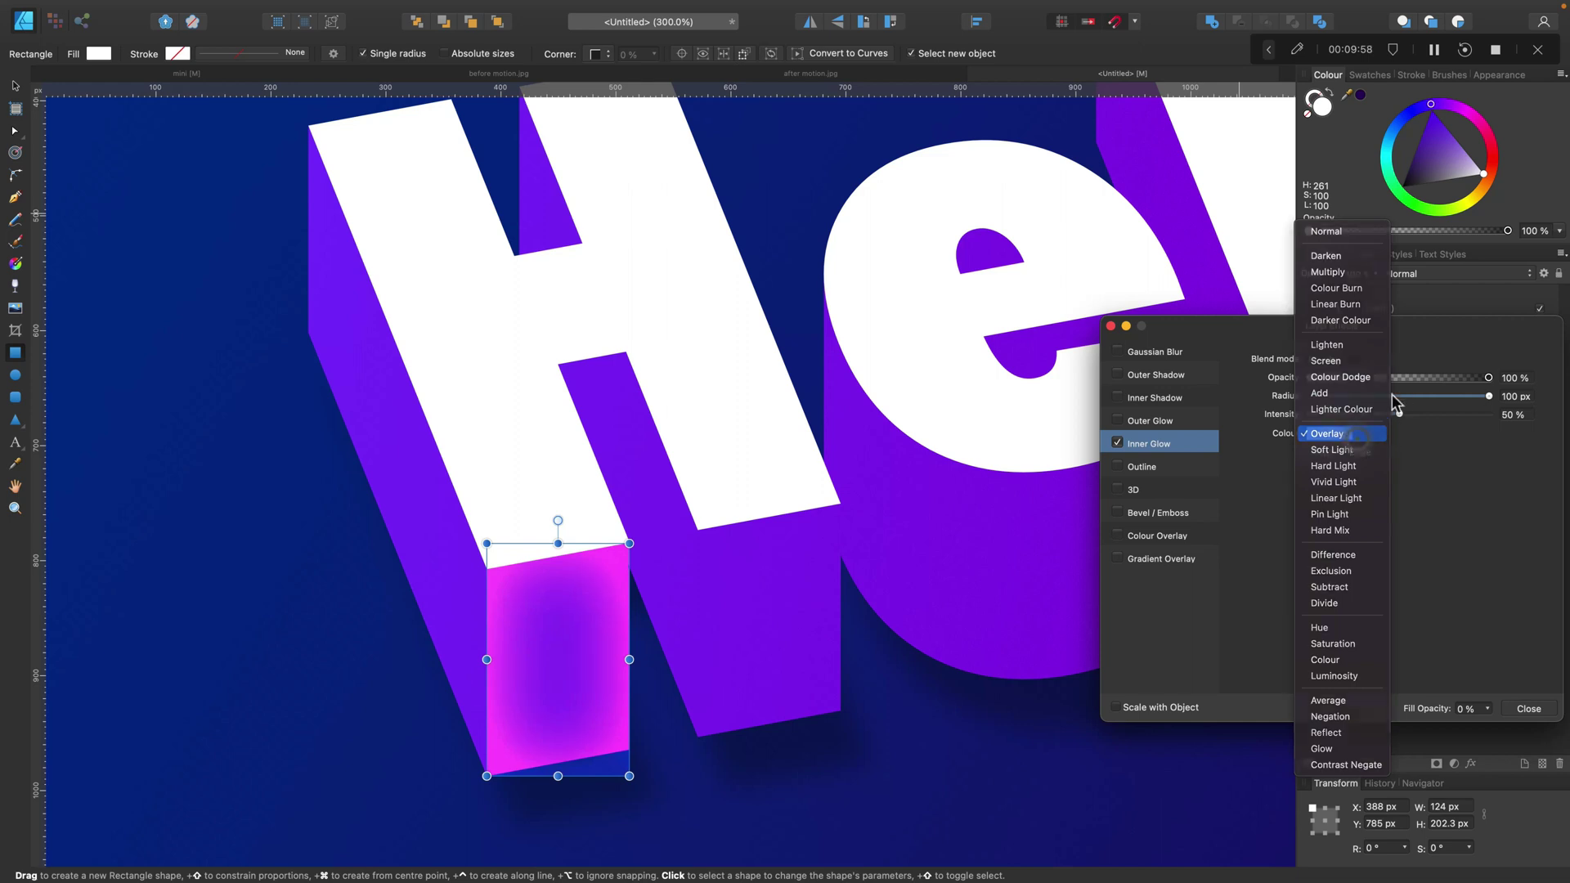
left_click(1357, 436)
left_click(1399, 378)
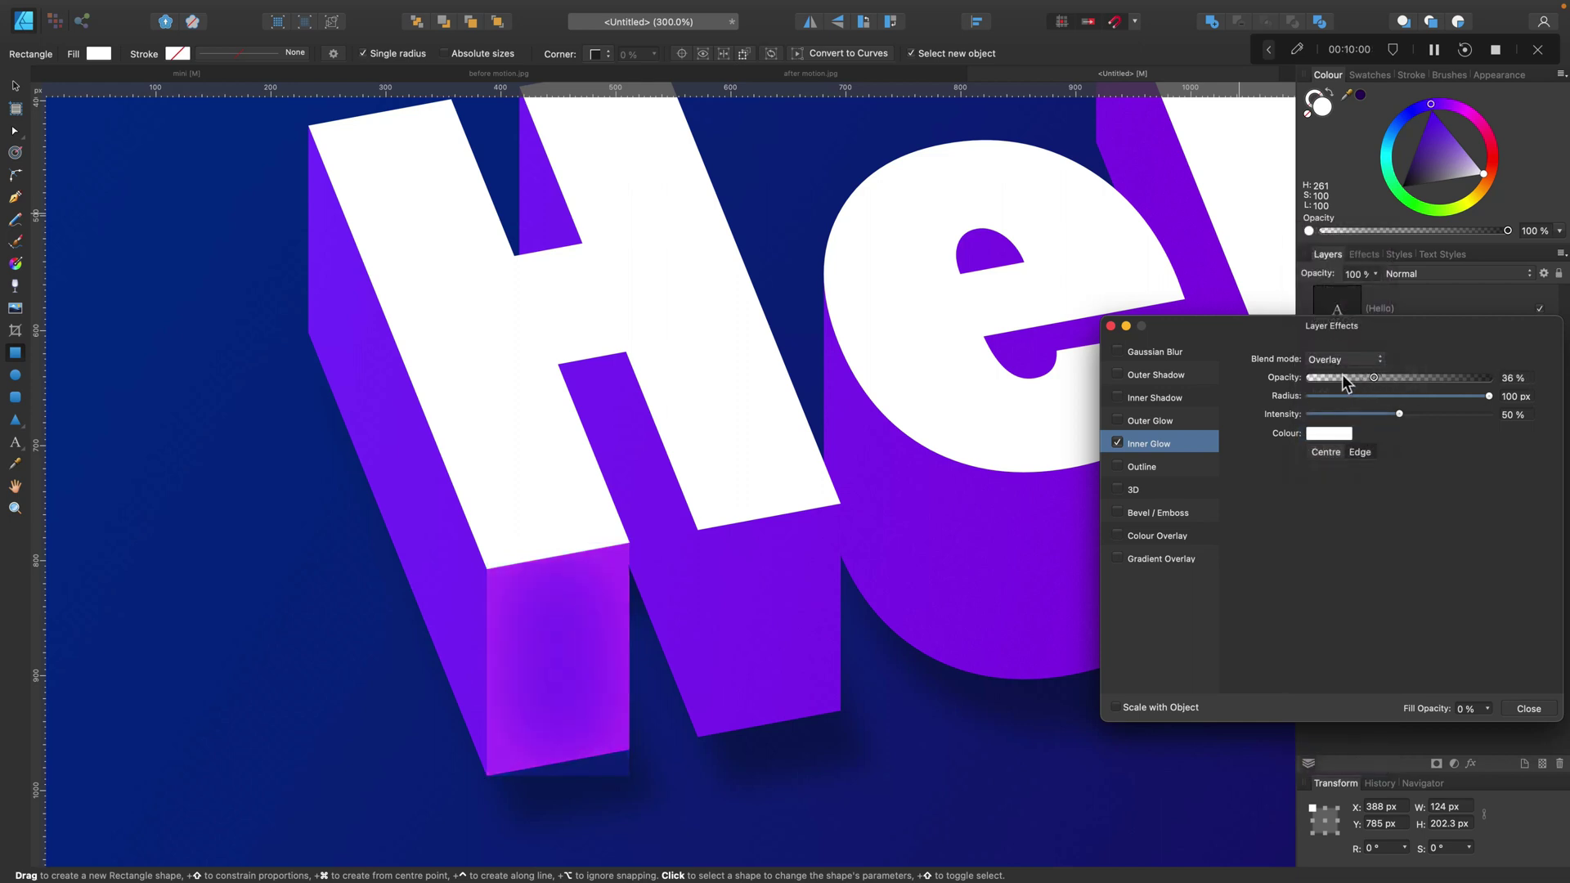
left_click_drag(1344, 377, 1388, 377)
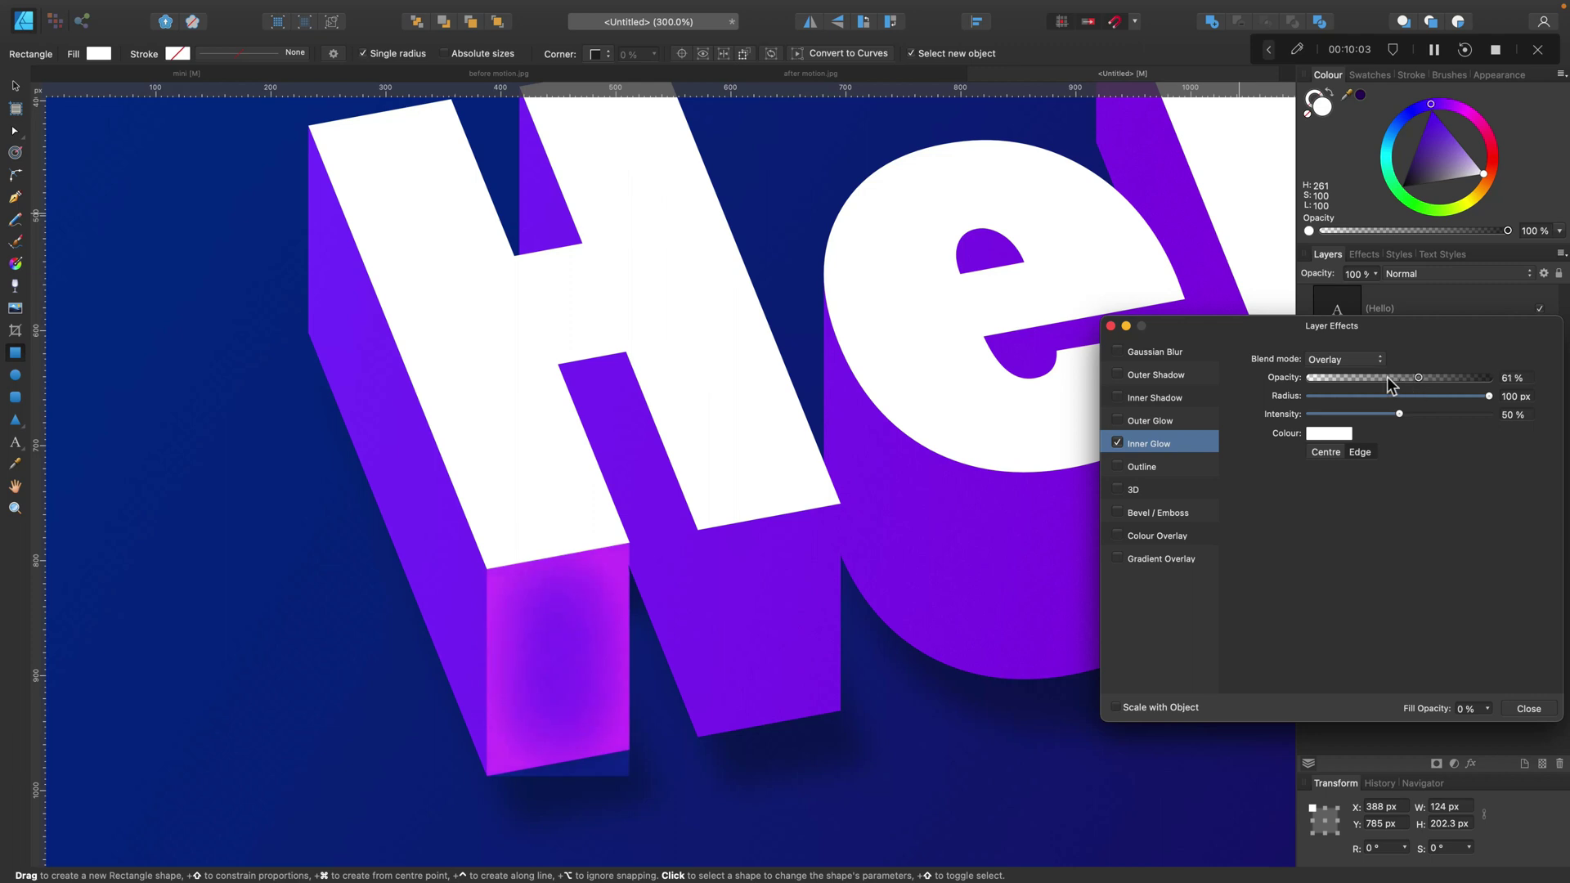
left_click(1521, 378)
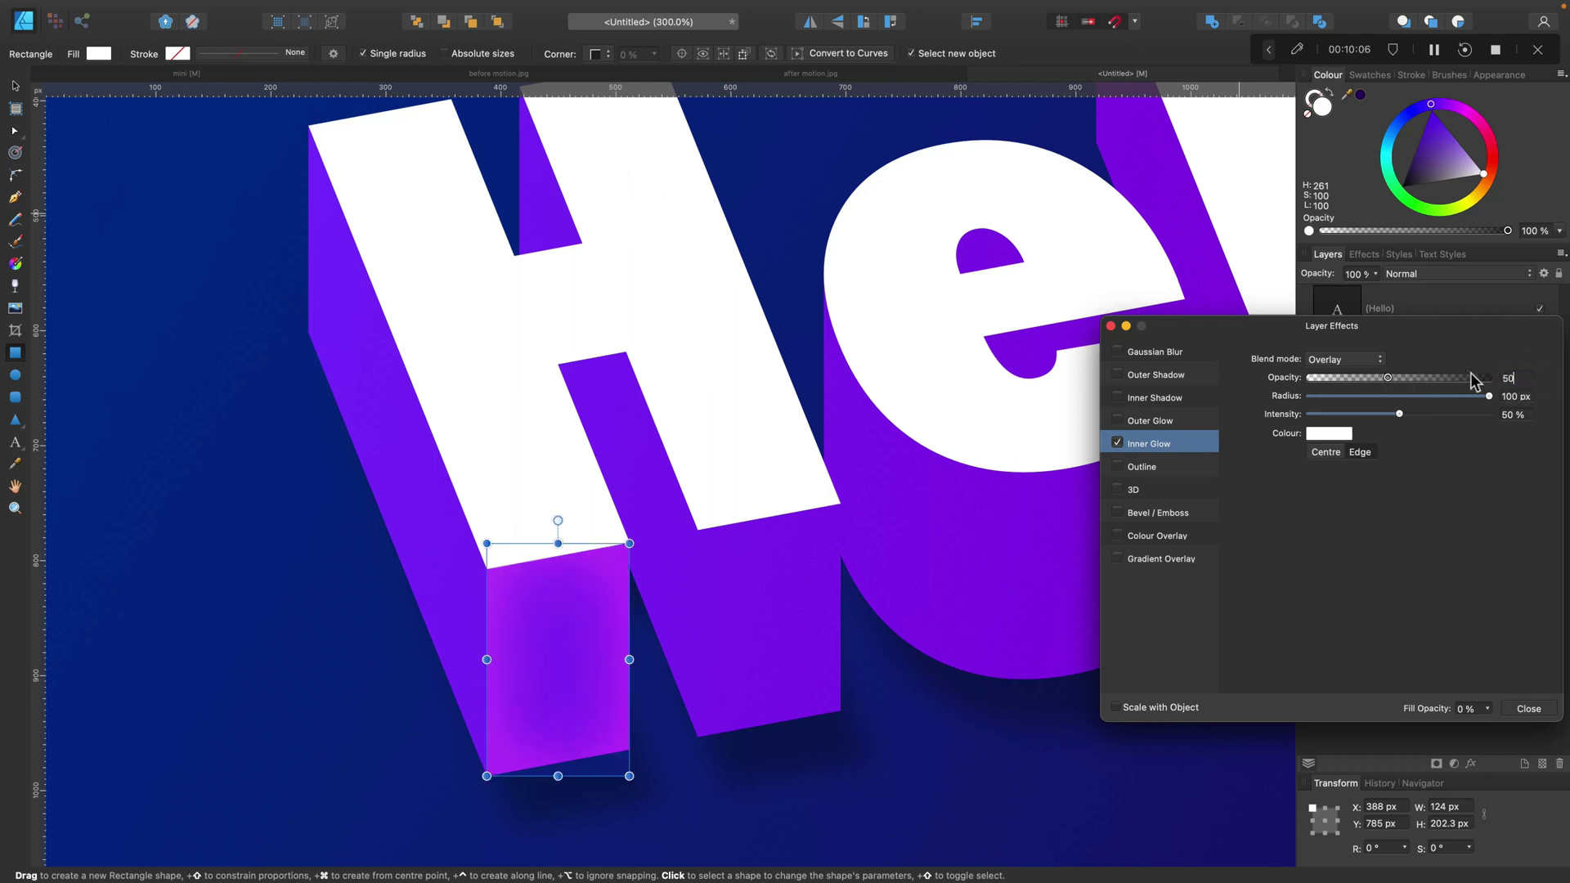
left_click(1527, 709)
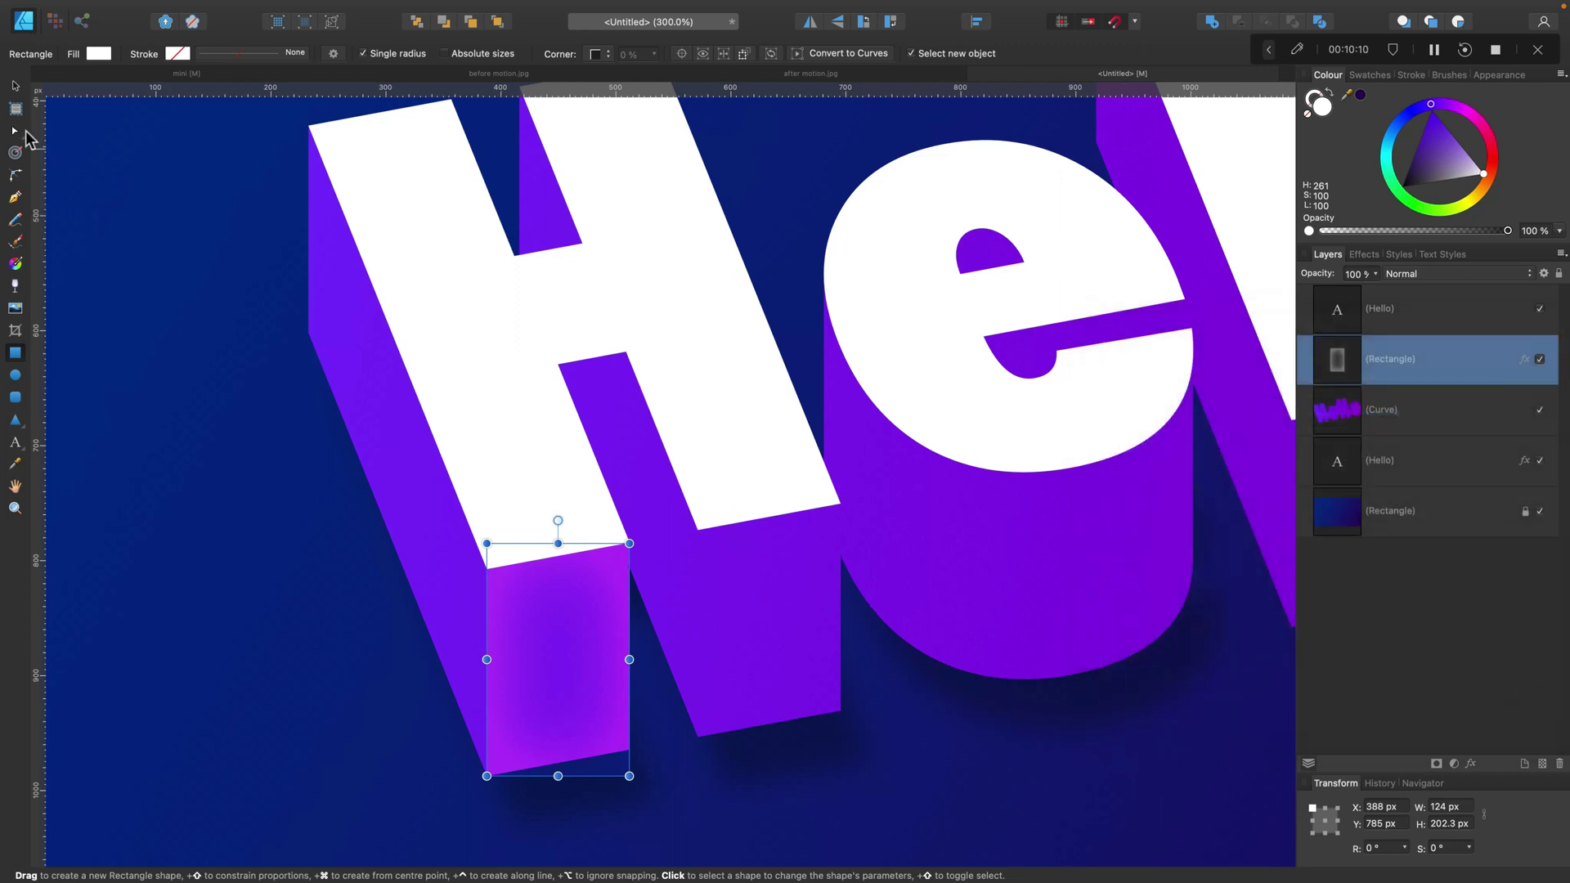
- Convert the glowing rectangle to an editable curve and zoom in on the H stem
left_click(884, 54)
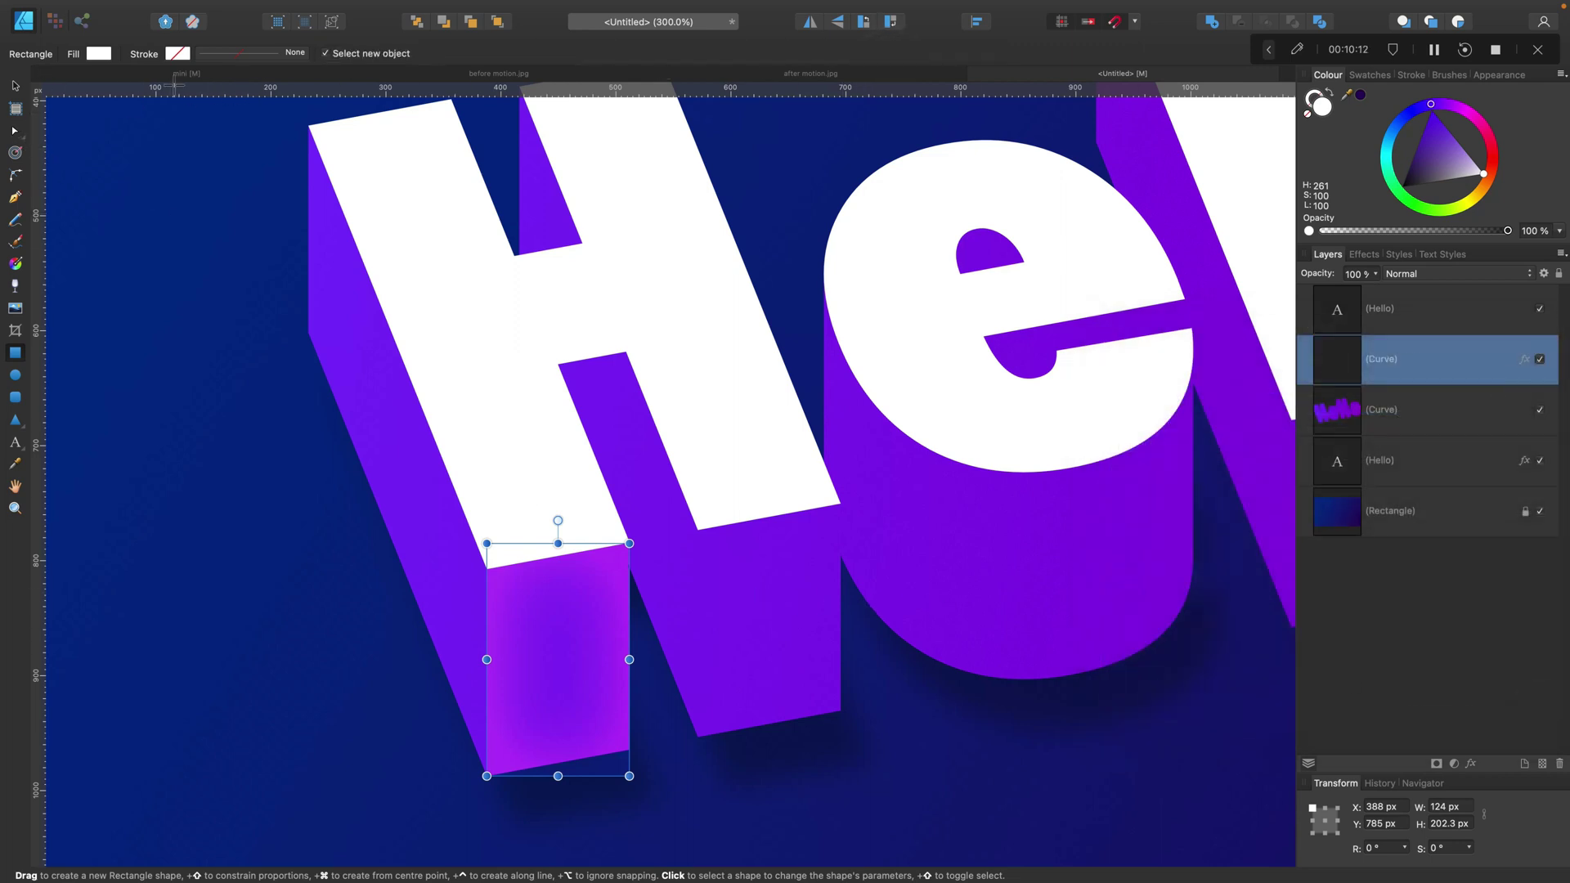
left_click(14, 130)
key("super+equal")
key("super+equal")
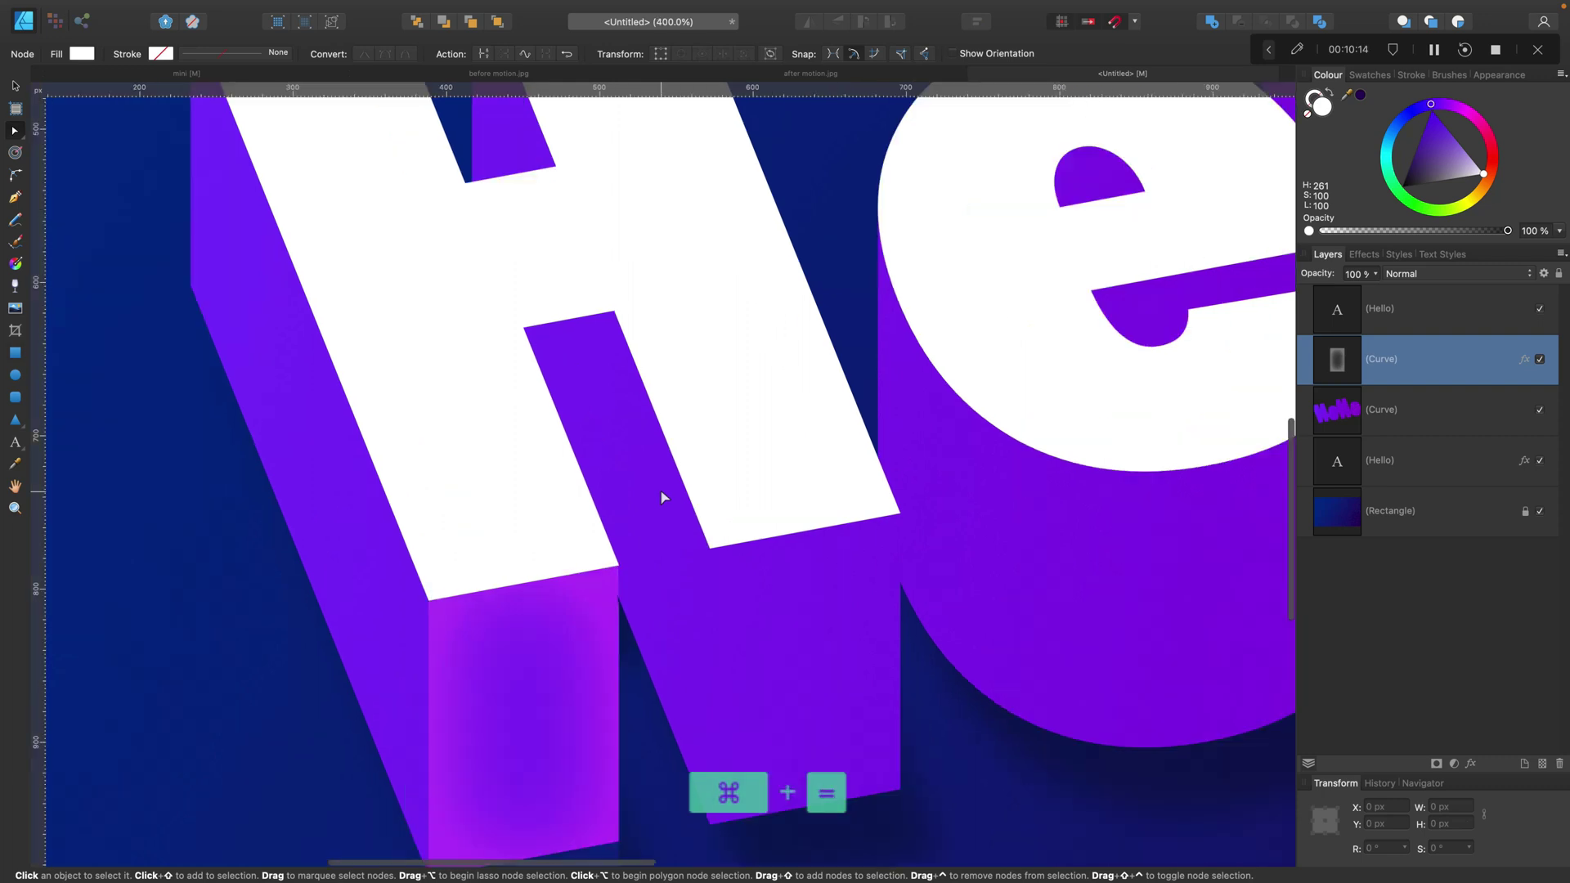
left_click_drag(519, 619, 717, 431)
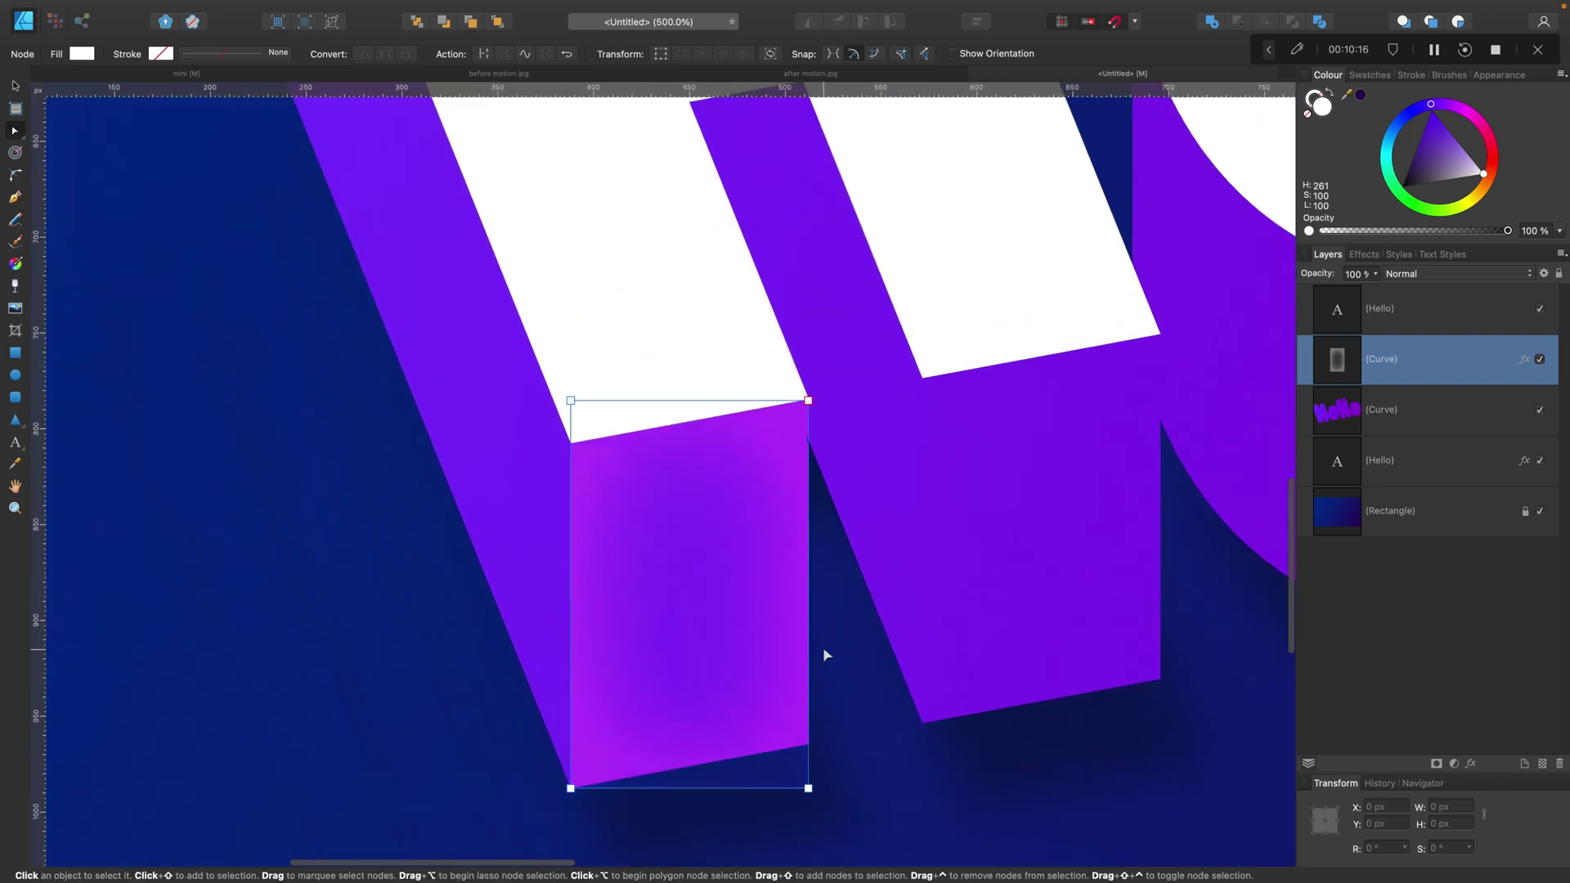
- Lock the purple extrusion, shadow text and top Hello text layers, keeping the glow curve selected
left_click(801, 612)
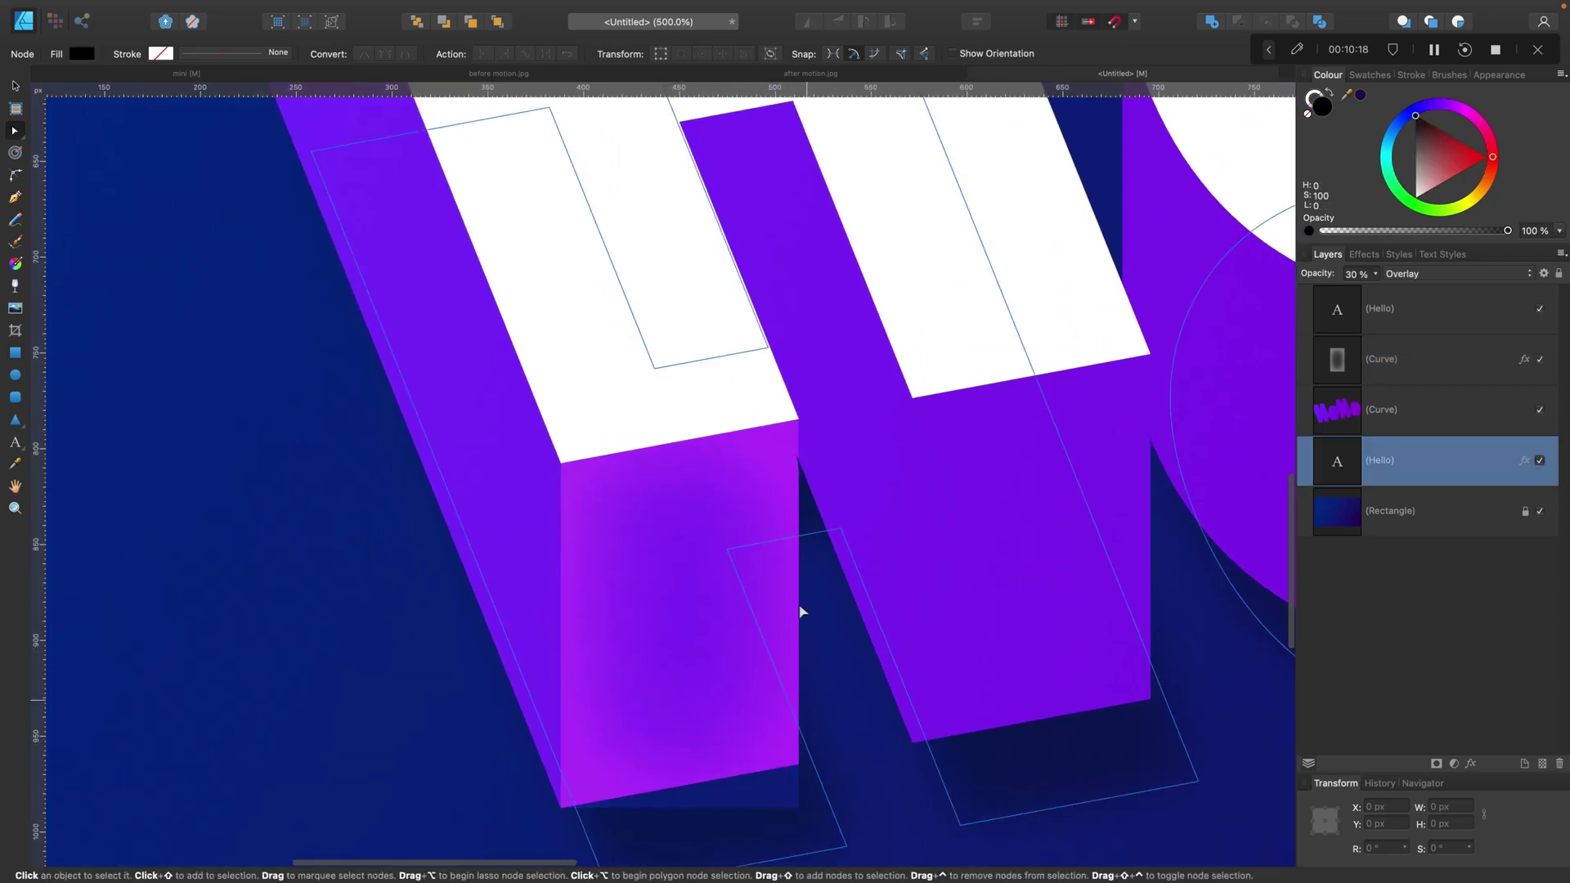
left_click(735, 610)
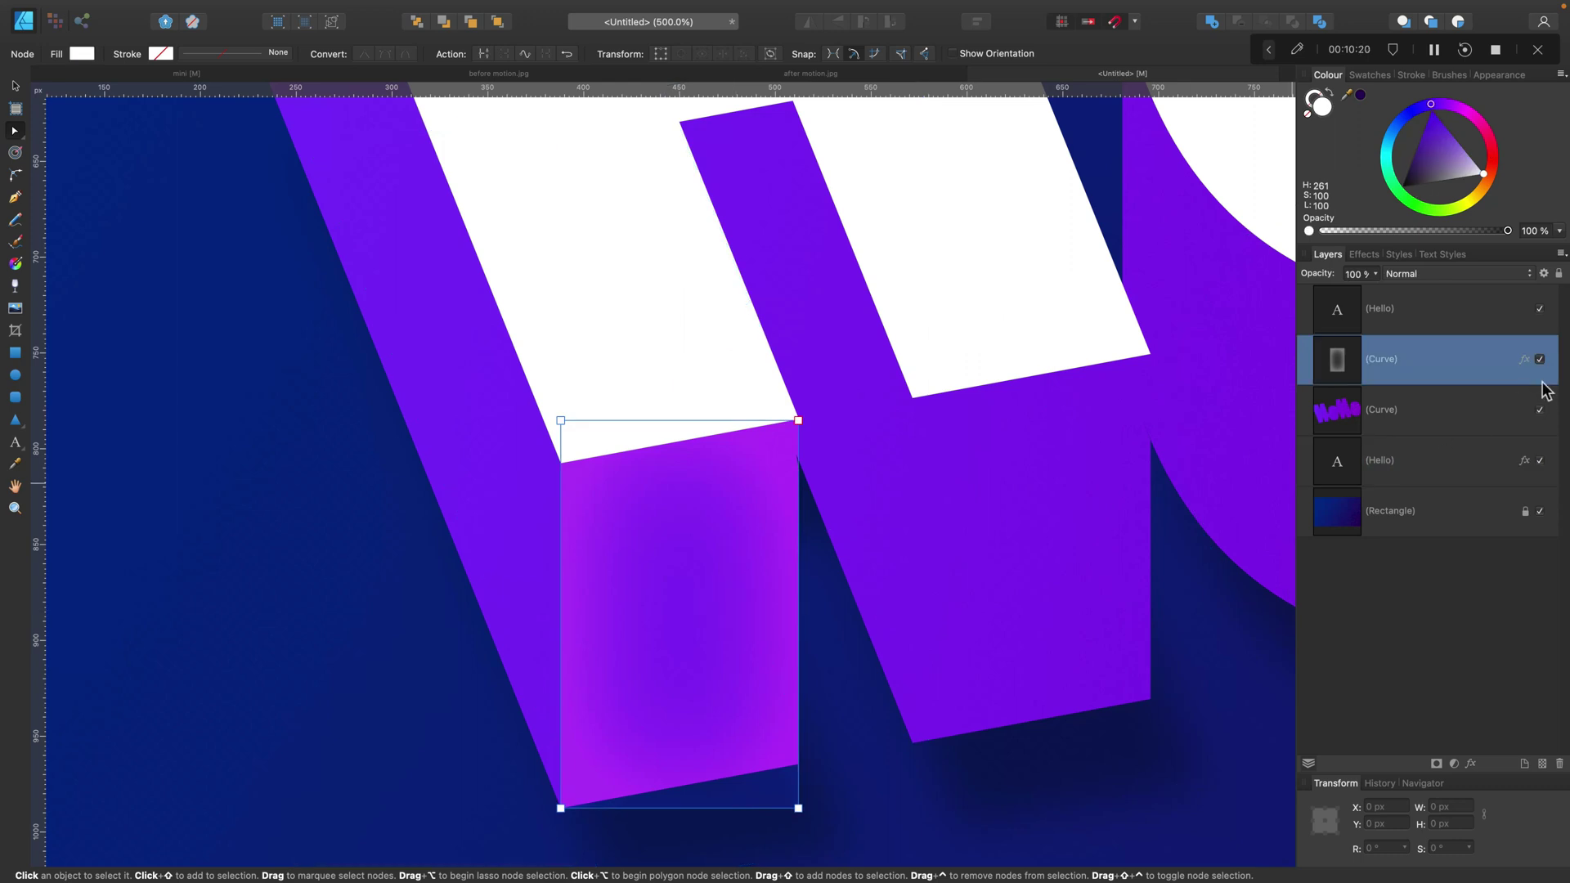
left_click(1498, 405)
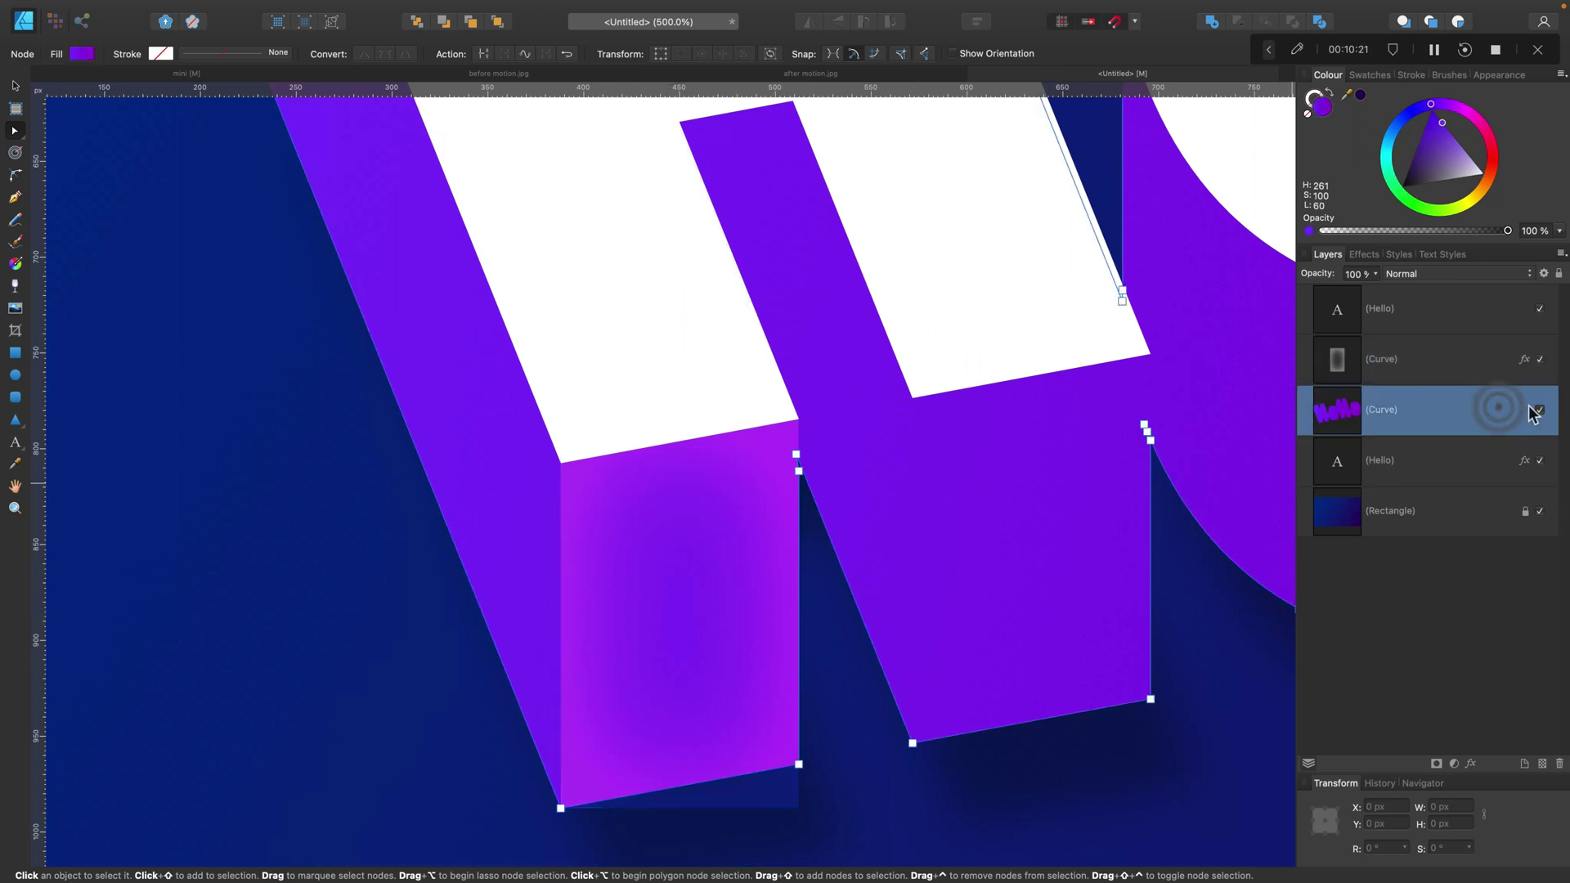
left_click(1559, 275)
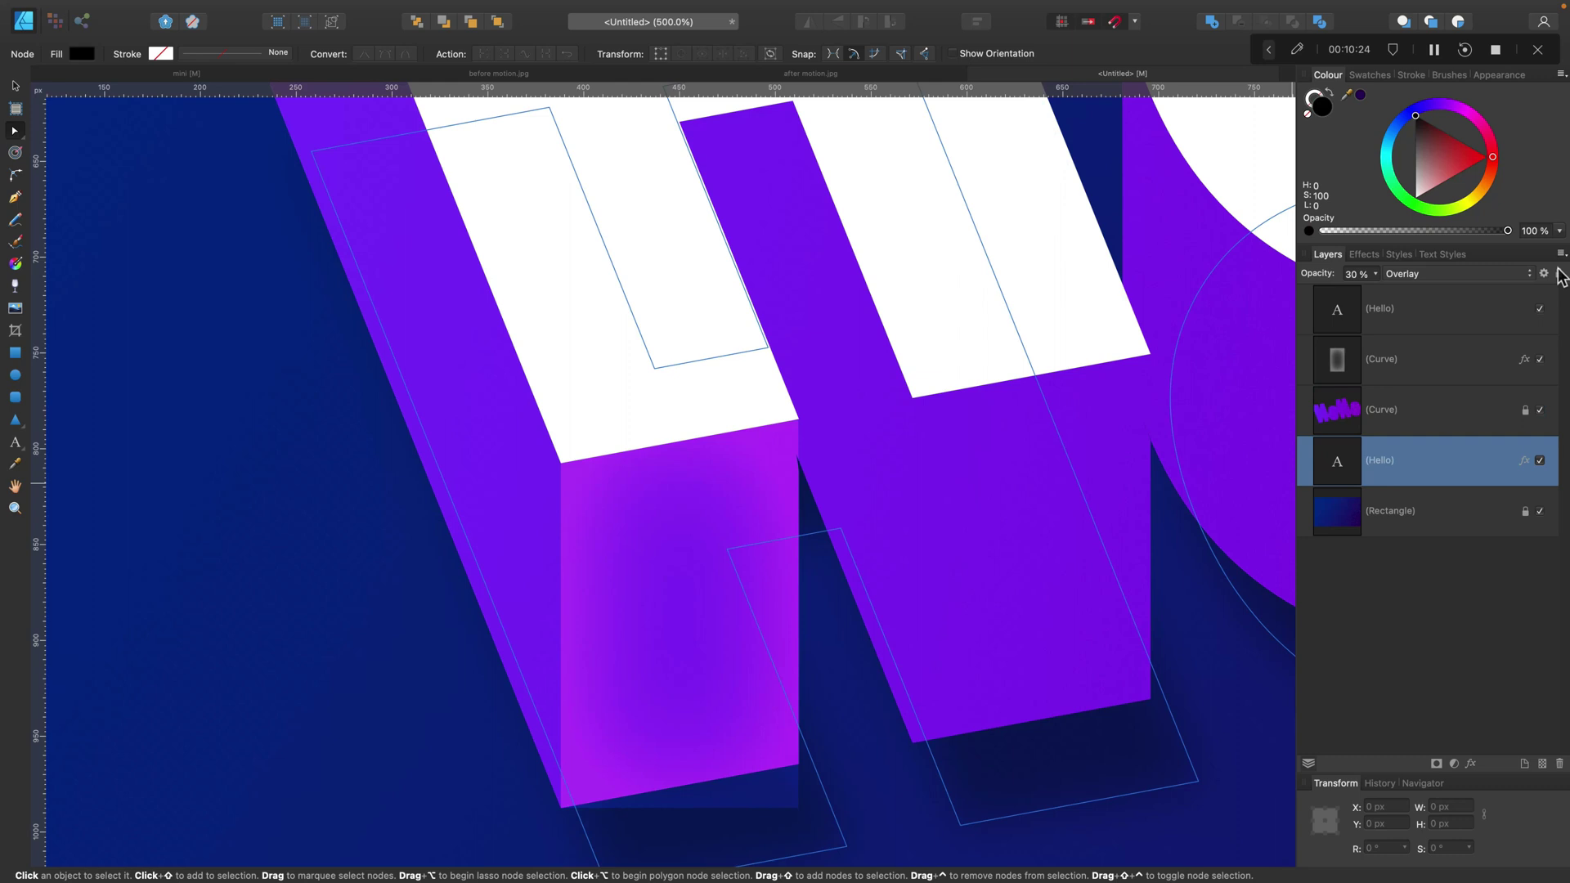
left_click(1450, 408)
left_click(1457, 320)
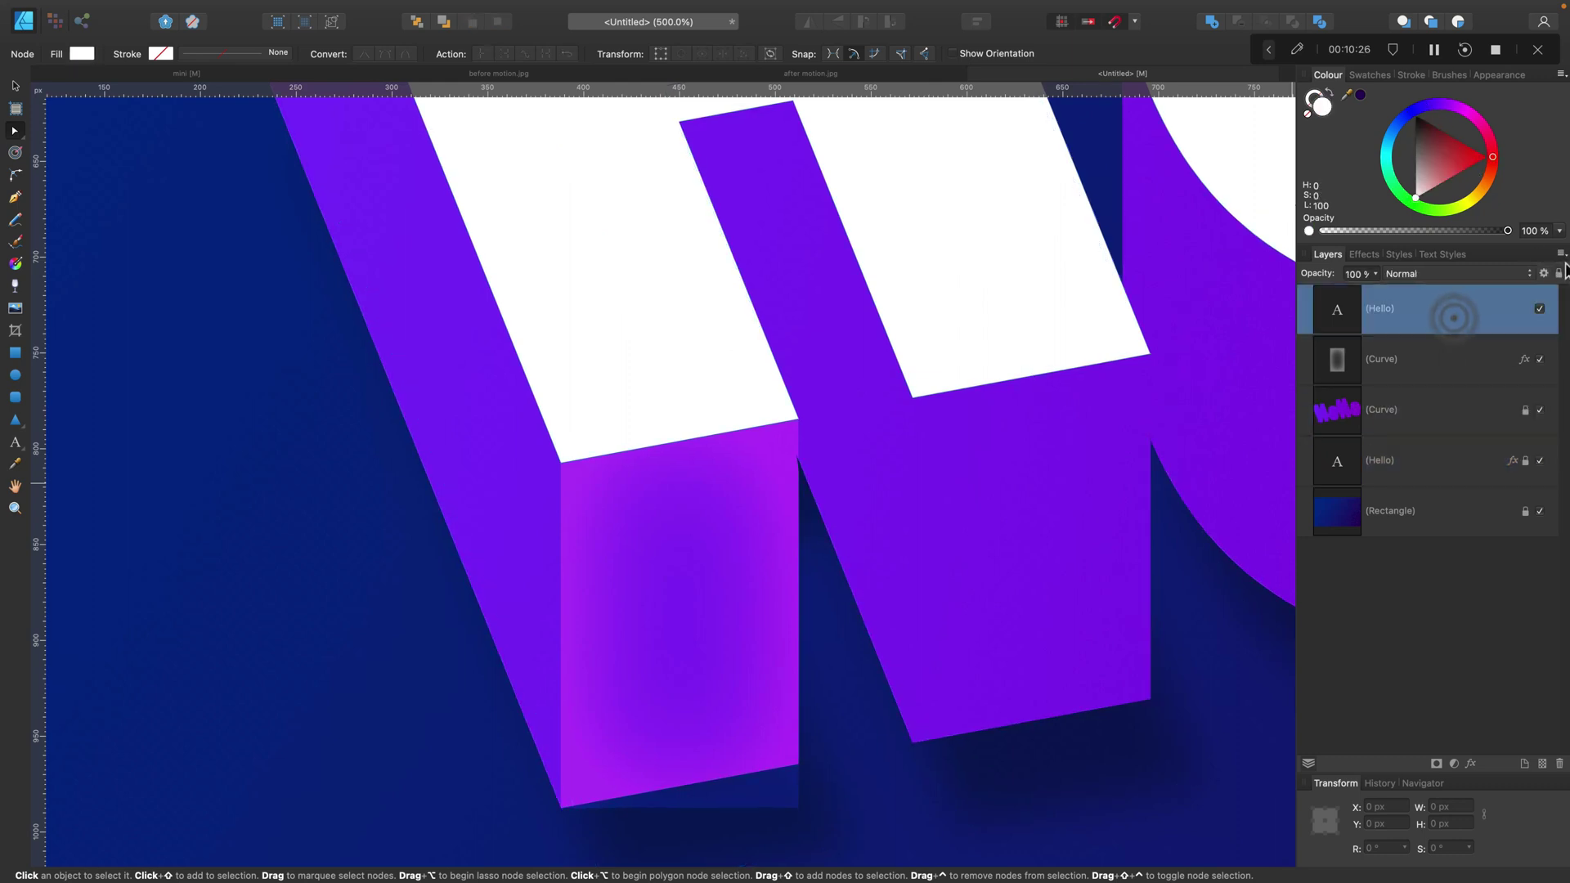
left_click(1481, 368)
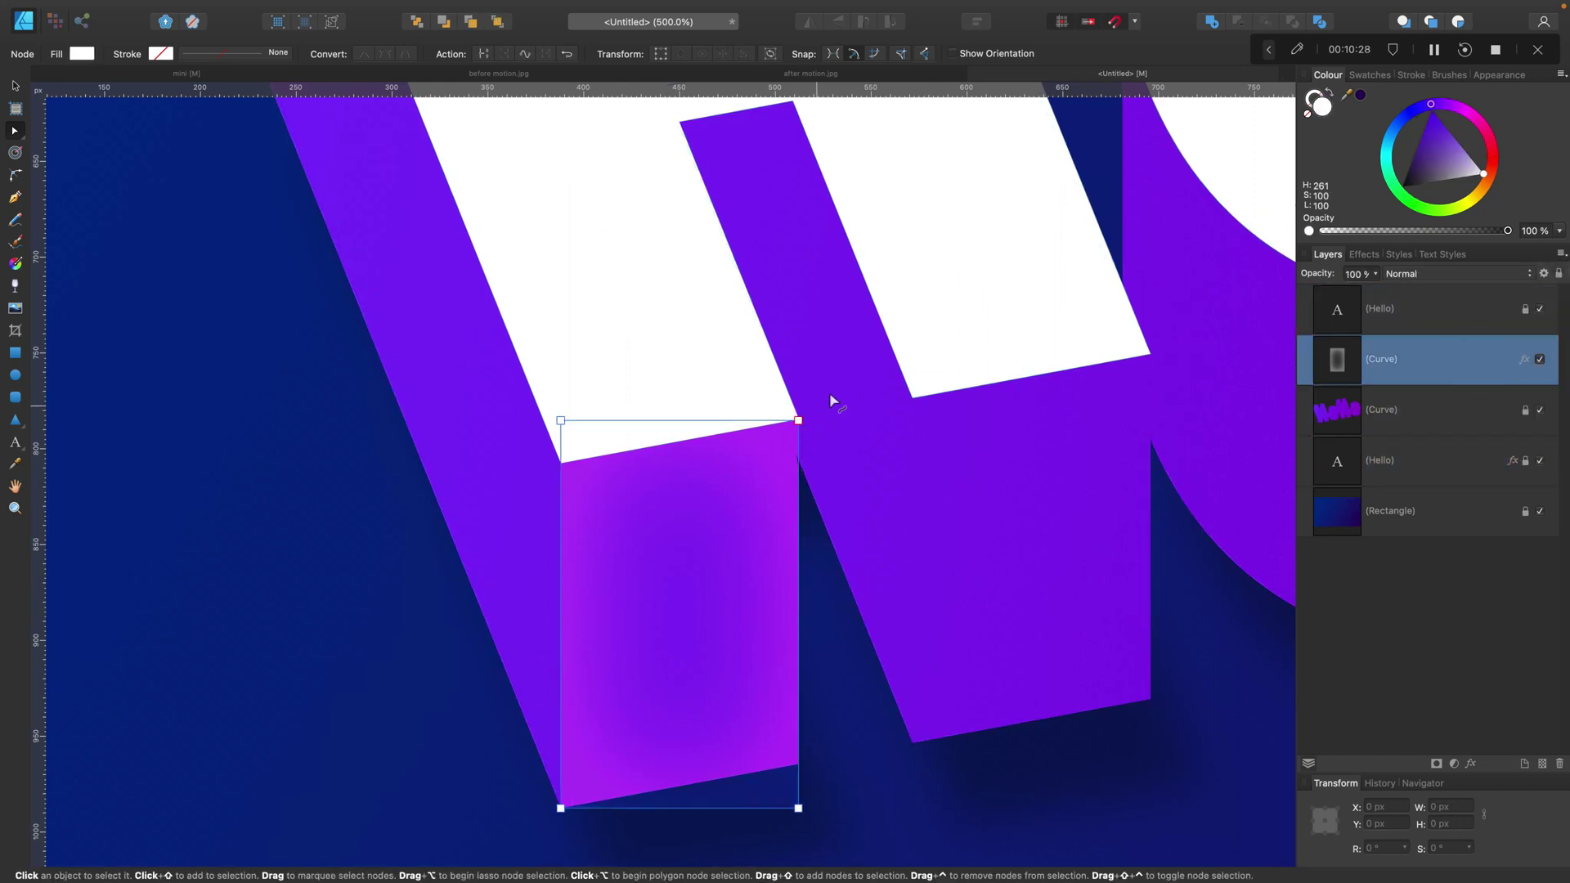
- Move the block's top nodes so its top edge slants to match the H's stem face
left_click_drag(830, 403, 799, 766)
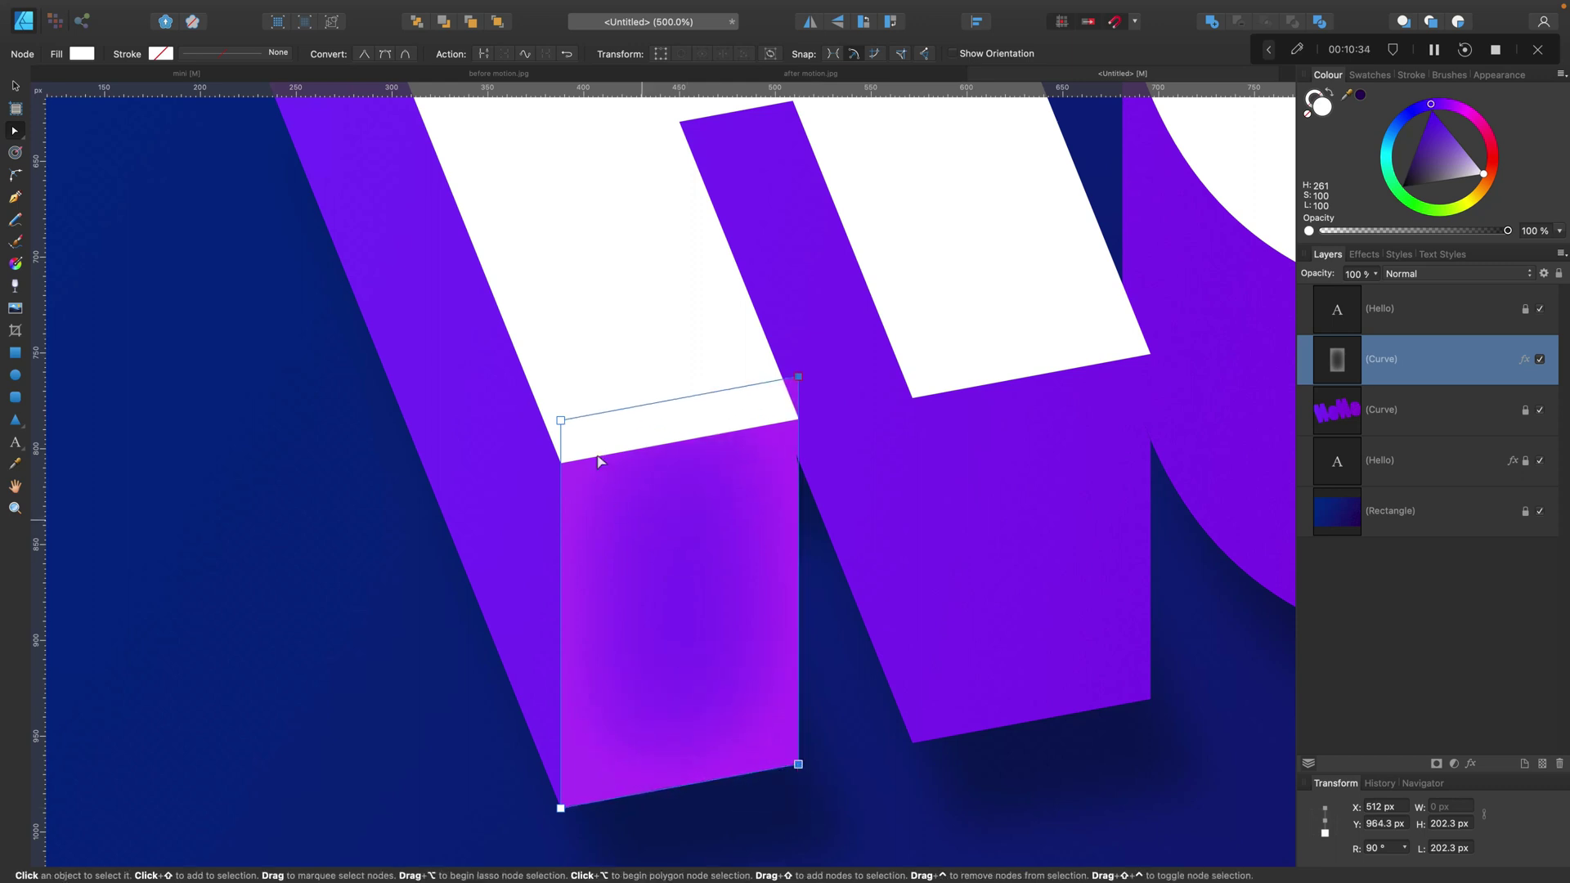
left_click(560, 421)
left_click(798, 376, "shift")
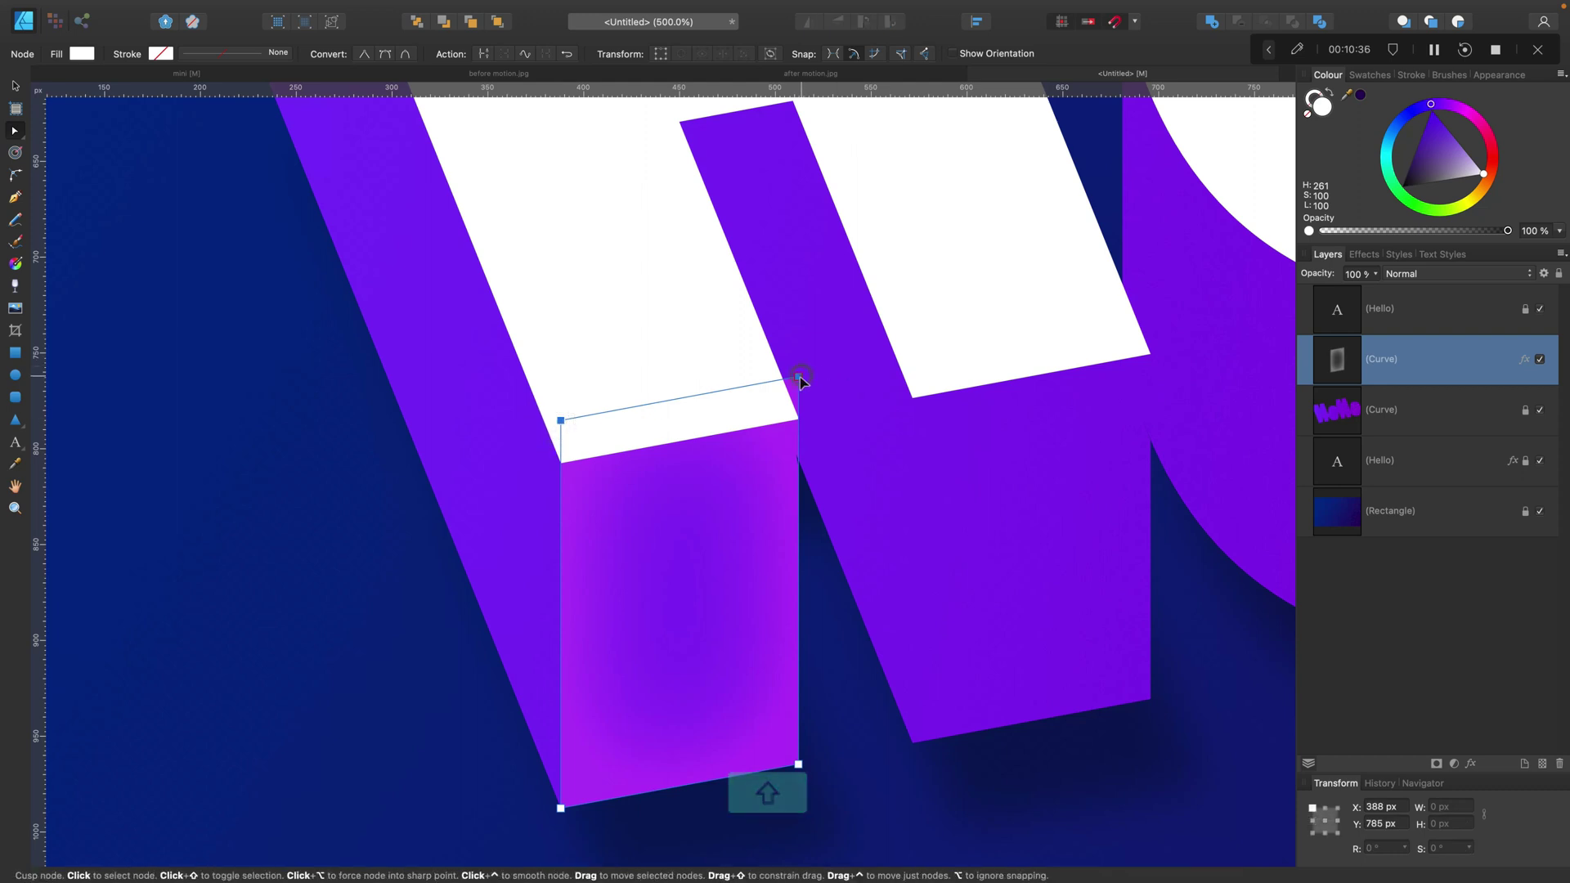
left_click_drag(798, 376, 794, 422)
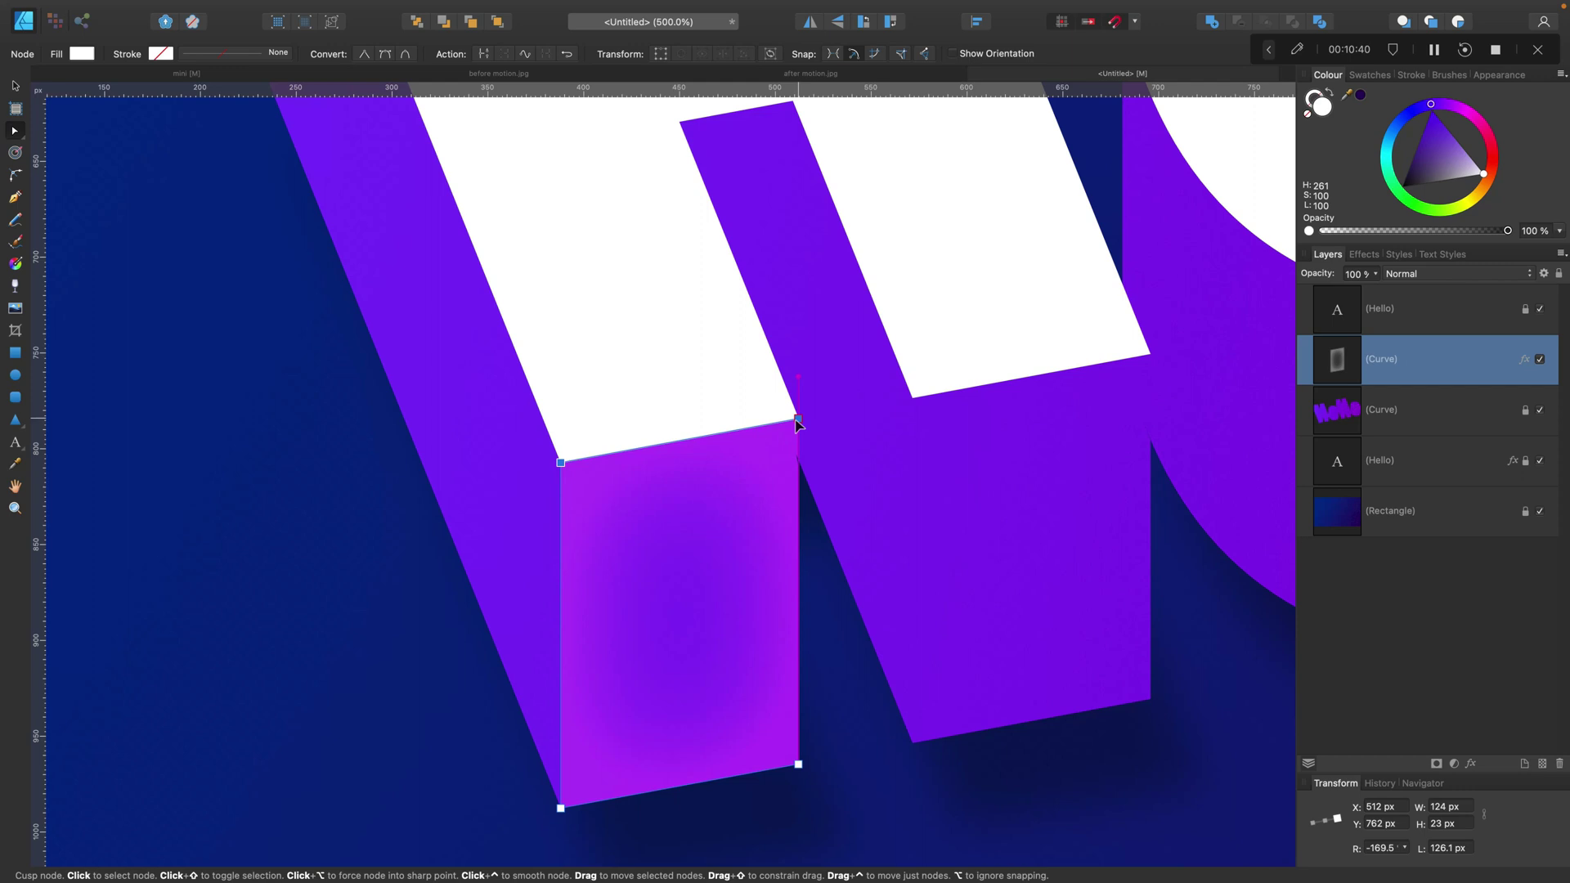
left_click(834, 473)
scroll(833, 475, "left", 1)
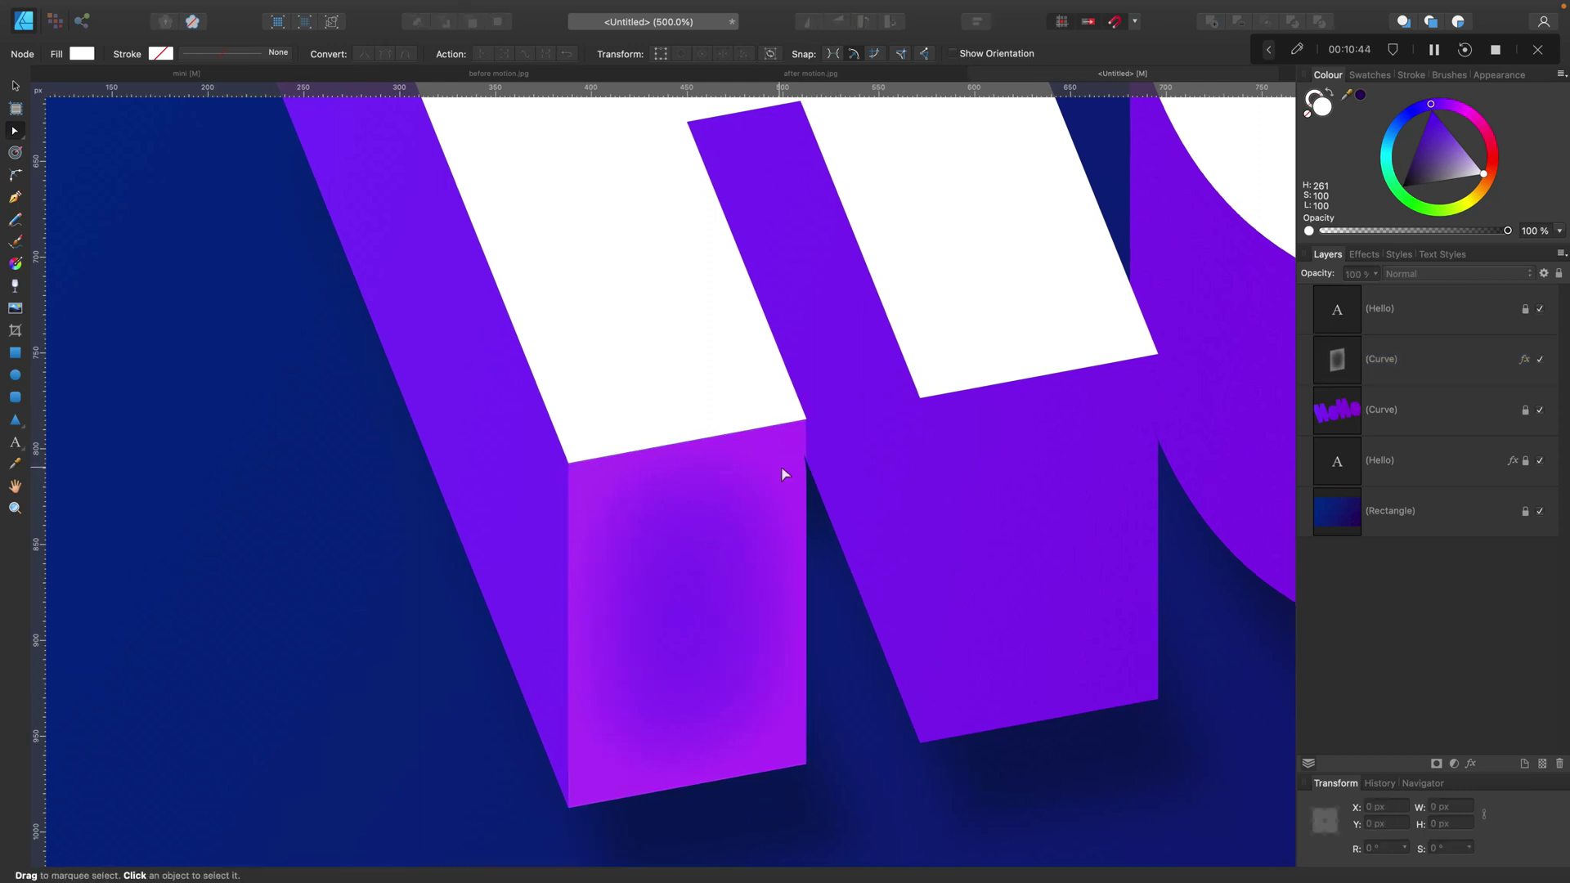
left_click(18, 87)
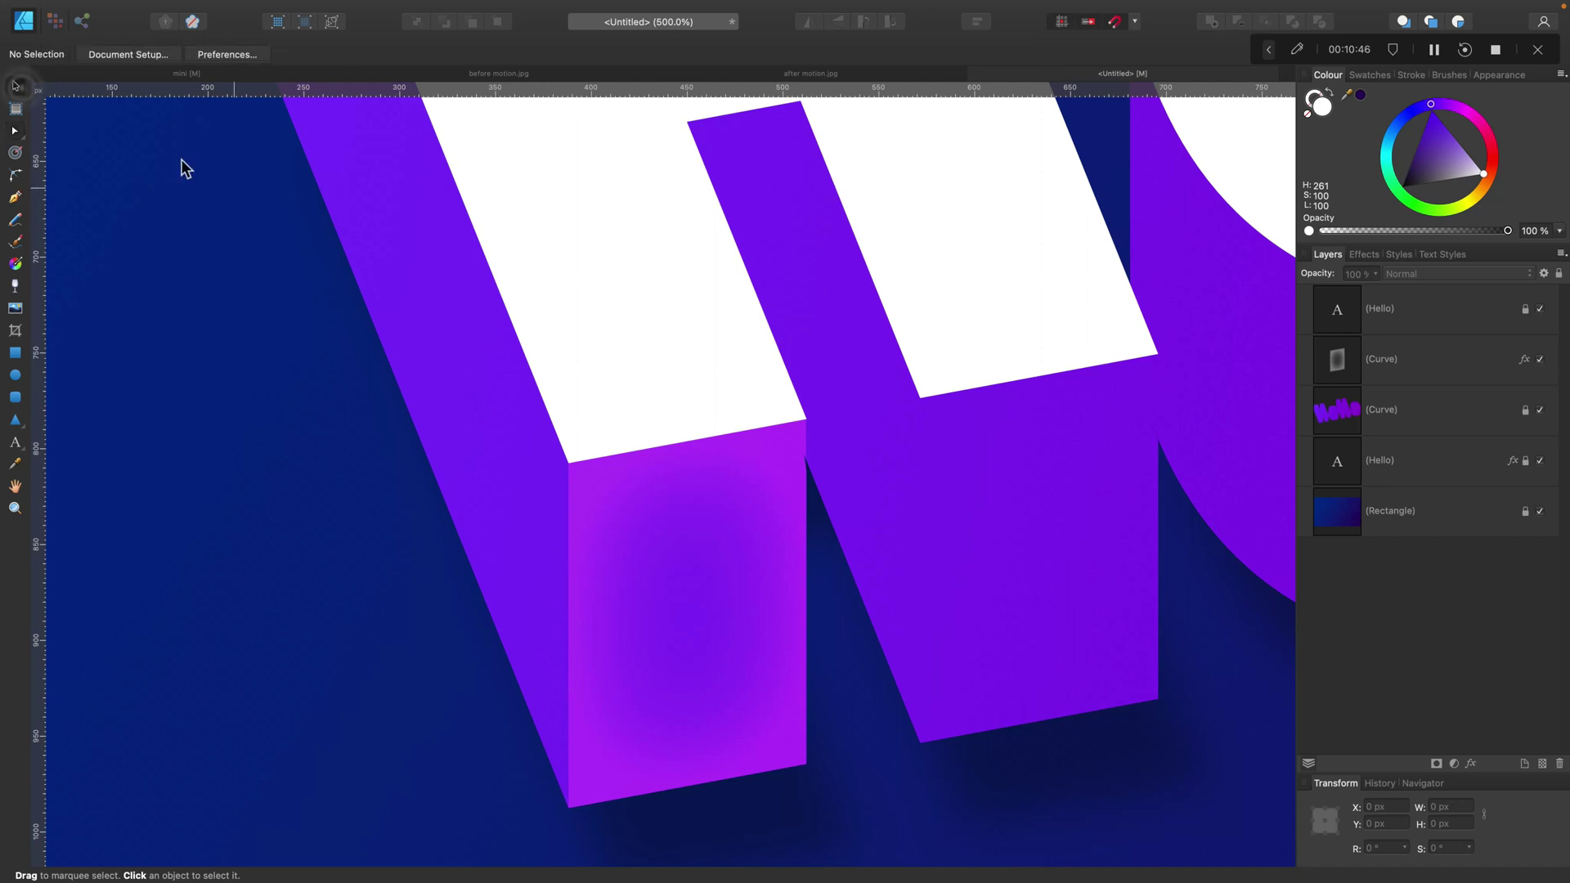
left_click(669, 527)
scroll(987, 582, "right", 2)
left_click_drag(987, 582, 632, 595)
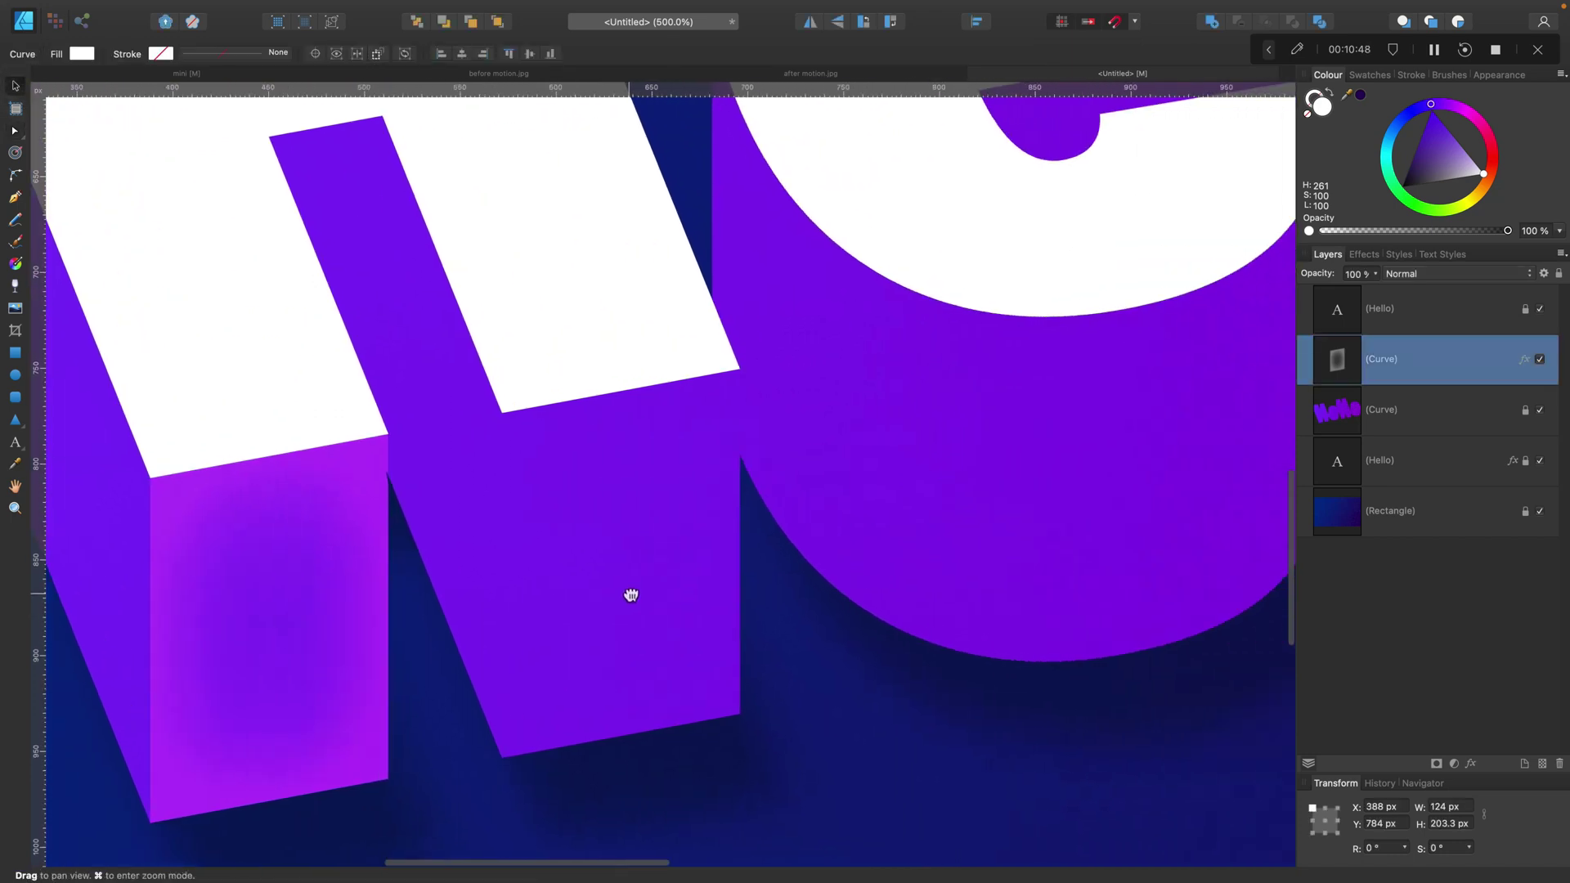
left_click_drag(332, 703, 640, 660)
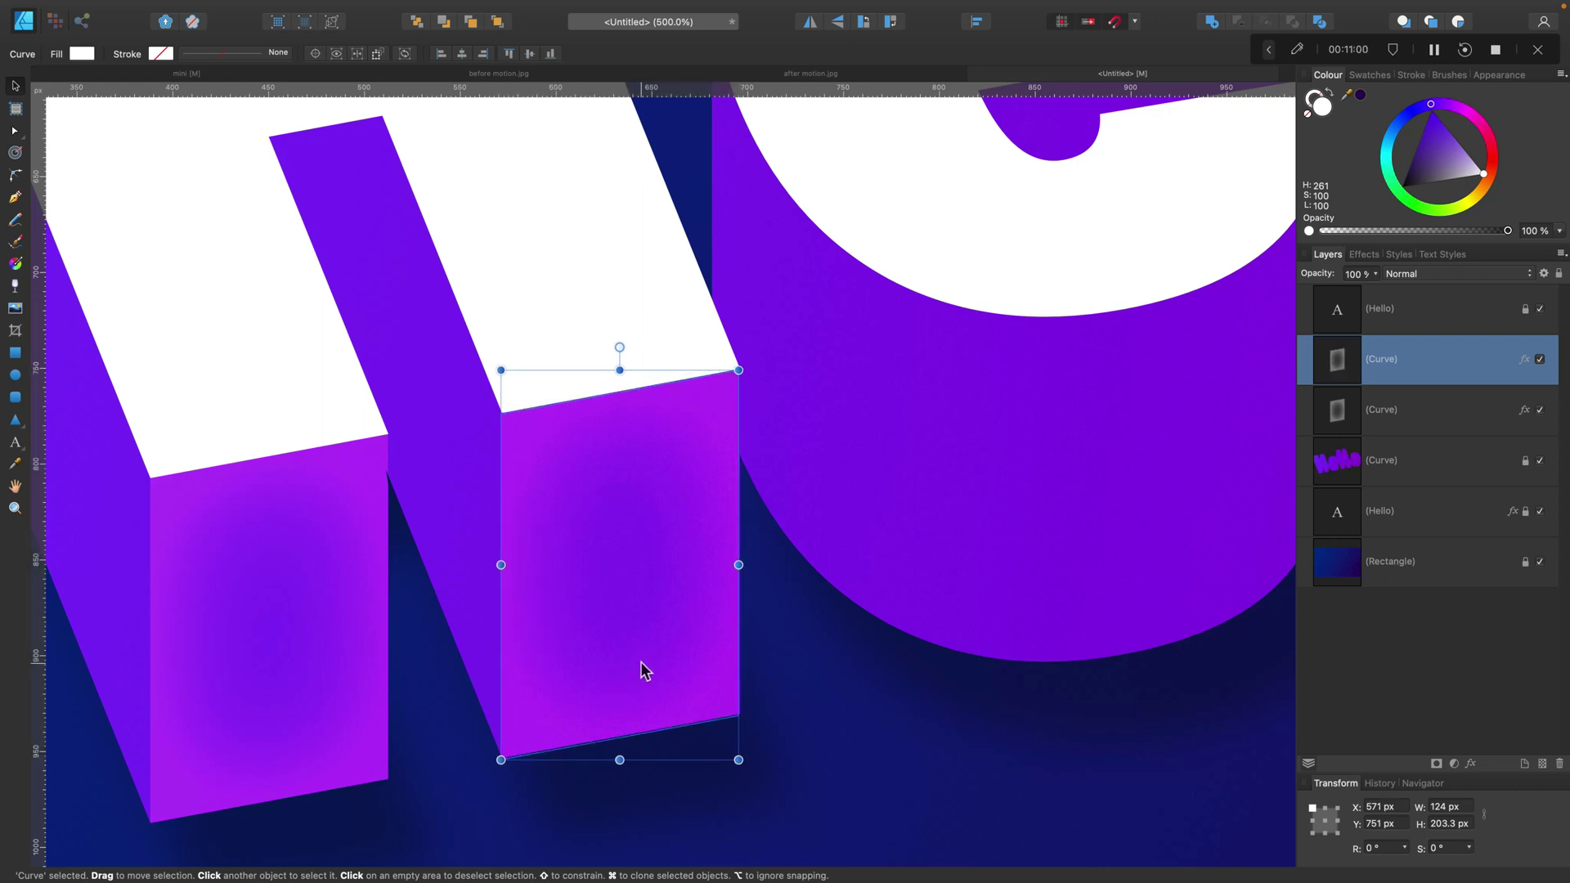
key("super+z")
key("super+minus")
key("super+minus")
key("super+minus")
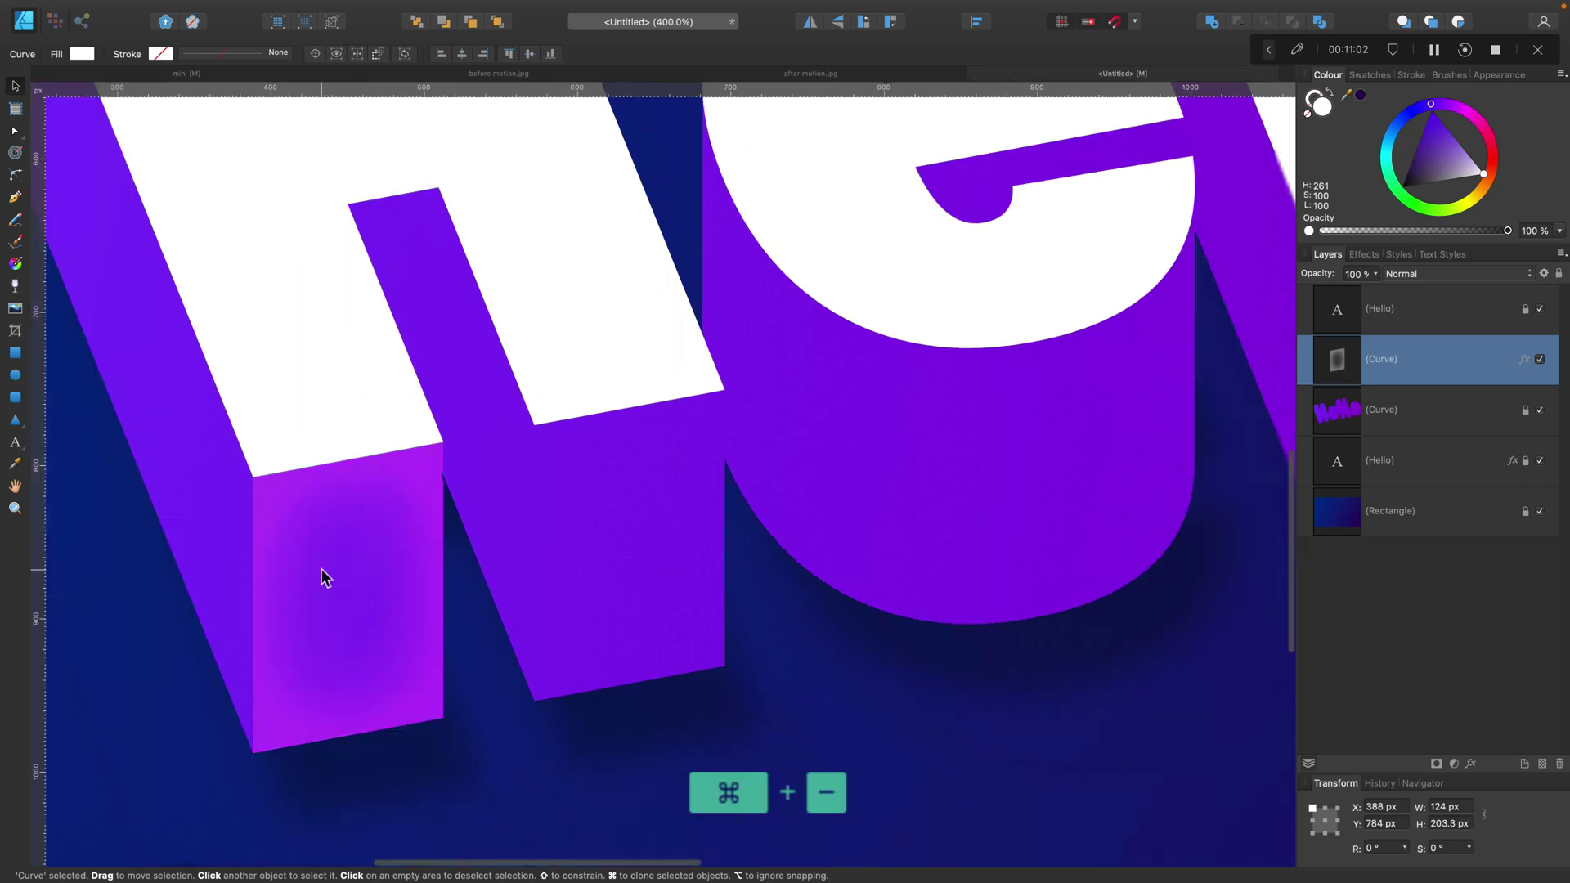
left_click(625, 611)
scroll(630, 608, "up", 3)
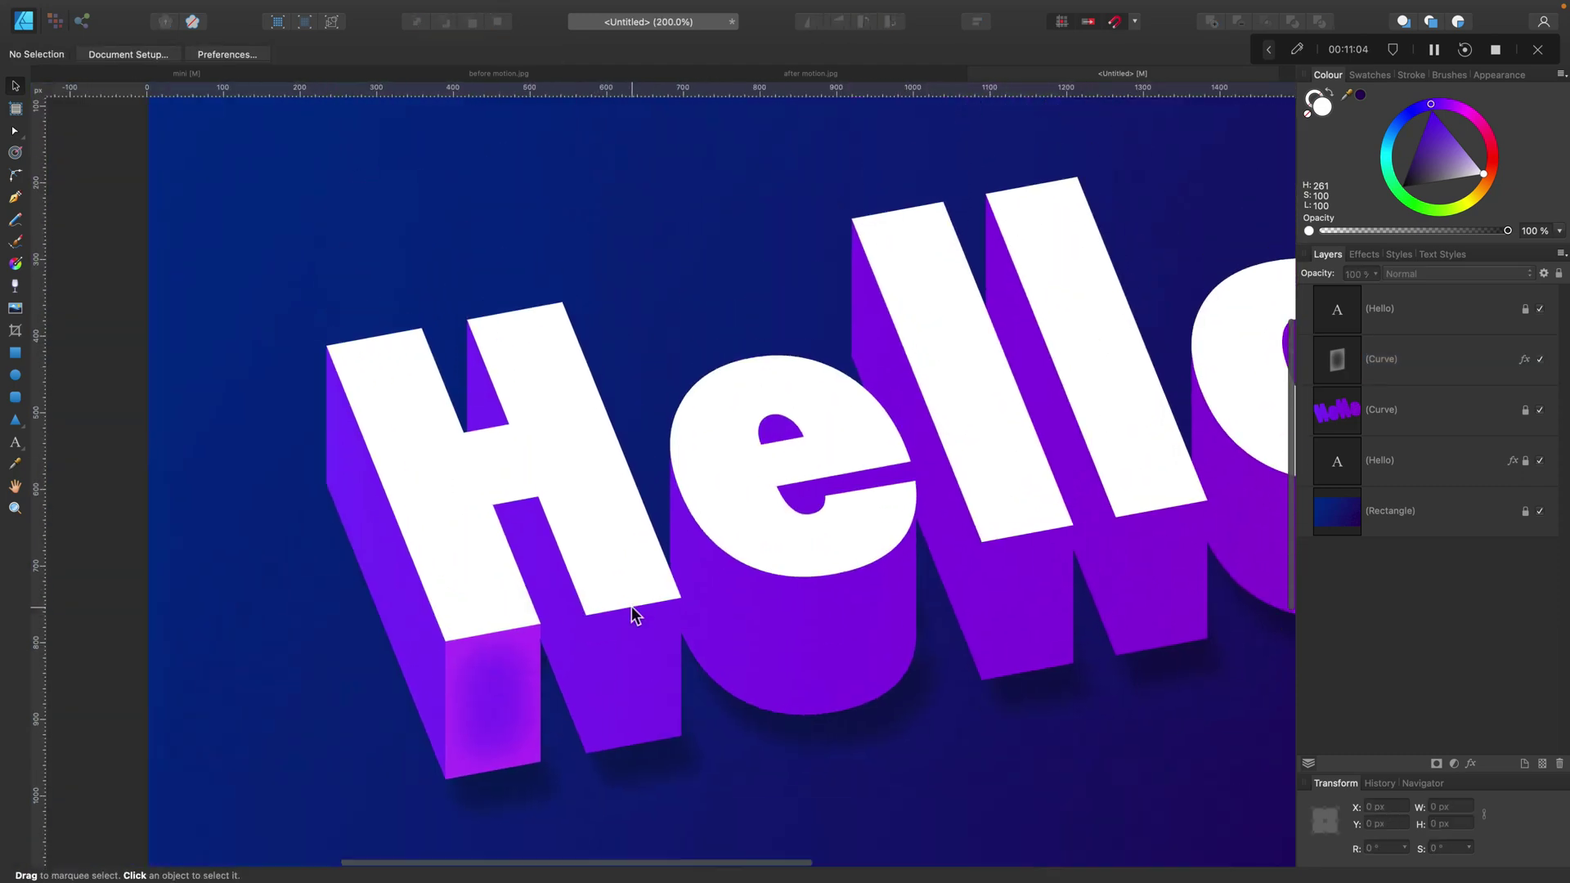
scroll(629, 606, "down", 5)
scroll(624, 605, "right", 4)
scroll(624, 605, "left", 2)
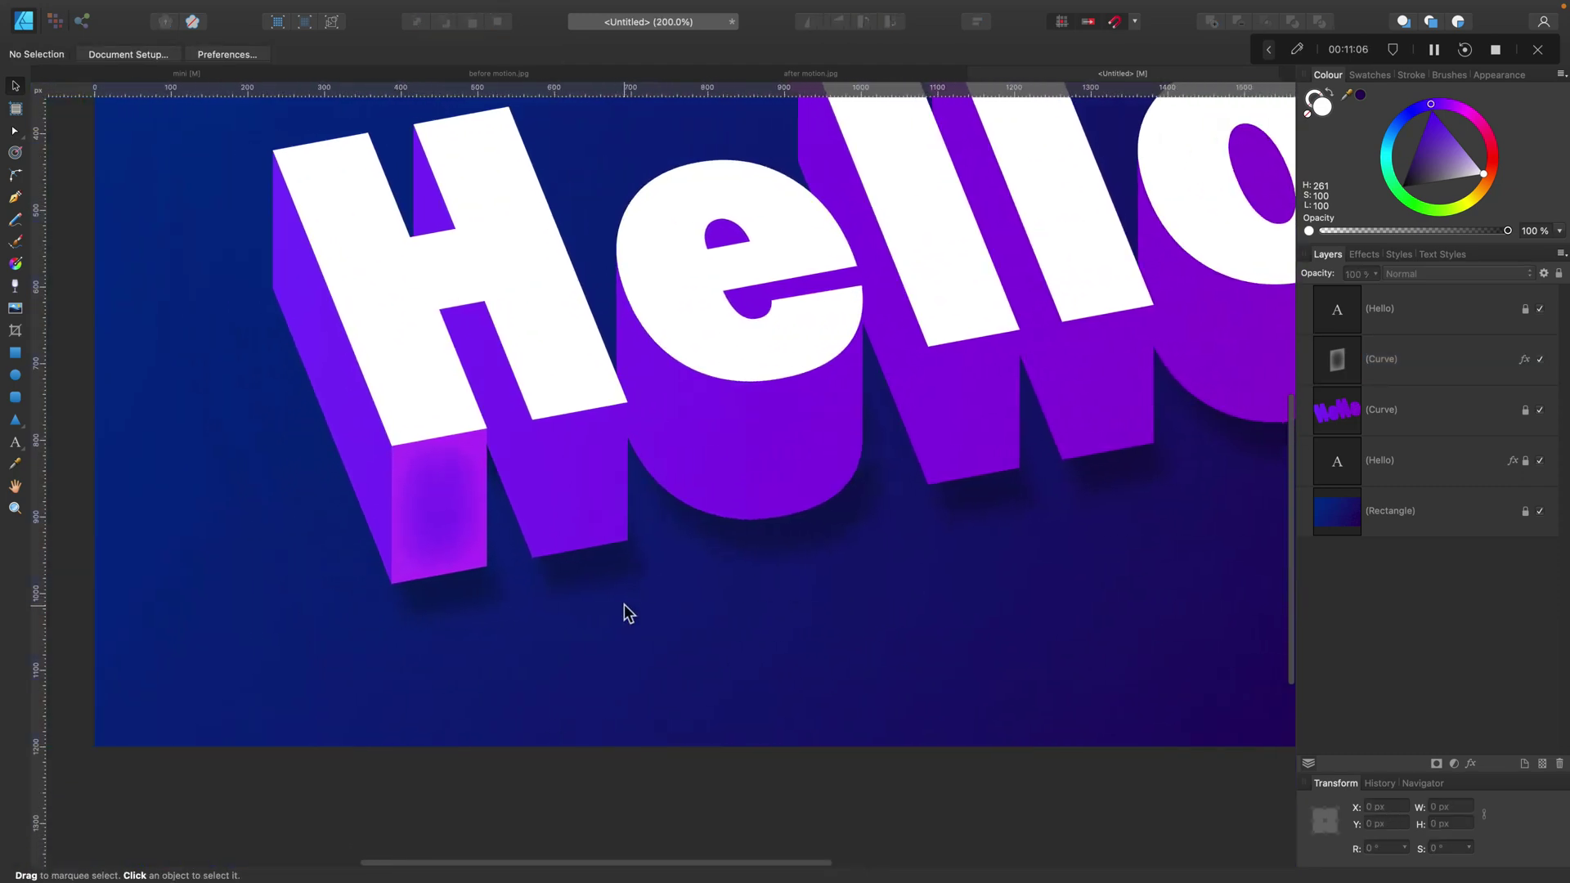
left_click(426, 475)
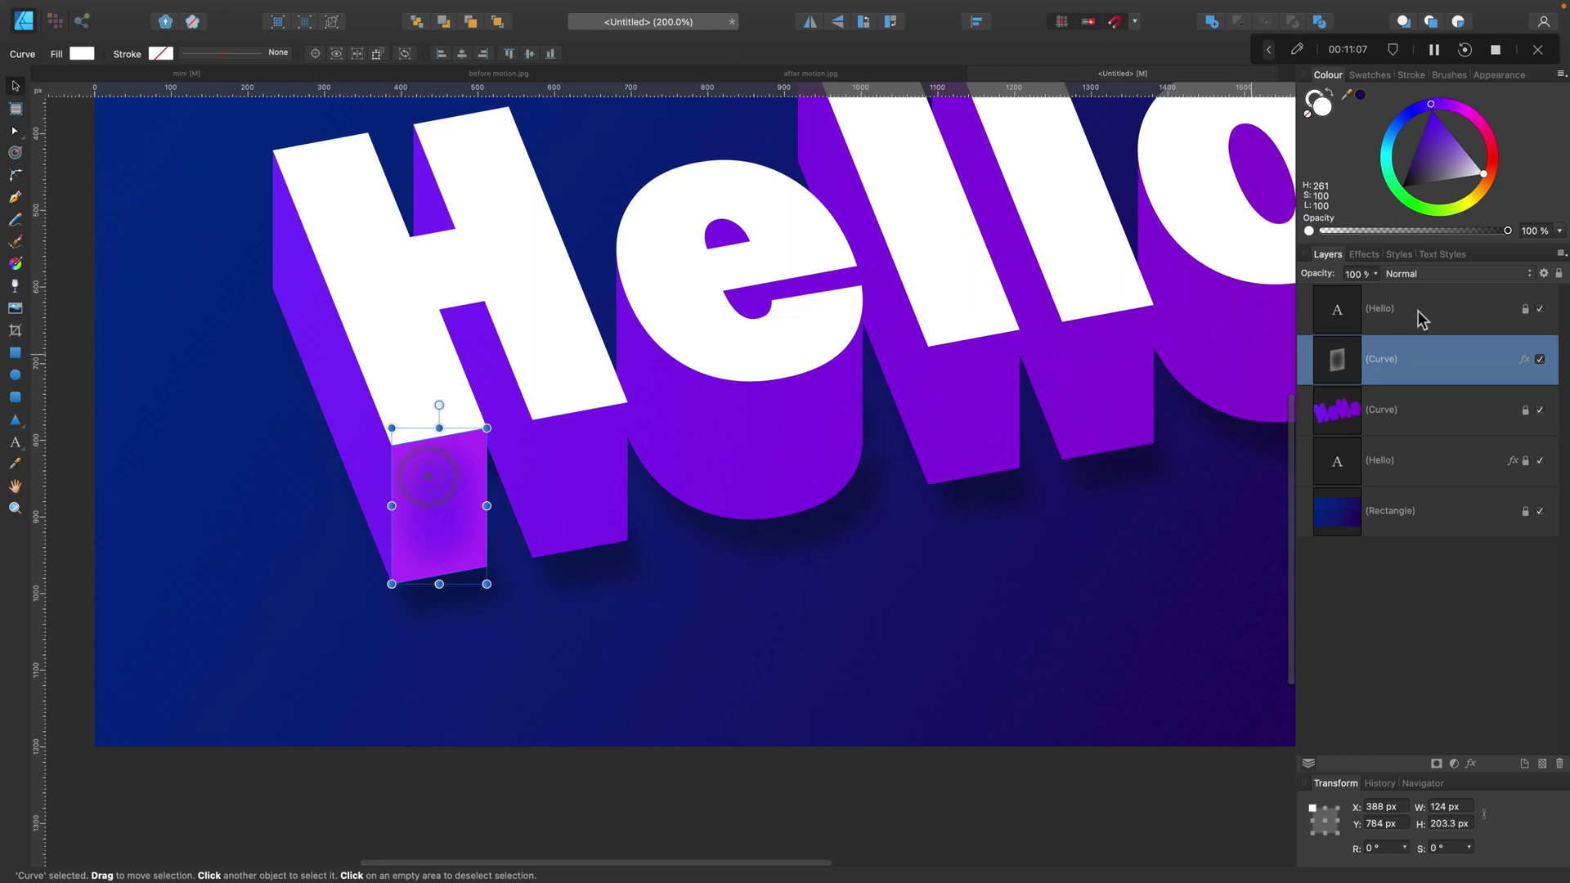
- Change the left-leg face's Inner Glow colour to a near-black with lightness 14
left_click(1515, 360)
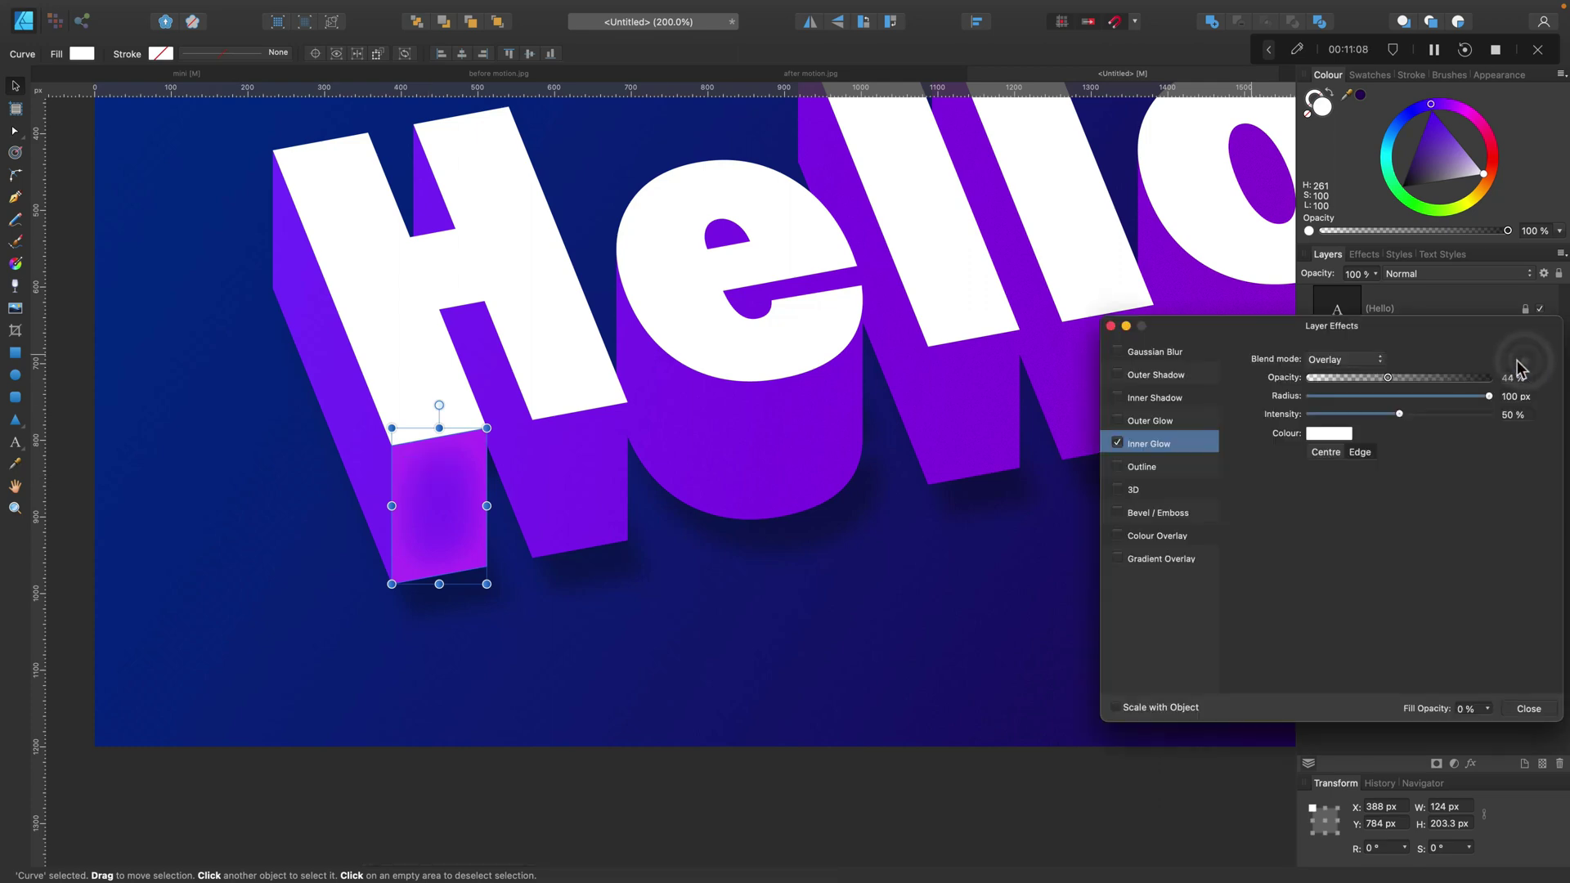
left_click(1328, 434)
left_click_drag(1382, 512, 1337, 515)
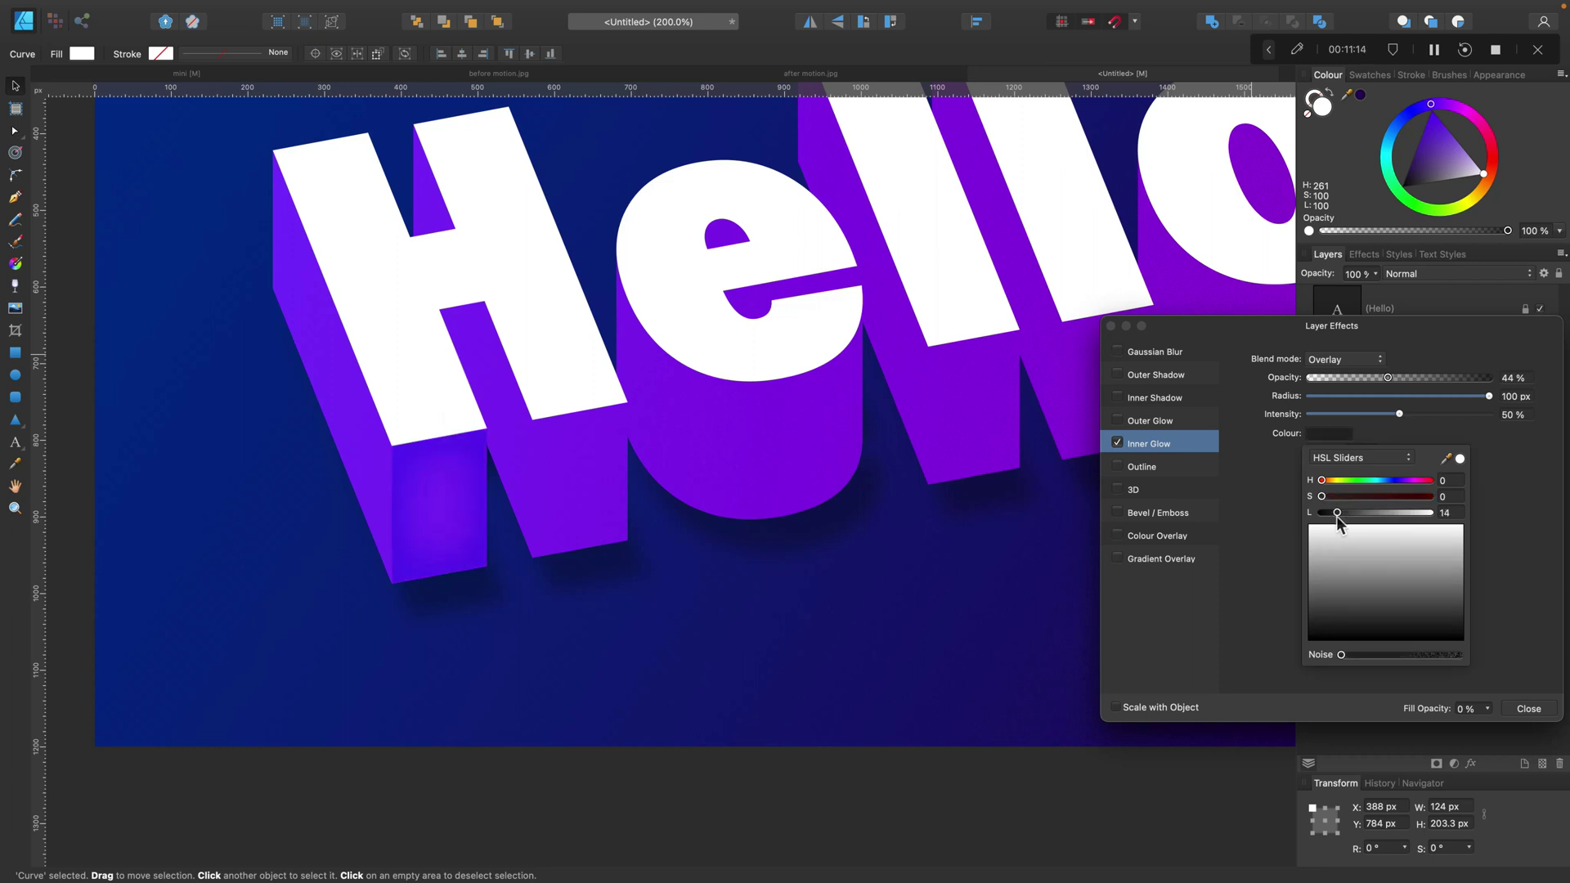
left_click(1529, 707)
left_click(1529, 708)
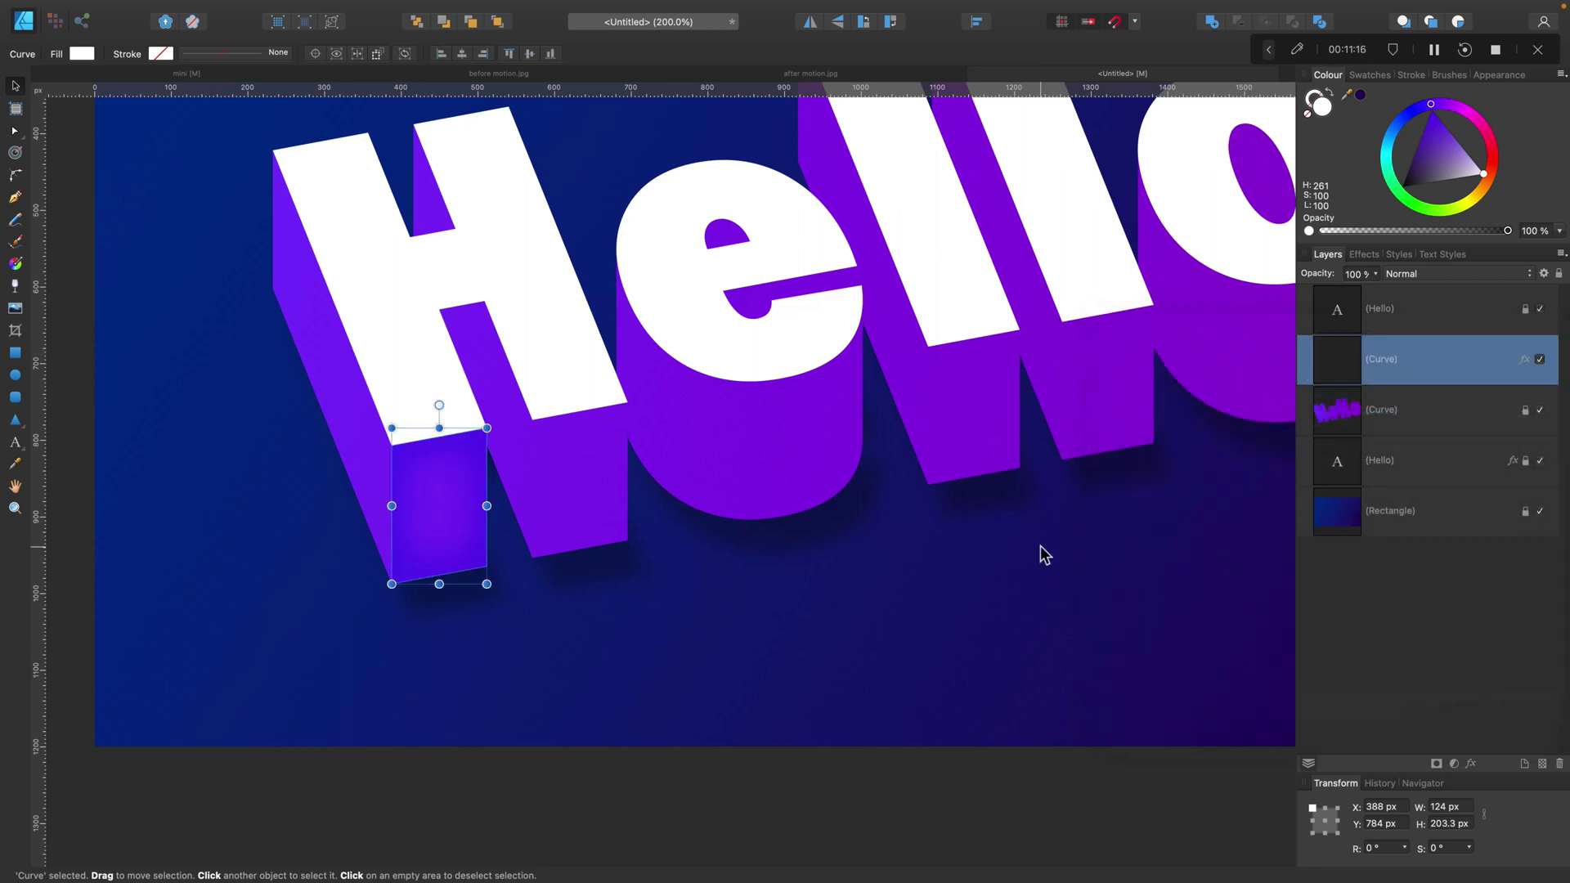
left_click(771, 575)
- Clone the shaded face onto the H's right leg and line it up with that face
key("super+equal")
key("super+equal")
key("super+equal")
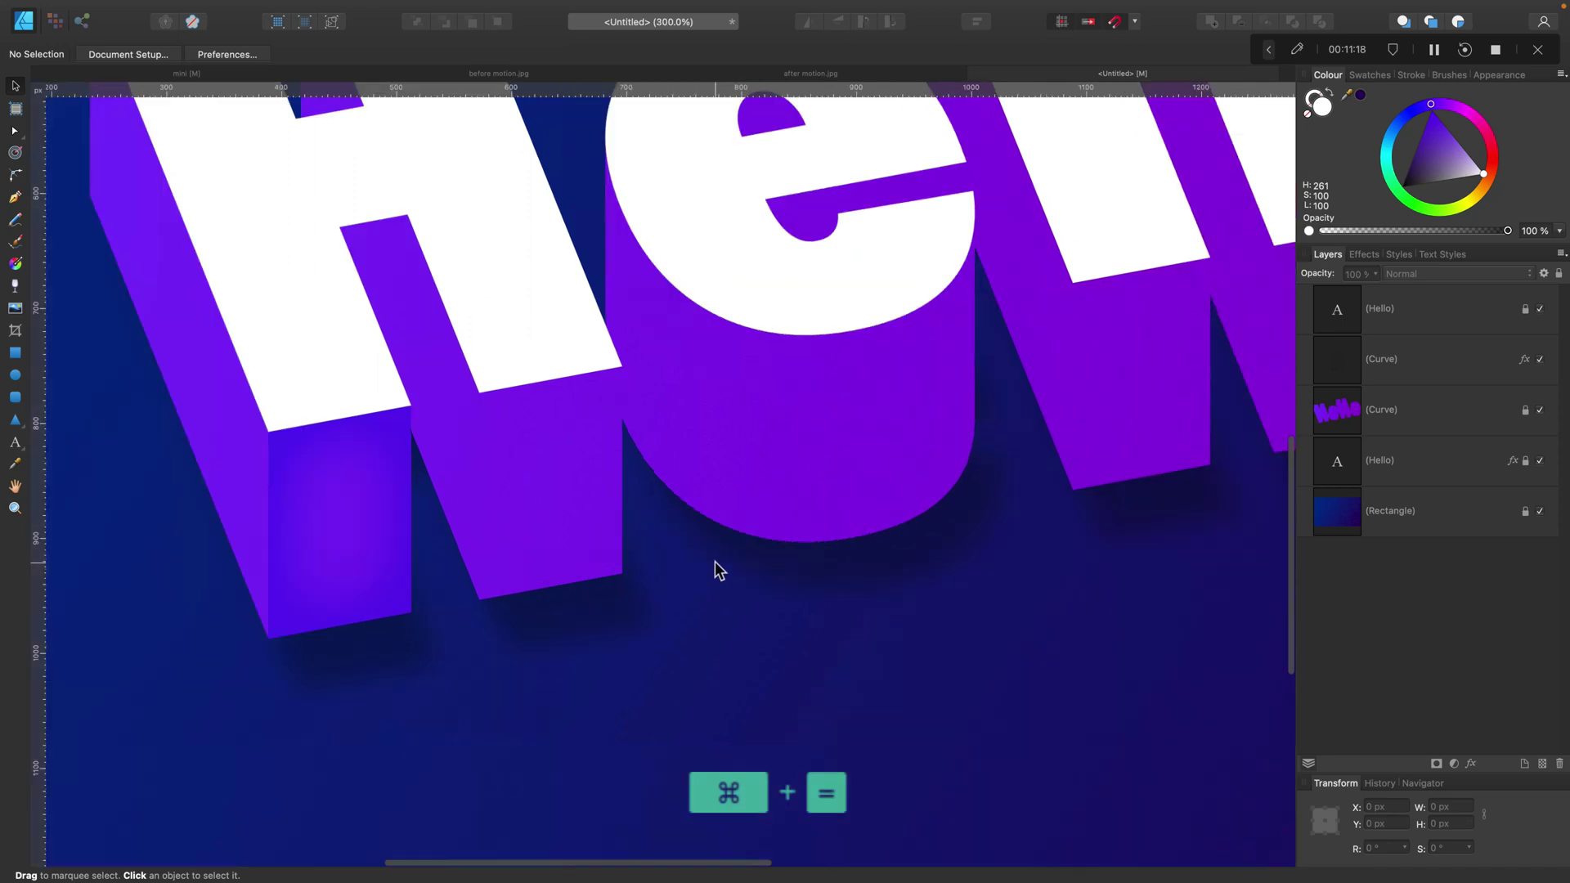
scroll(259, 543, "left", 5)
left_click(369, 511)
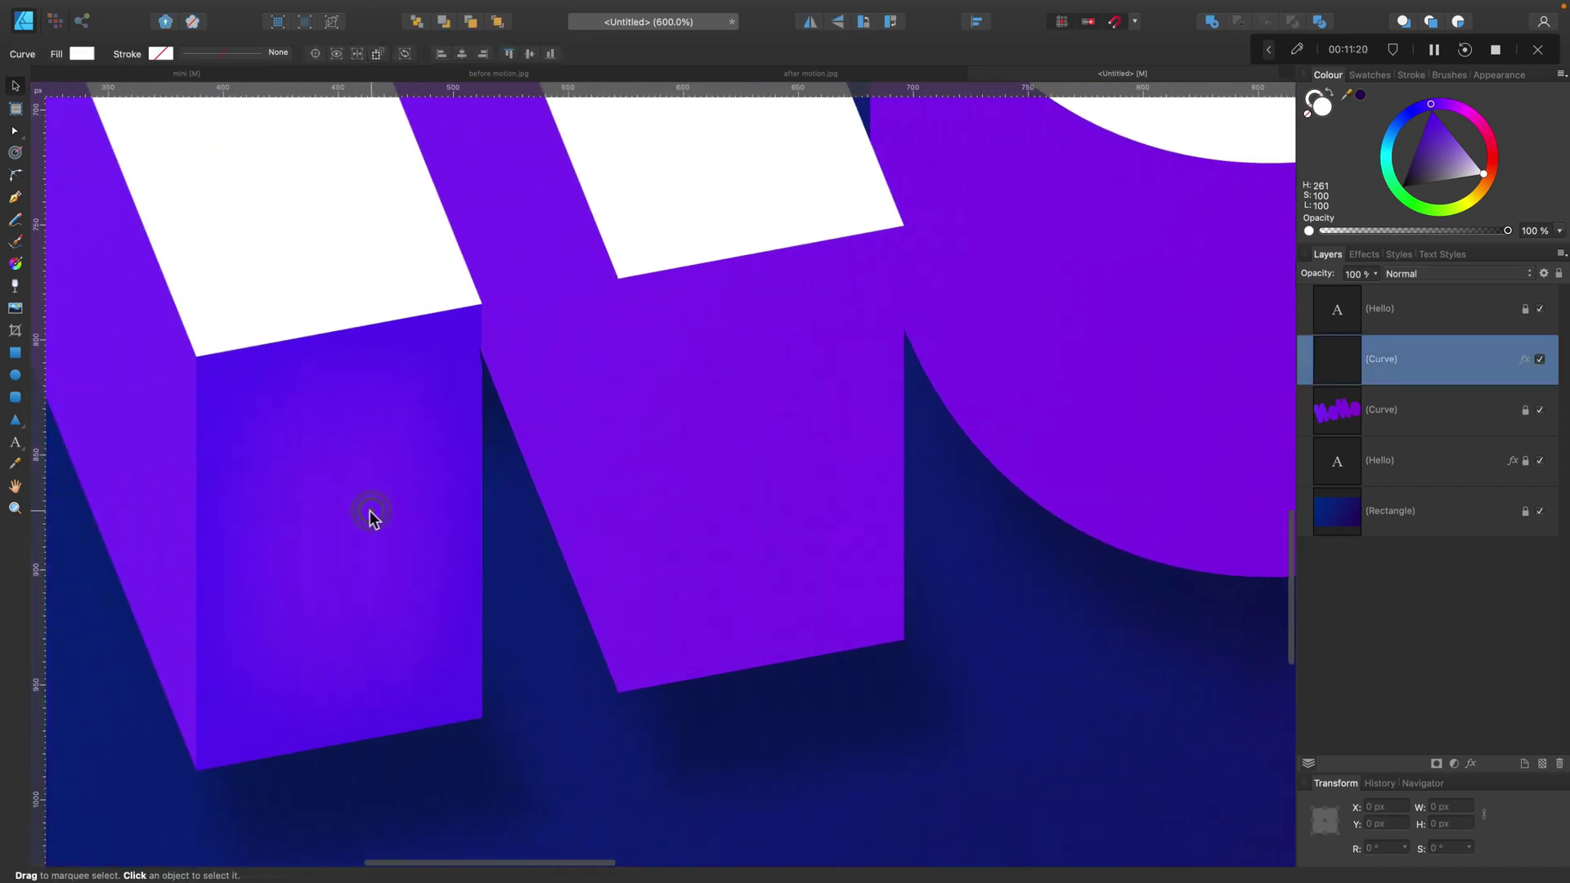
left_click_drag(353, 560, 797, 498)
key("super+j")
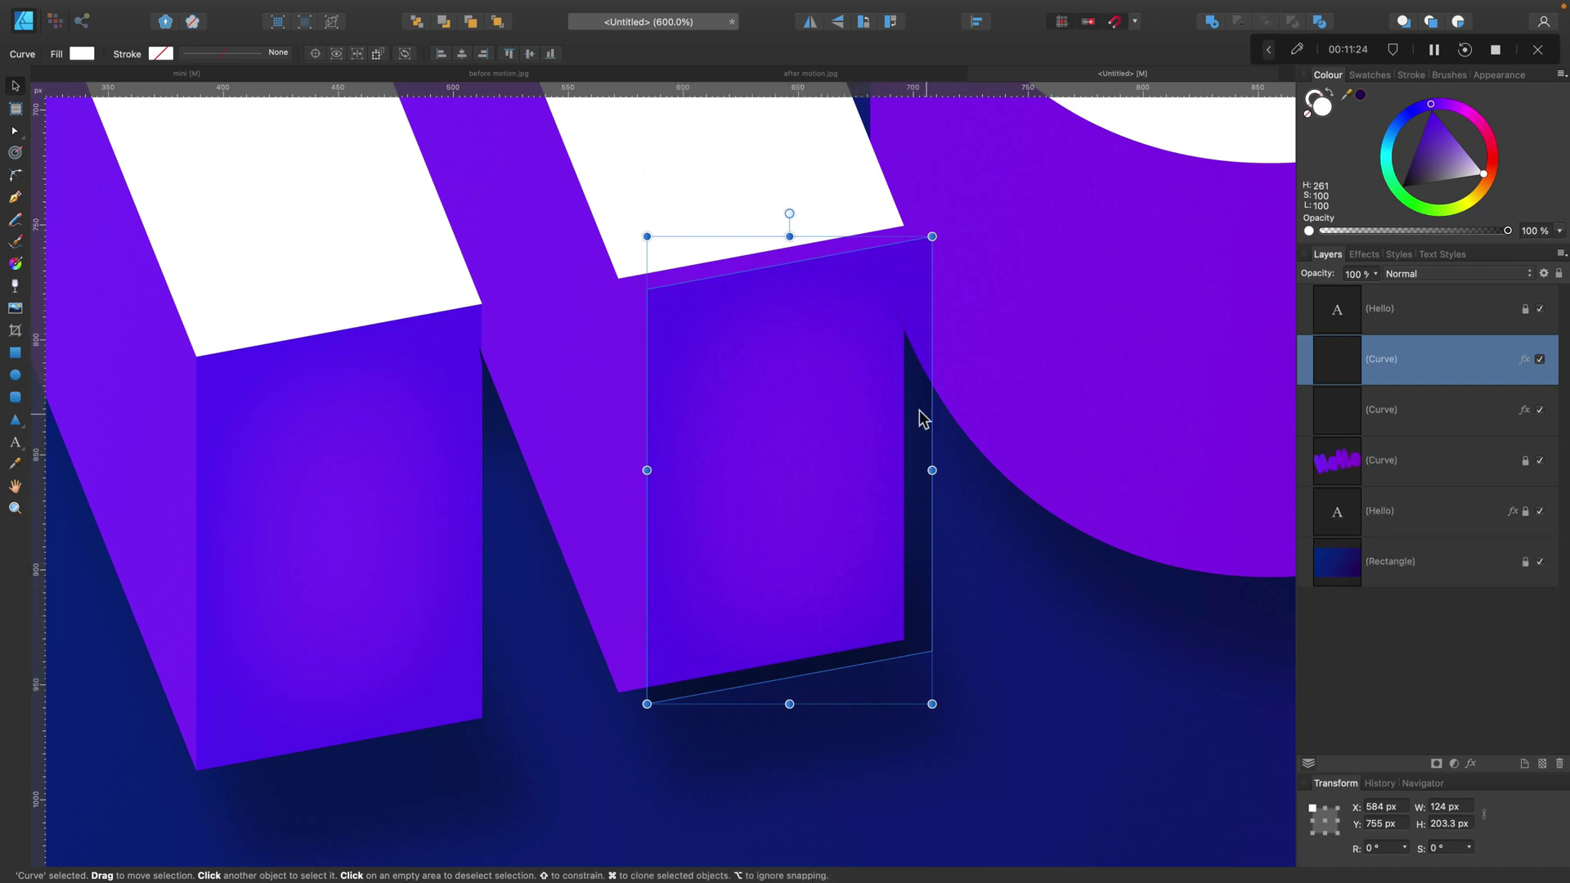
left_click_drag(918, 407, 891, 401)
- Fine-tune the copy against the right leg's top edge with snapping turned off
key("super+equal")
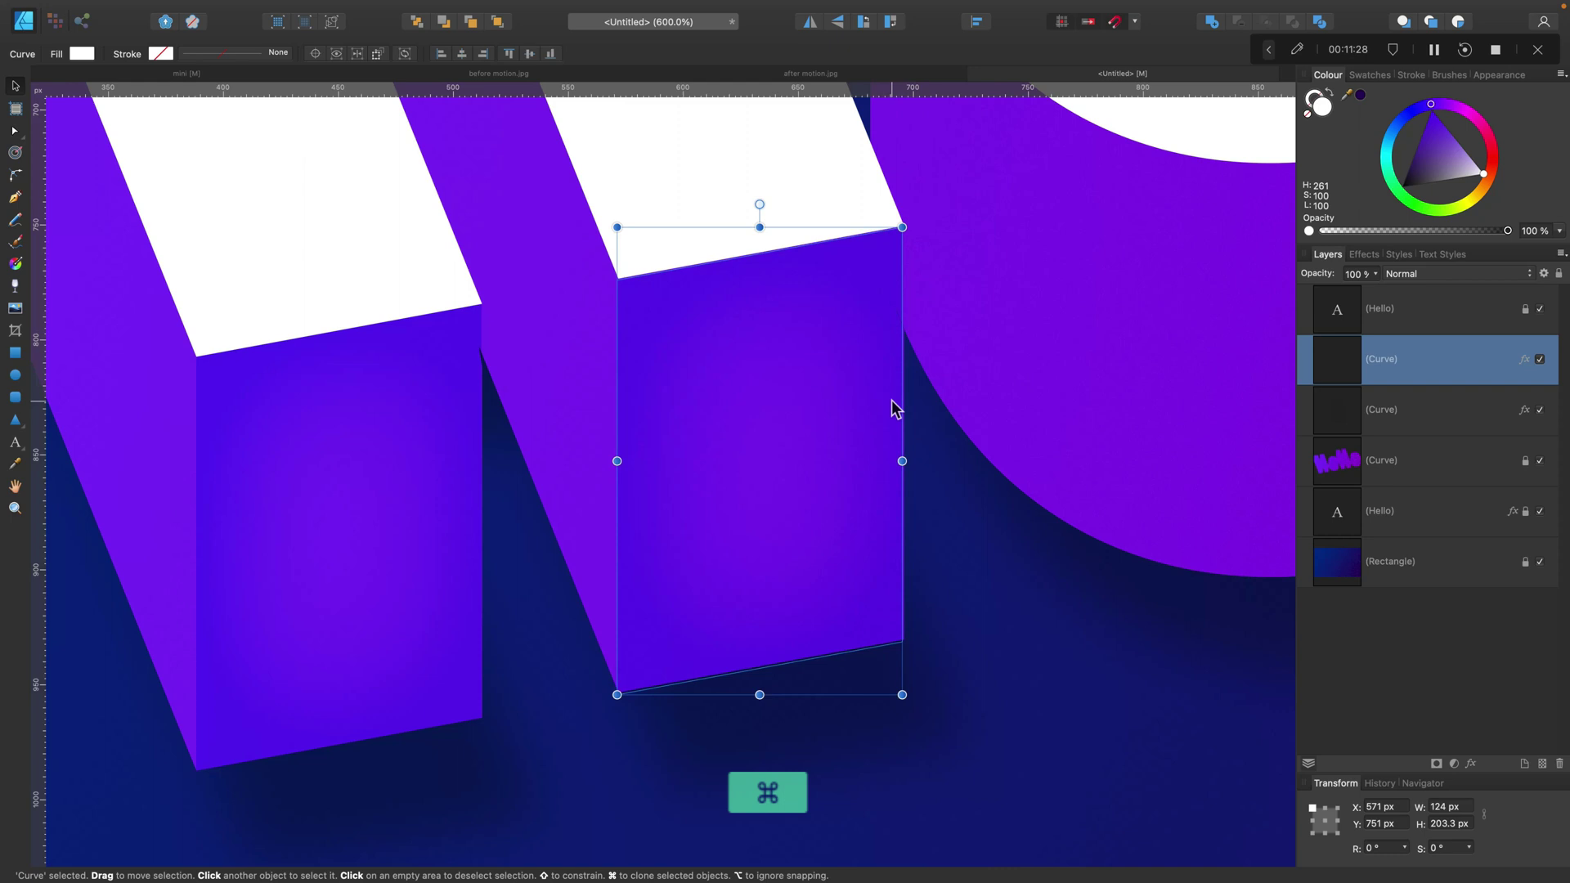
key("super+equal")
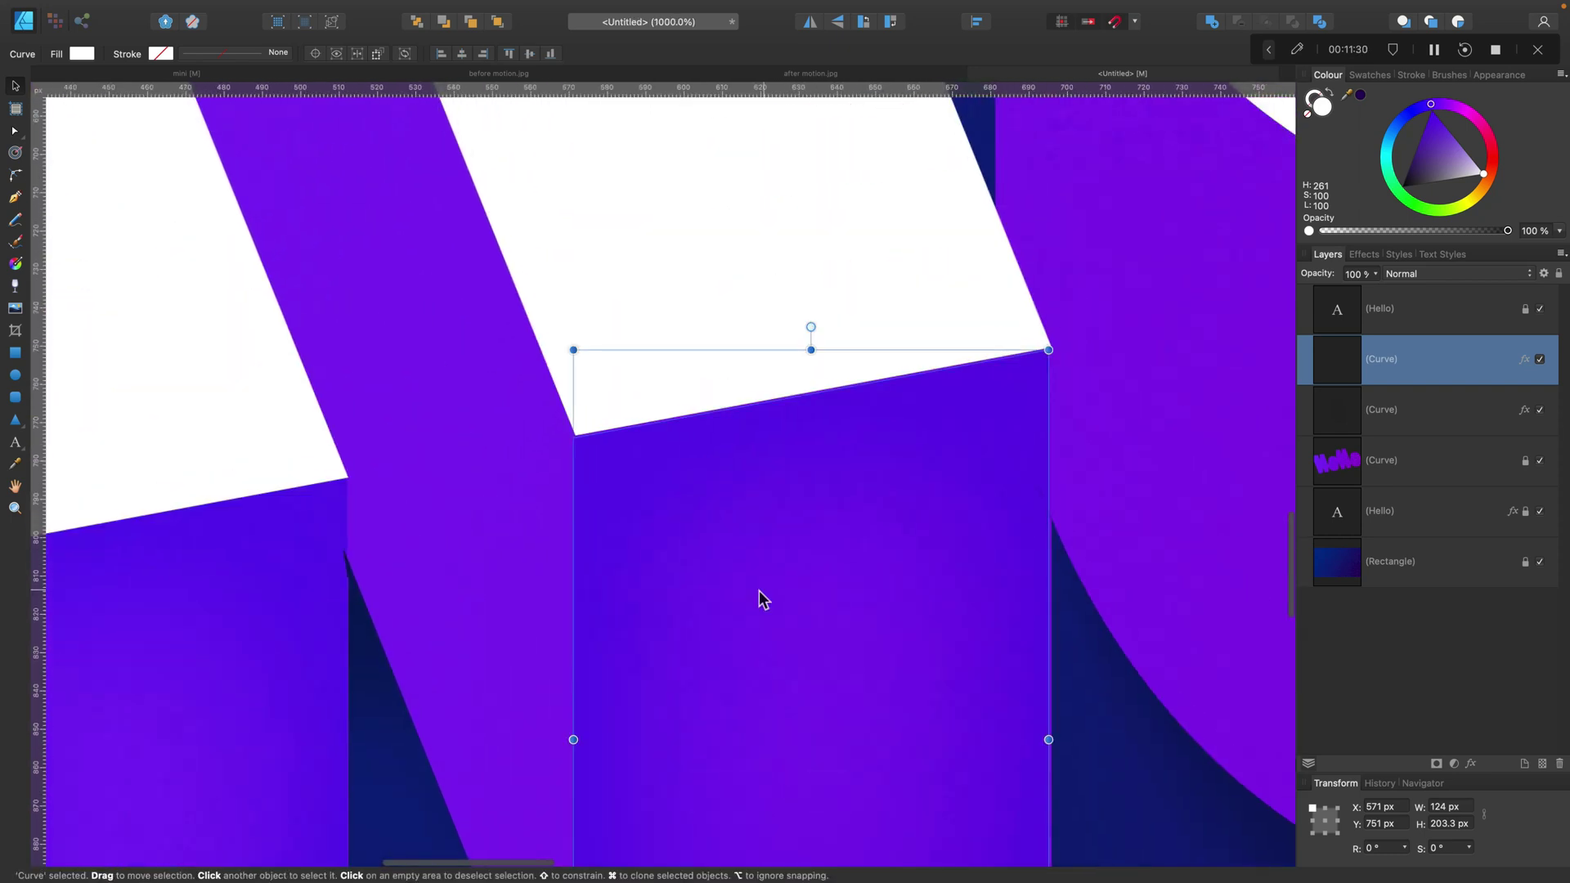
key("super+equal")
key("super+equal")
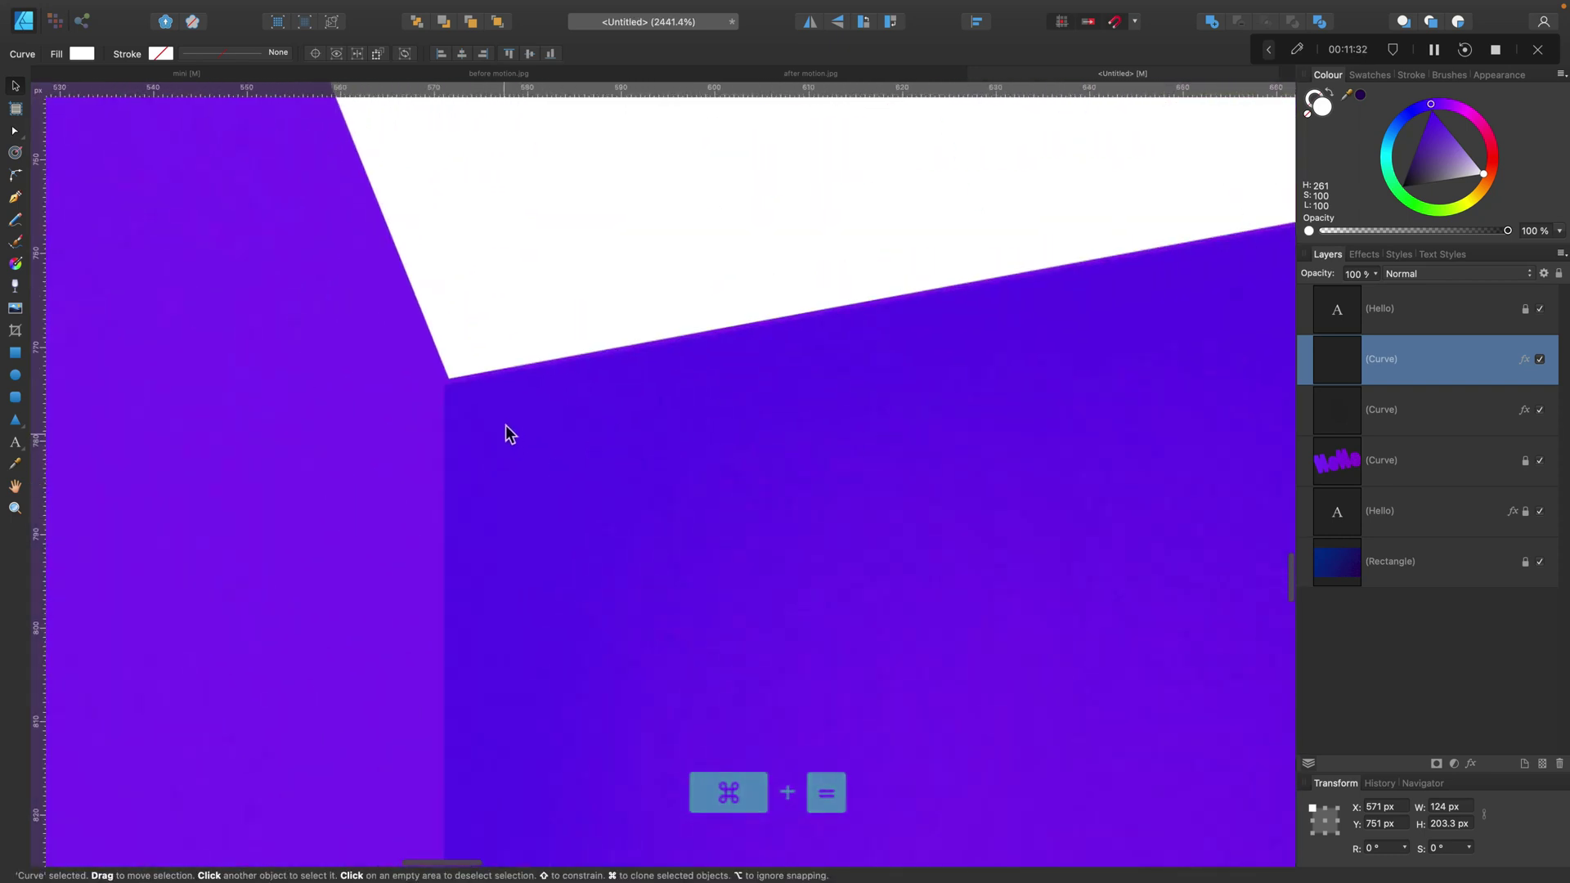
key("Right")
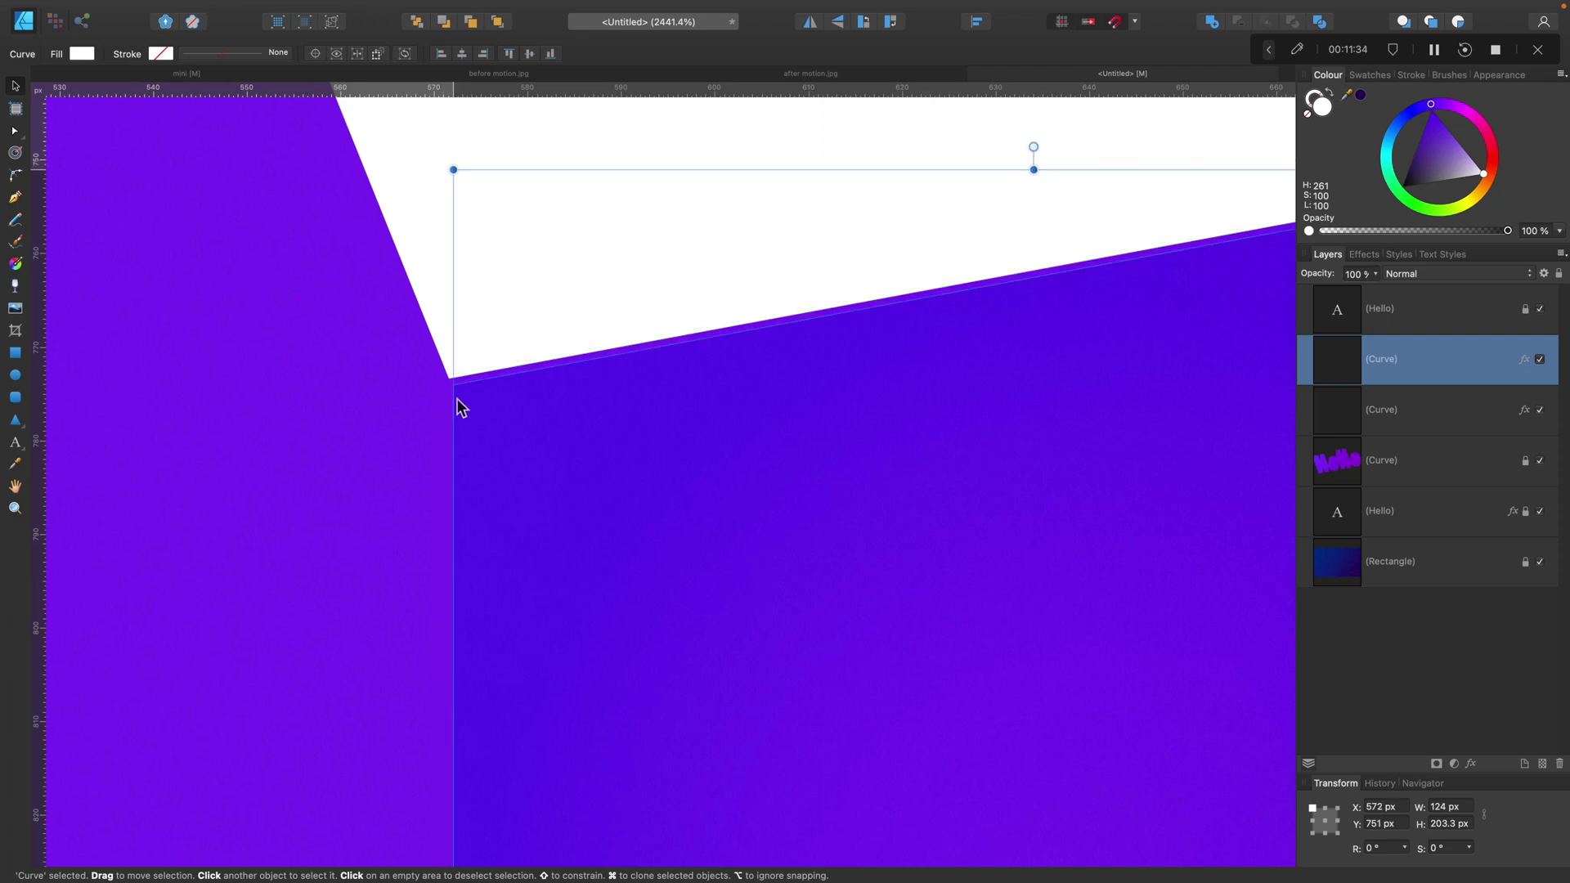
left_click(1114, 22)
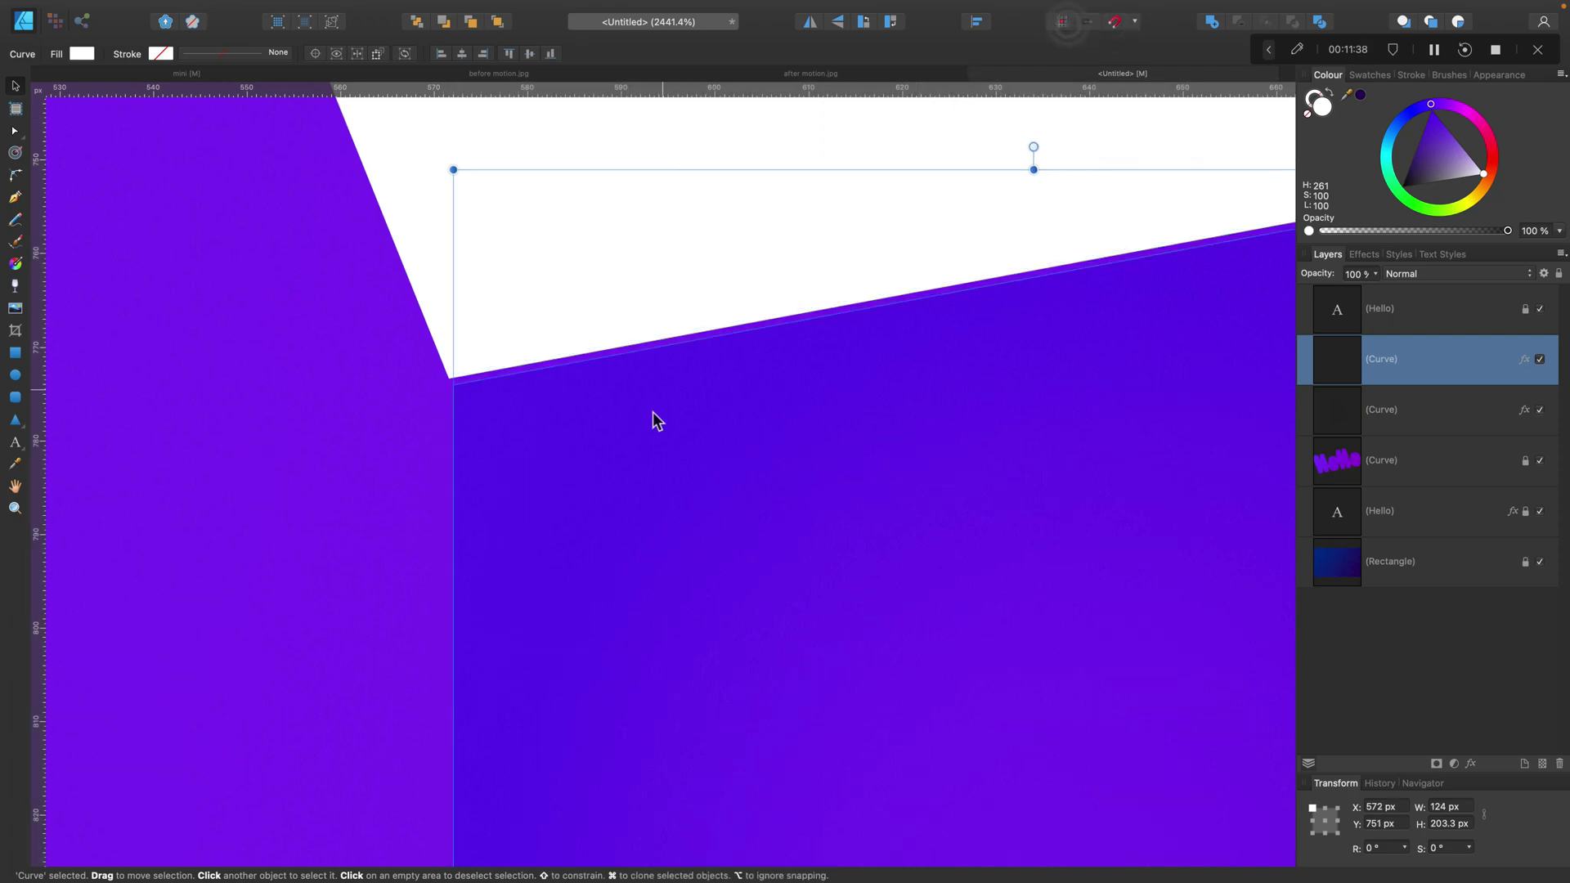
left_click_drag(593, 487, 587, 483)
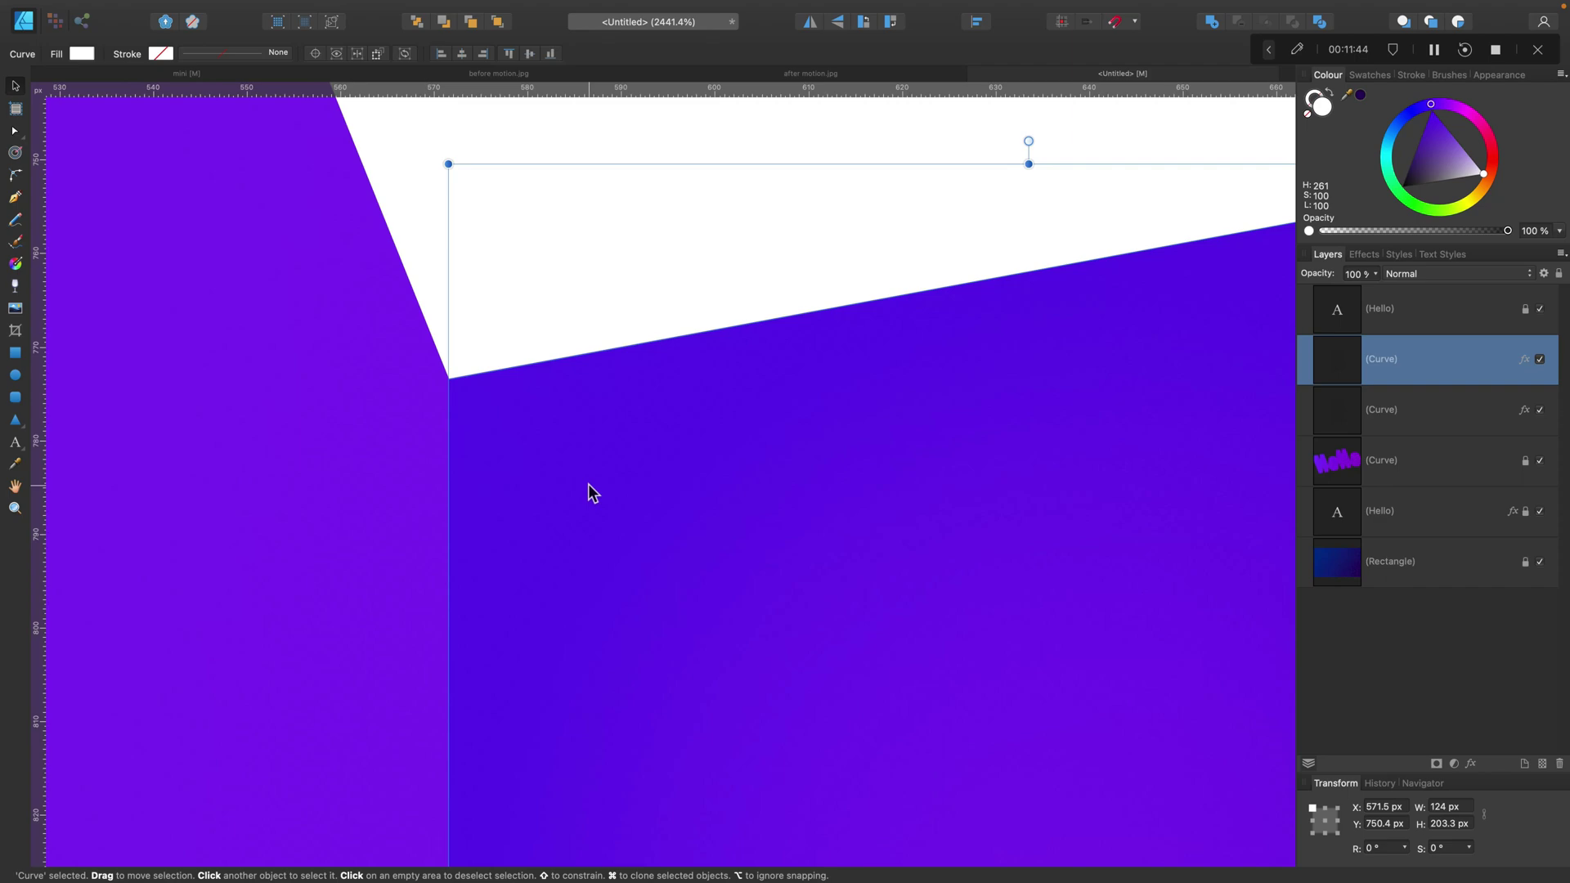
- Drag another clone of the face over to the first l
key("super+minus")
key("super+minus")
key("super+minus")
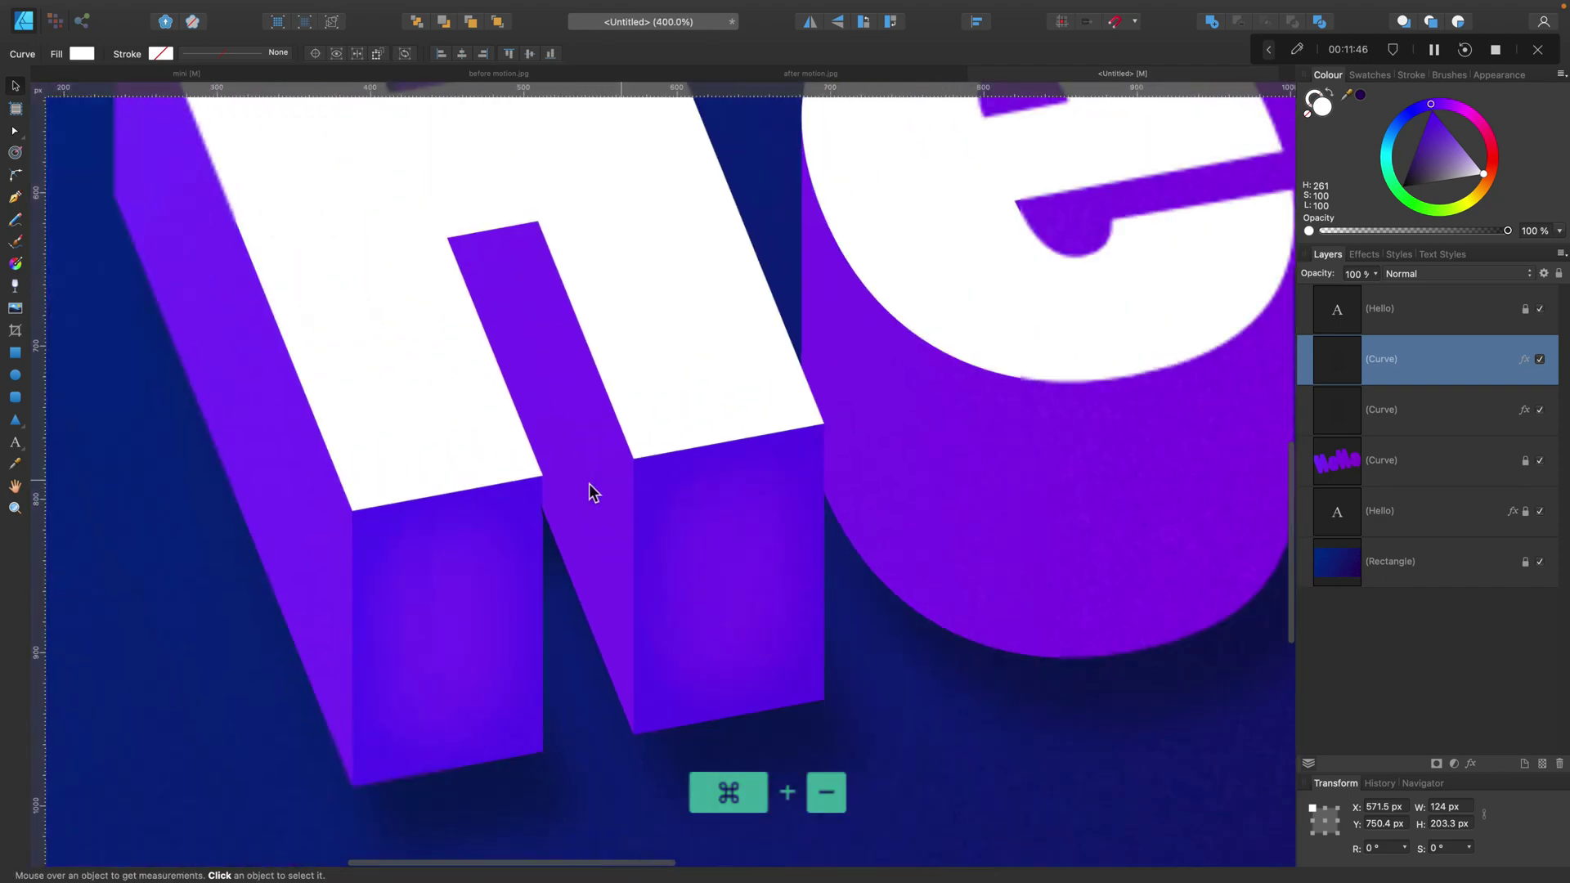
key("super+minus")
left_click_drag(991, 438, 488, 573)
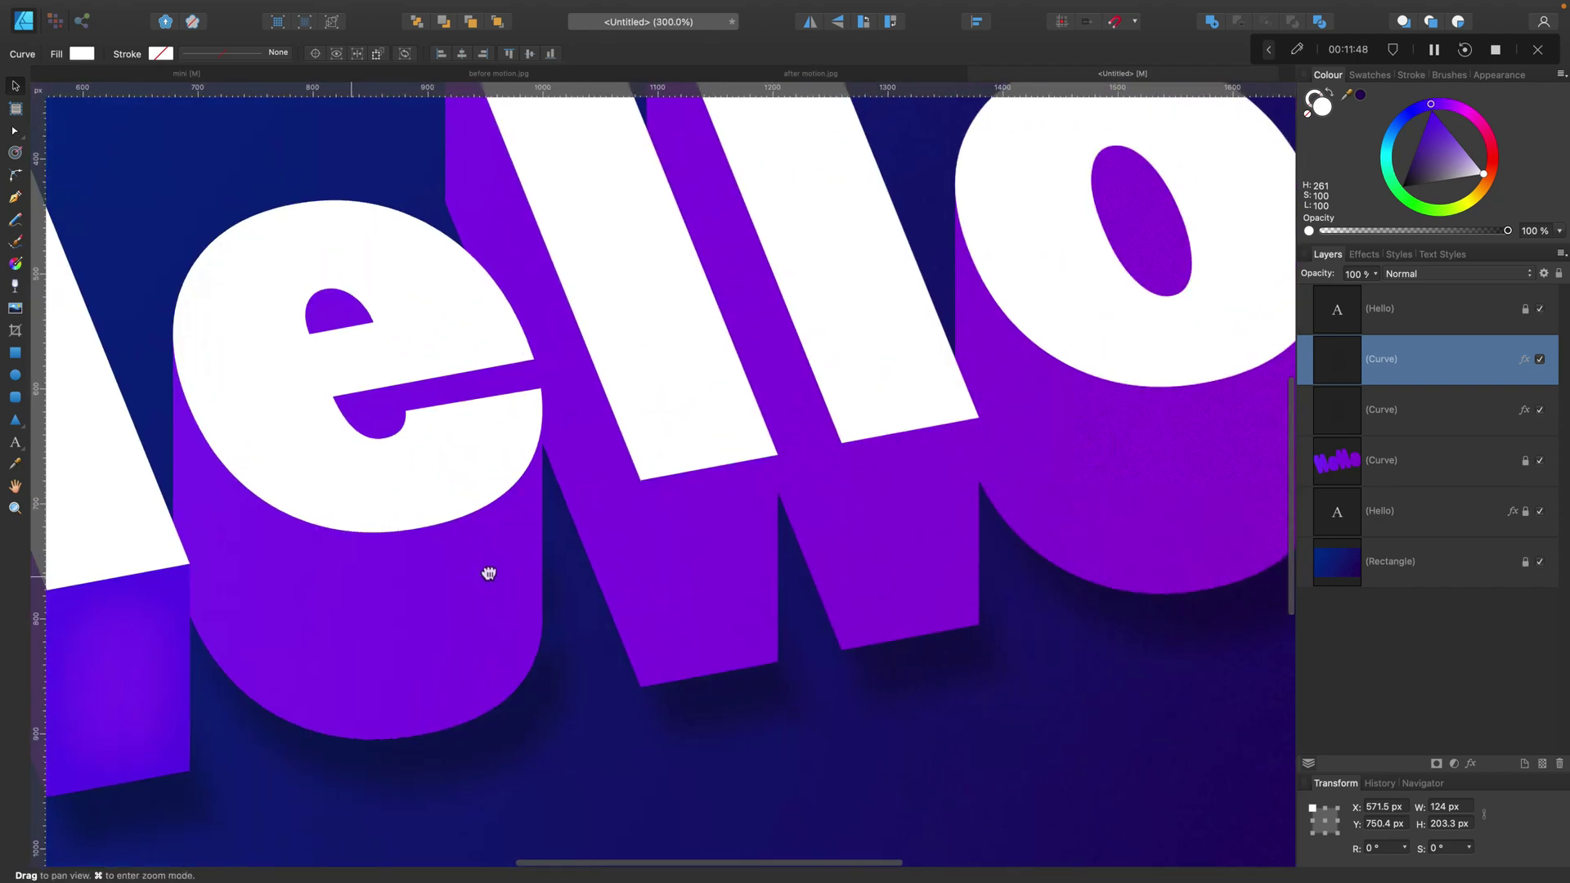
scroll(489, 573, "left", 2)
mouse_move(217, 658)
left_mouse_down()
mouse_move(792, 571)
mouse_move(813, 549)
left_mouse_up()
- Place another face copy on the second l
scroll(813, 550, "left", 1)
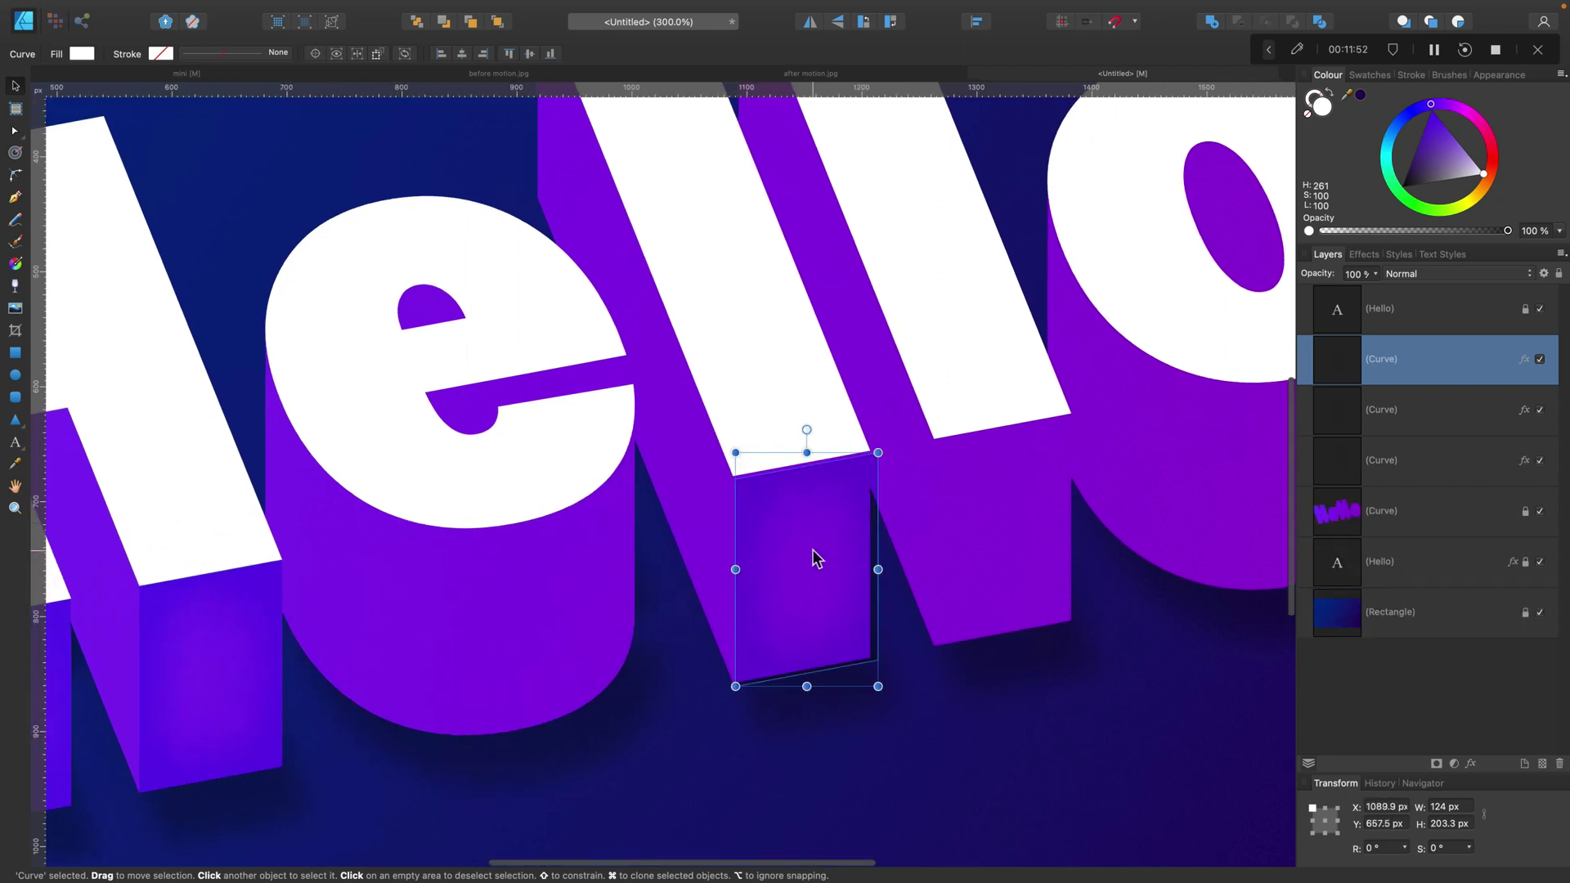
mouse_move(813, 559)
left_mouse_down()
mouse_move(1018, 525)
mouse_move(690, 553)
mouse_move(588, 582)
mouse_move(879, 505)
mouse_move(852, 457)
left_mouse_up()
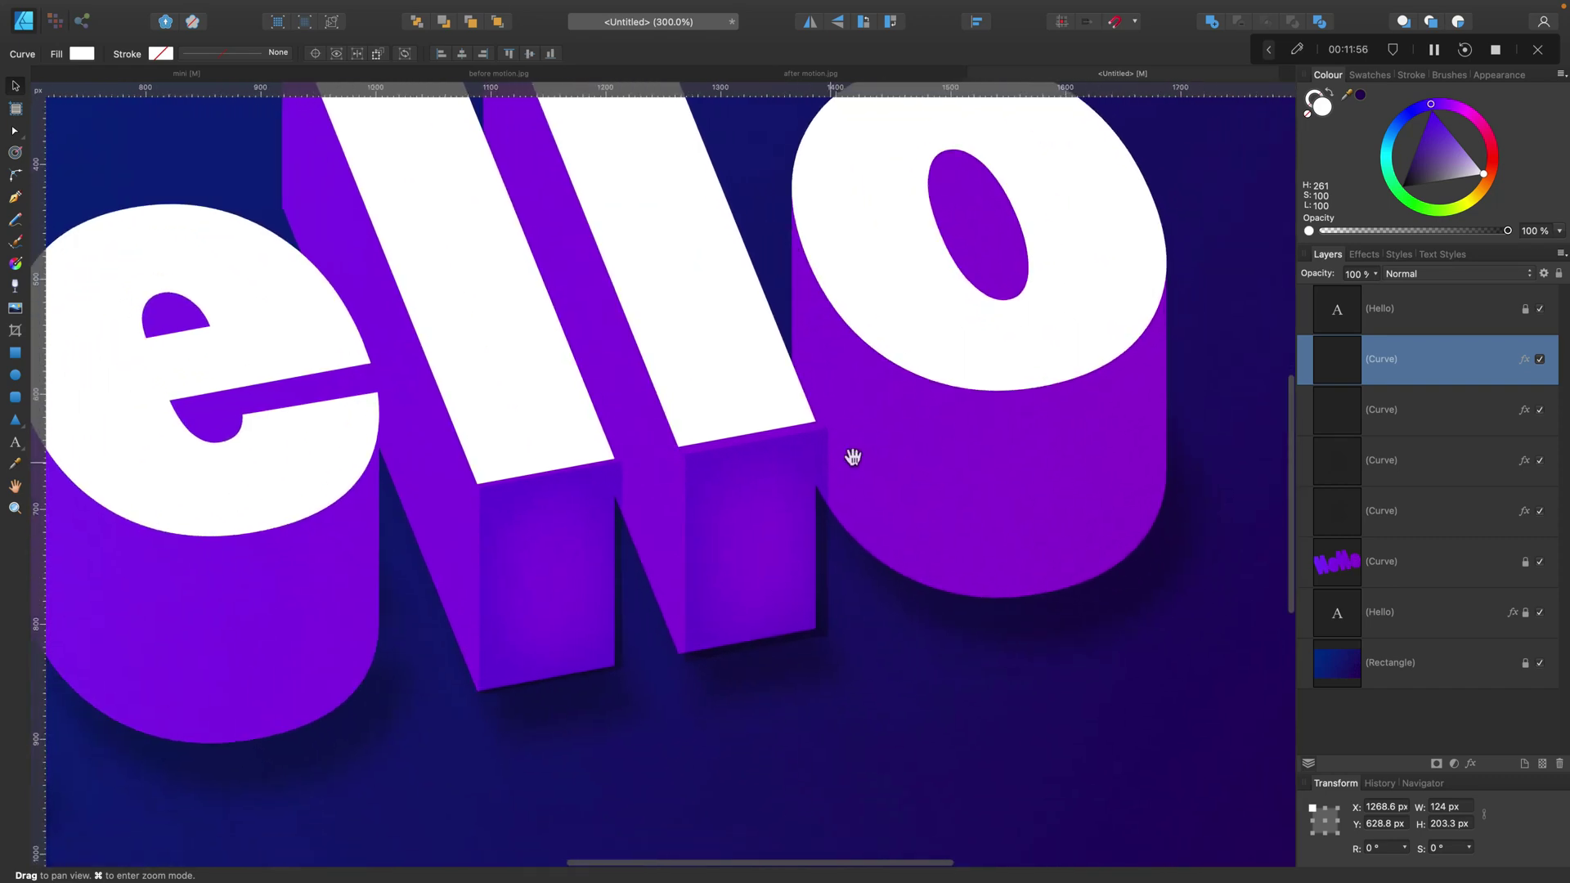
key("super+equal")
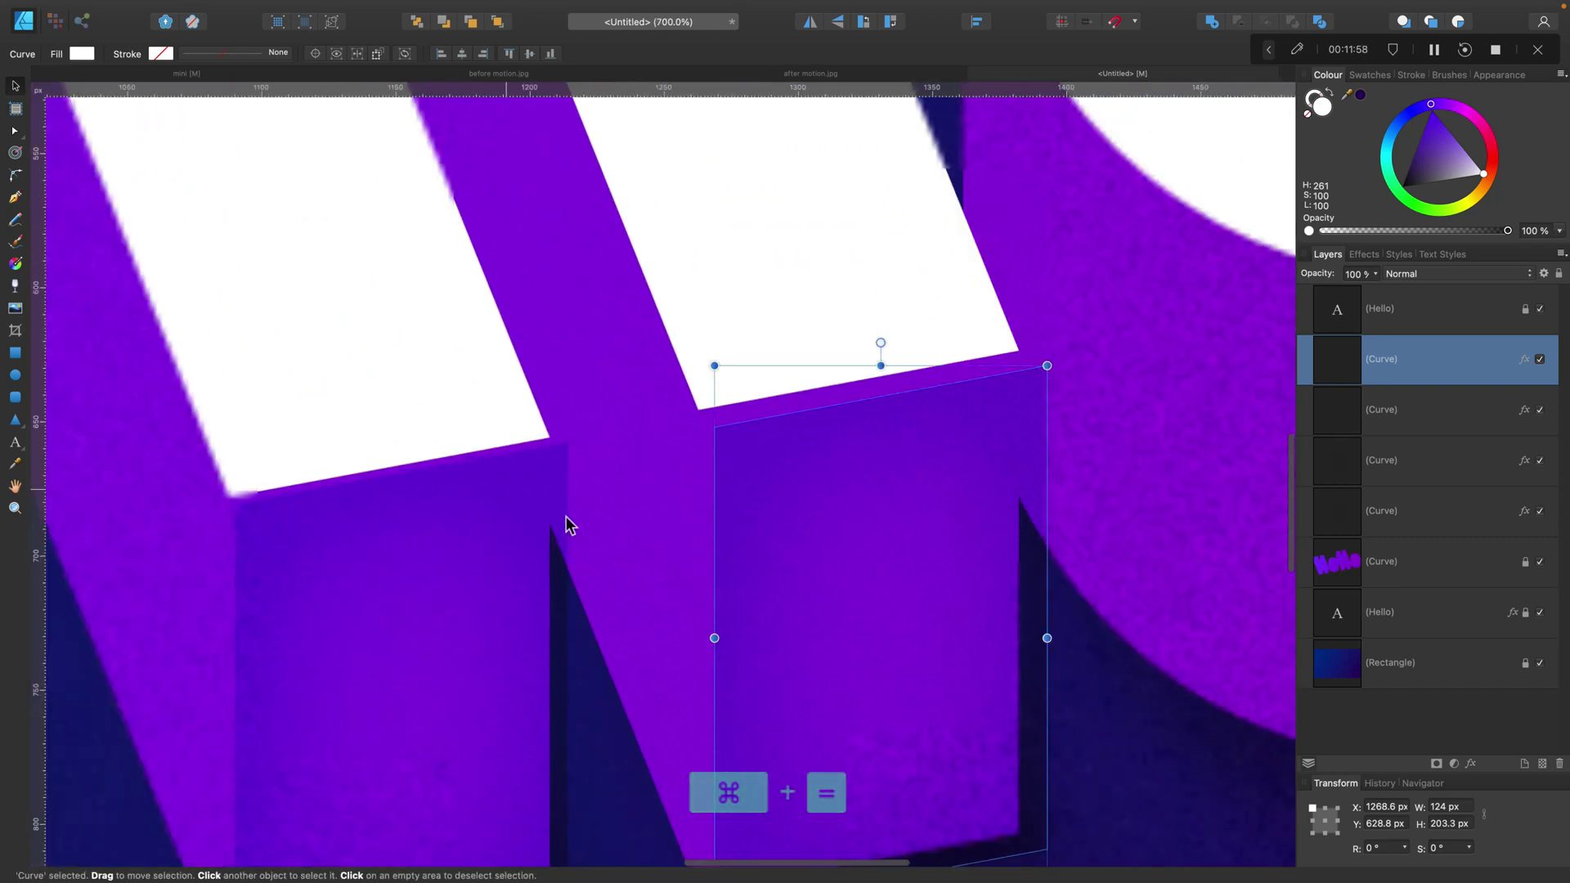
left_click_drag(332, 596, 484, 497)
- Zoom in and pan to check how the face copies sit on the l letters
left_click(515, 450)
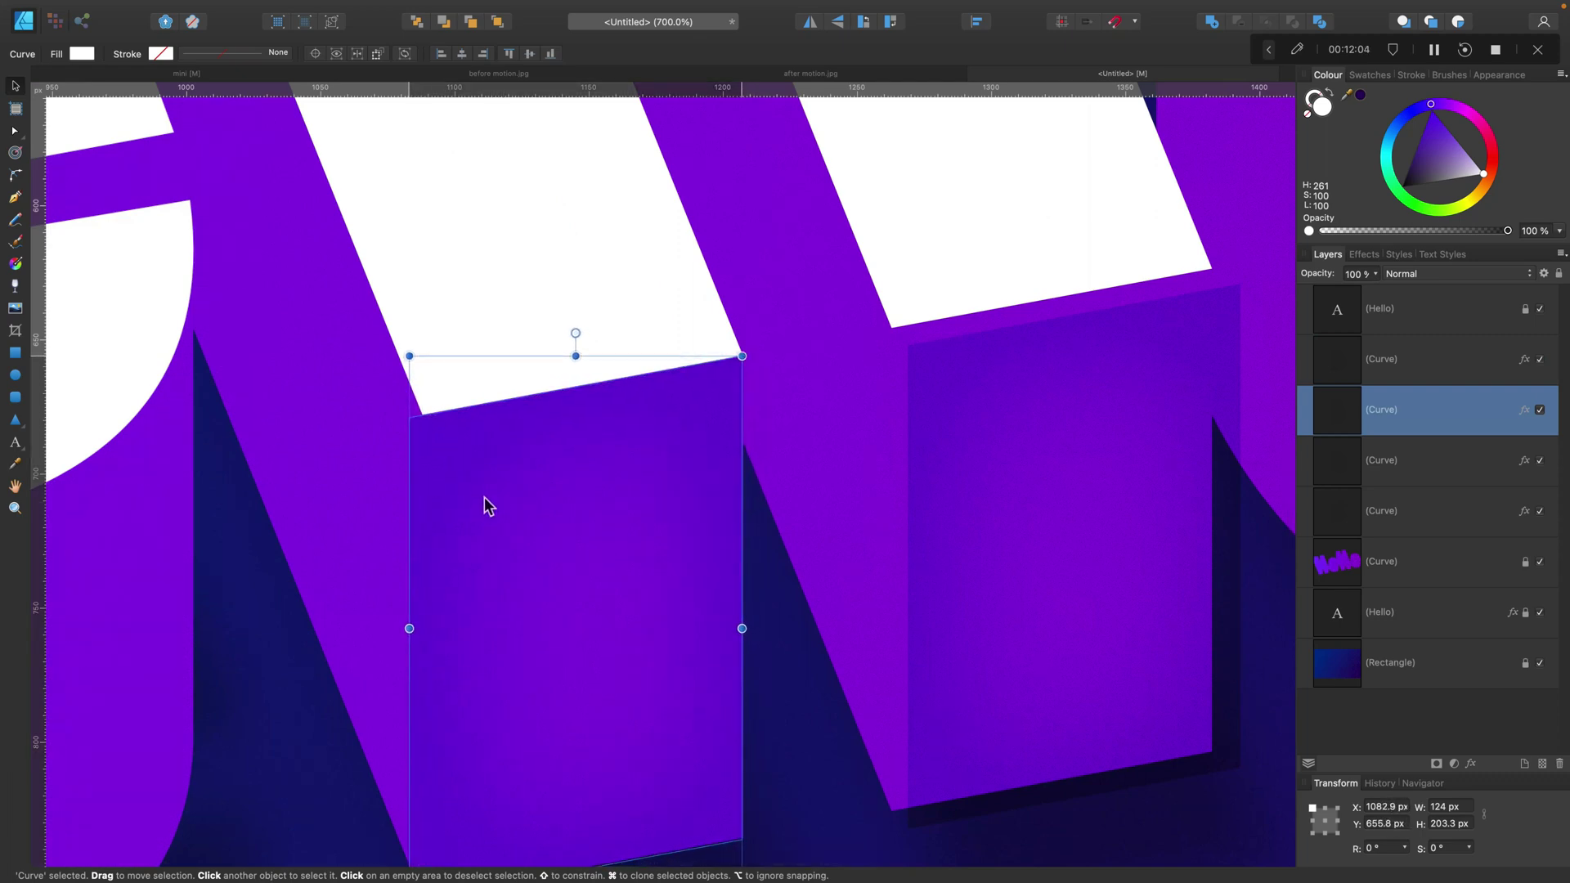
left_click(340, 468)
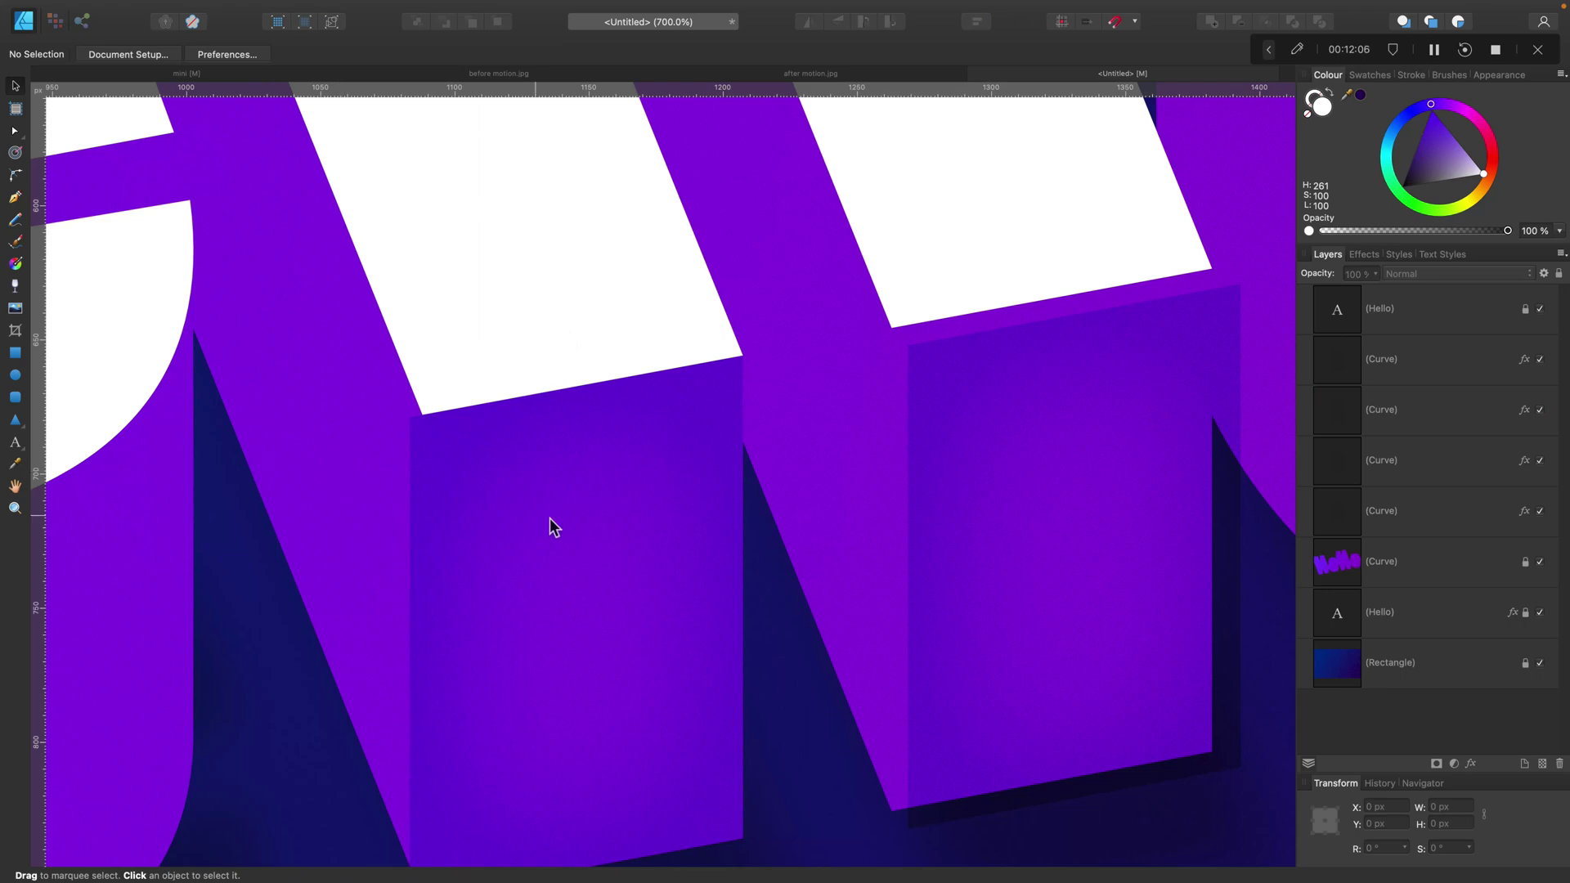
key("super+equal")
key("super+equal")
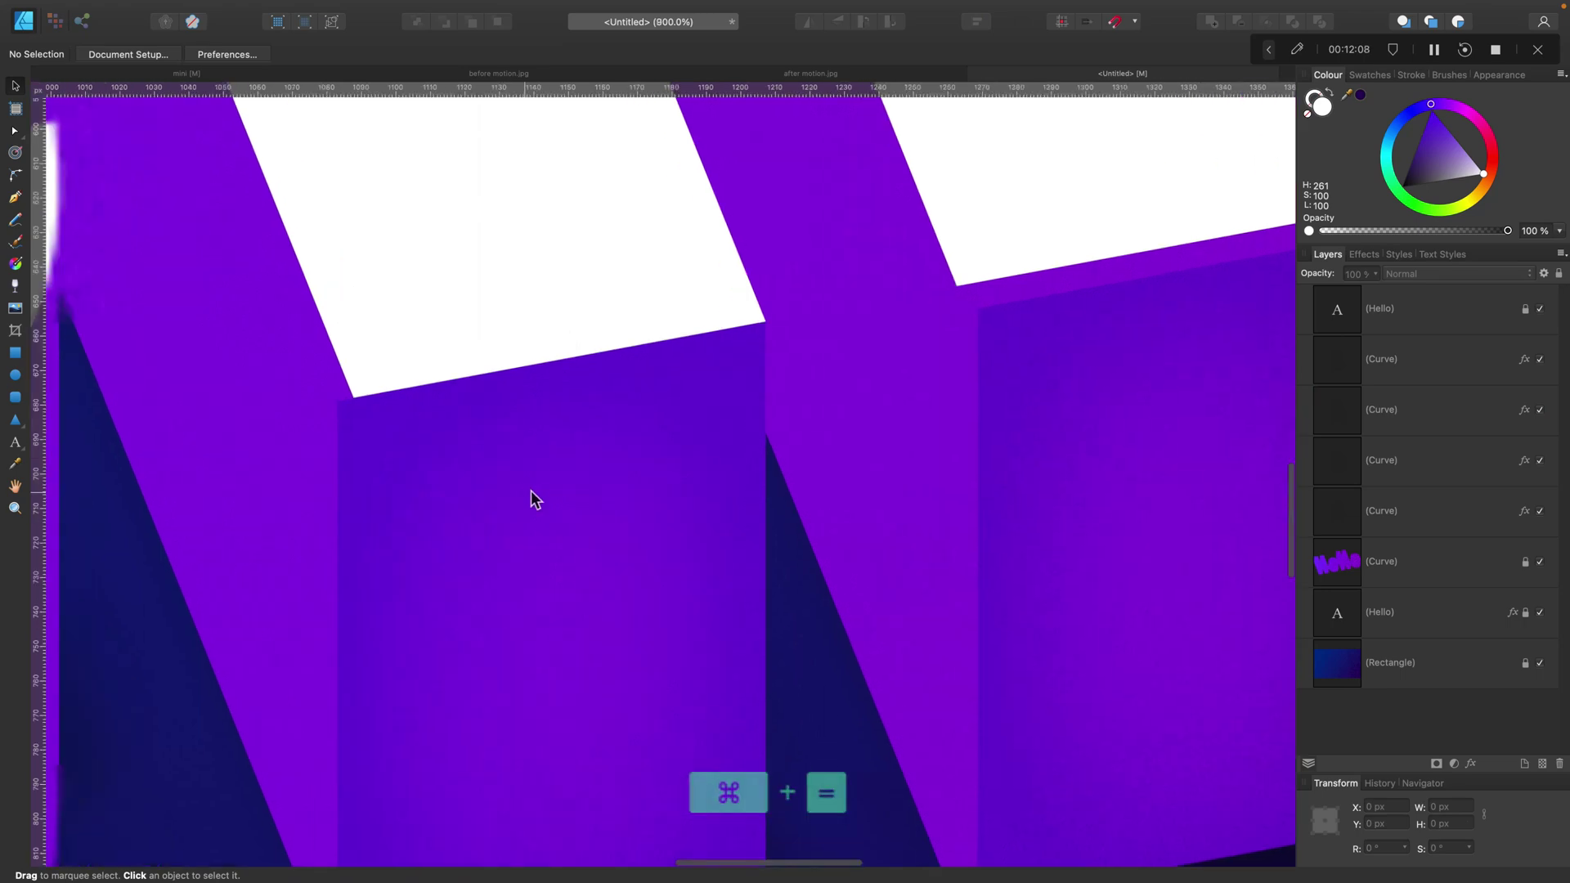
key("space")
left_click_drag(602, 639, 621, 385)
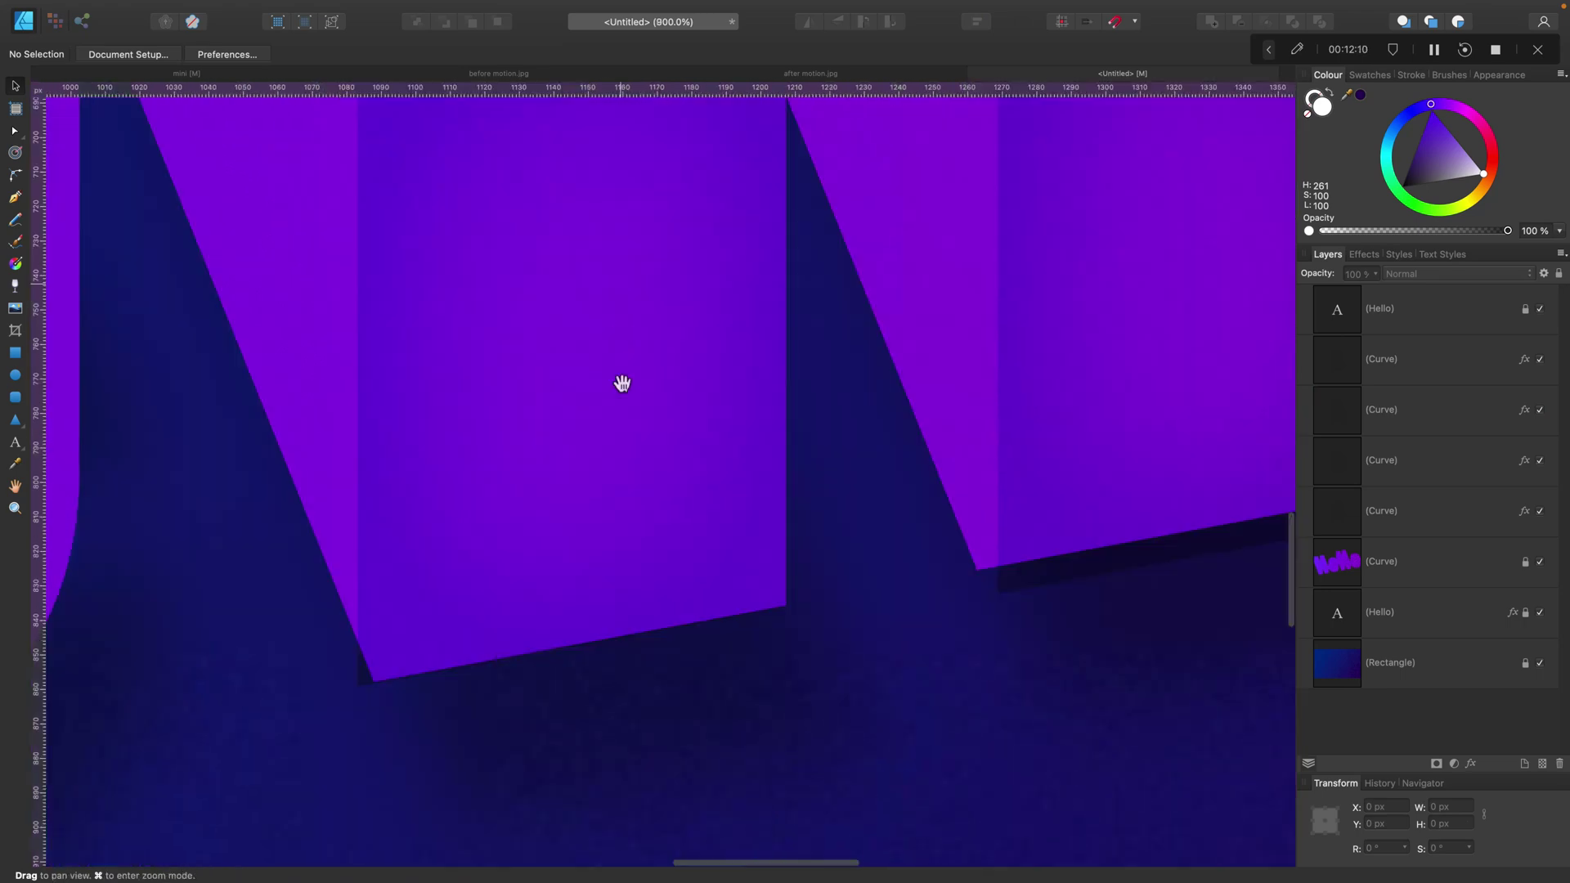
left_click_drag(461, 324, 553, 420)
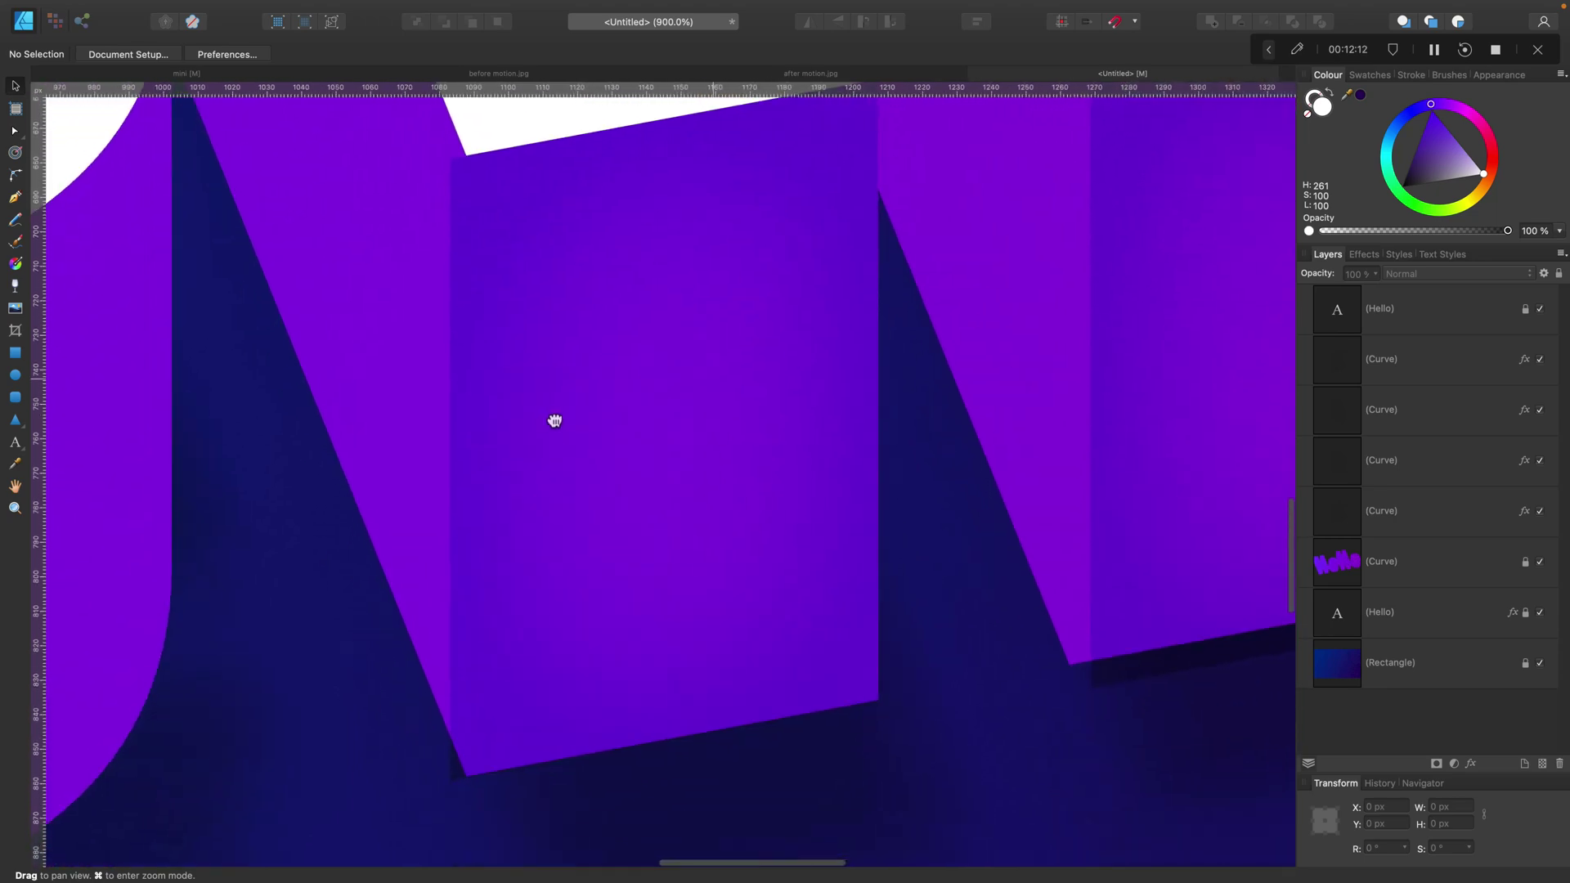
left_click(552, 322)
- Reshape the side panel by moving its left-edge nodes with the Node tool
key("a")
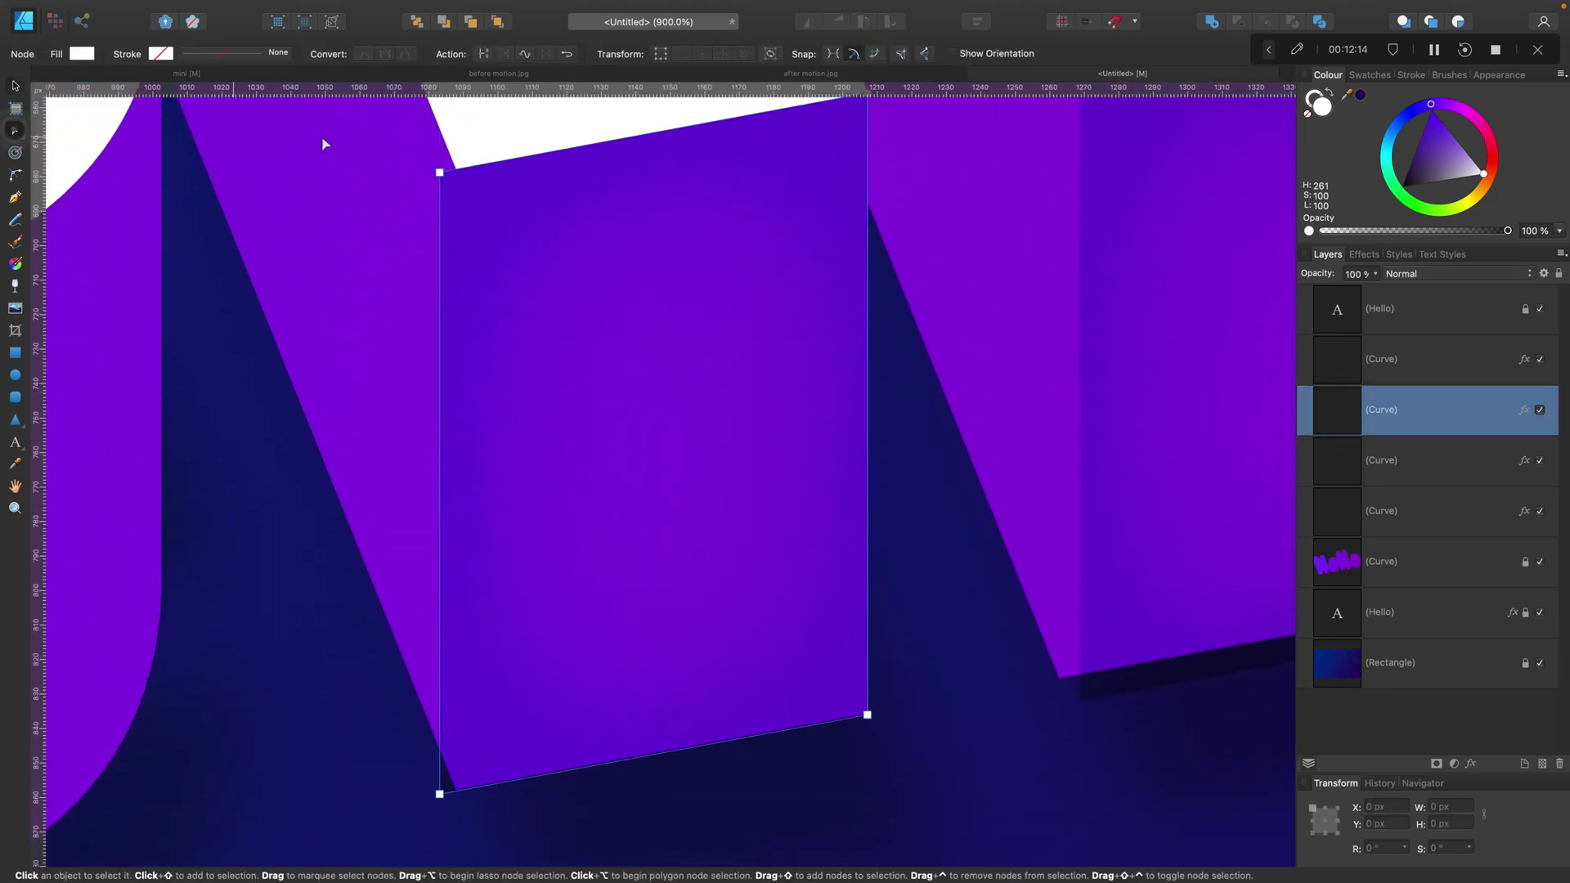
left_click_drag(321, 137, 456, 794)
left_click(368, 793)
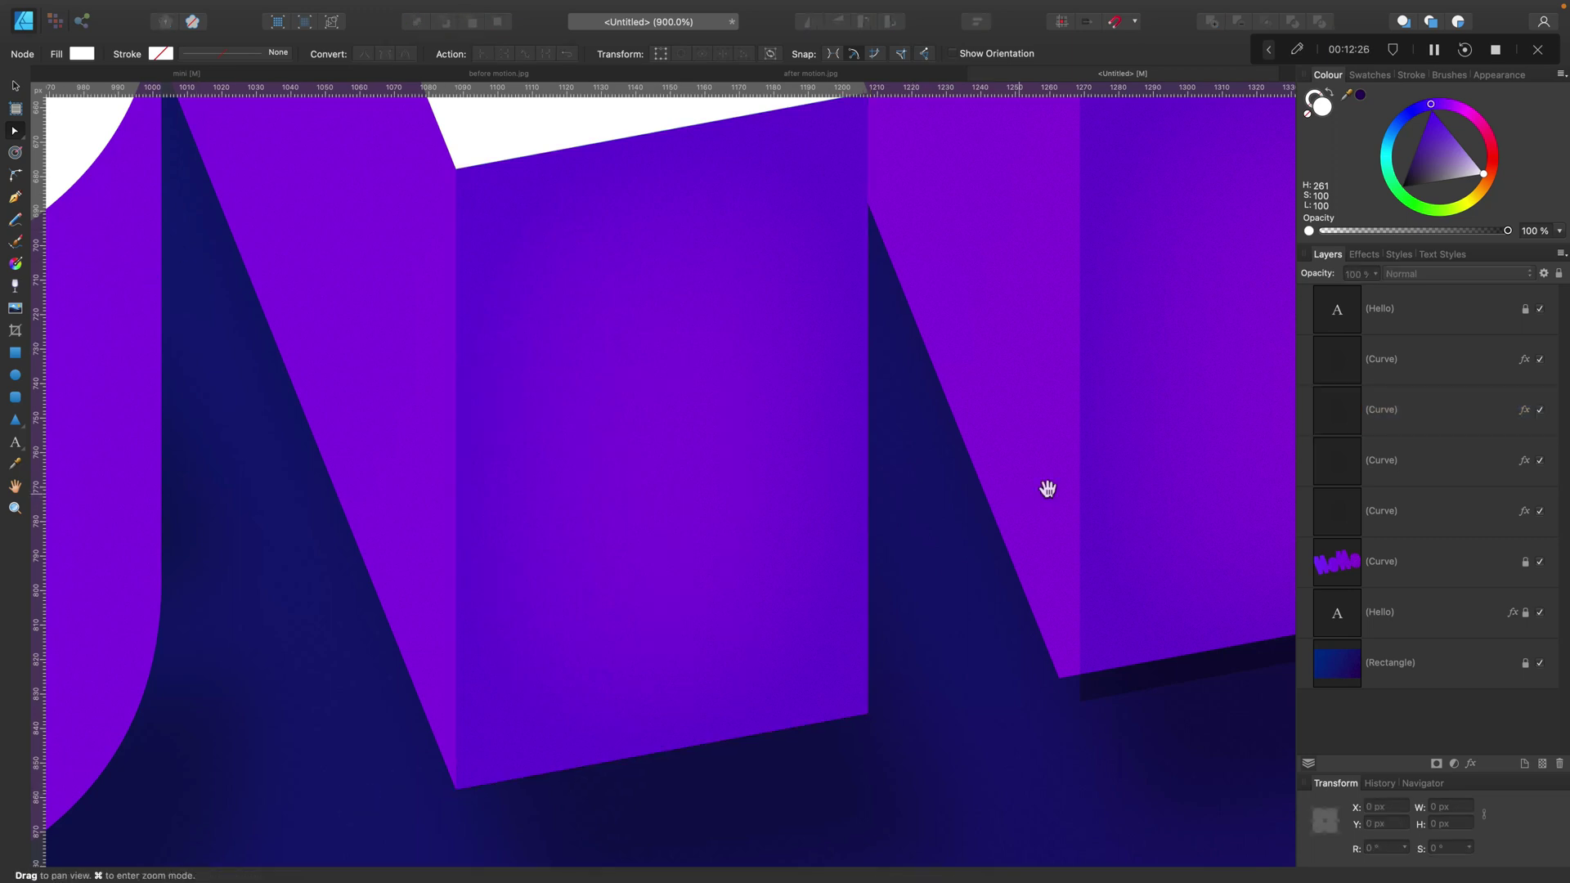
scroll(1044, 487, "right", 10)
scroll(1044, 487, "up", 3)
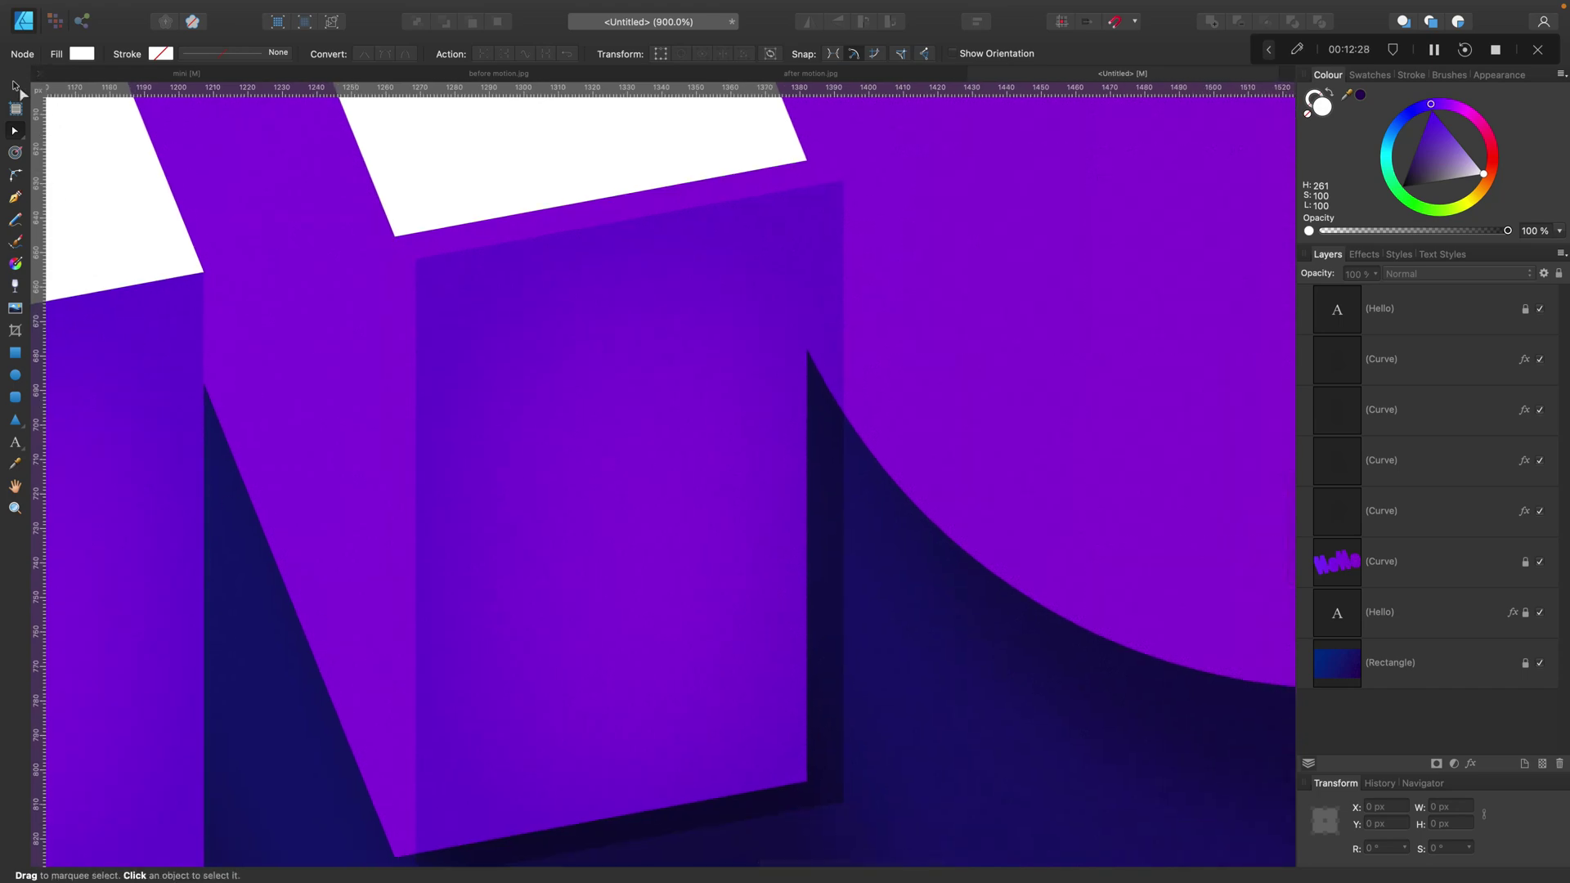
- Shift the underlying side panel right so it meets the letter edge
key("v")
left_click(533, 376)
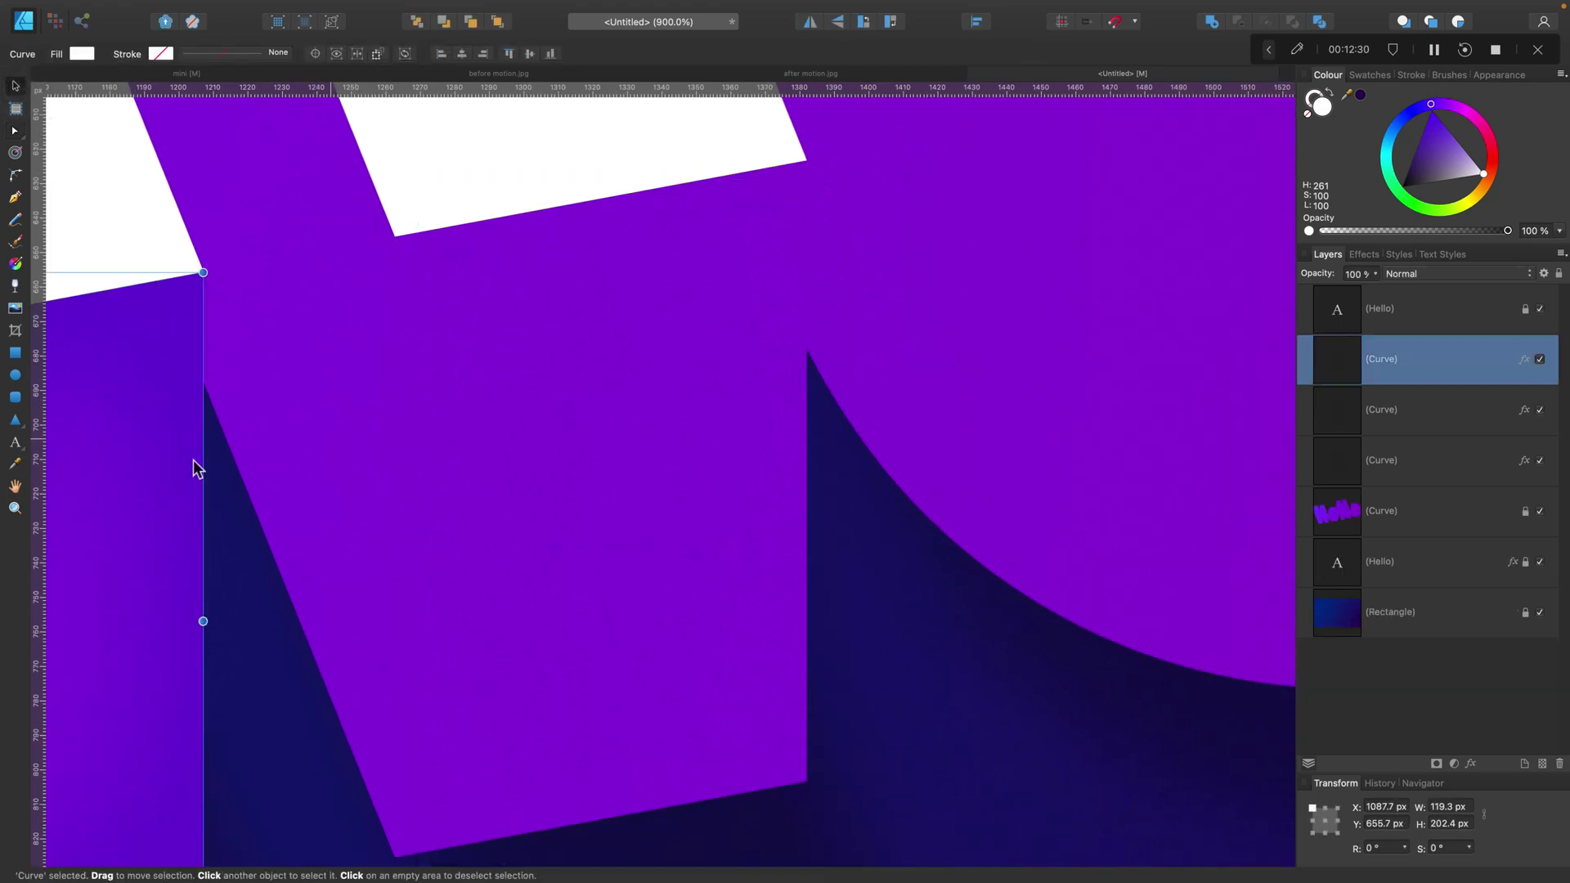
key("super+z")
left_click_drag(674, 472, 727, 446)
- Select the four glow-face Curve layers in the Layers panel and Group them
left_click(914, 489)
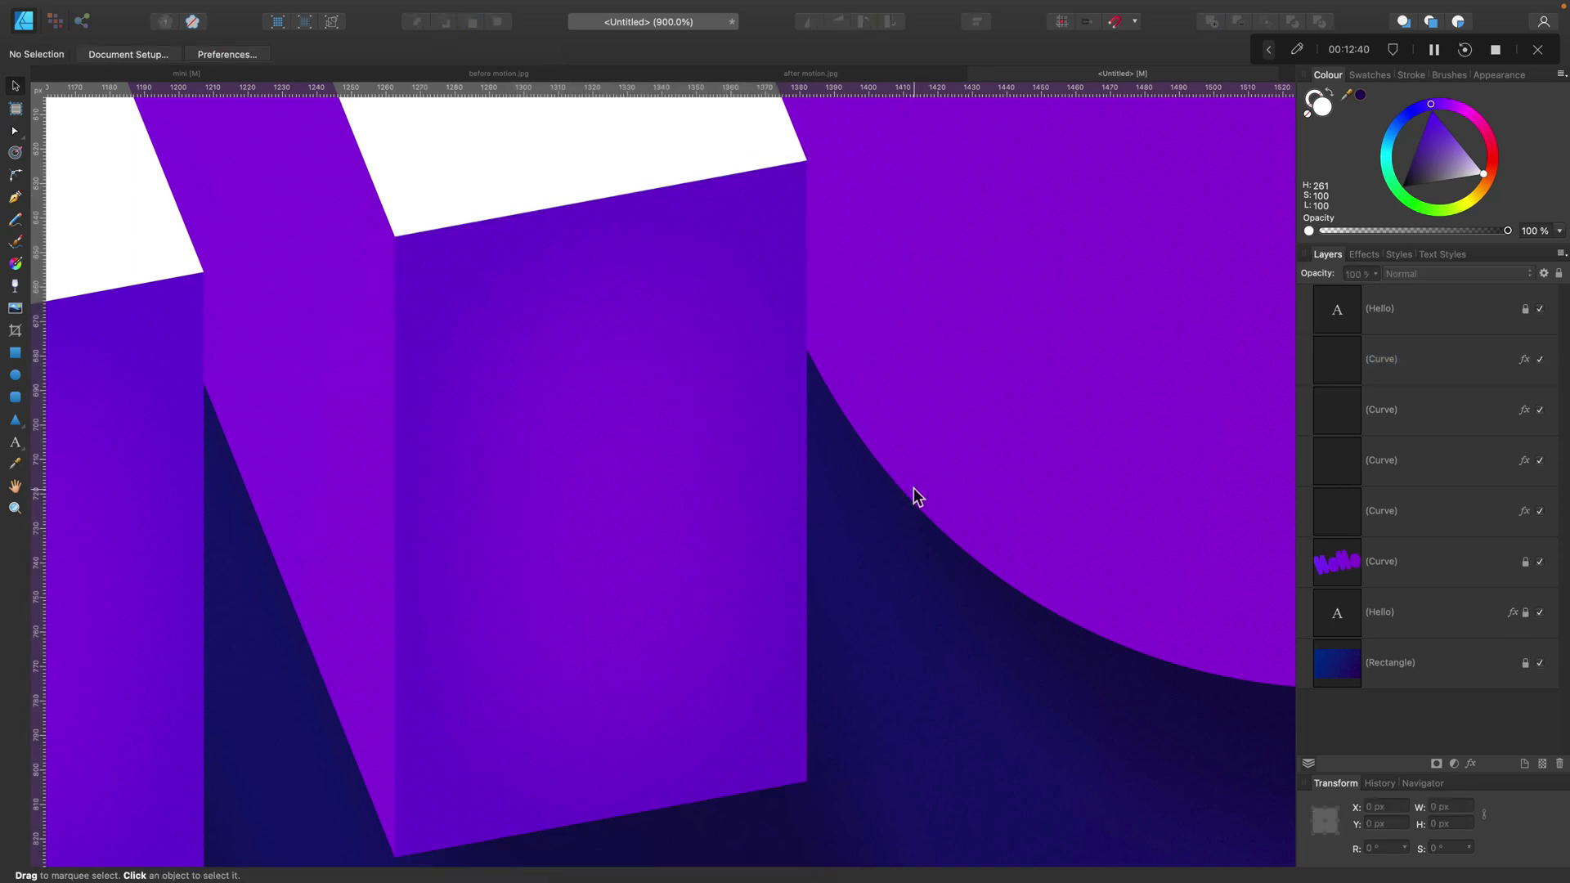
key("super+minus")
key("super+minus")
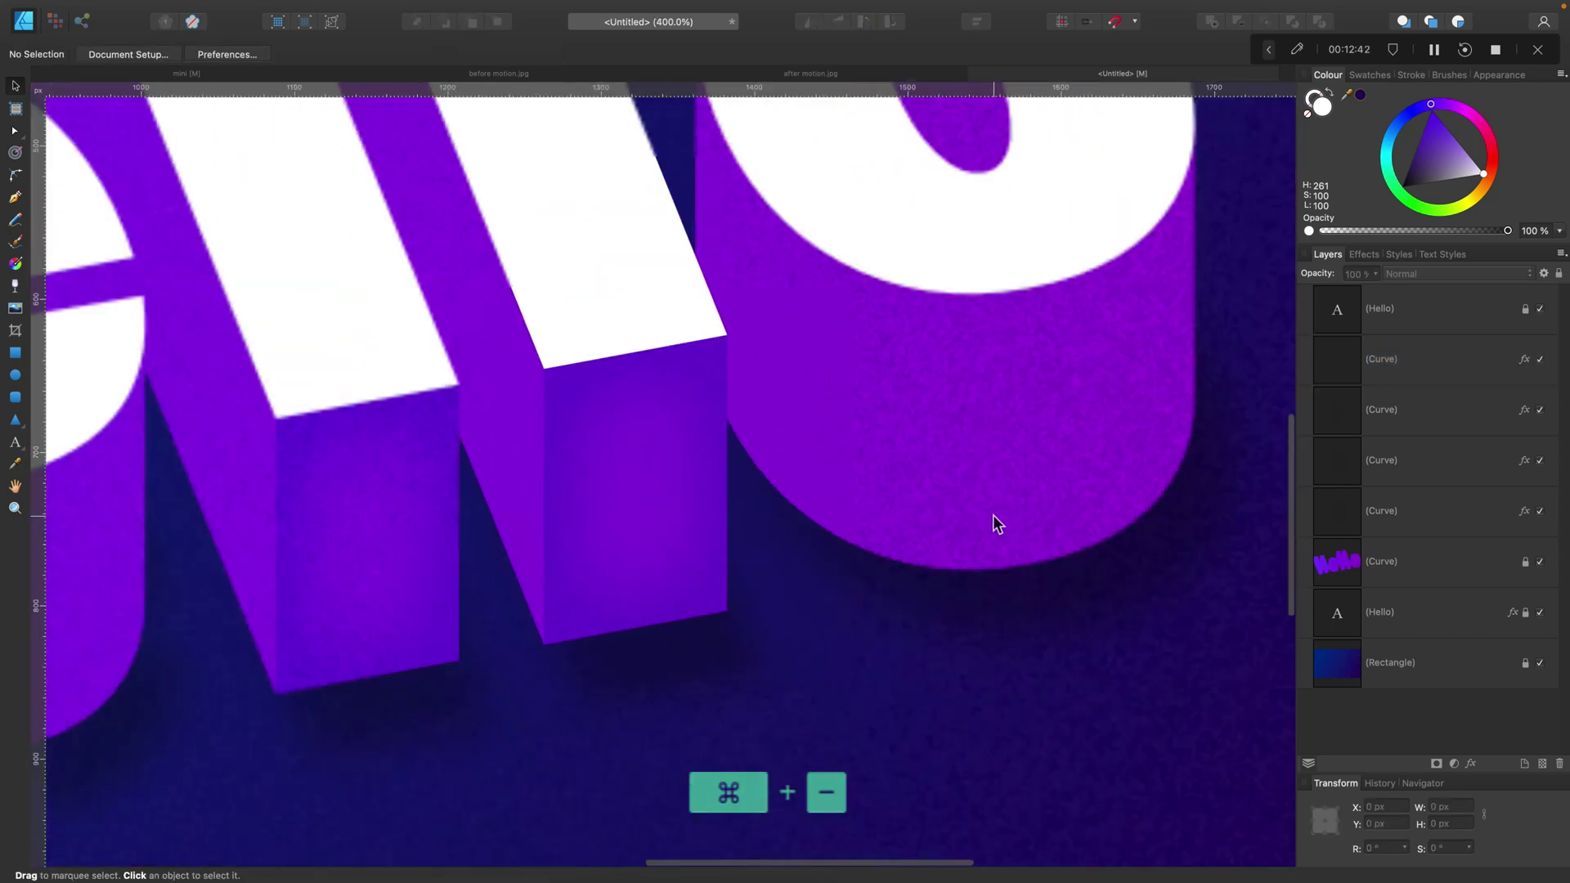
left_click(1460, 371)
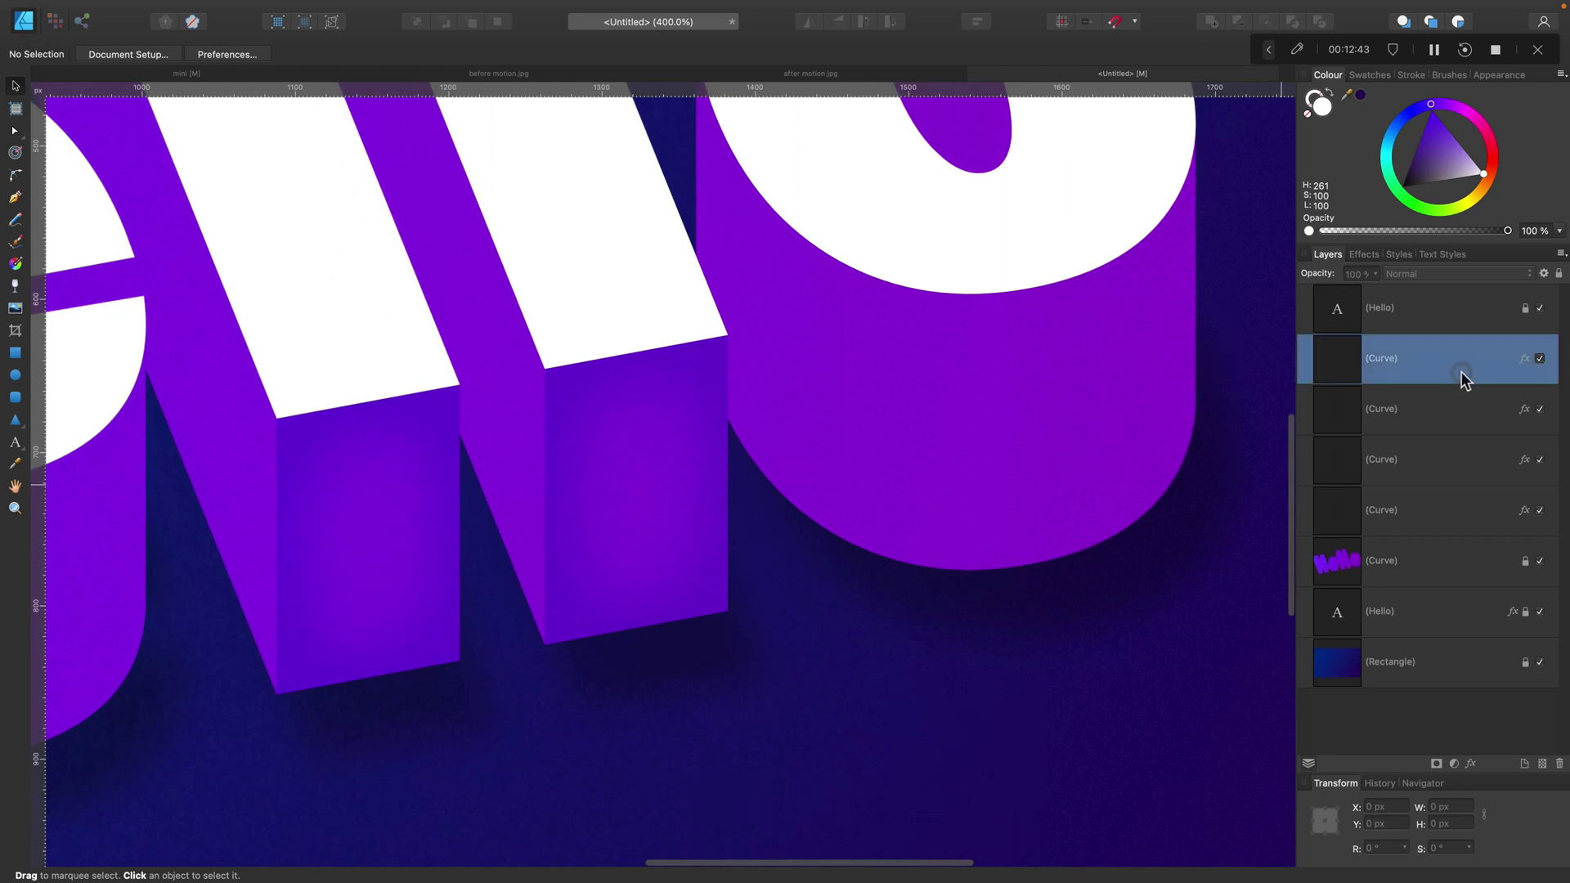
left_click(1437, 519, "shift")
right_click(1430, 508)
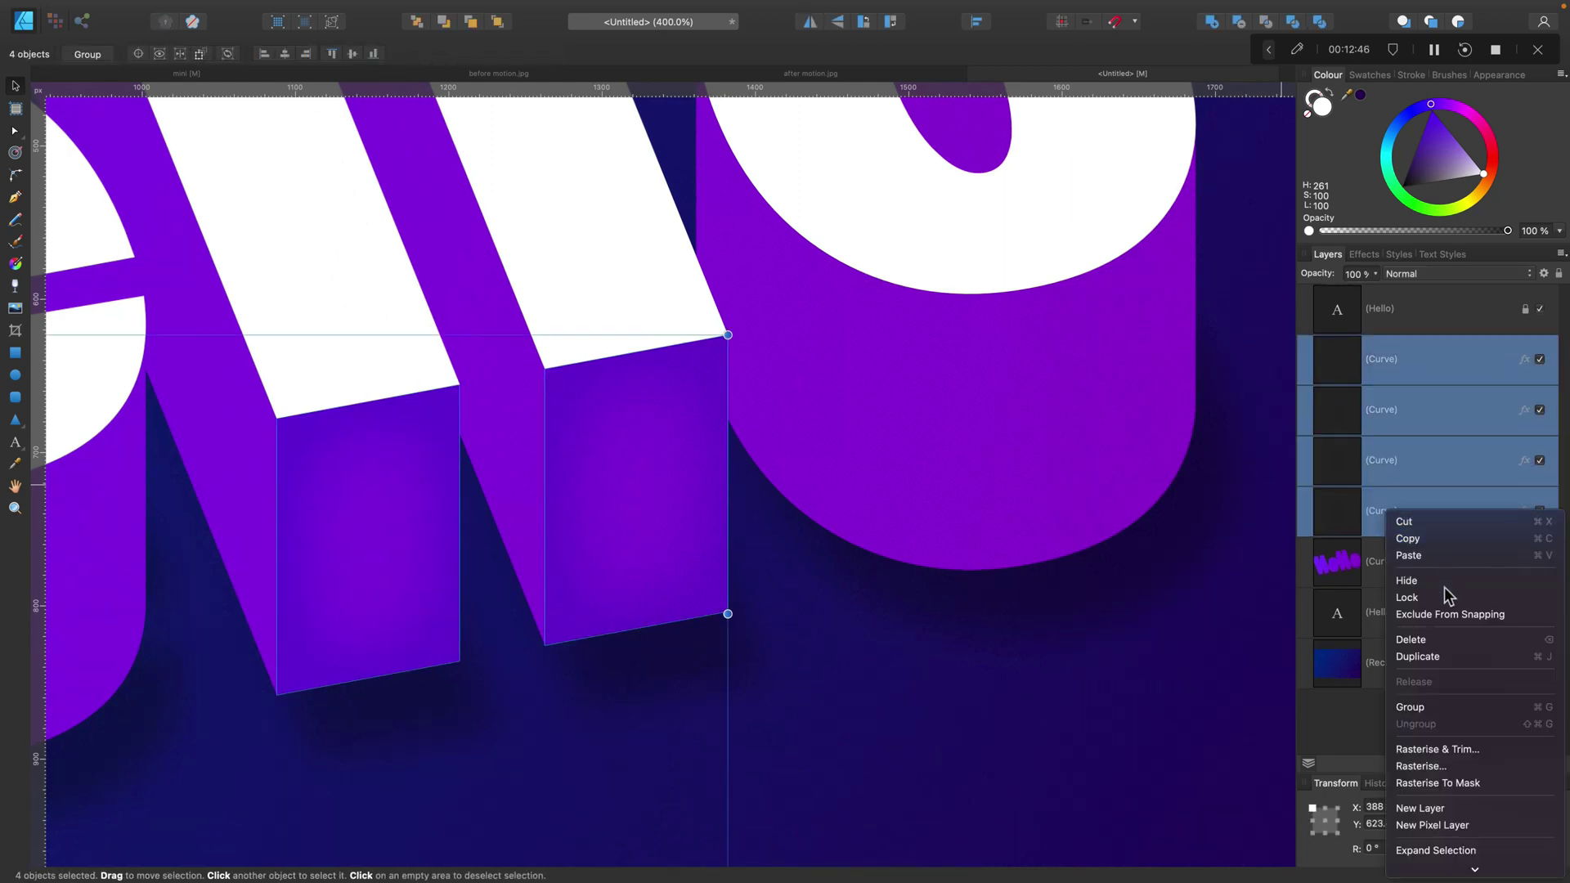
left_click(1460, 707)
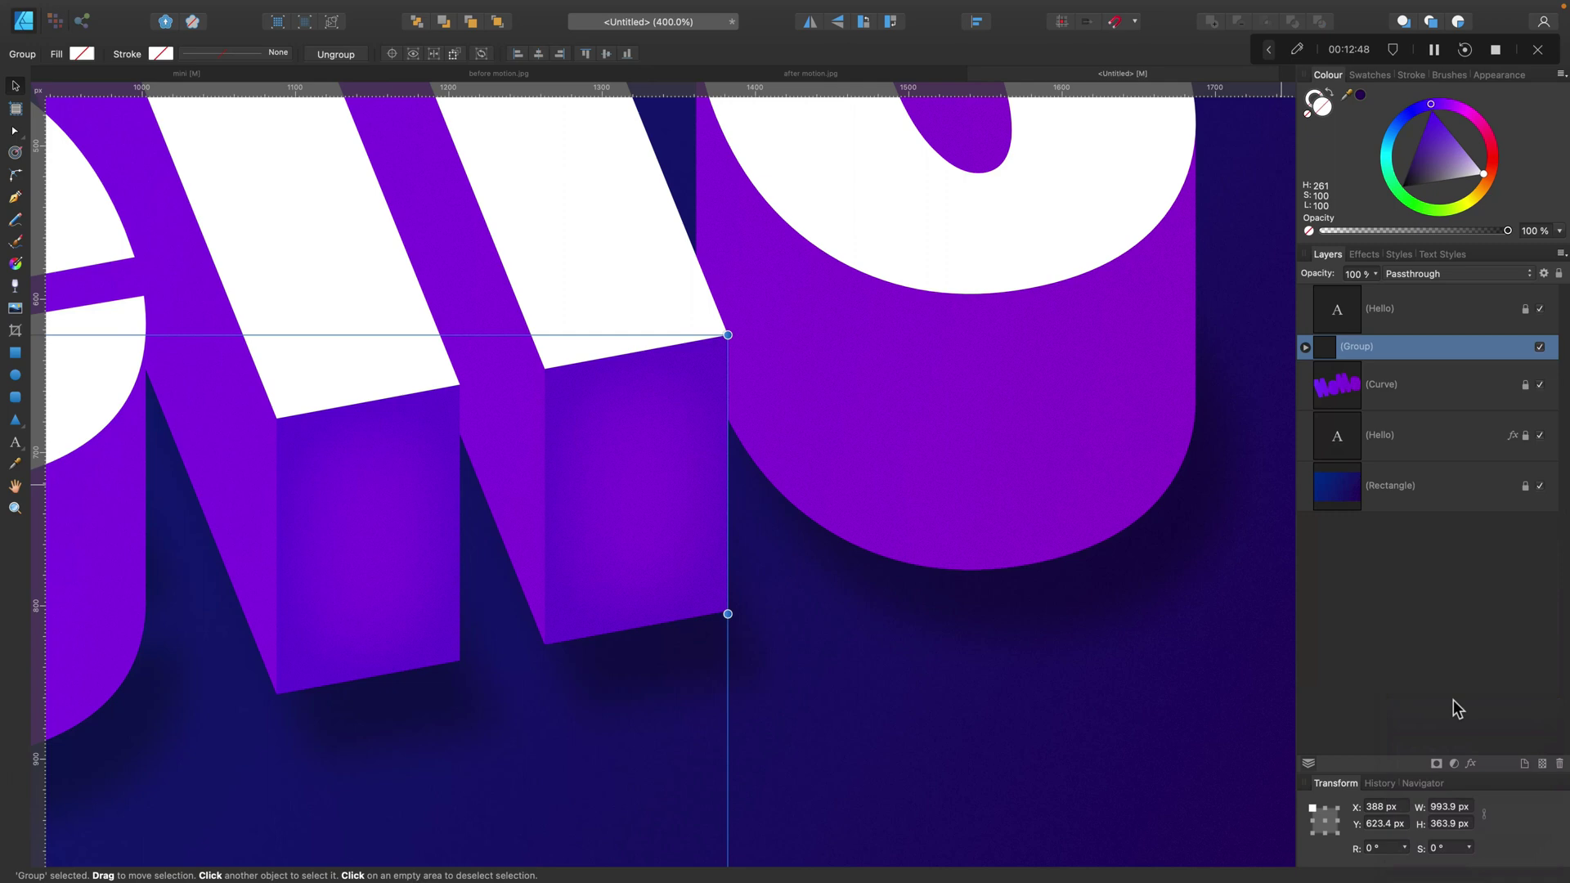
key("super+minus")
key("super+minus")
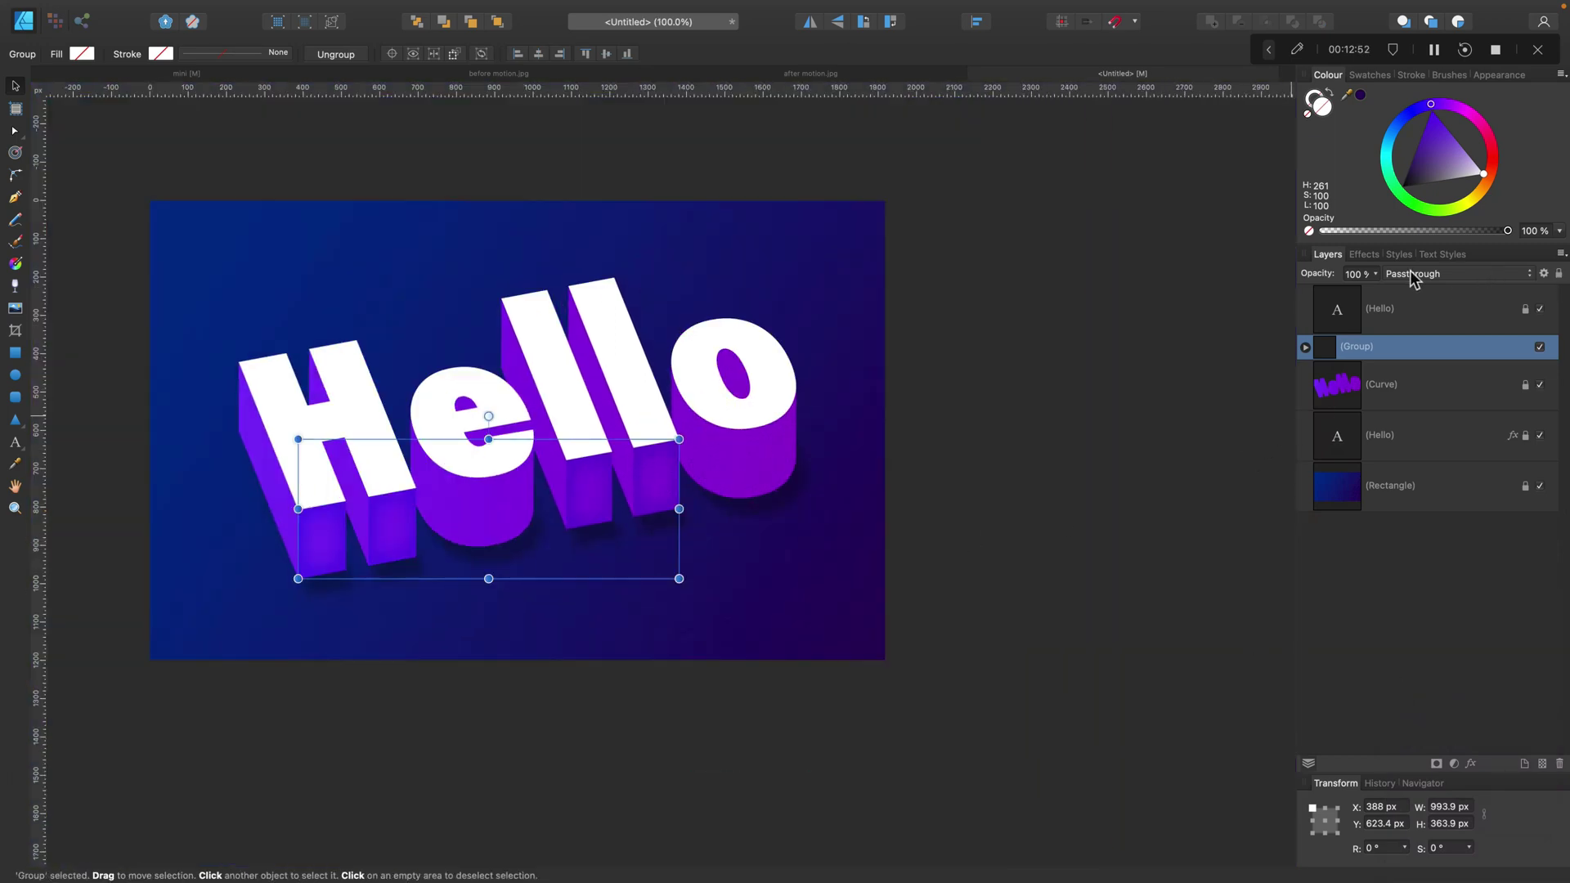
- Drop the glow-face group's opacity to 92% and select the front Hello text
left_click(1377, 274)
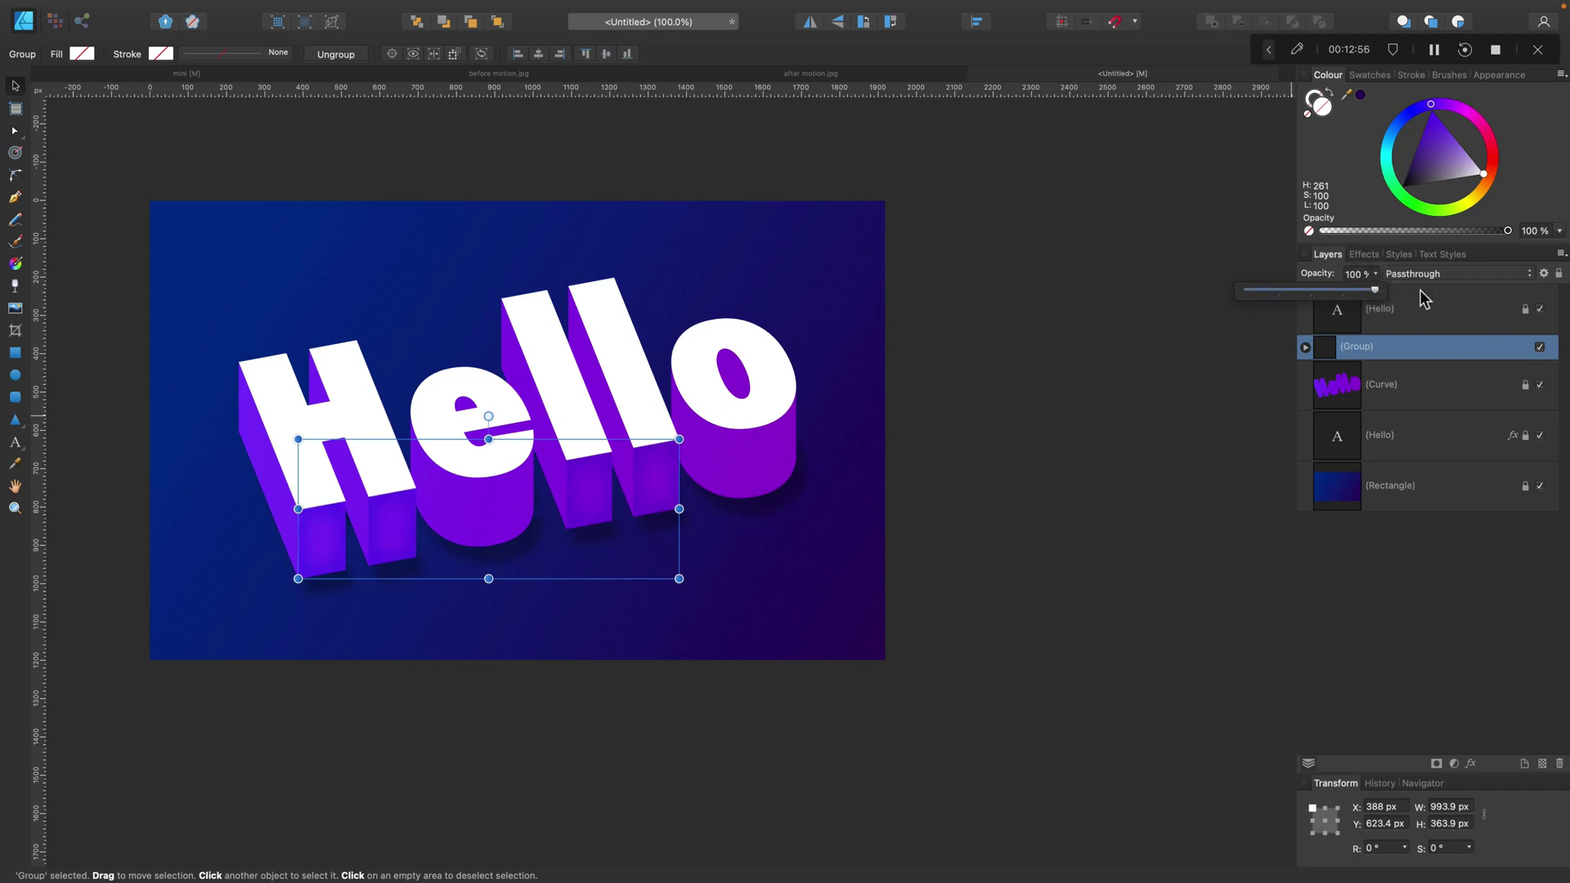
left_click_drag(1374, 290, 1349, 292)
left_click(1451, 322)
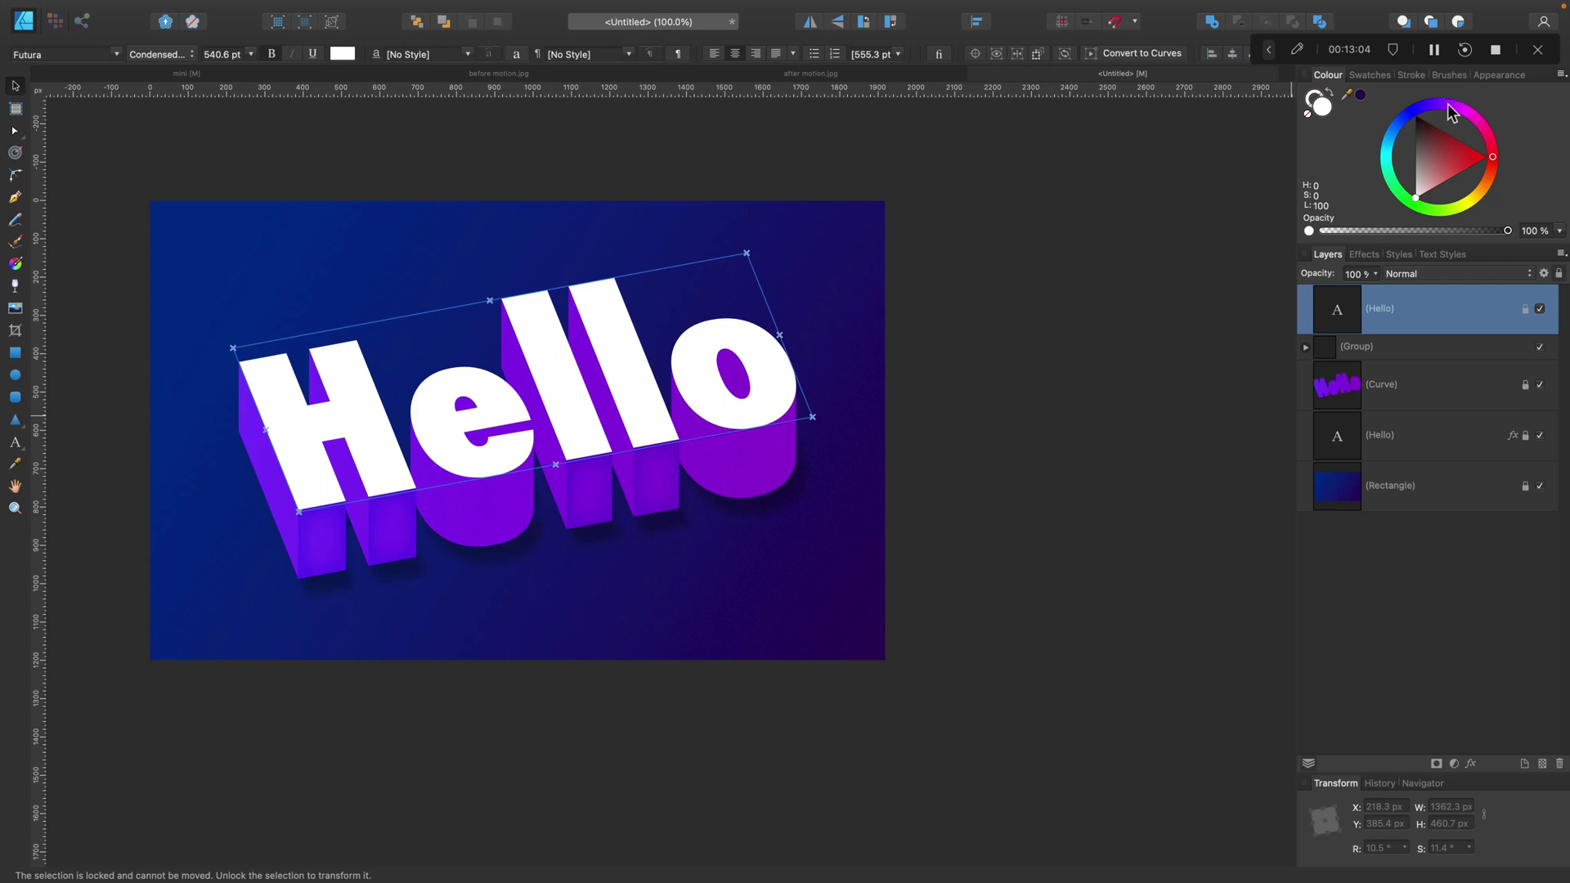
- Tint the front Hello text pale pink and give it a 150 px white Inner Glow
left_click(1487, 129)
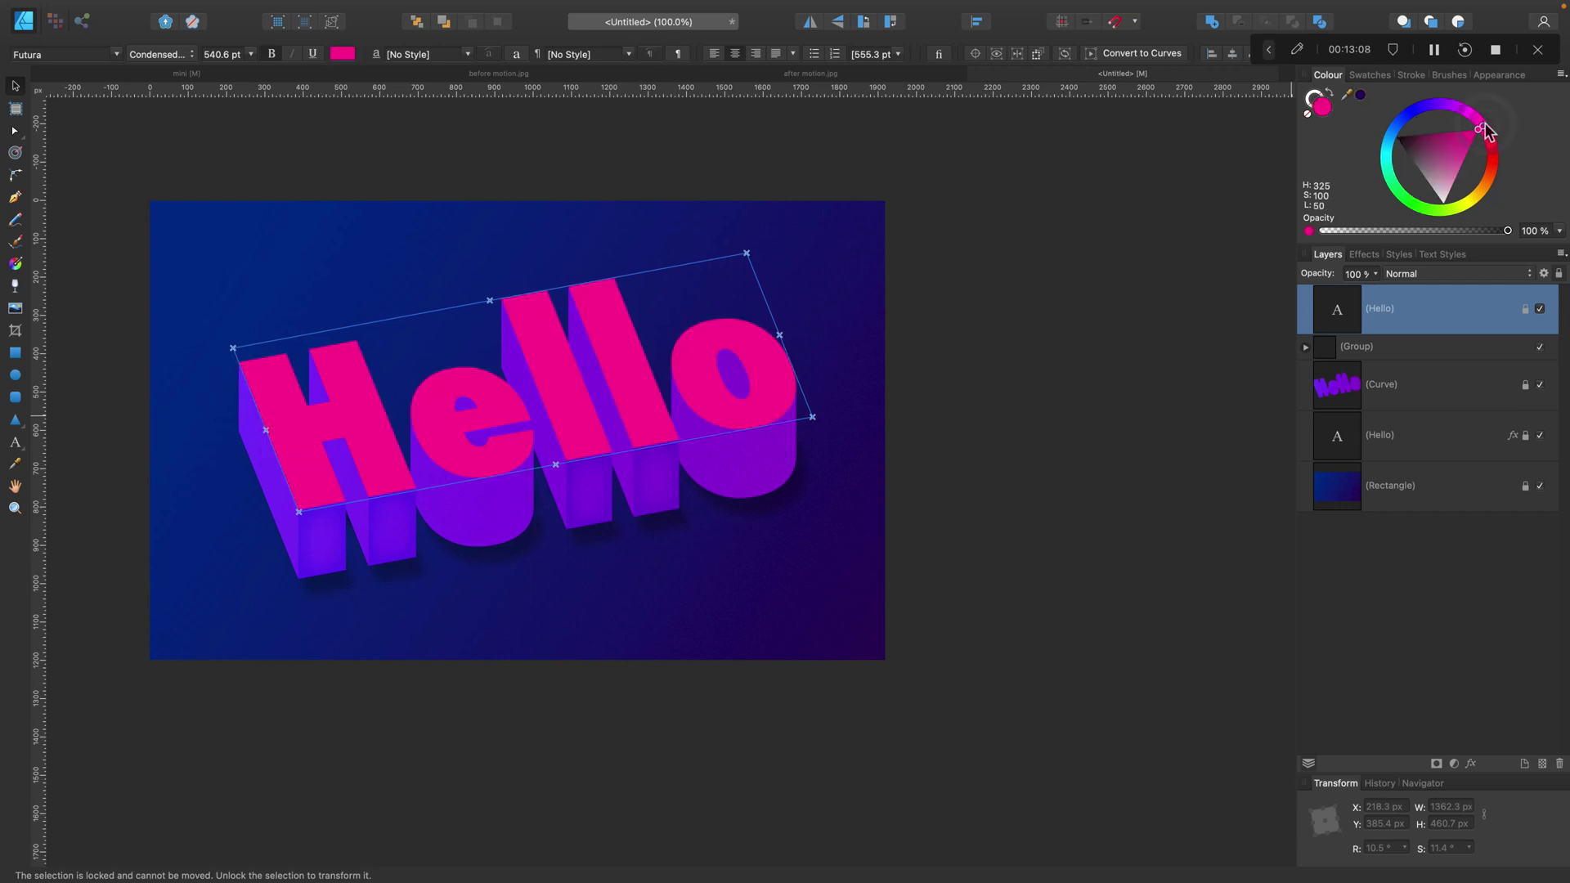
left_click_drag(1468, 139, 1442, 199)
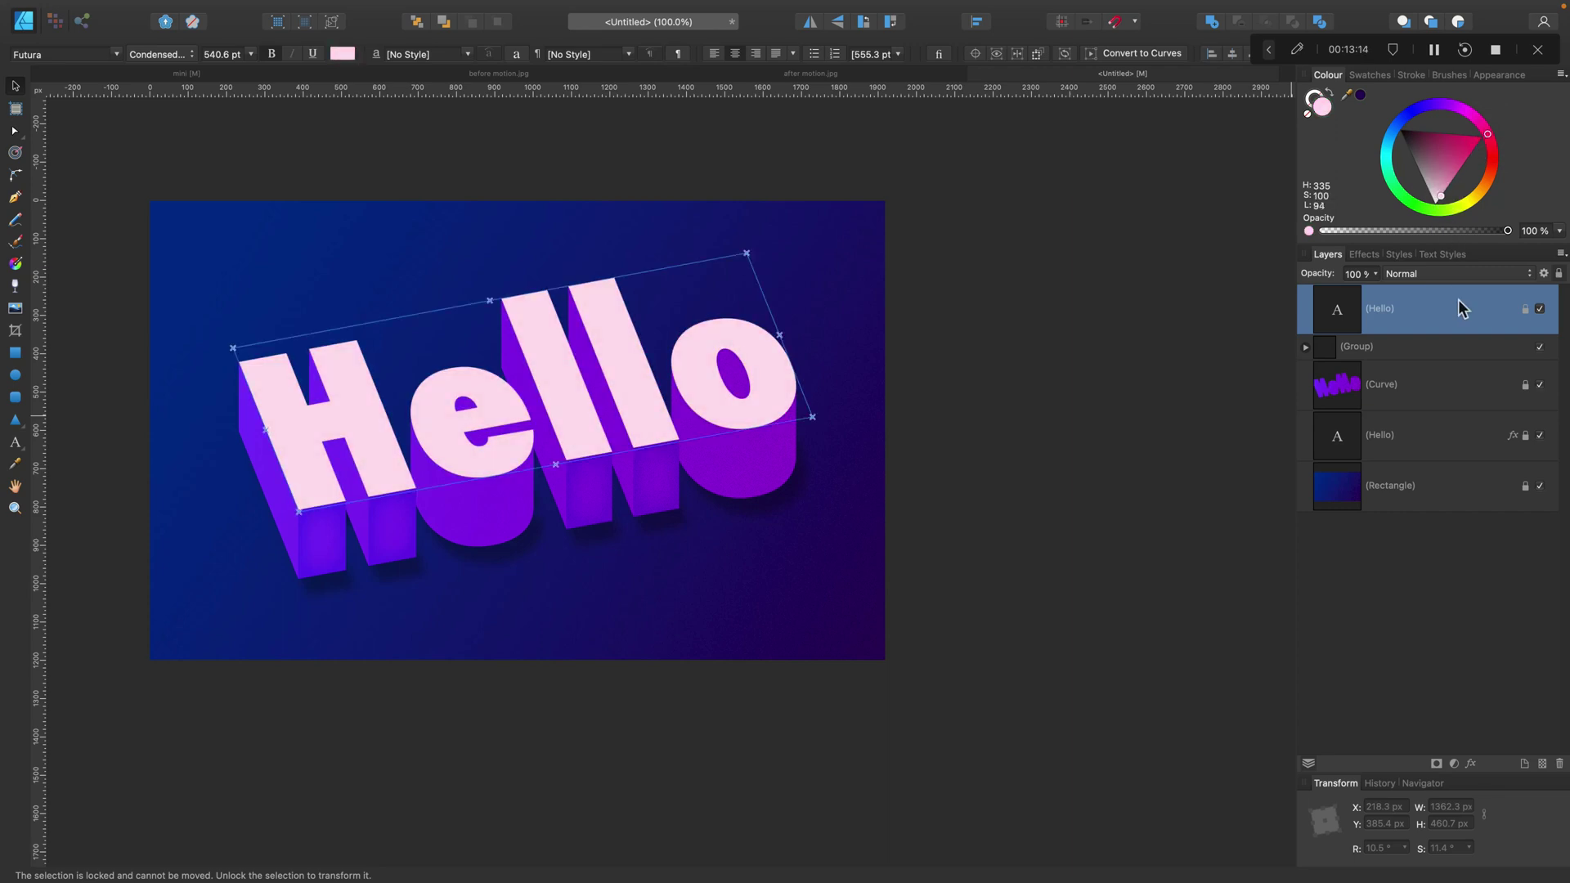
left_click(1469, 759)
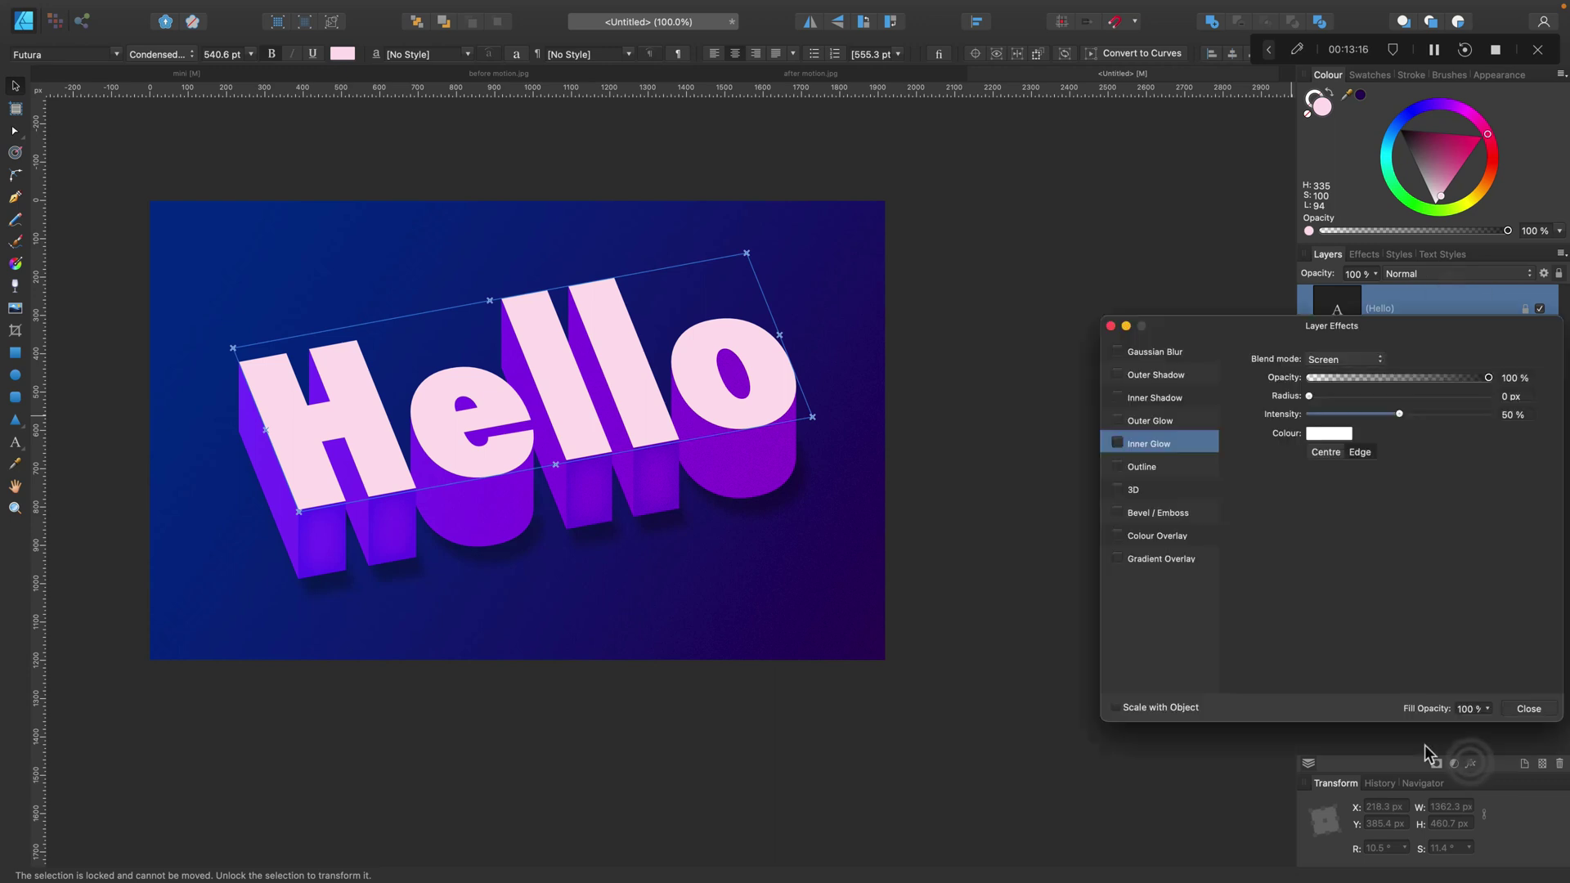
left_click(1197, 444)
left_click_drag(1321, 394, 1537, 421)
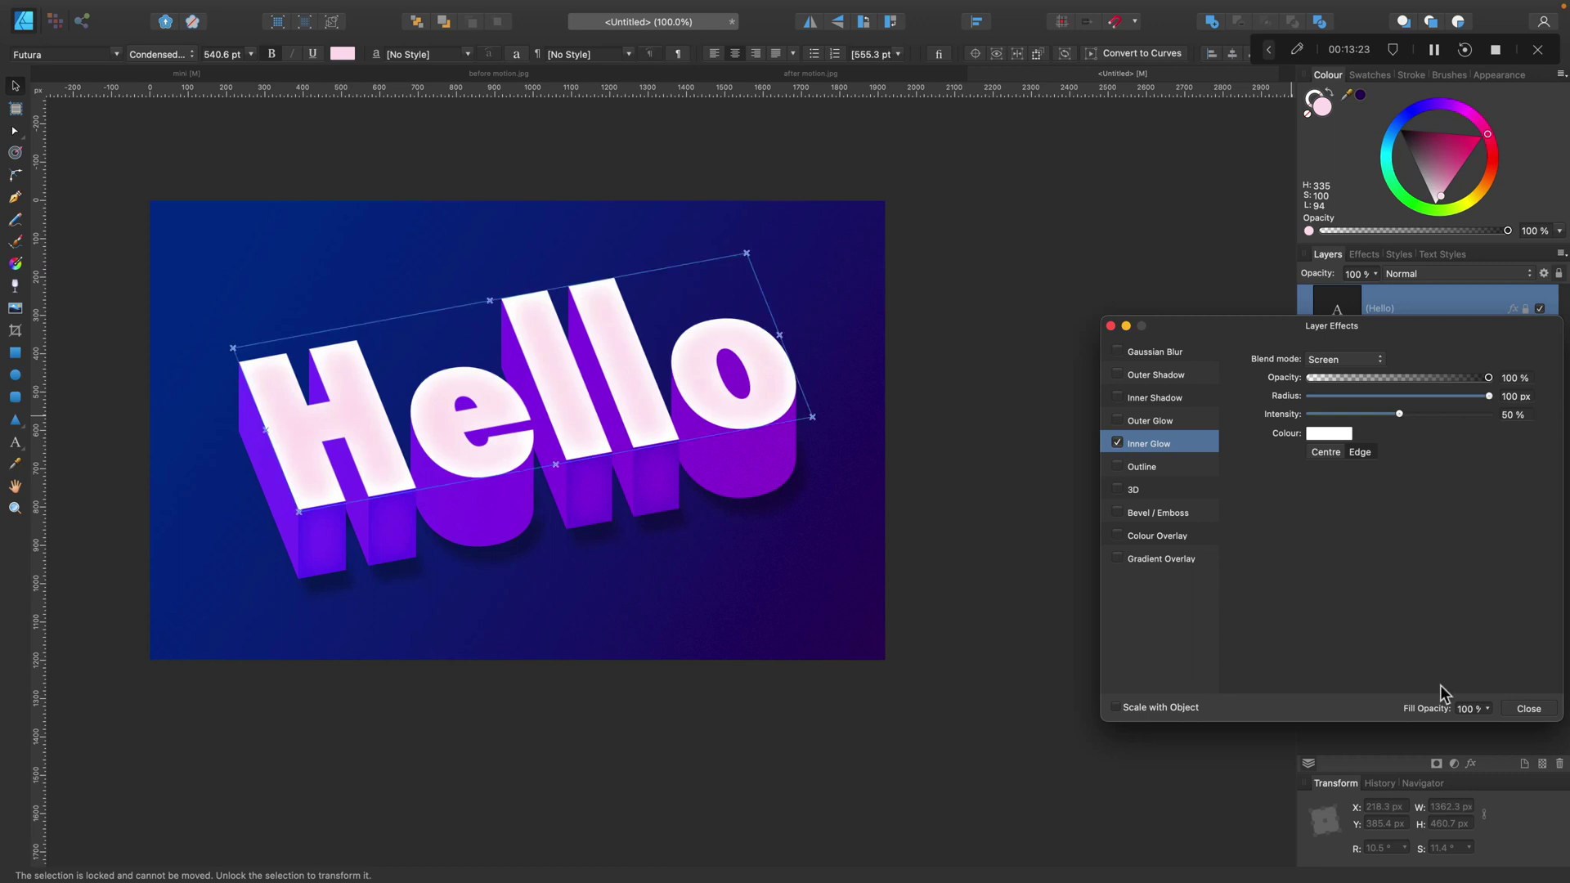
left_click(1526, 709)
- Revisit the Hello text's layer effects to reduce the Inner Glow radius
left_click(1453, 390)
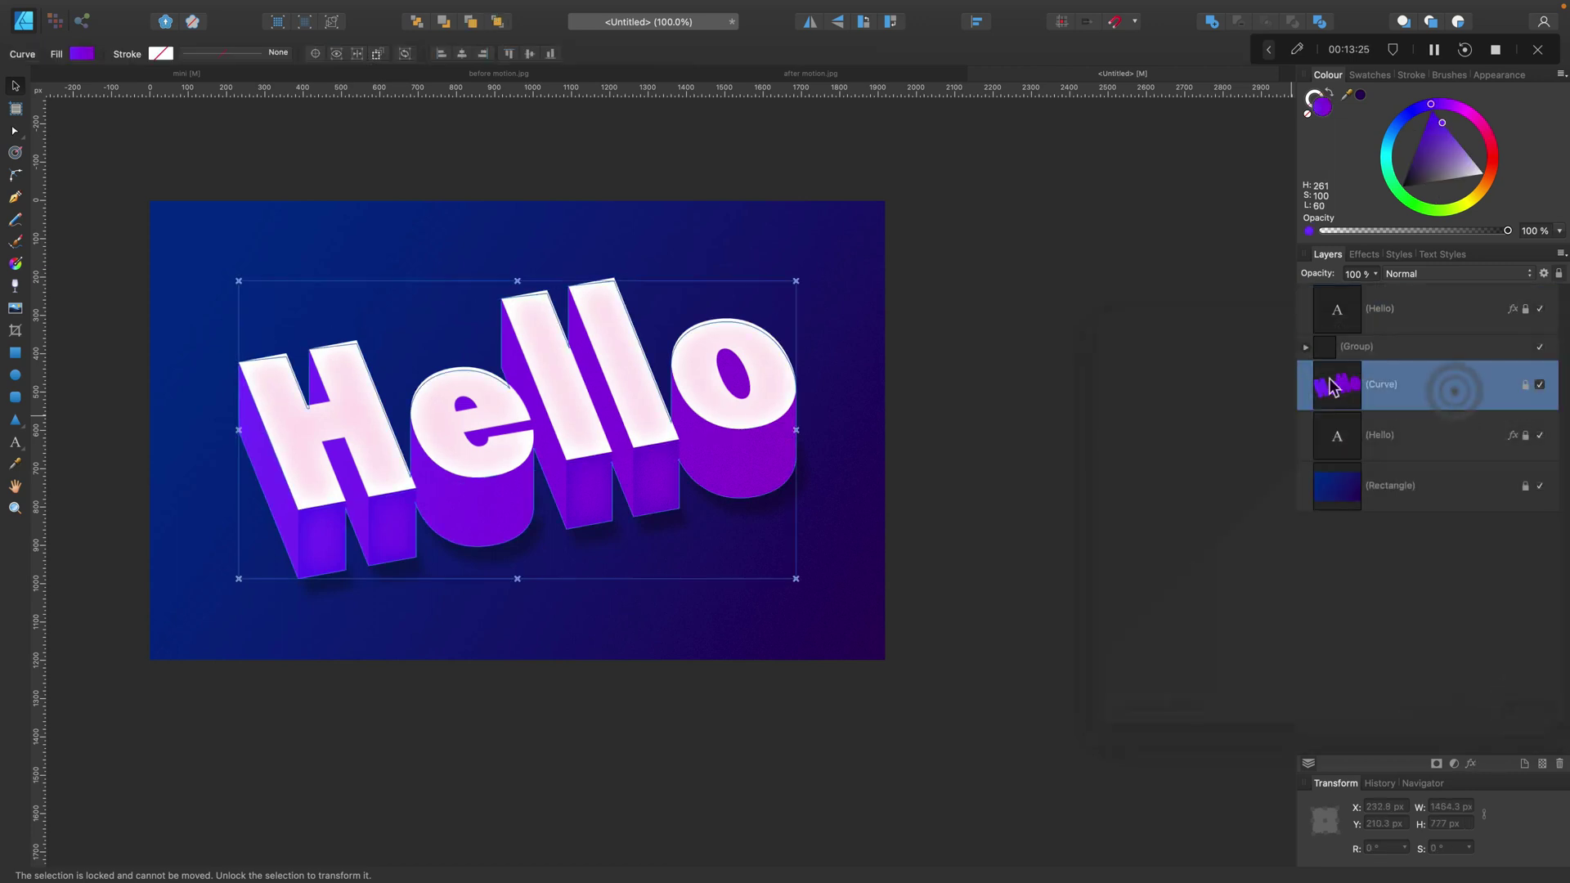
left_click(1159, 382)
left_click(1461, 311)
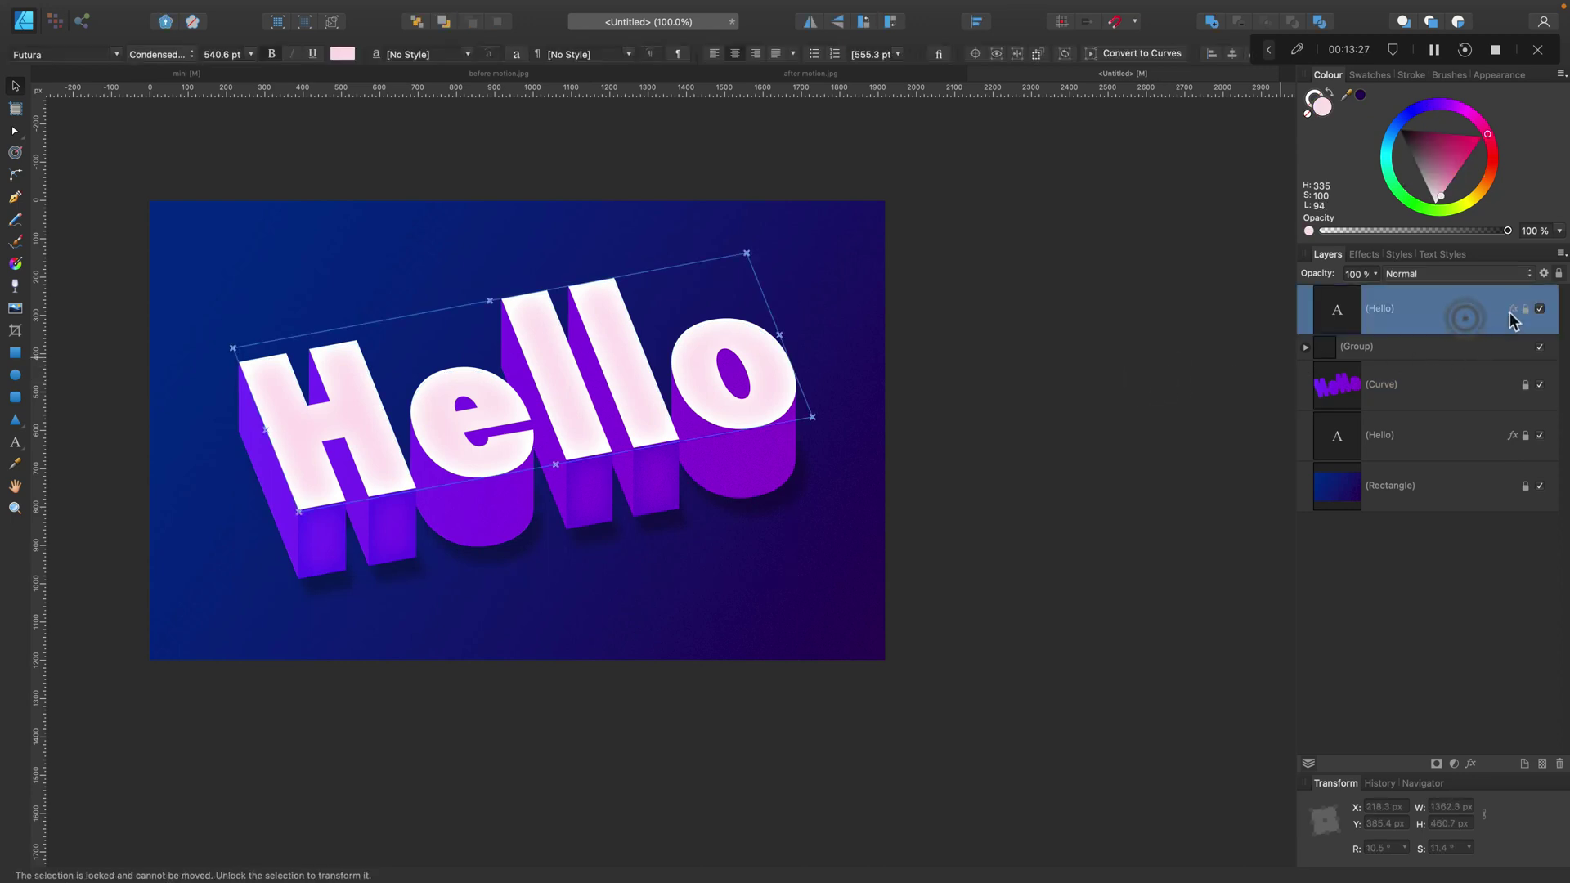
left_click(1512, 309)
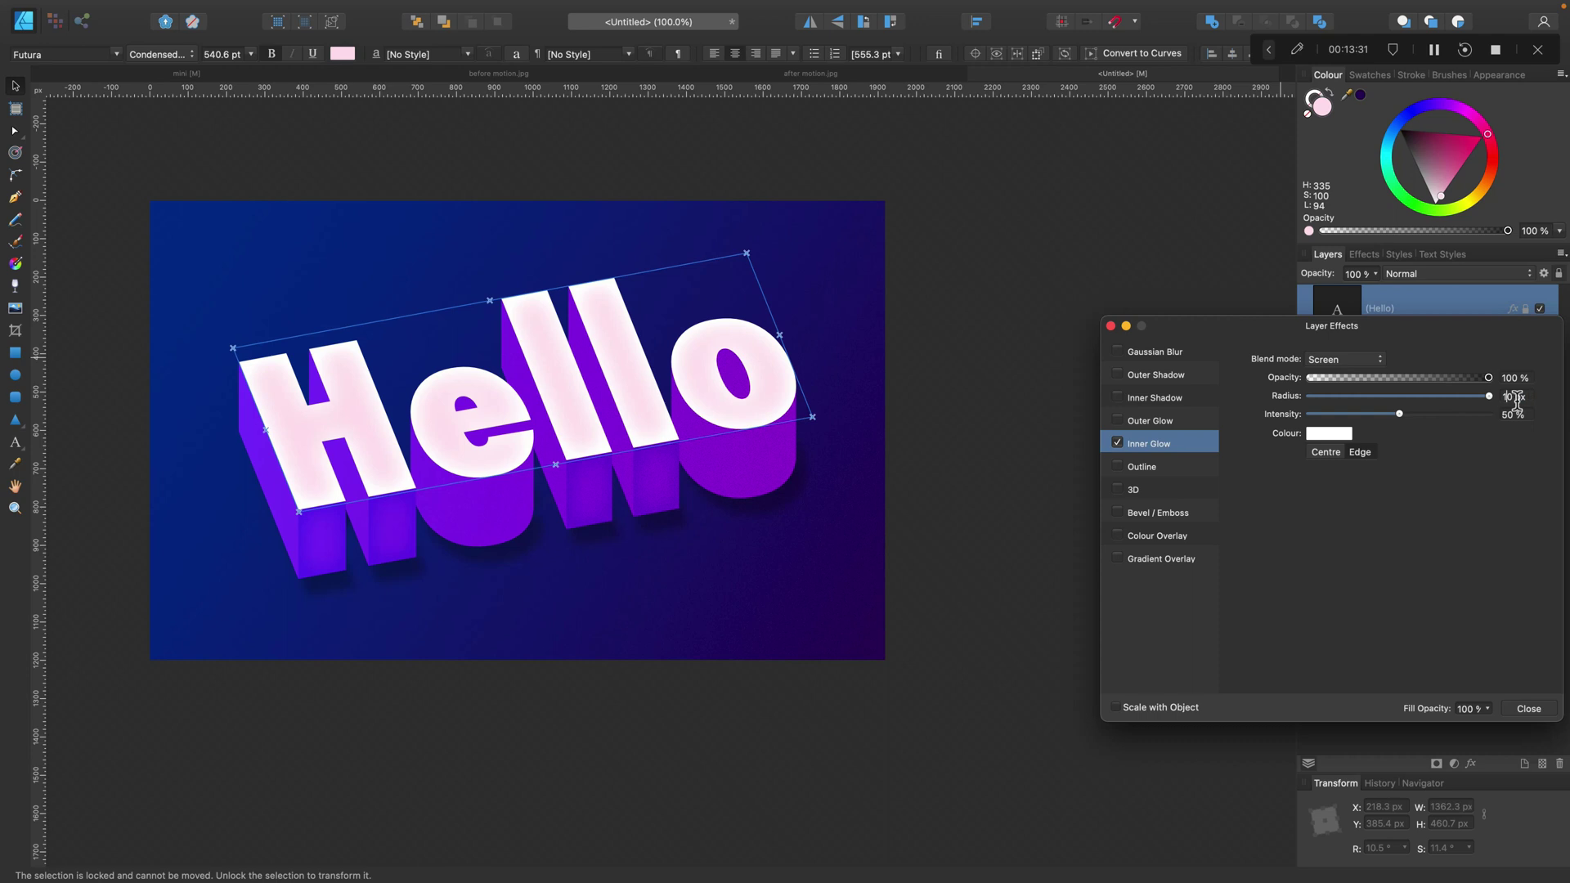
scroll(1516, 400, "up", 5)
left_click(1529, 708)
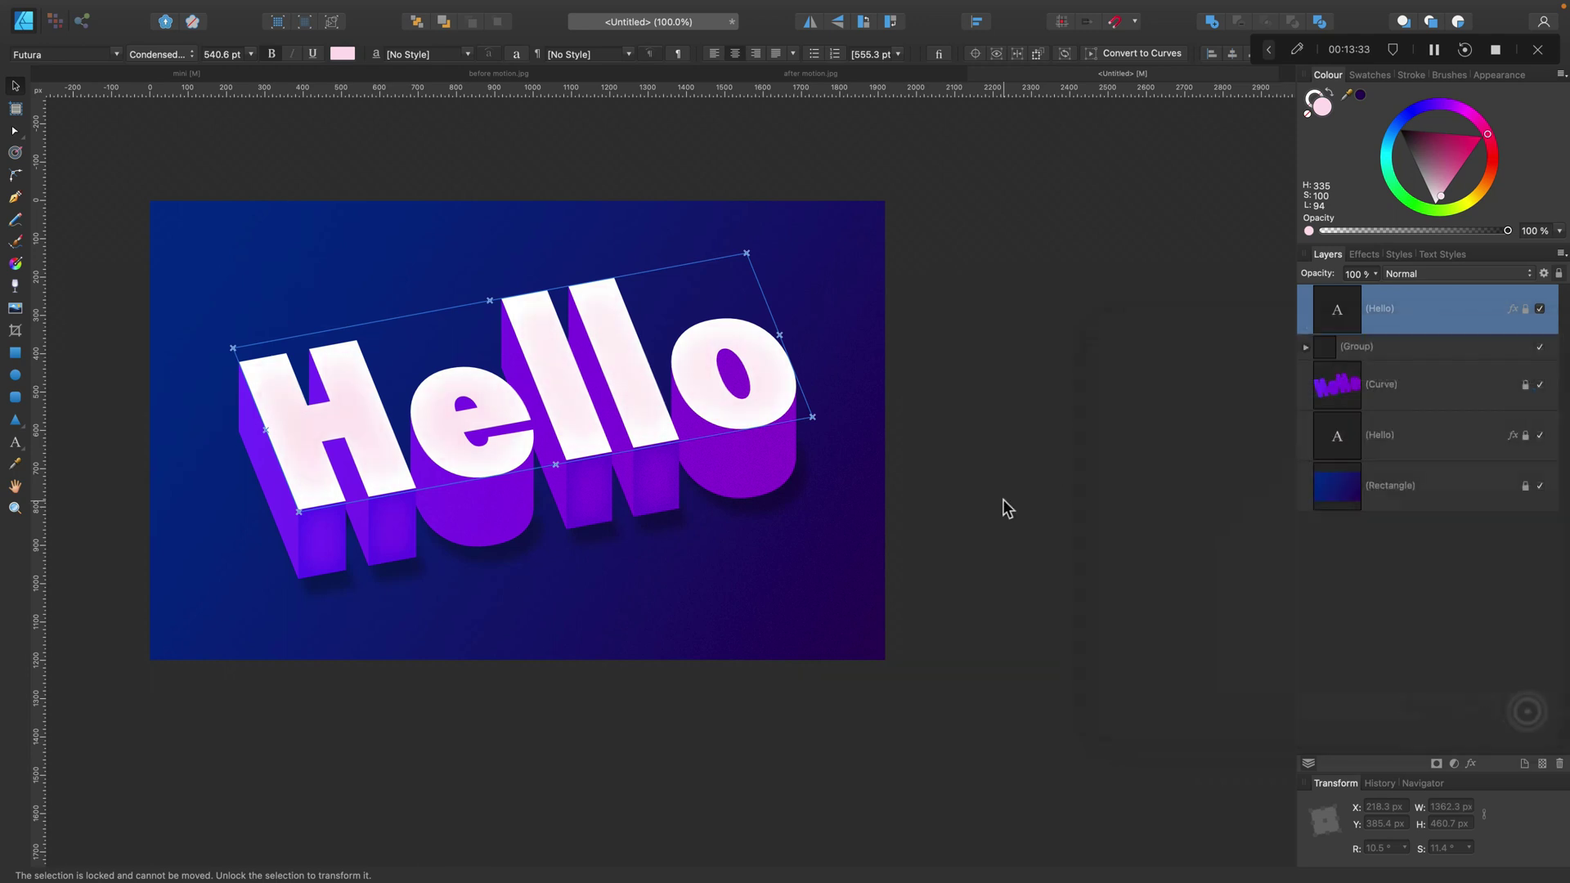
left_click(942, 451)
scroll(941, 451, "down", 4)
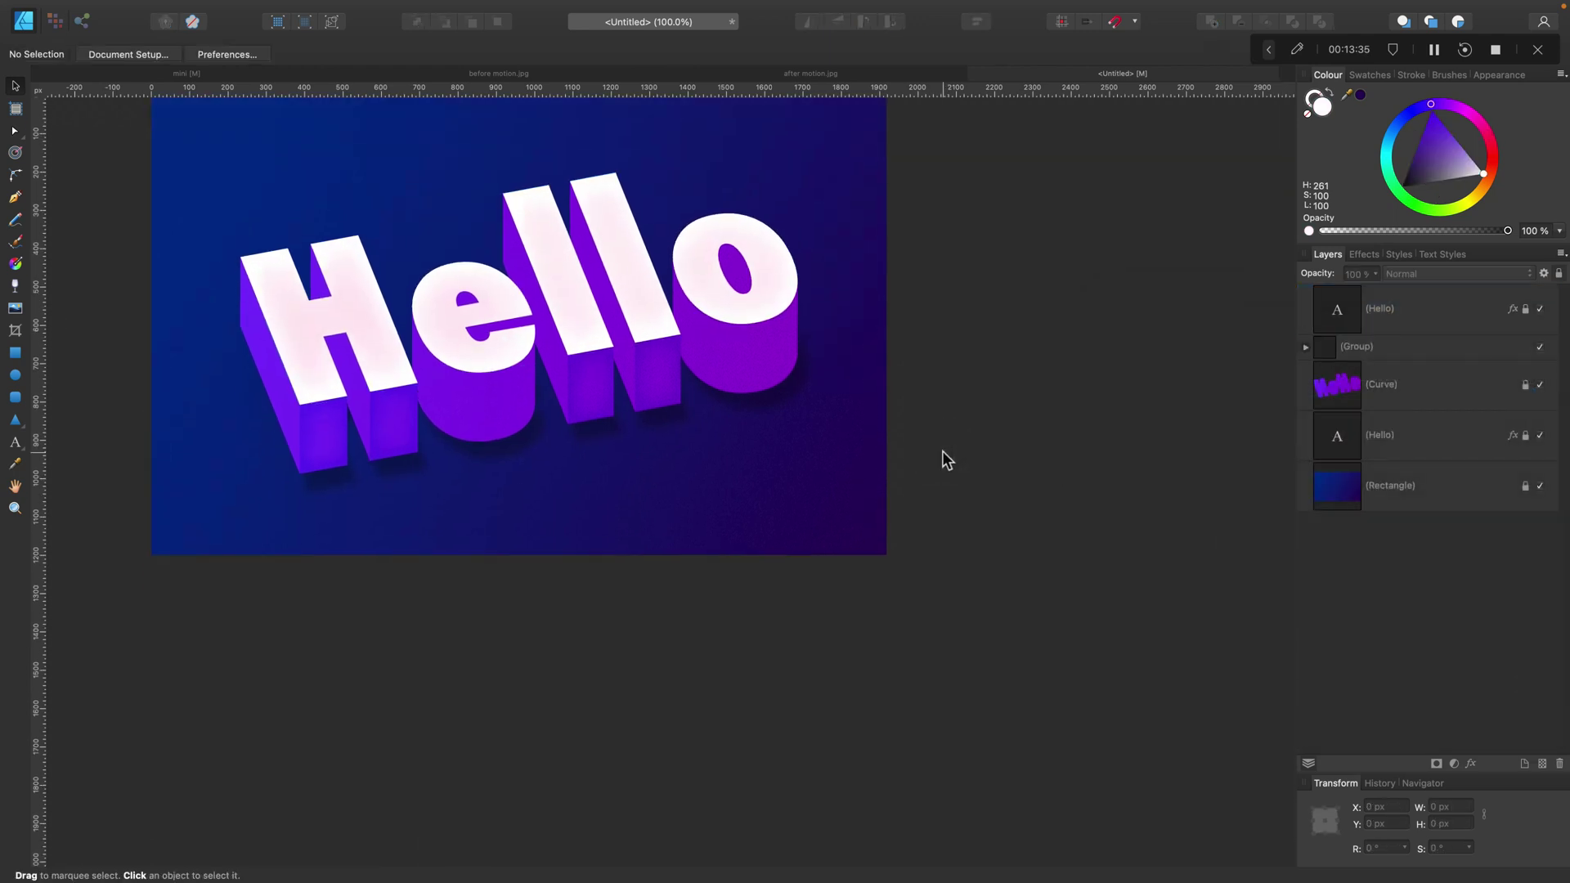
scroll(950, 445, "up", 5)
left_click(1443, 307)
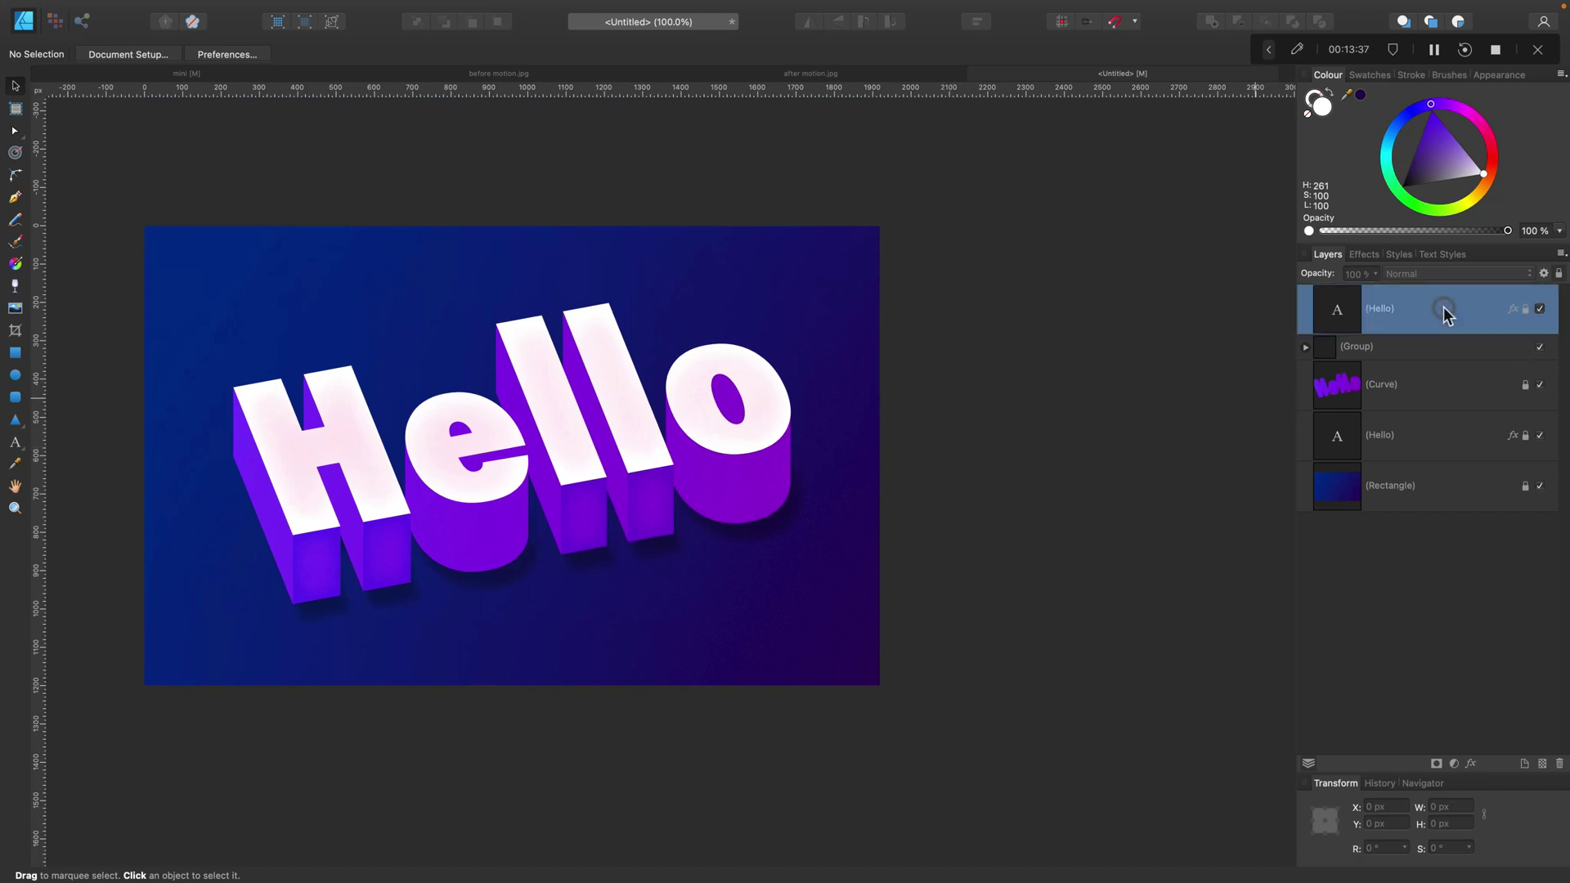
- Lay a linear gradient across Hello from H to o and turn off its Inner Glow
left_click(15, 264)
left_click_drag(269, 307, 726, 511)
left_click(1512, 310)
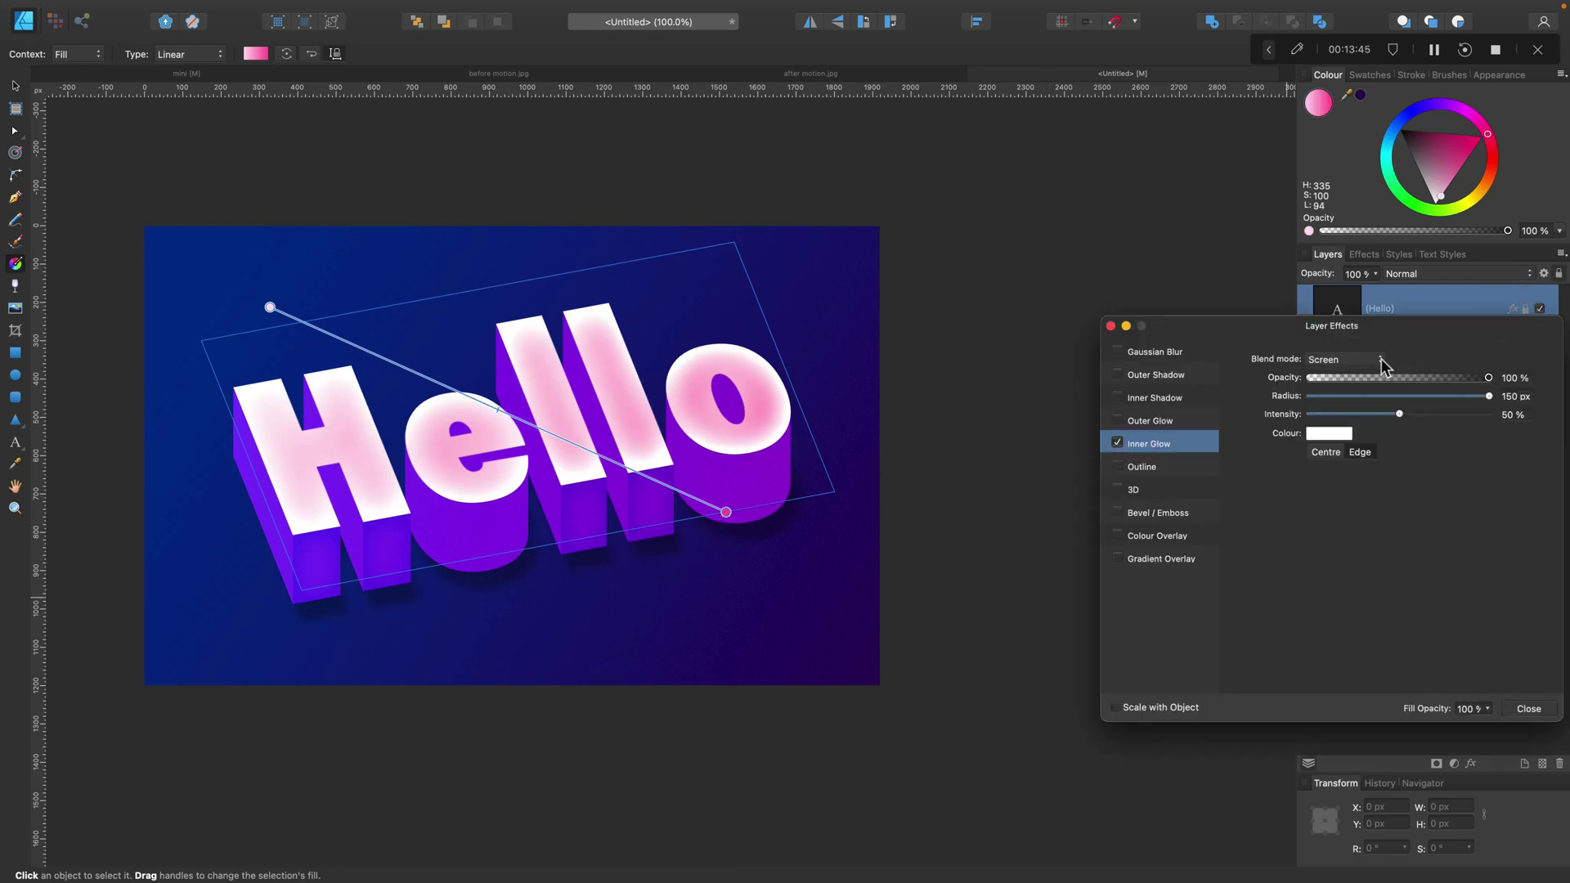
left_click(1117, 444)
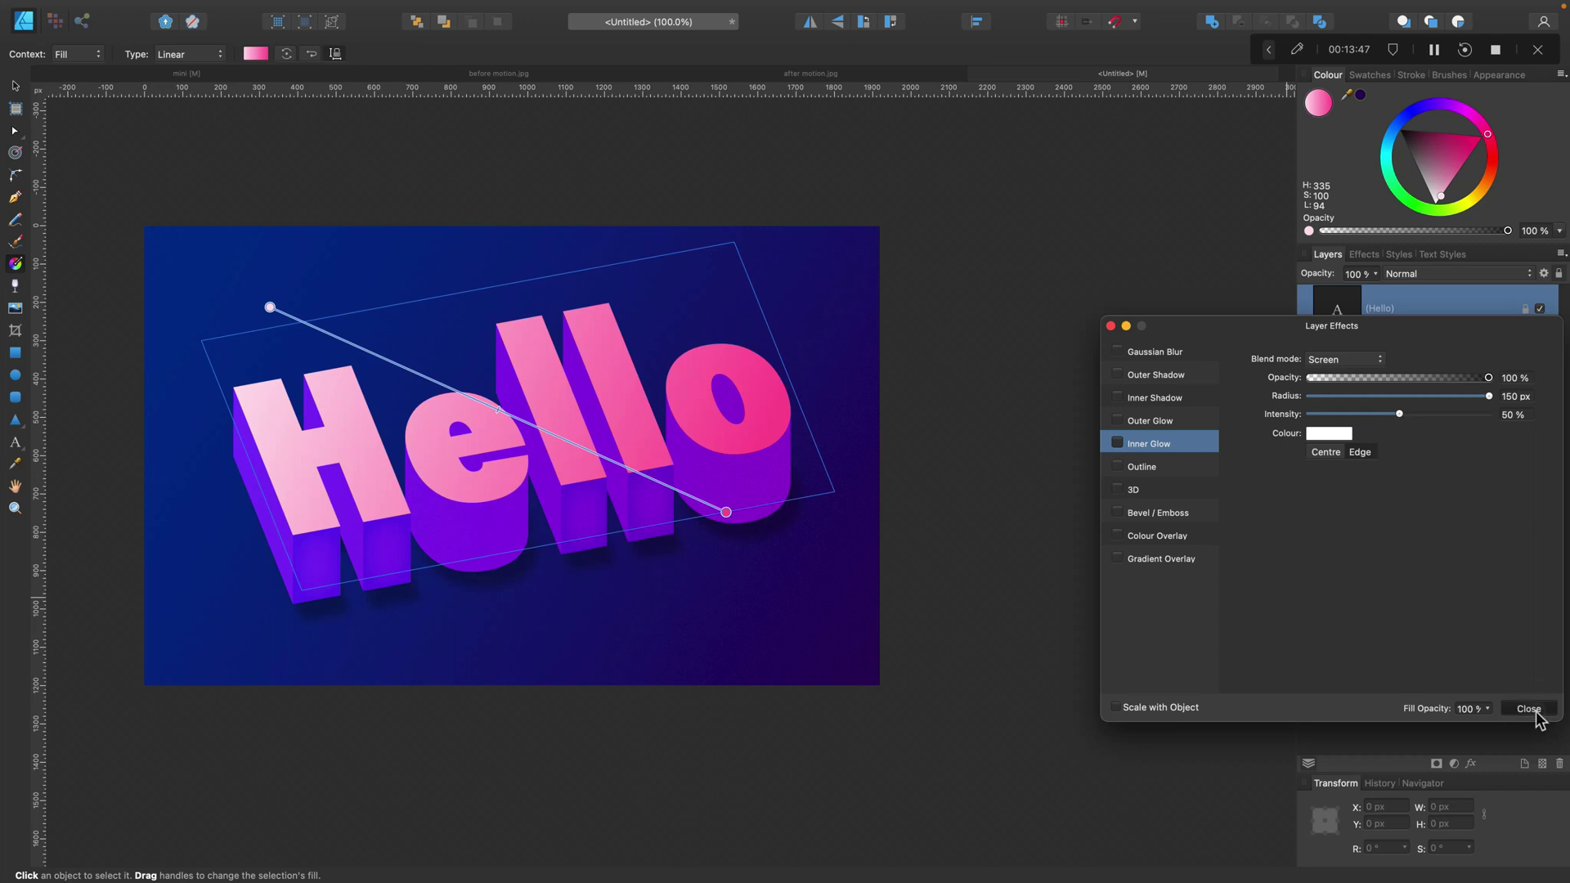
left_click(1529, 708)
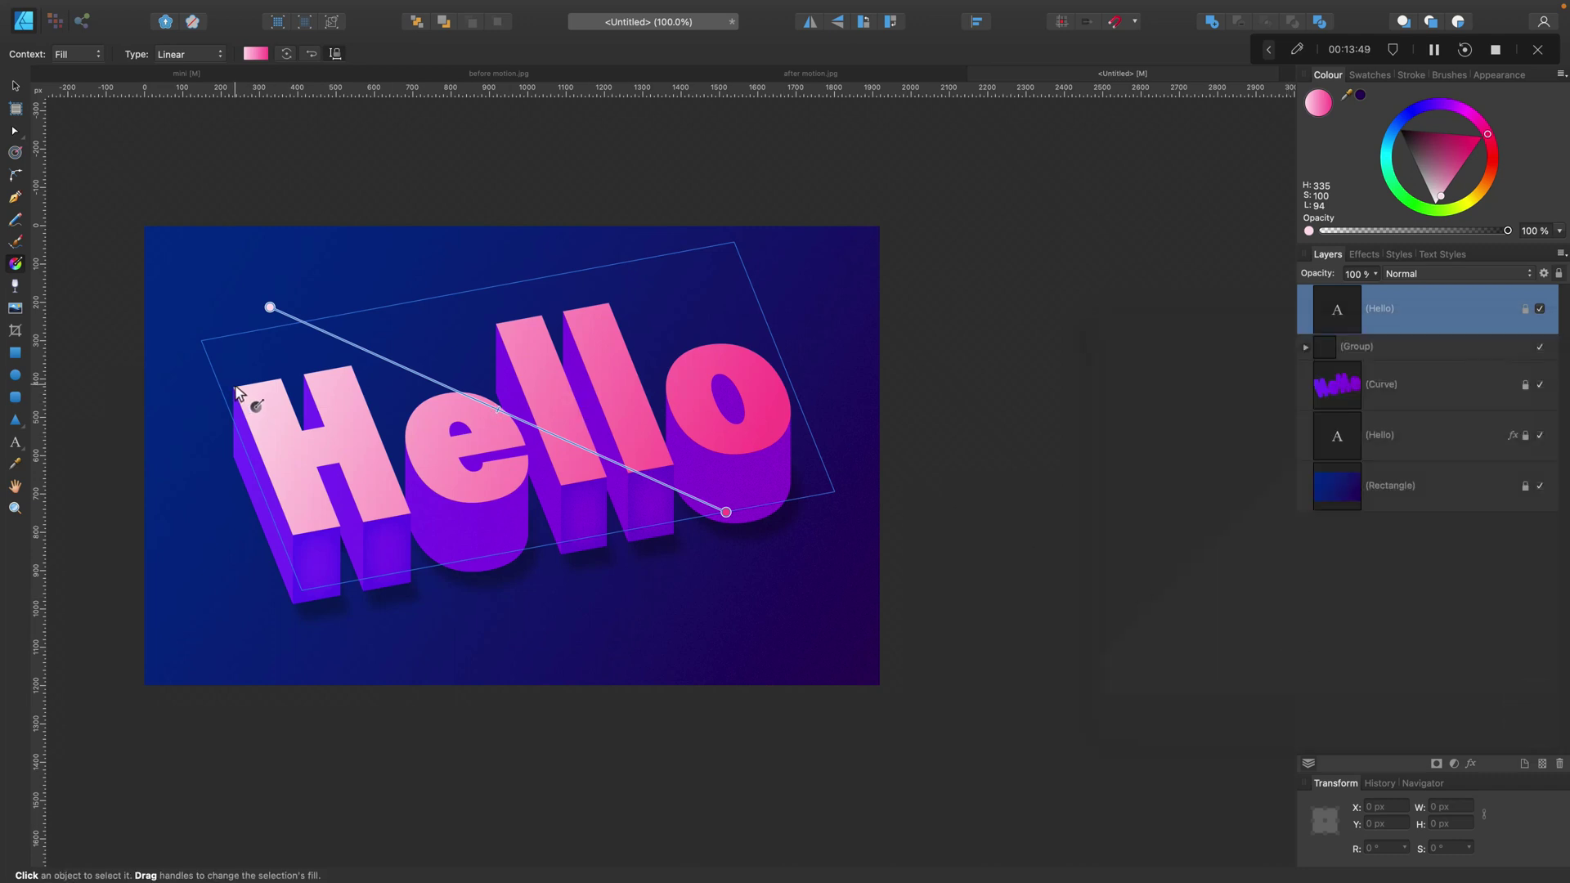
left_click_drag(234, 386, 789, 430)
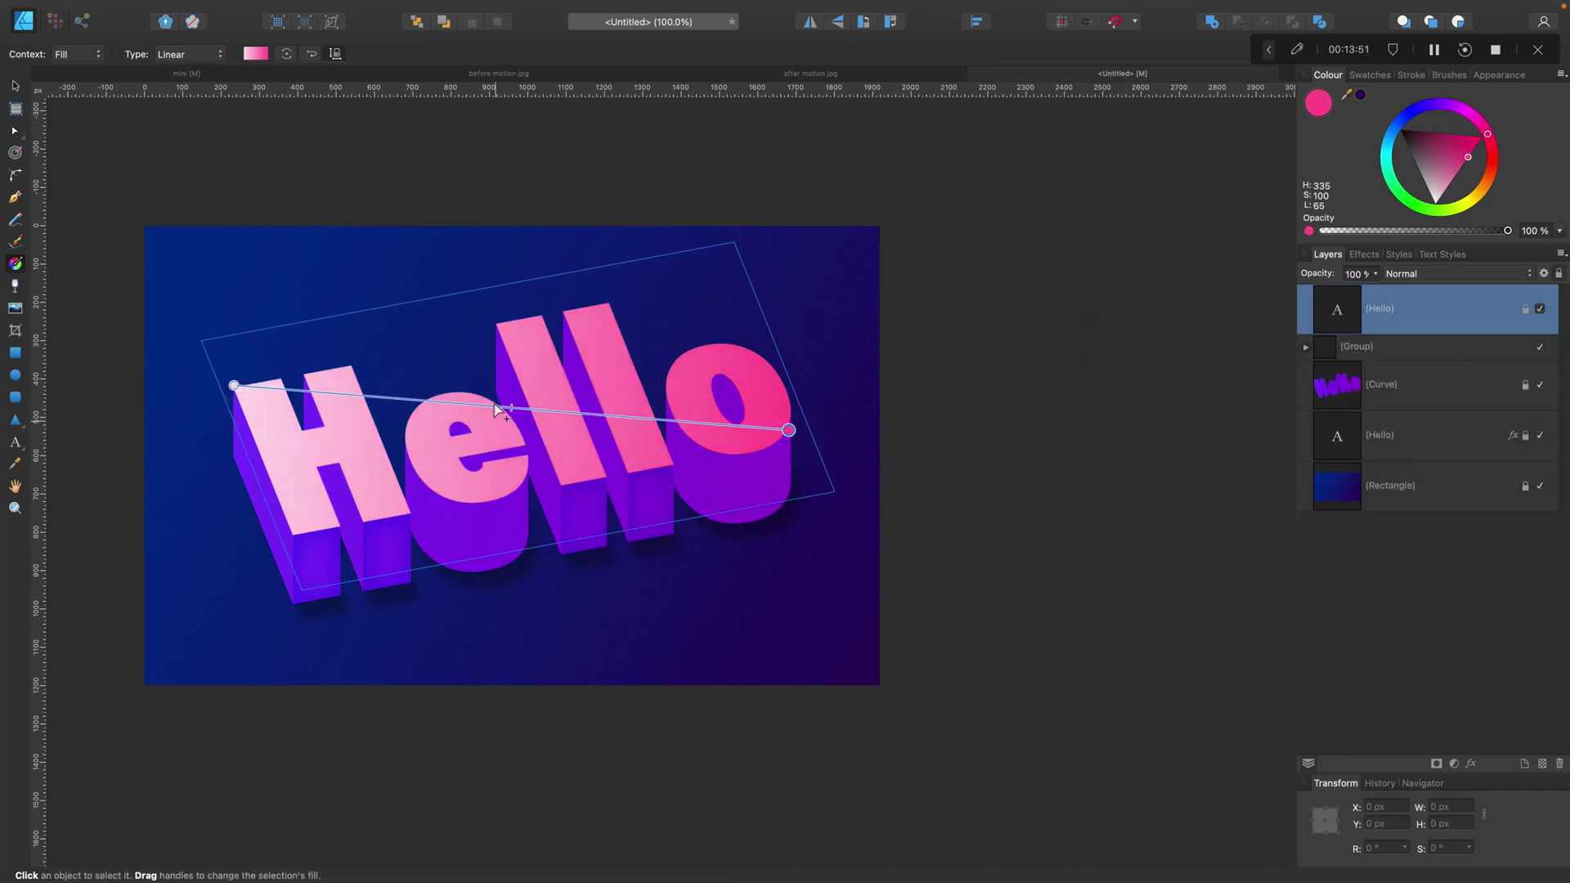
- Make the gradient's left stop white and push the midpoint rightwards
left_click(255, 53)
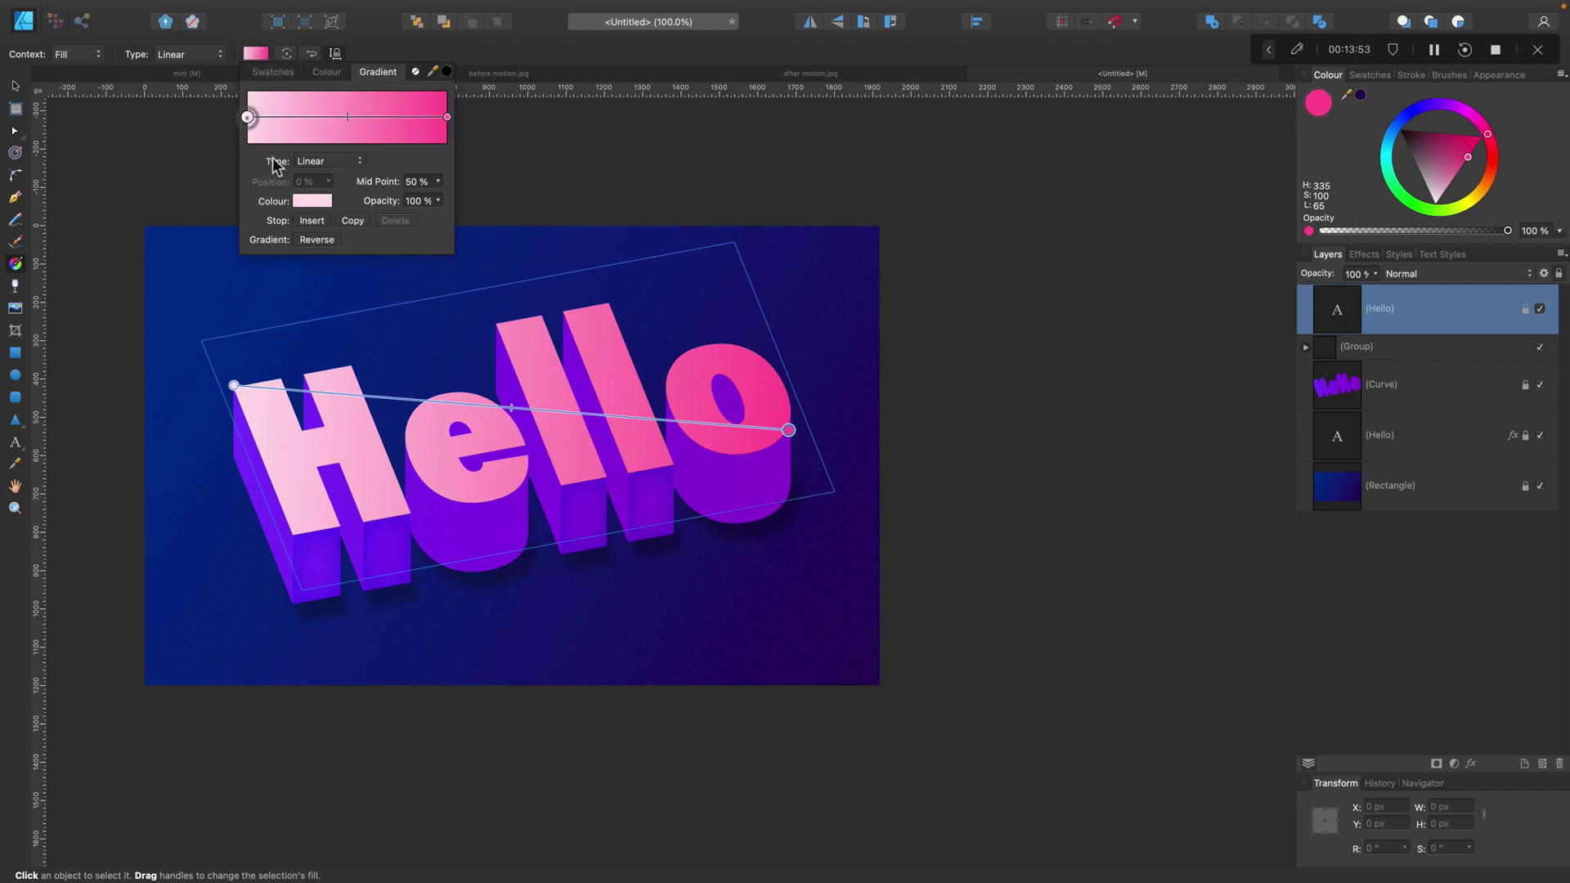
left_click(312, 200)
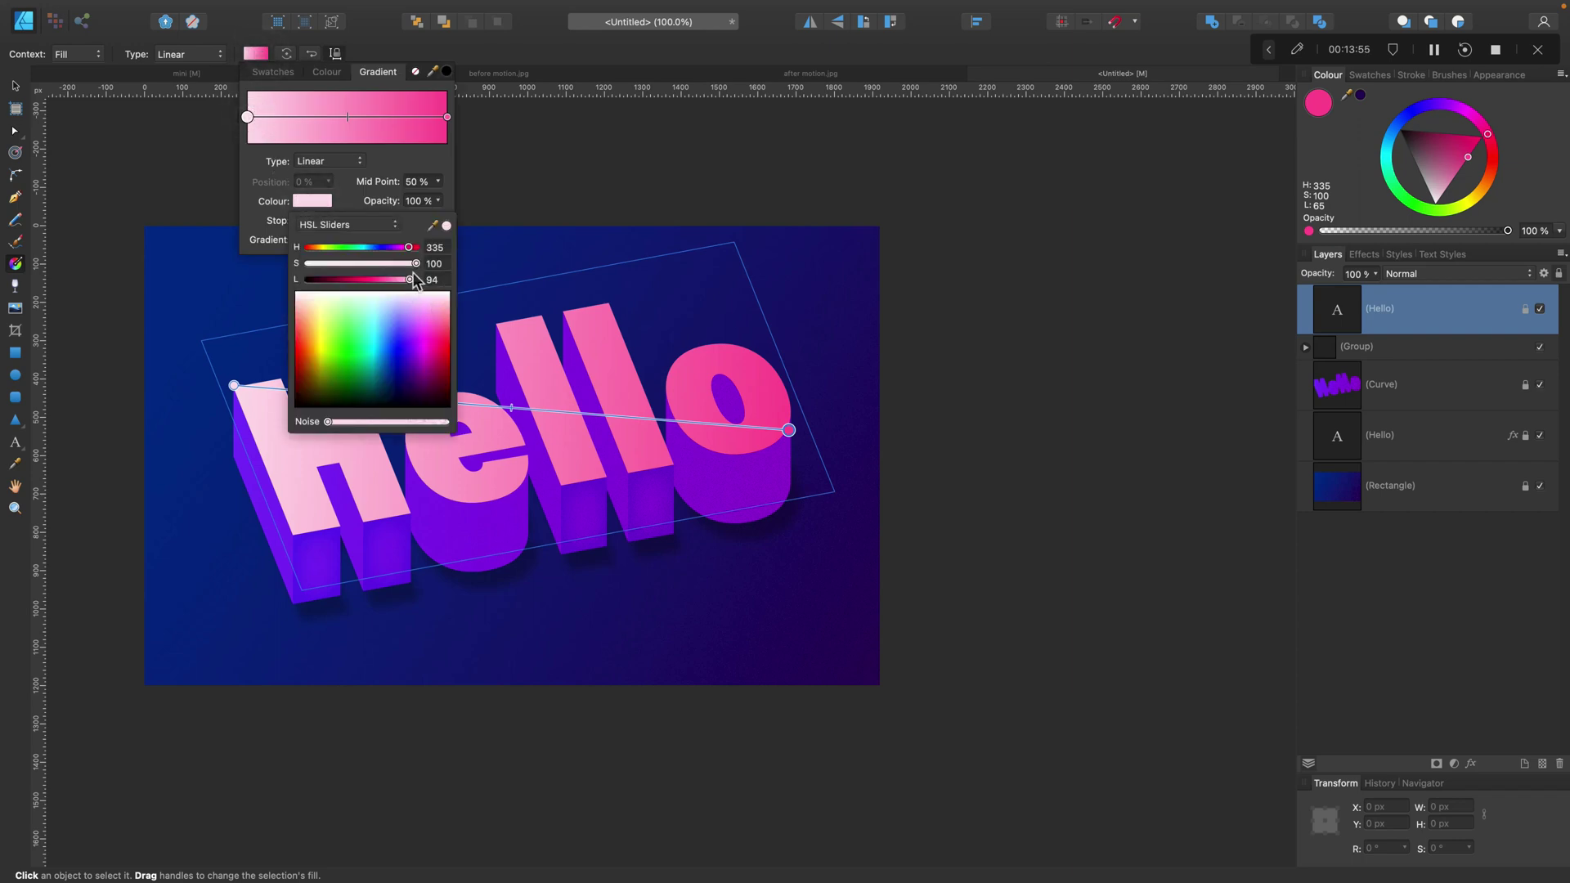
left_click_drag(415, 279, 425, 270)
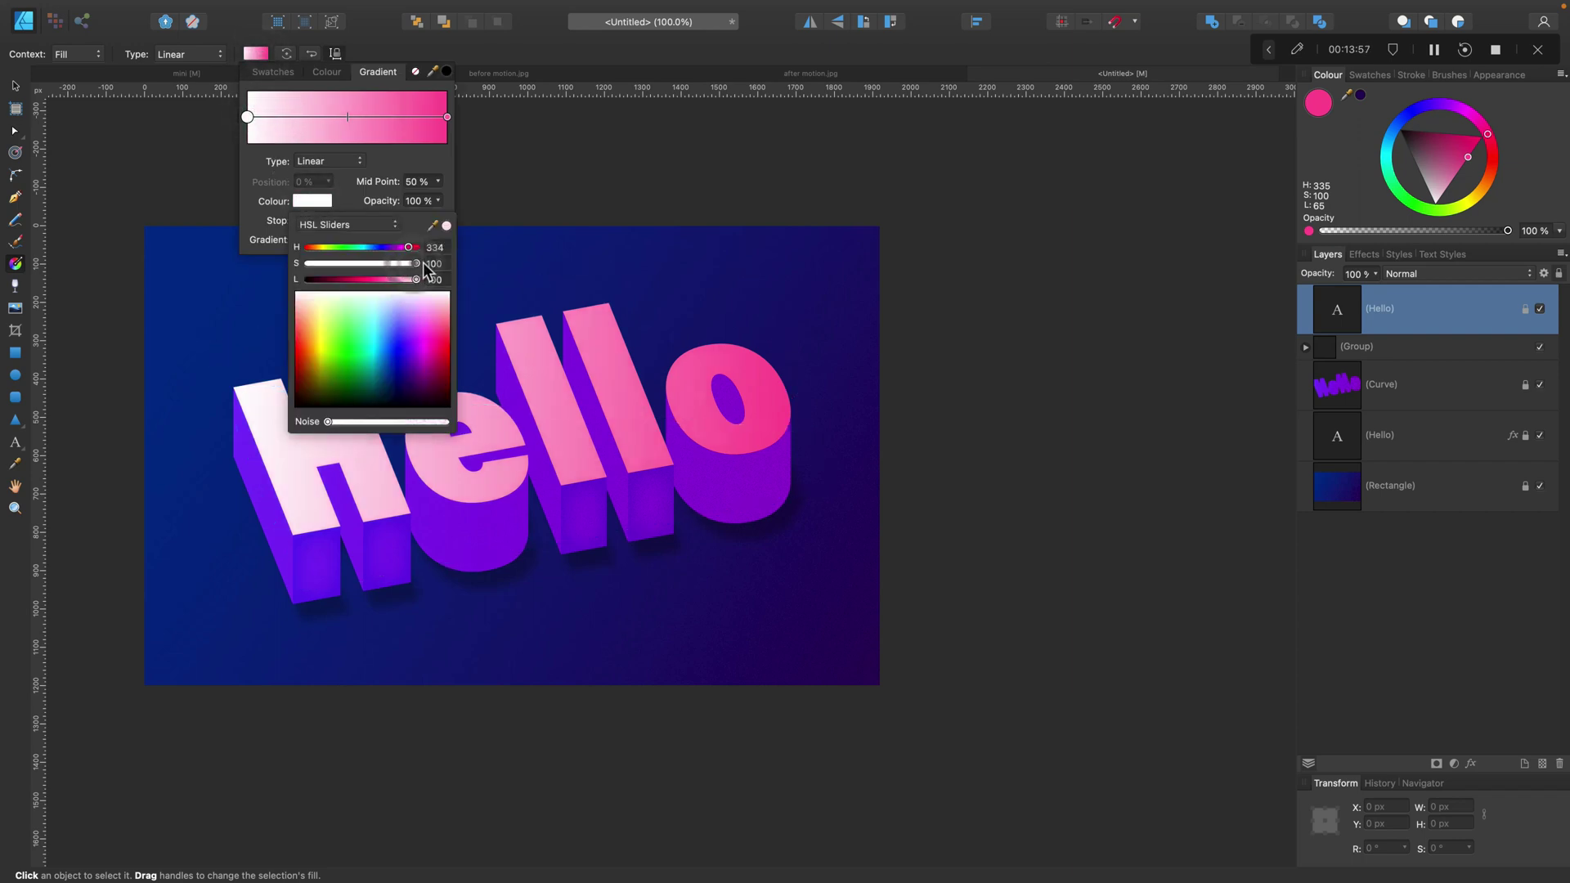
left_click_drag(346, 124, 372, 123)
- Set the pink stop to a near-white with L 95, added noise and saturation 68
left_click(447, 117)
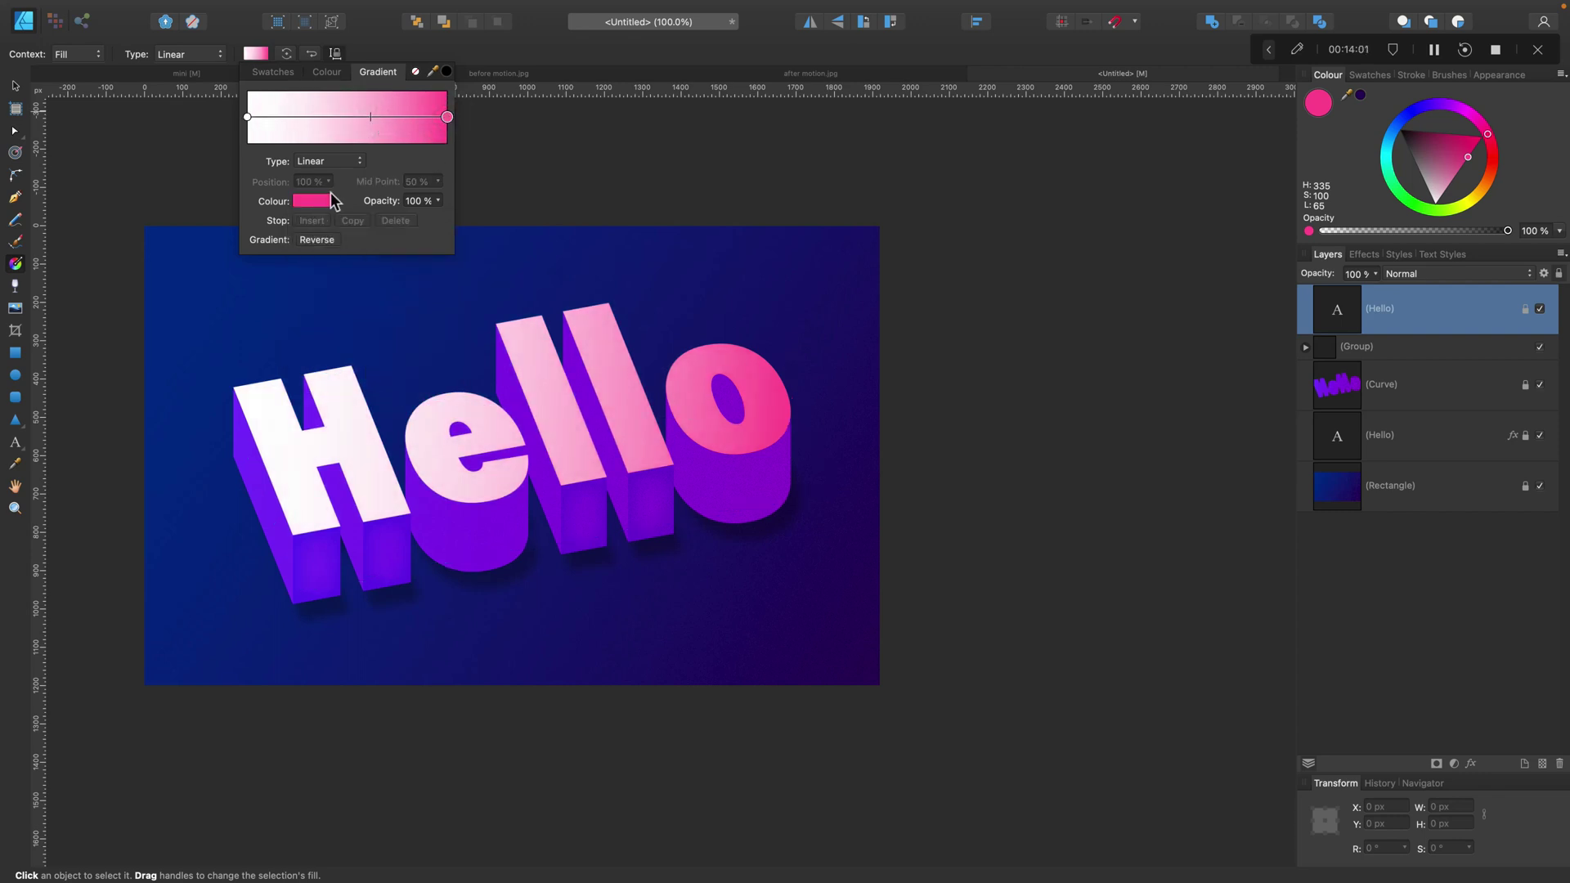
left_click(324, 201)
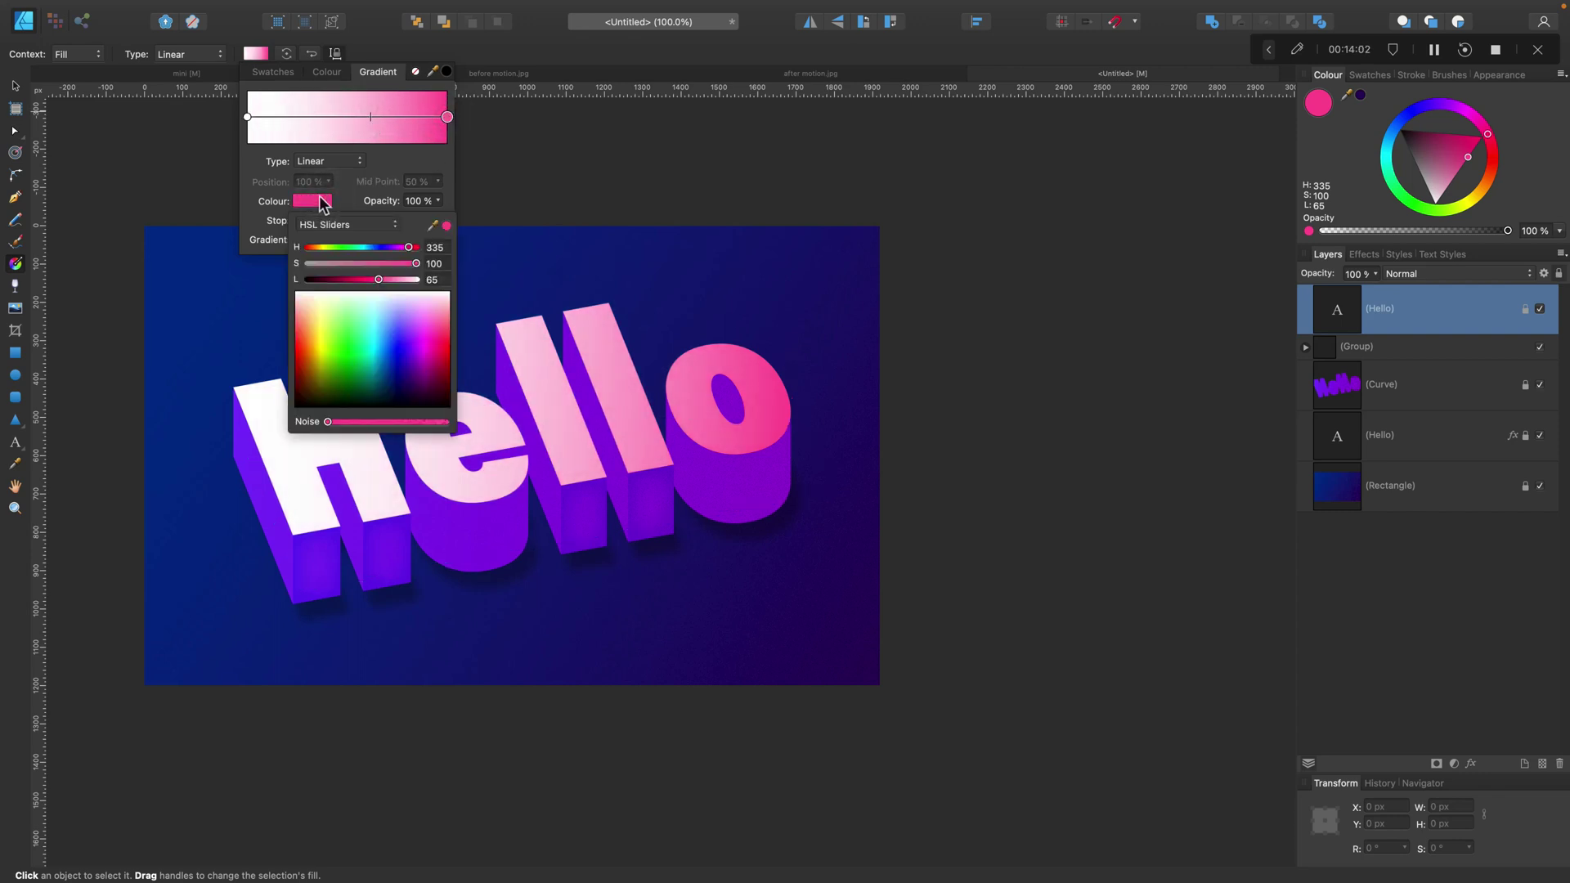
left_click(412, 279)
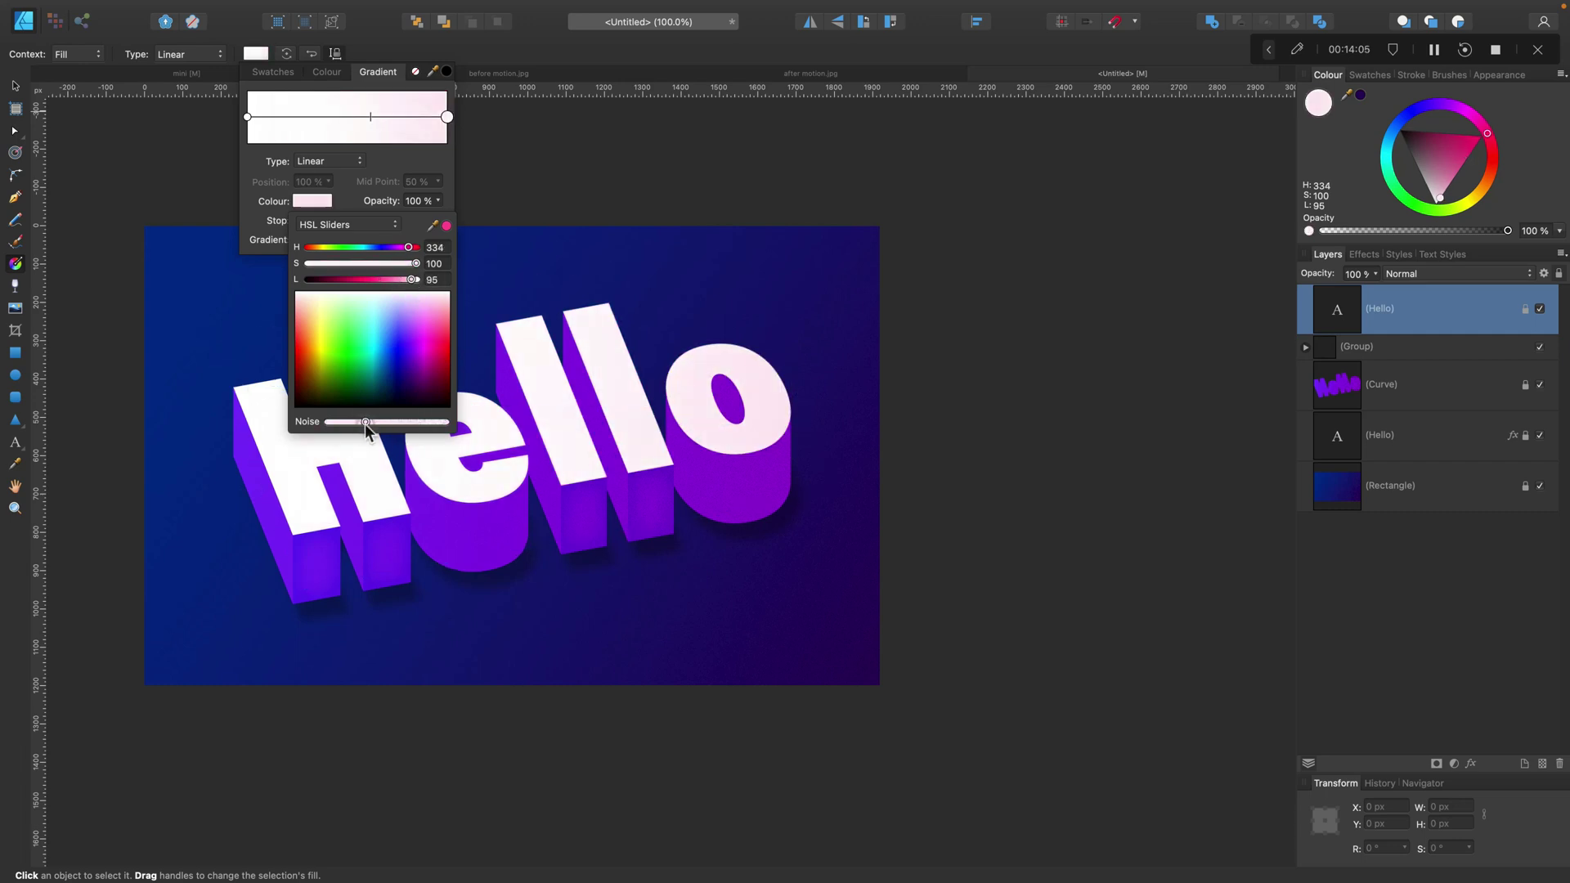
left_click_drag(329, 422, 392, 424)
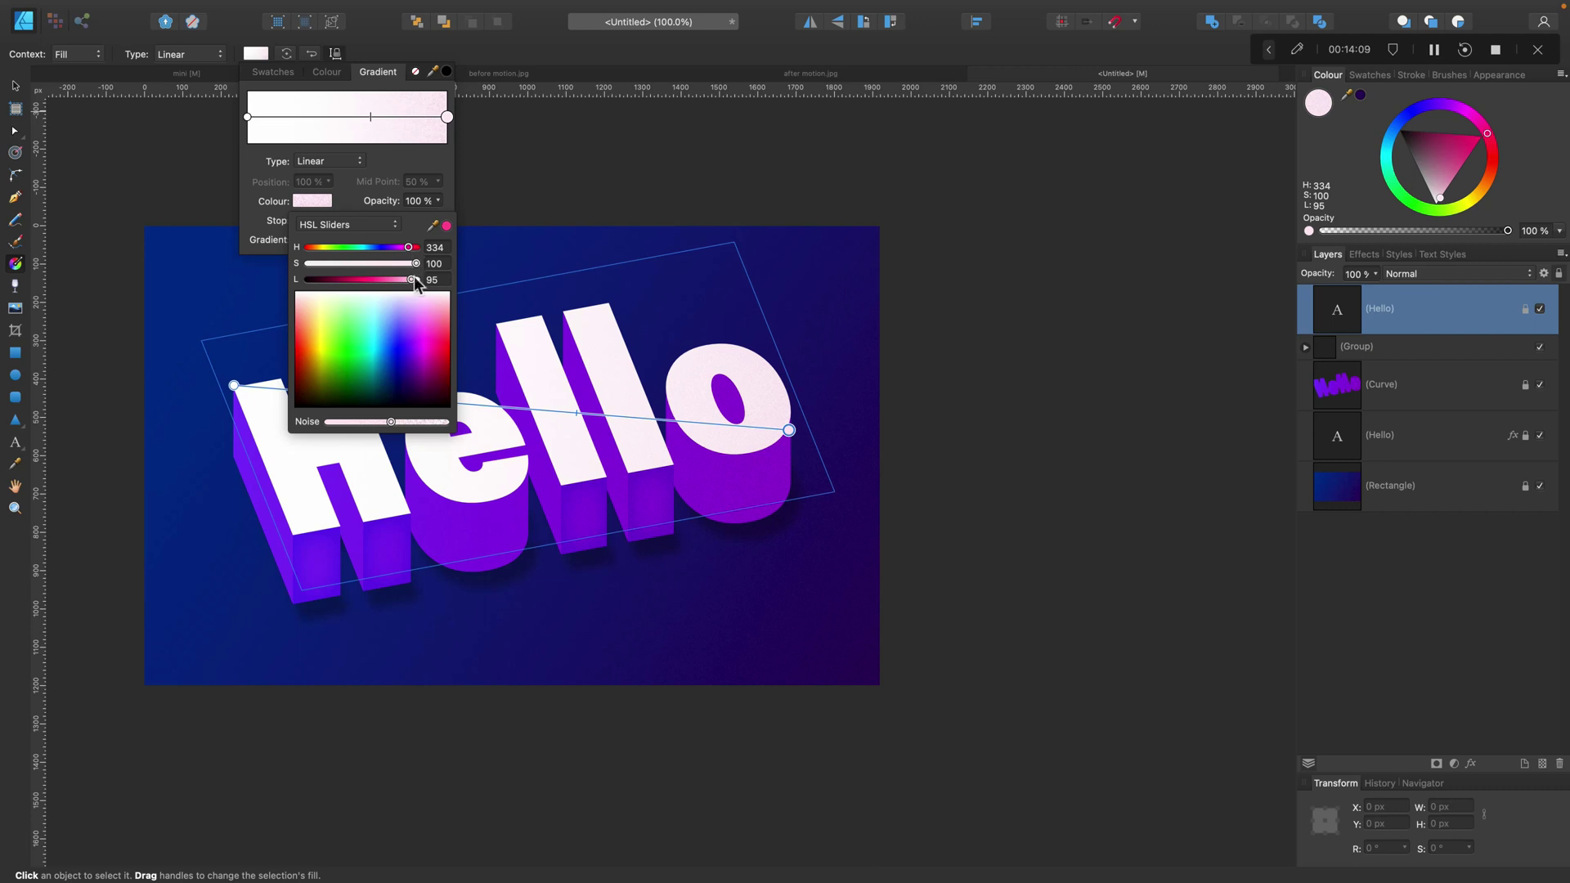
mouse_move(415, 262)
left_mouse_down()
mouse_move(381, 264)
mouse_move(406, 278)
left_mouse_up()
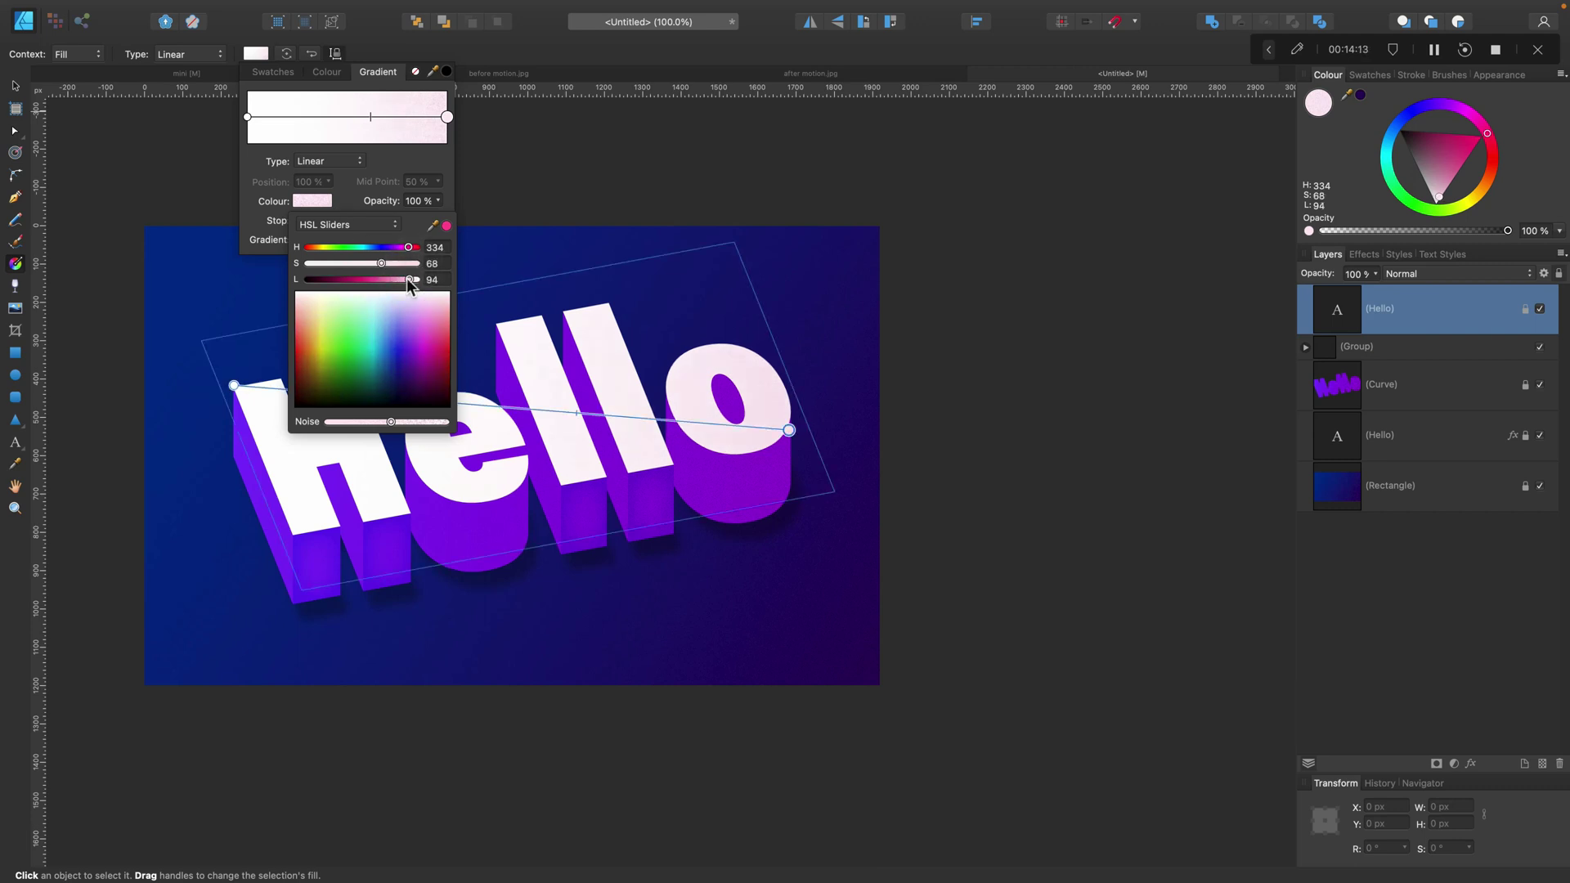
left_click(15, 85)
left_click(14, 85)
left_click(970, 262)
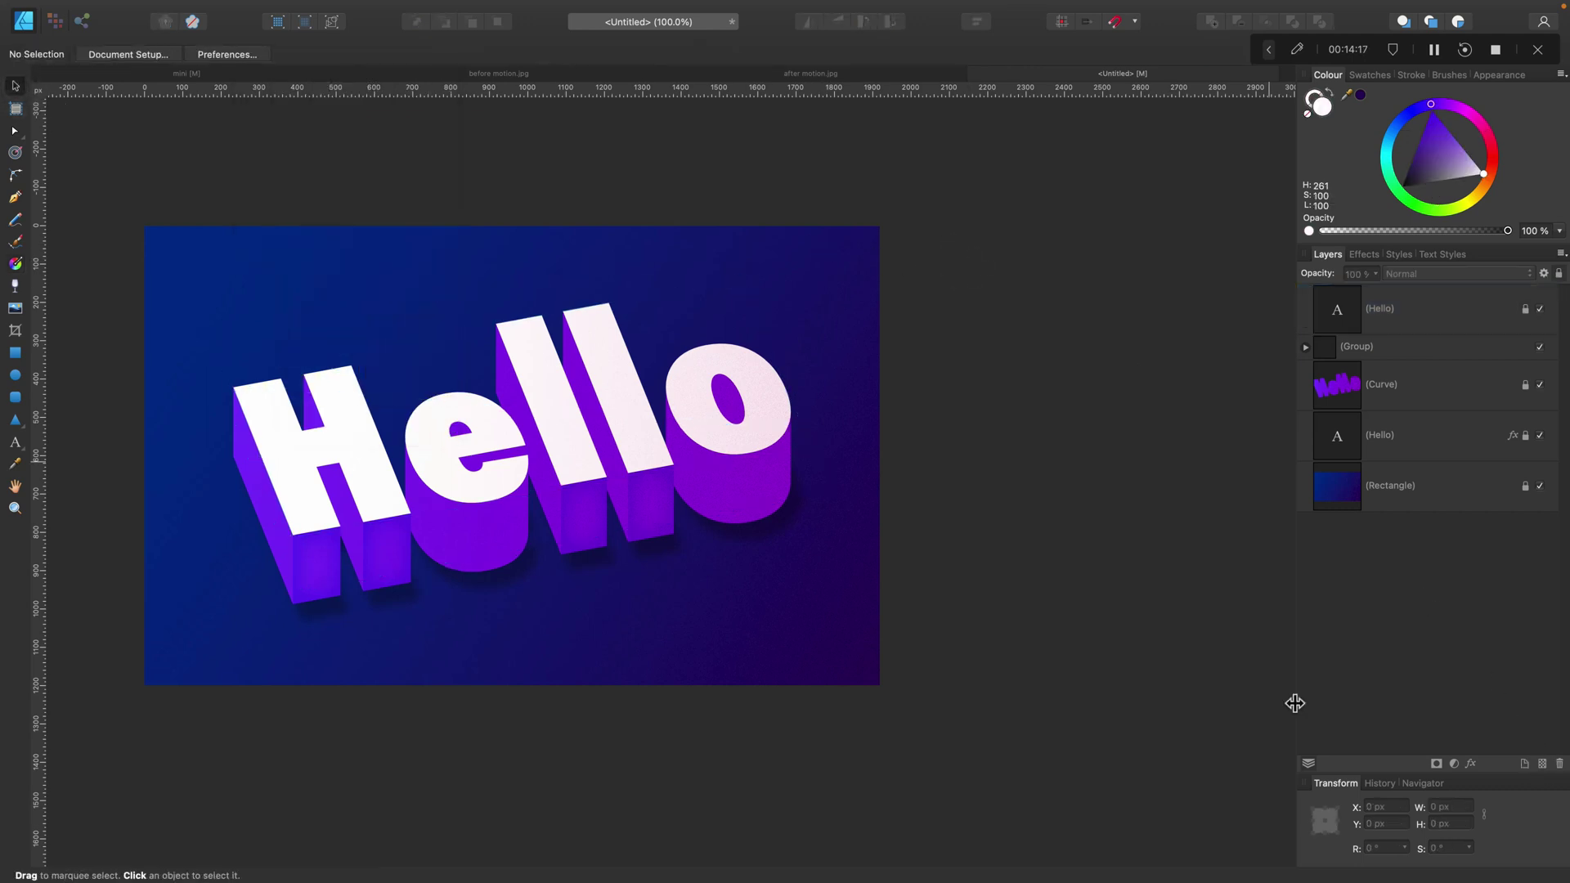
- Turn snapping back on and unlock the Hello text and background rectangle layers
scroll(391, 452, "right", 1)
left_click(16, 352)
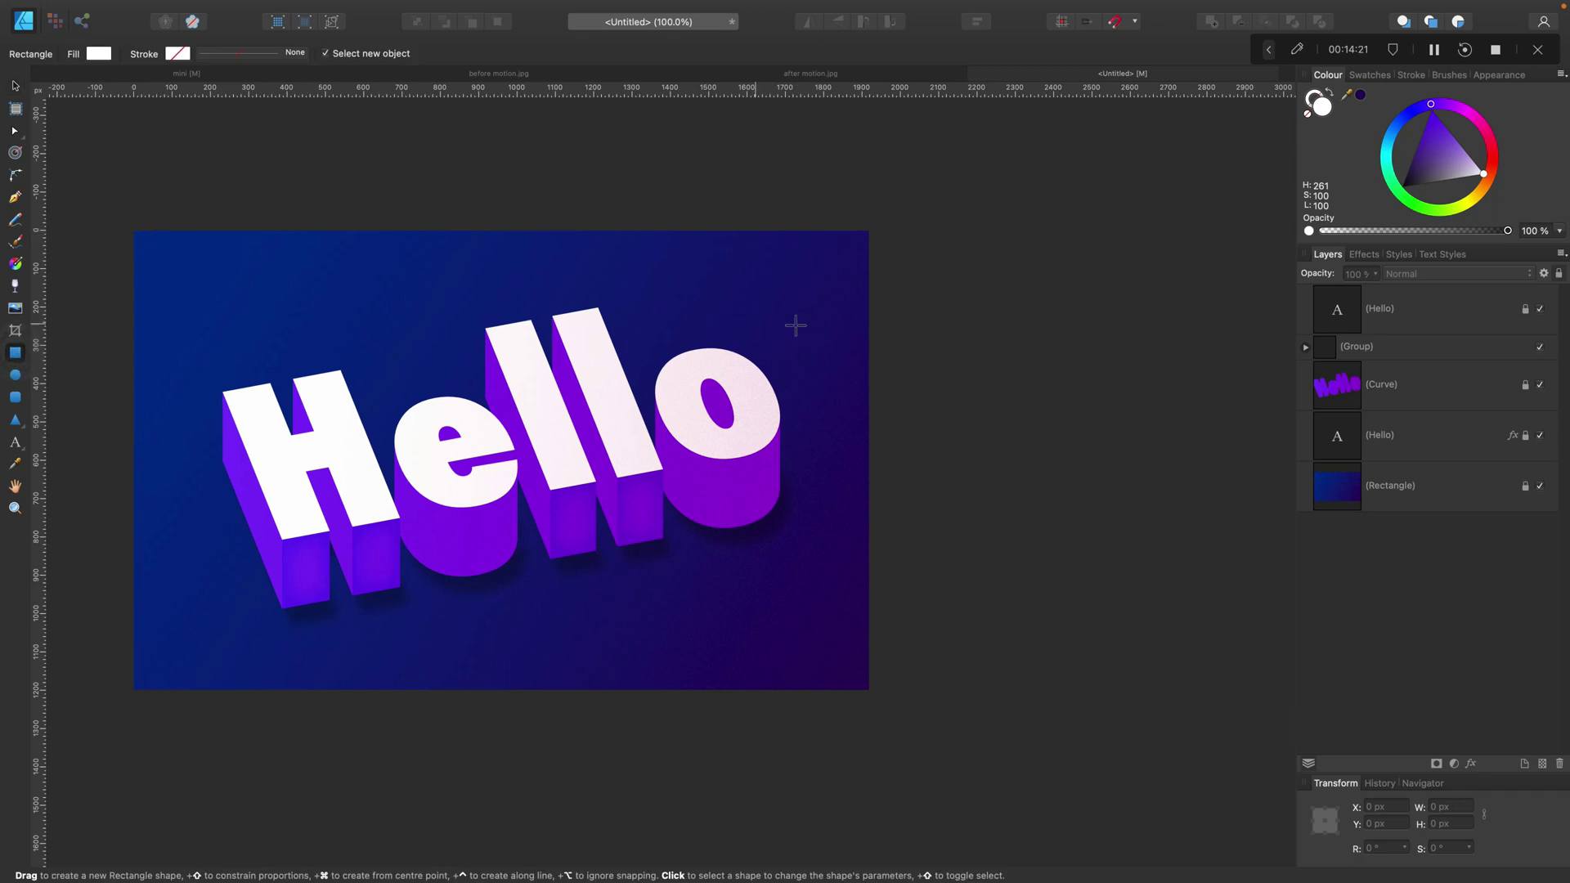
left_click(1519, 314)
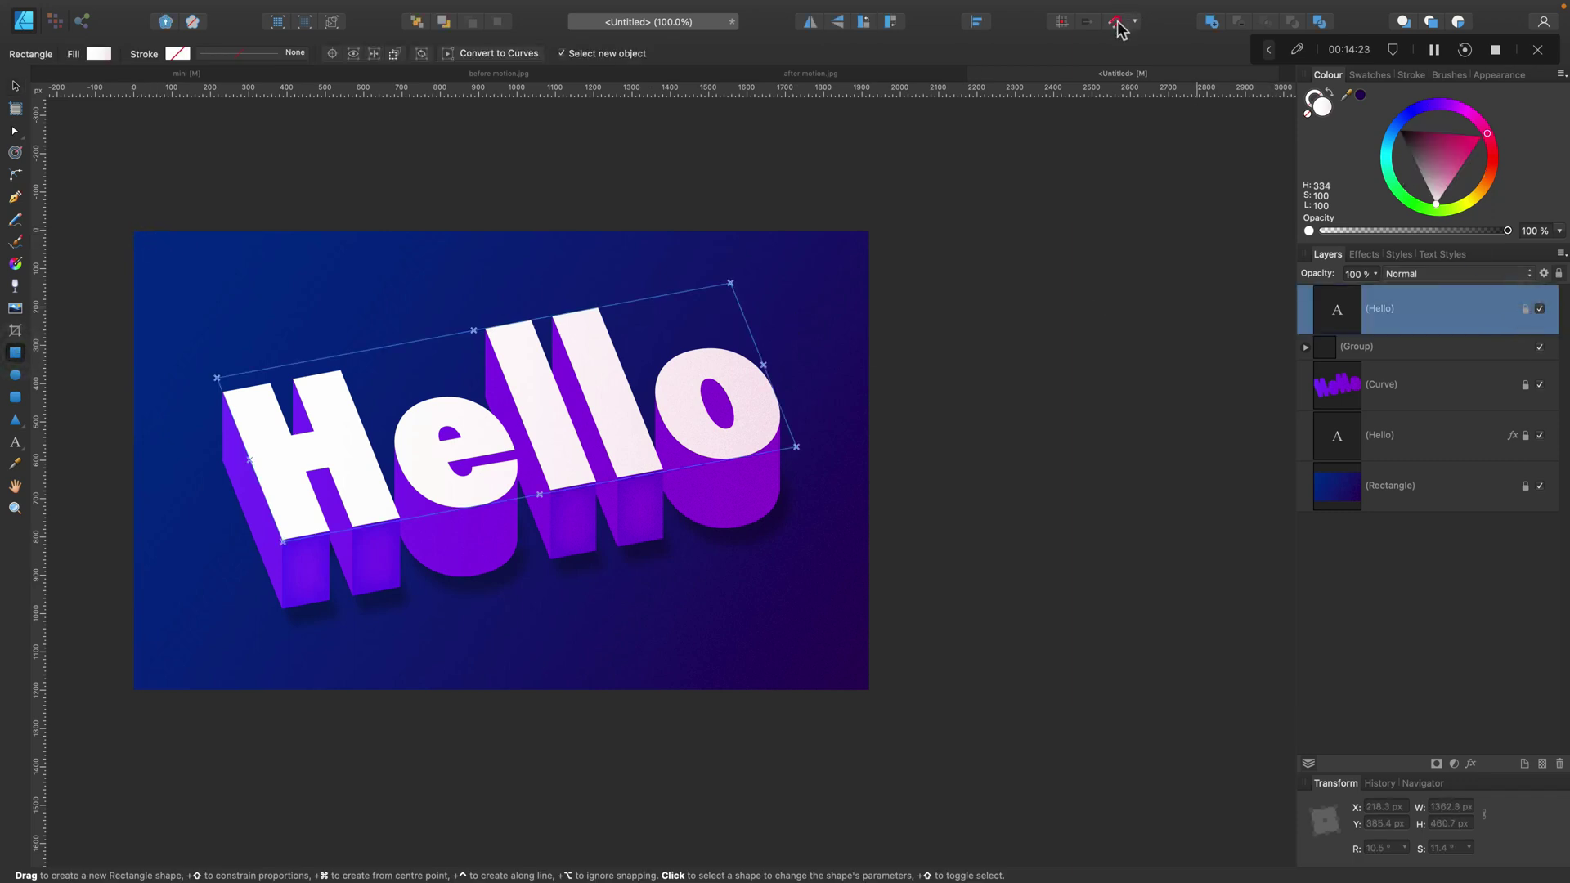
left_click(1117, 23)
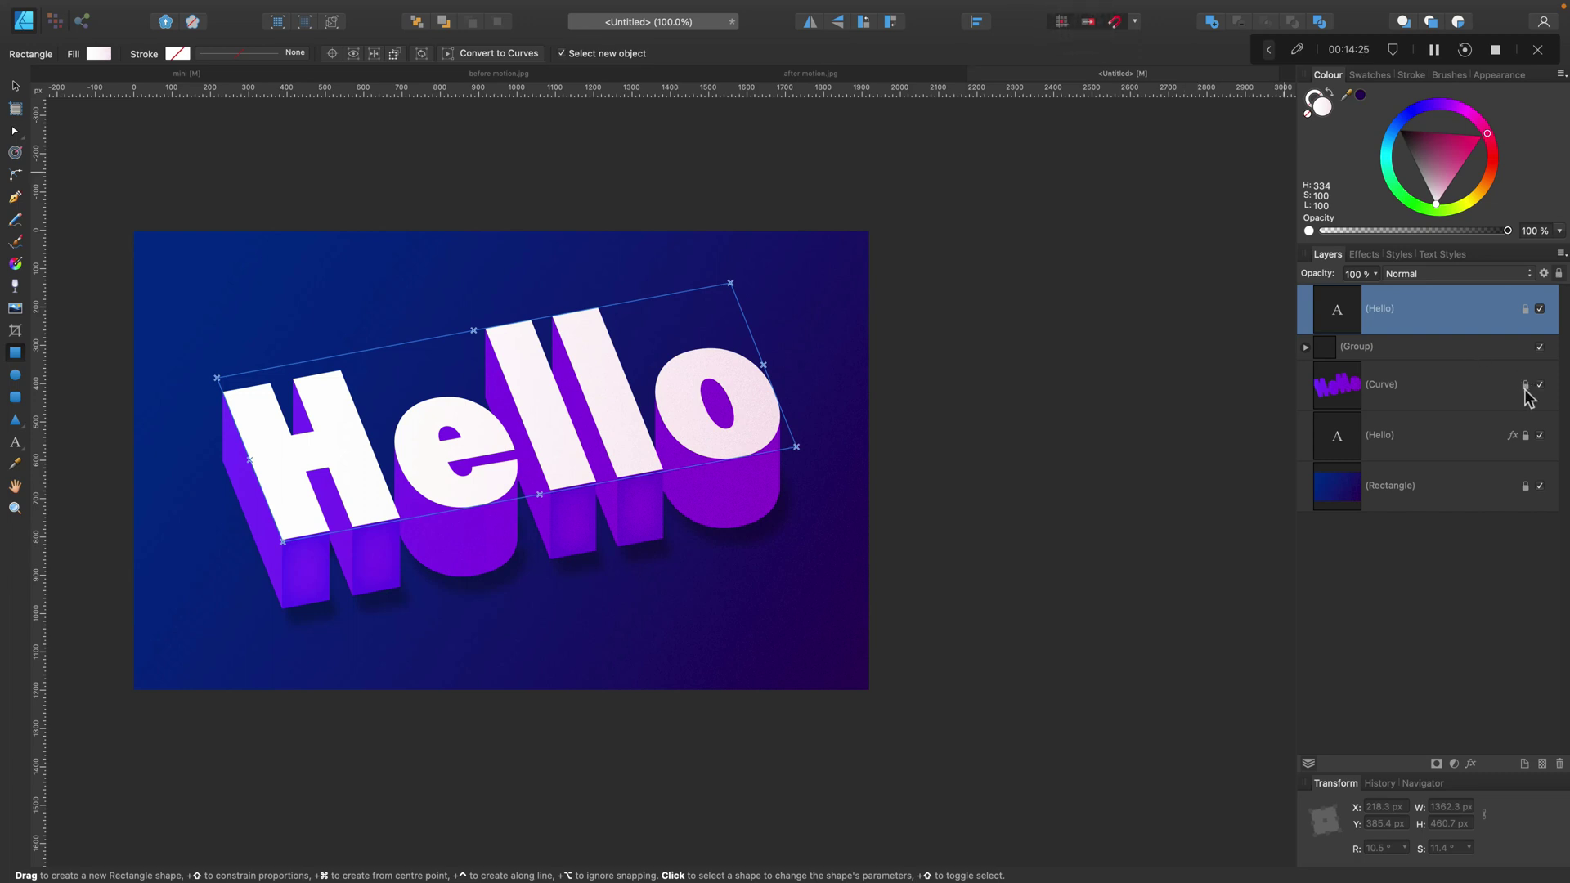
left_click(1525, 309)
left_click(1524, 435)
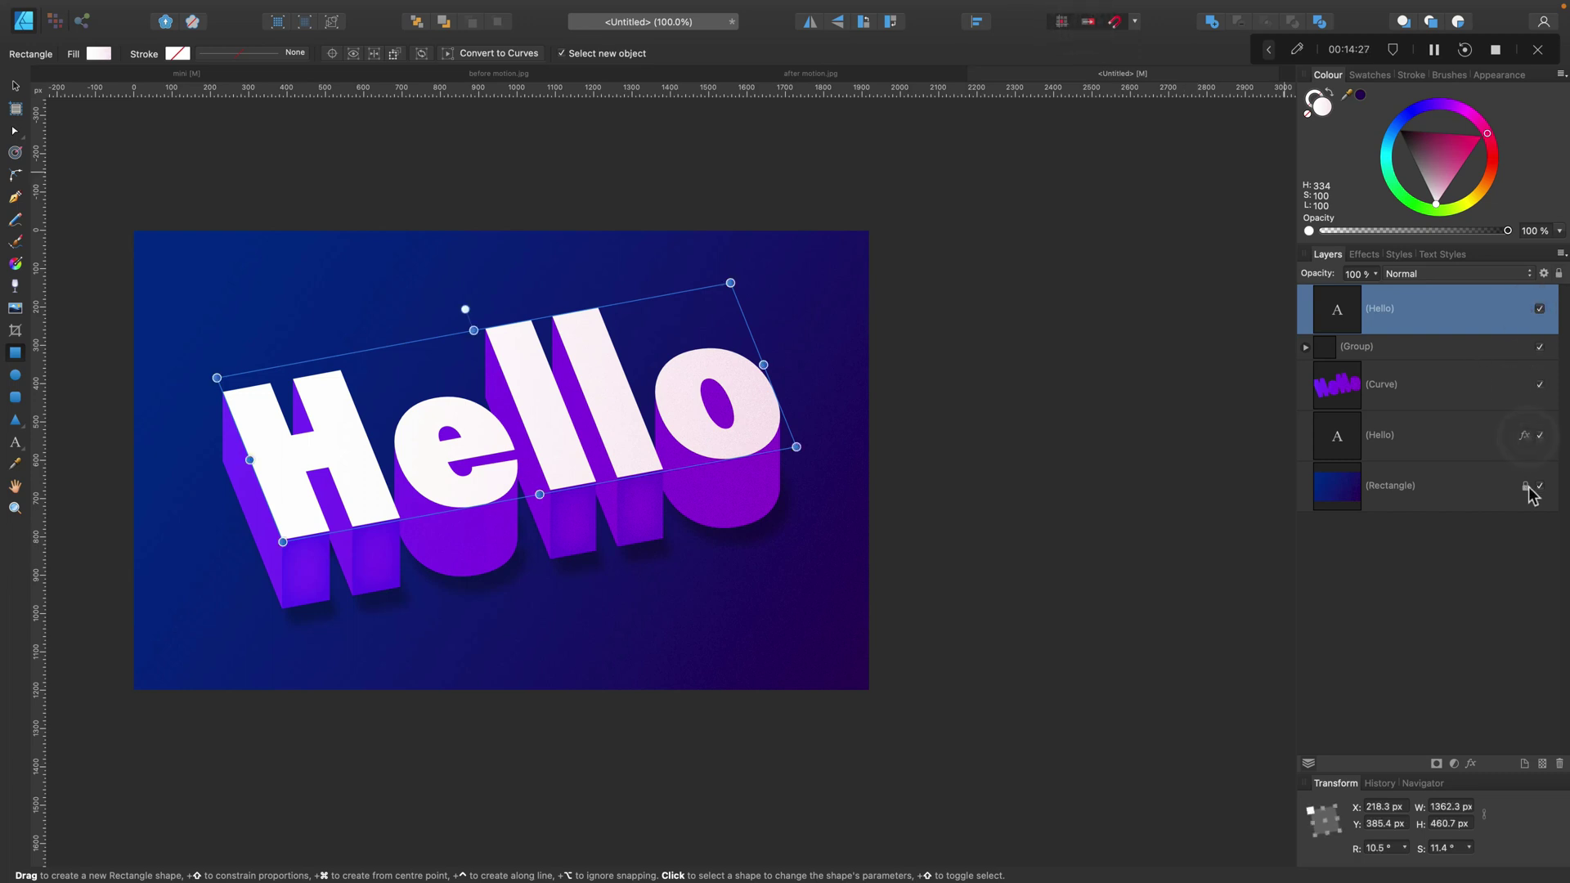
left_click(15, 86)
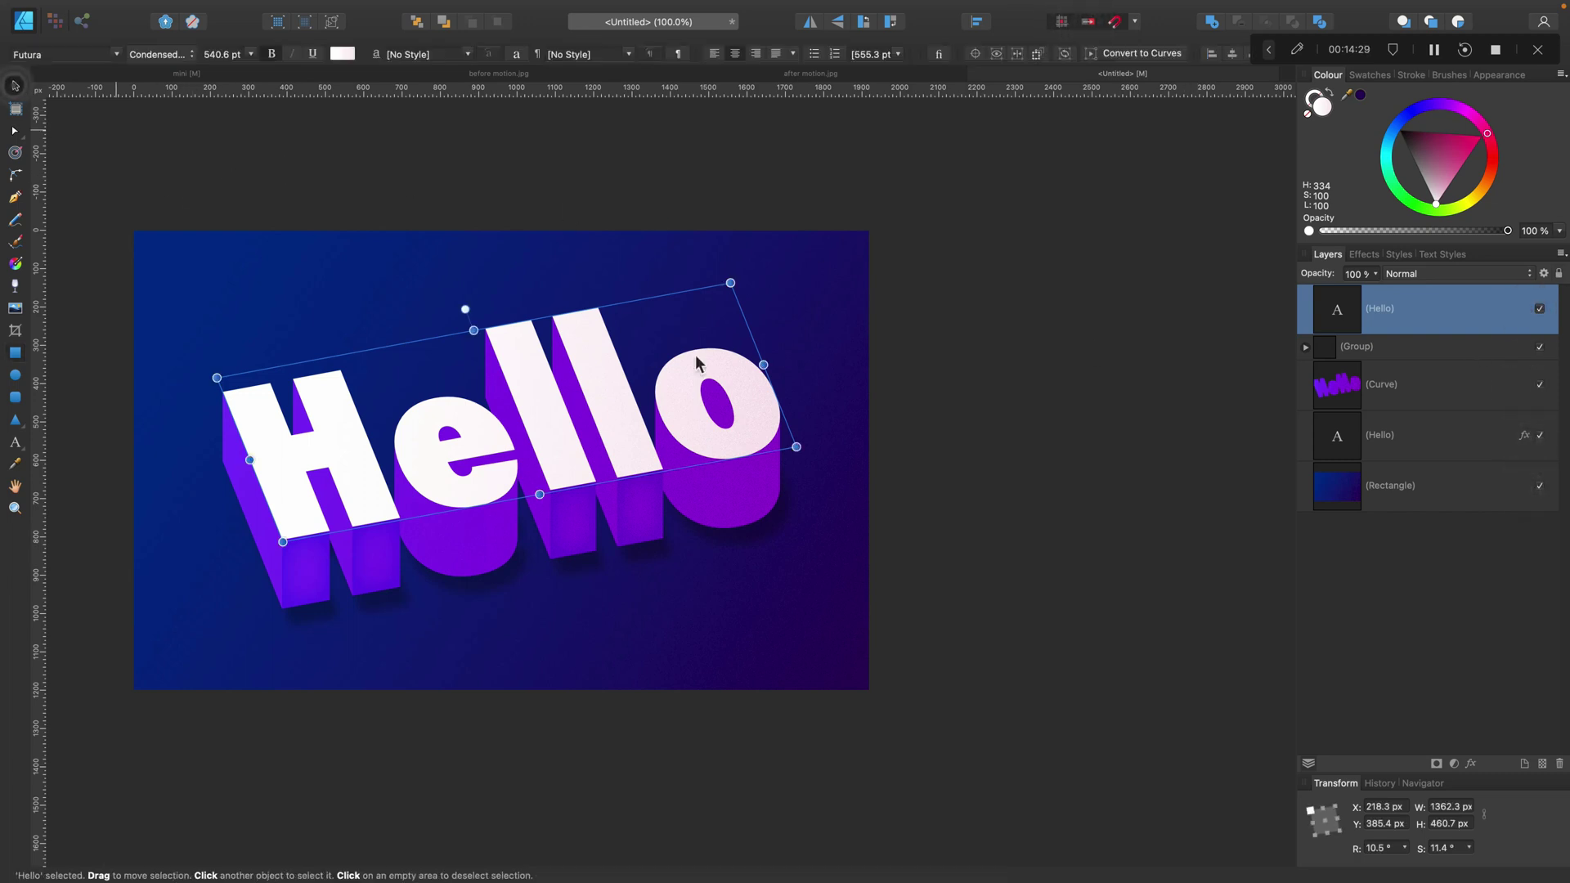
- Duplicate the blue background rectangle and move the copy to the top of the stack
left_click(1454, 495)
right_click(1444, 490)
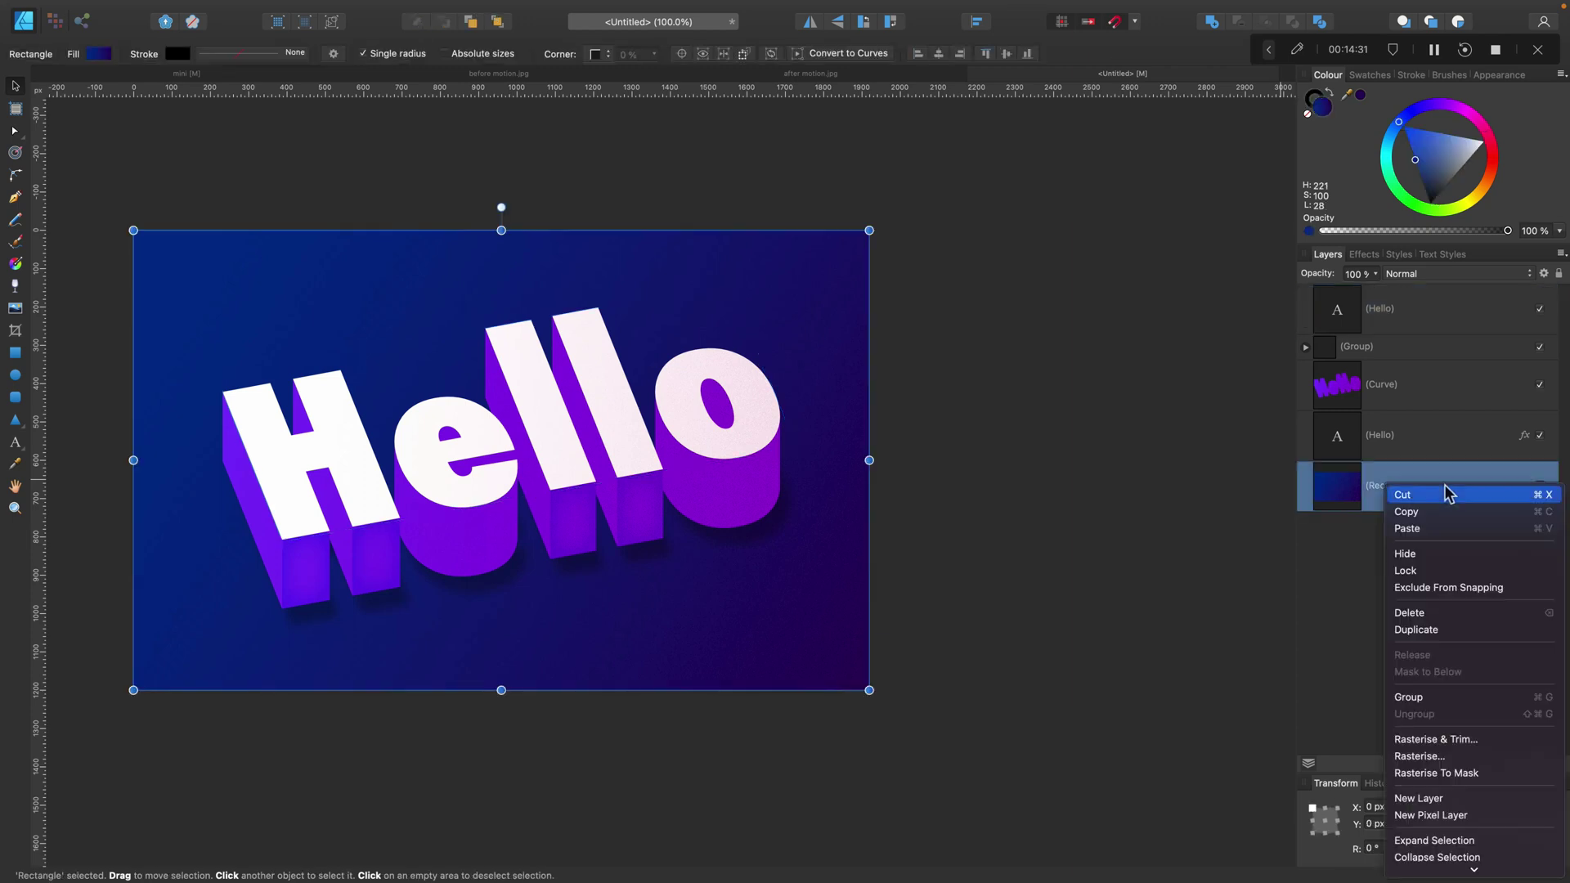
left_click(1439, 629)
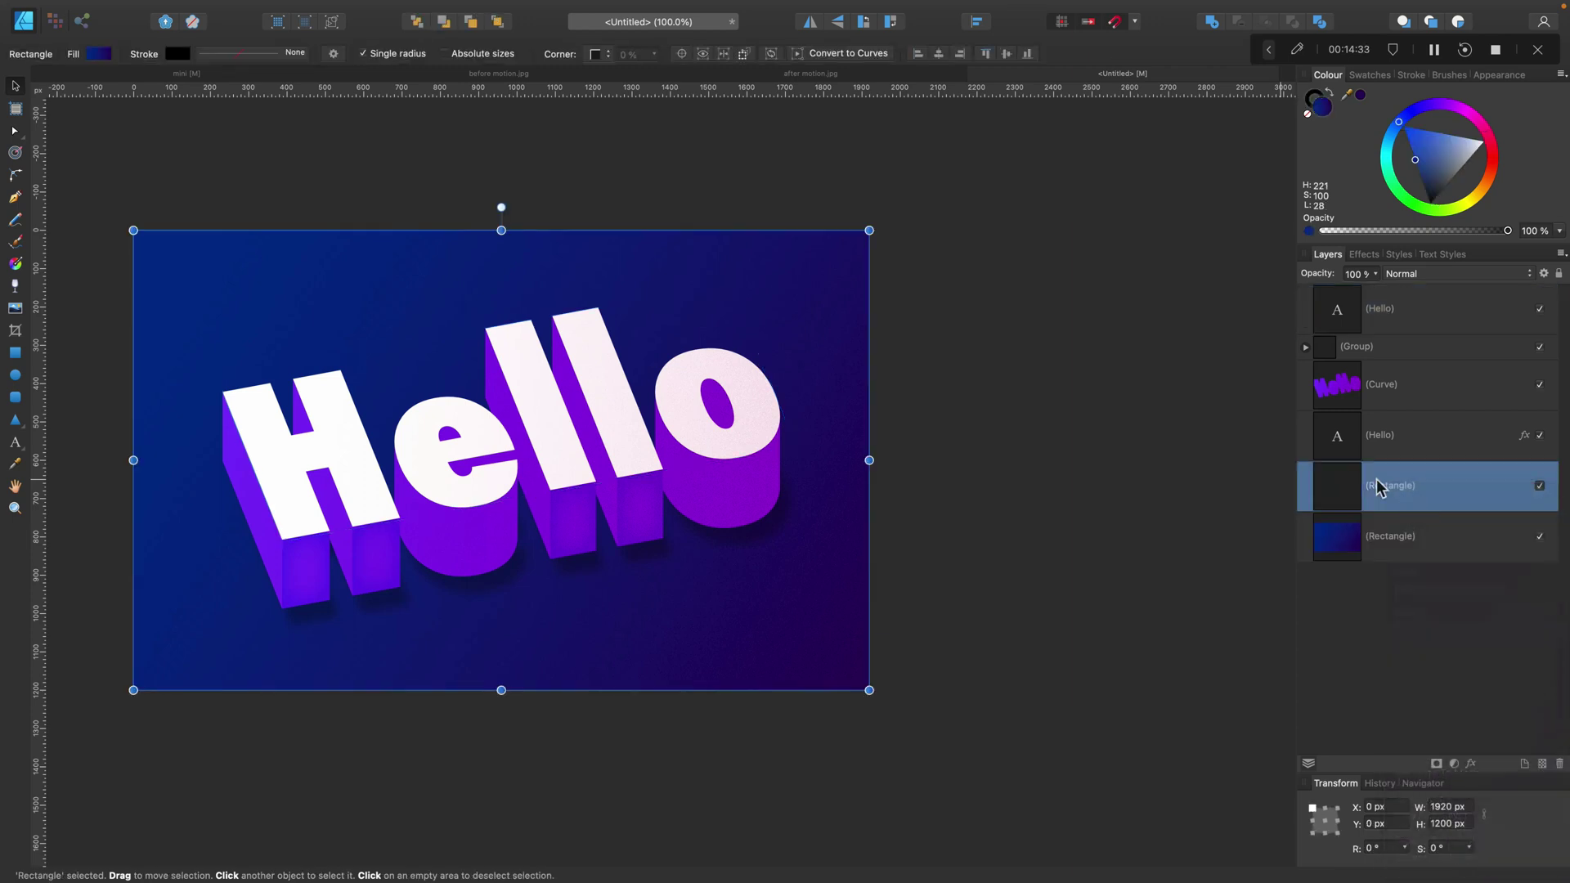
left_click_drag(1455, 489, 1397, 304)
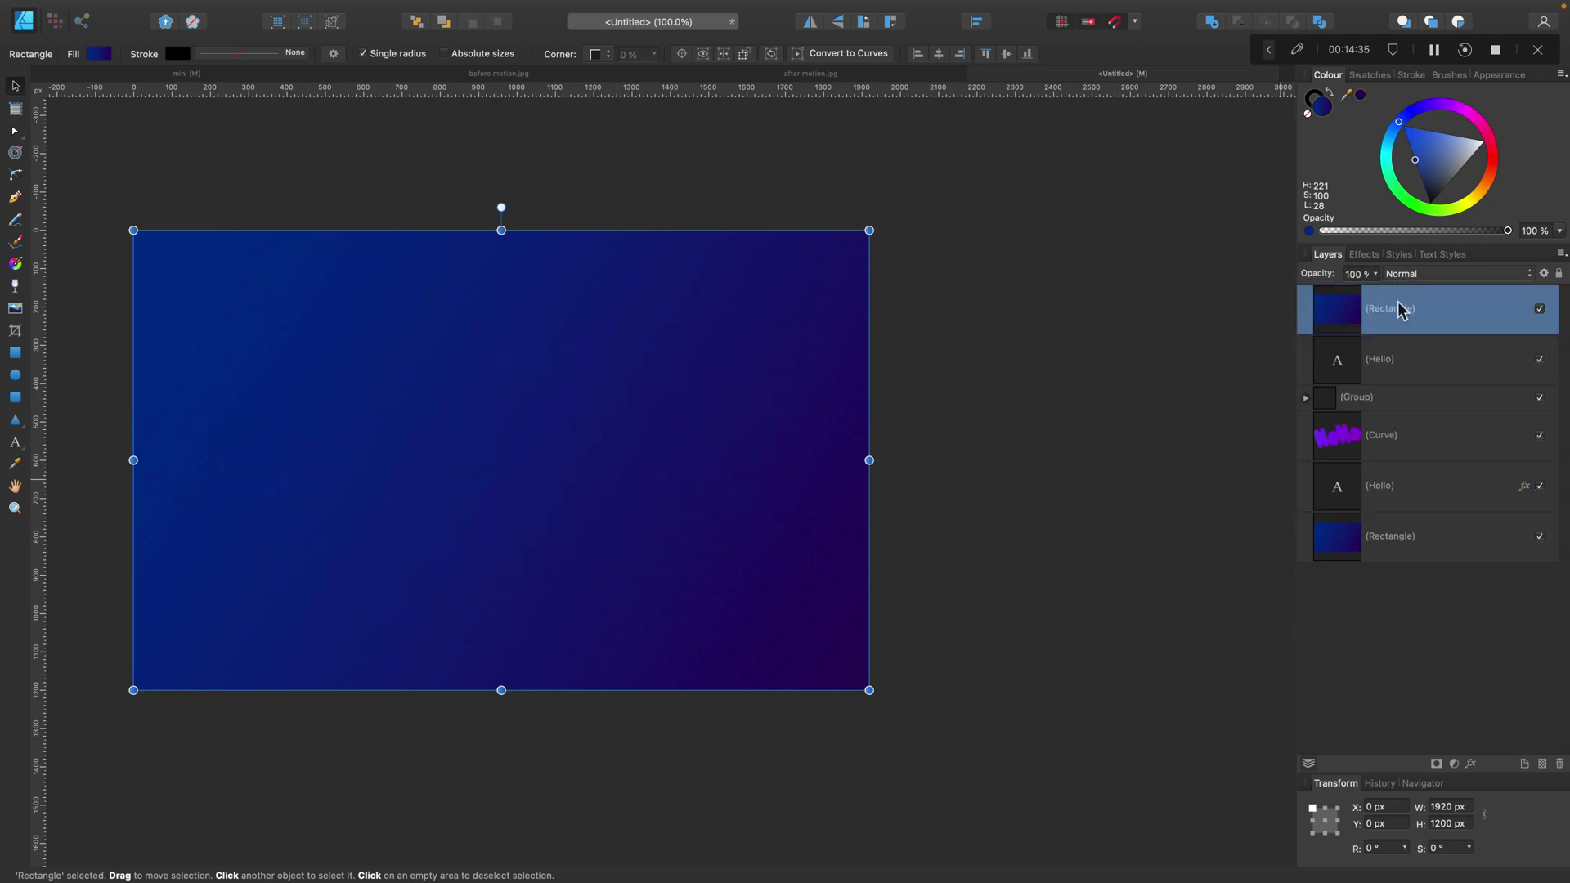
- Give the copied rectangle a radial gradient centred toward its upper left
left_click(15, 265)
left_click_drag(262, 340, 640, 684)
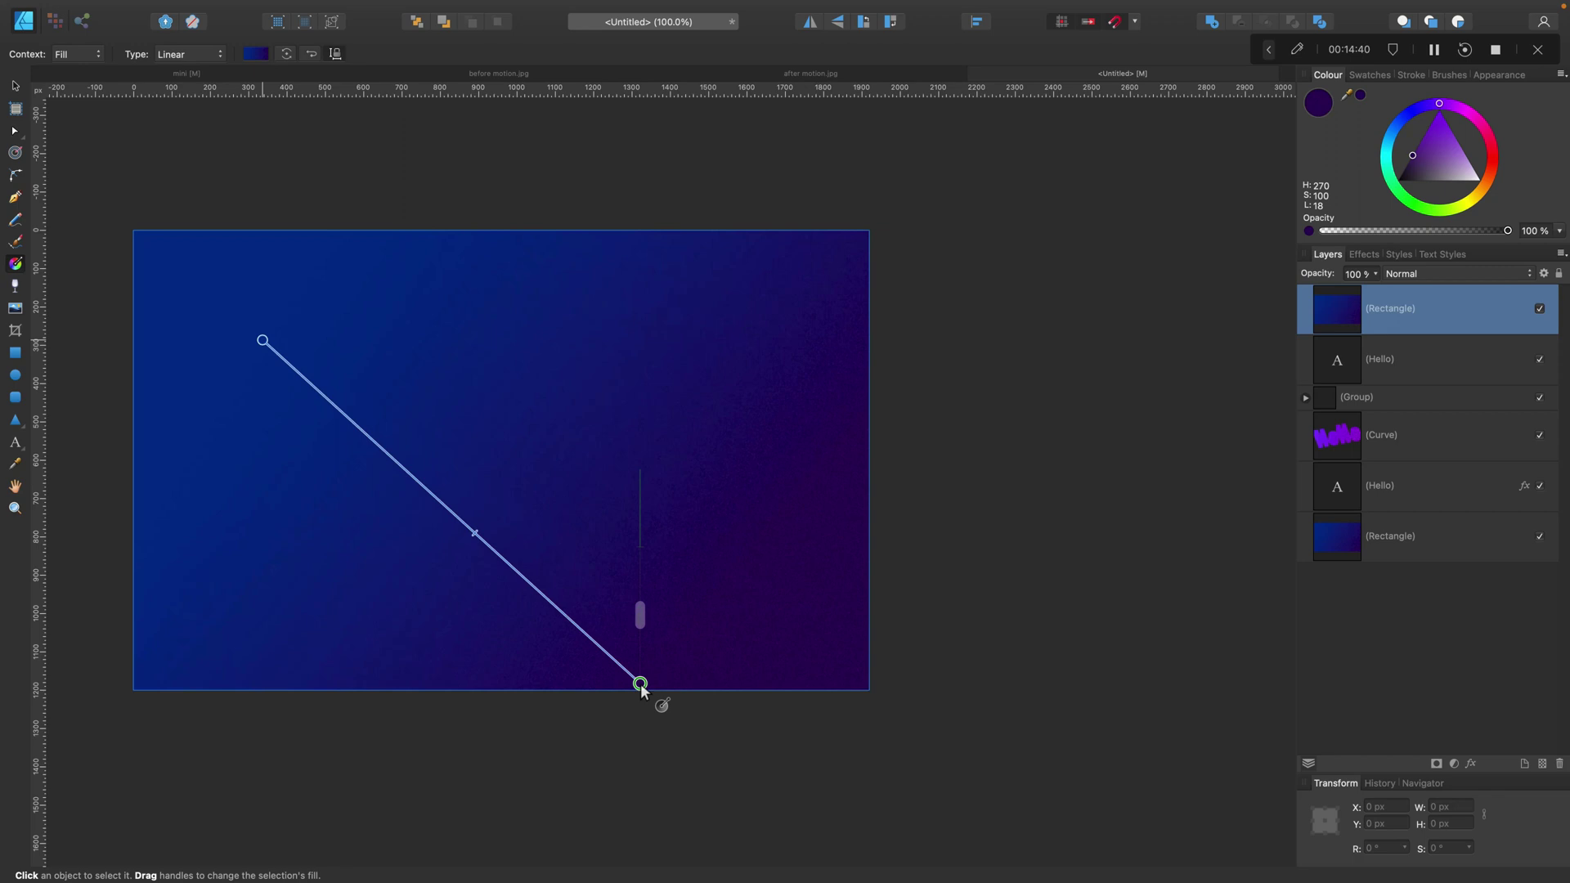
left_click(216, 55)
left_click(196, 88)
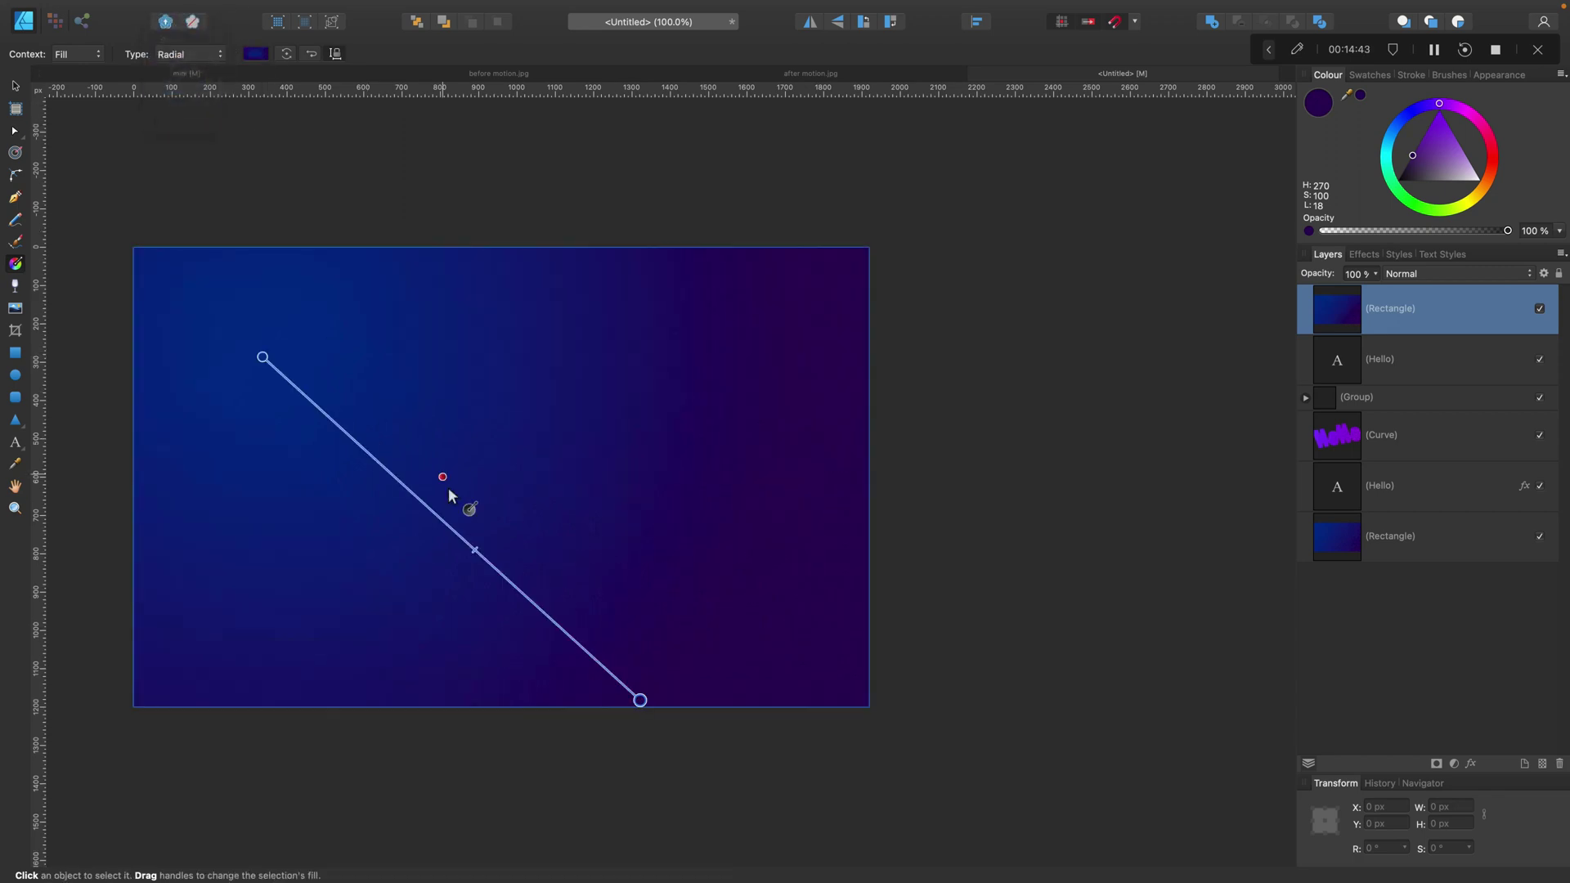
left_click_drag(354, 379, 514, 536)
left_click_drag(341, 423, 533, 591)
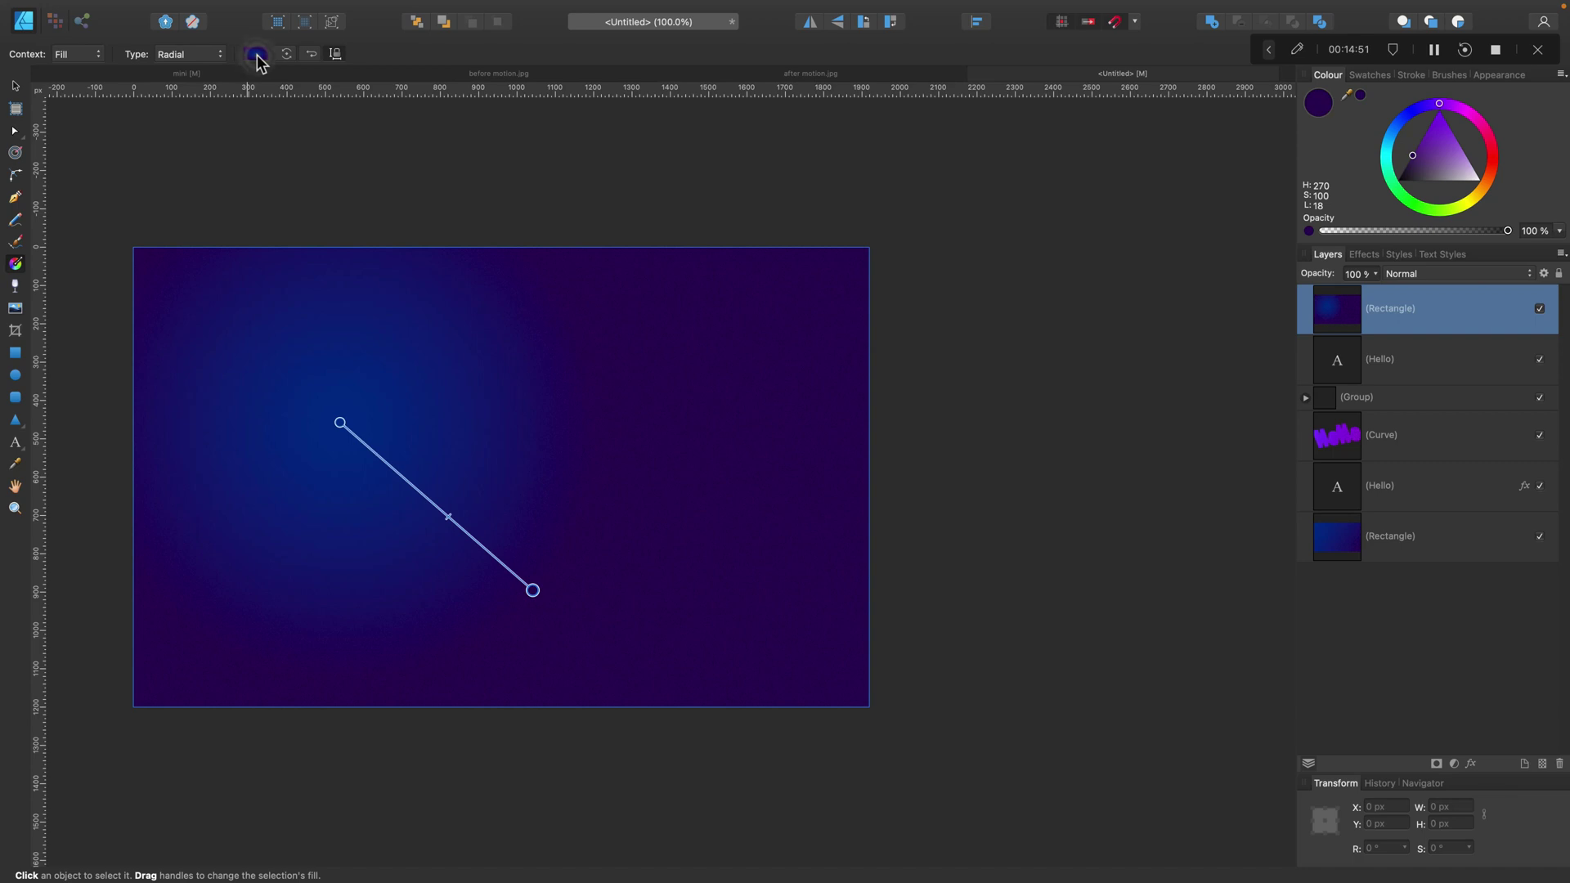
- Set the gradient's start stop to desaturated near-white and its end stop to near-black grey
left_click(257, 56)
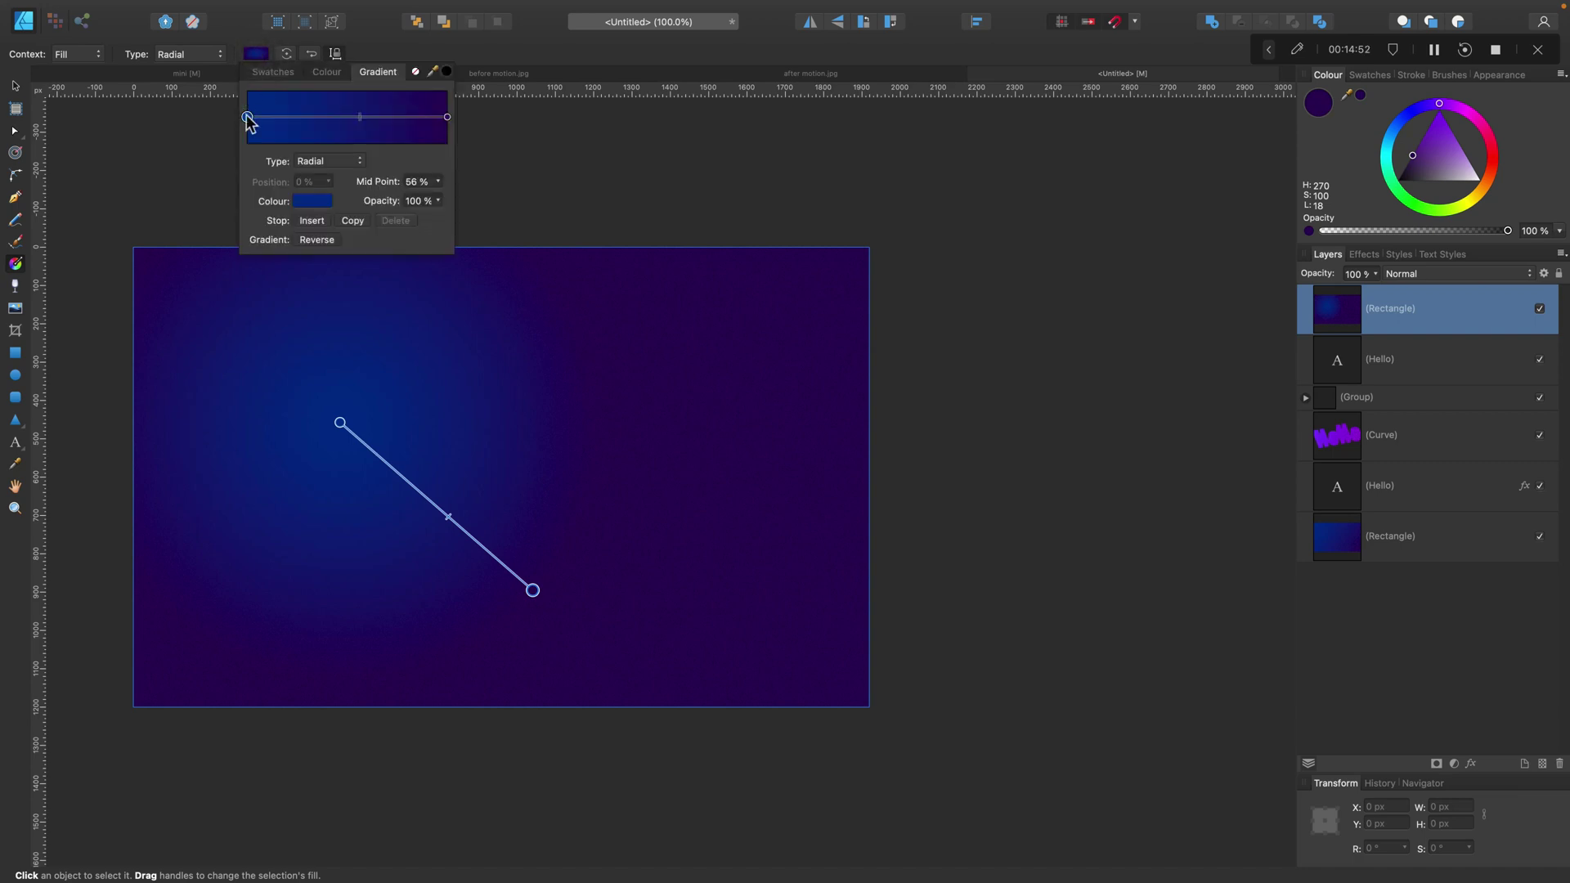
left_click(308, 204)
left_click(411, 279)
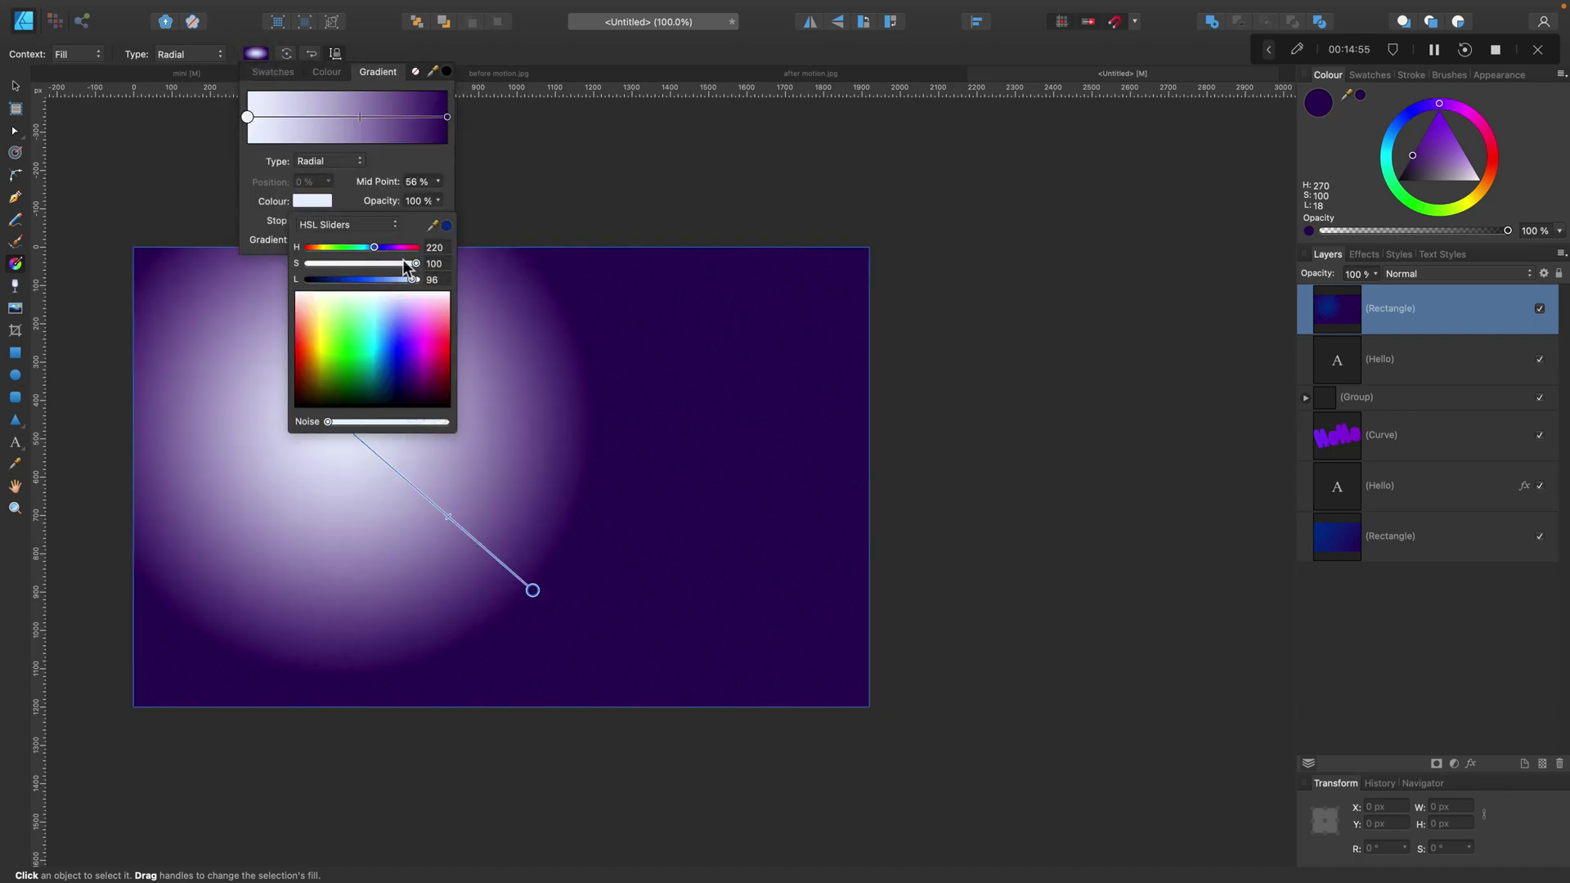
left_click_drag(402, 260, 260, 257)
left_click(446, 117)
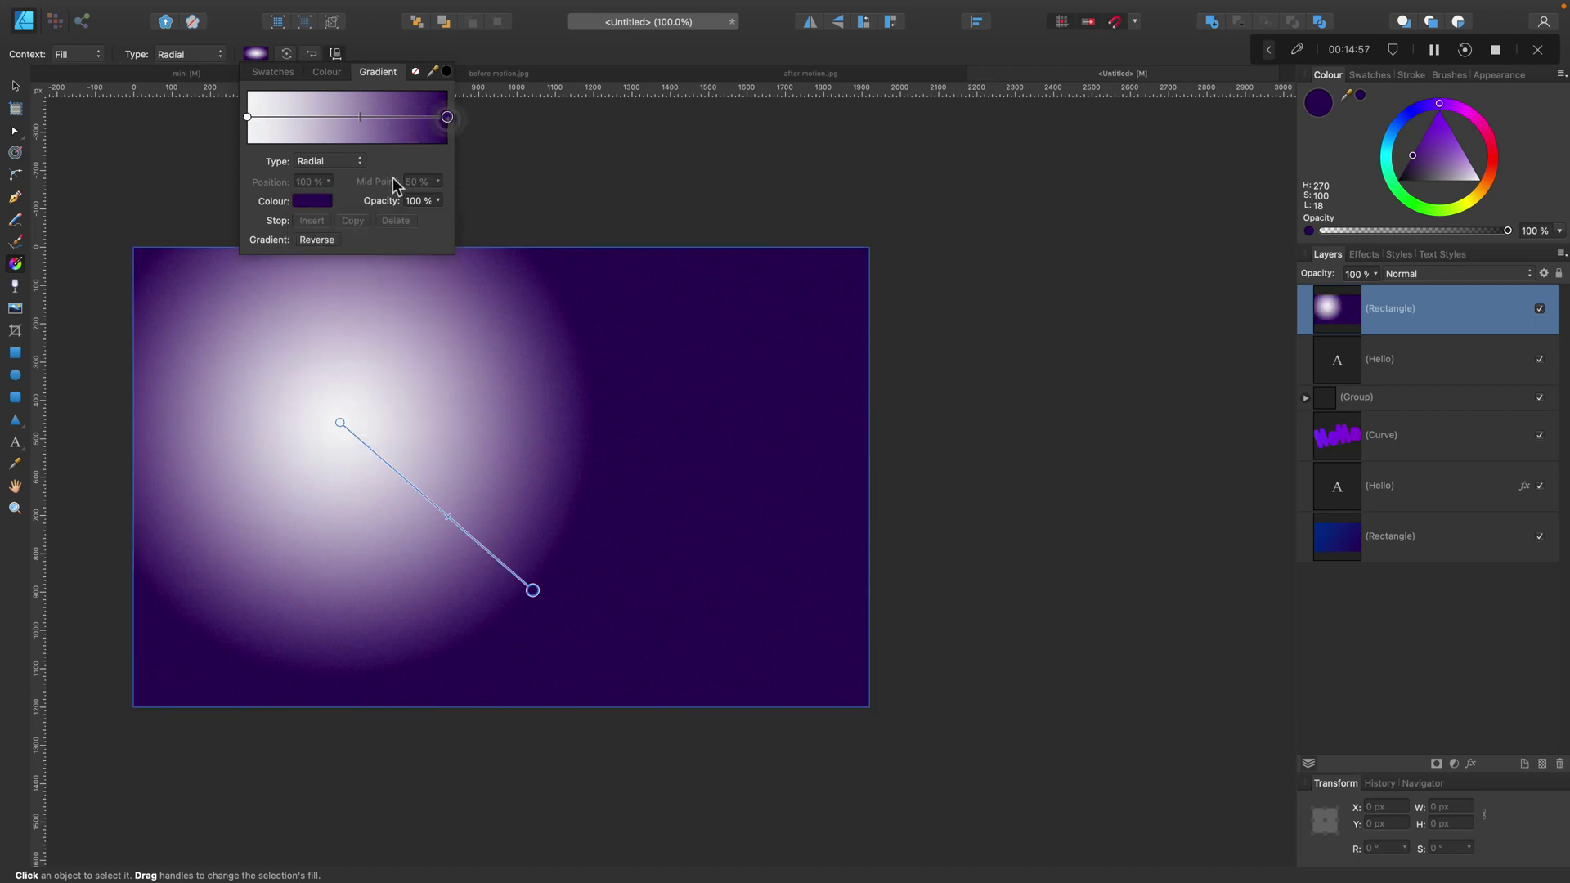
left_click(313, 203)
left_click_drag(345, 281, 317, 285)
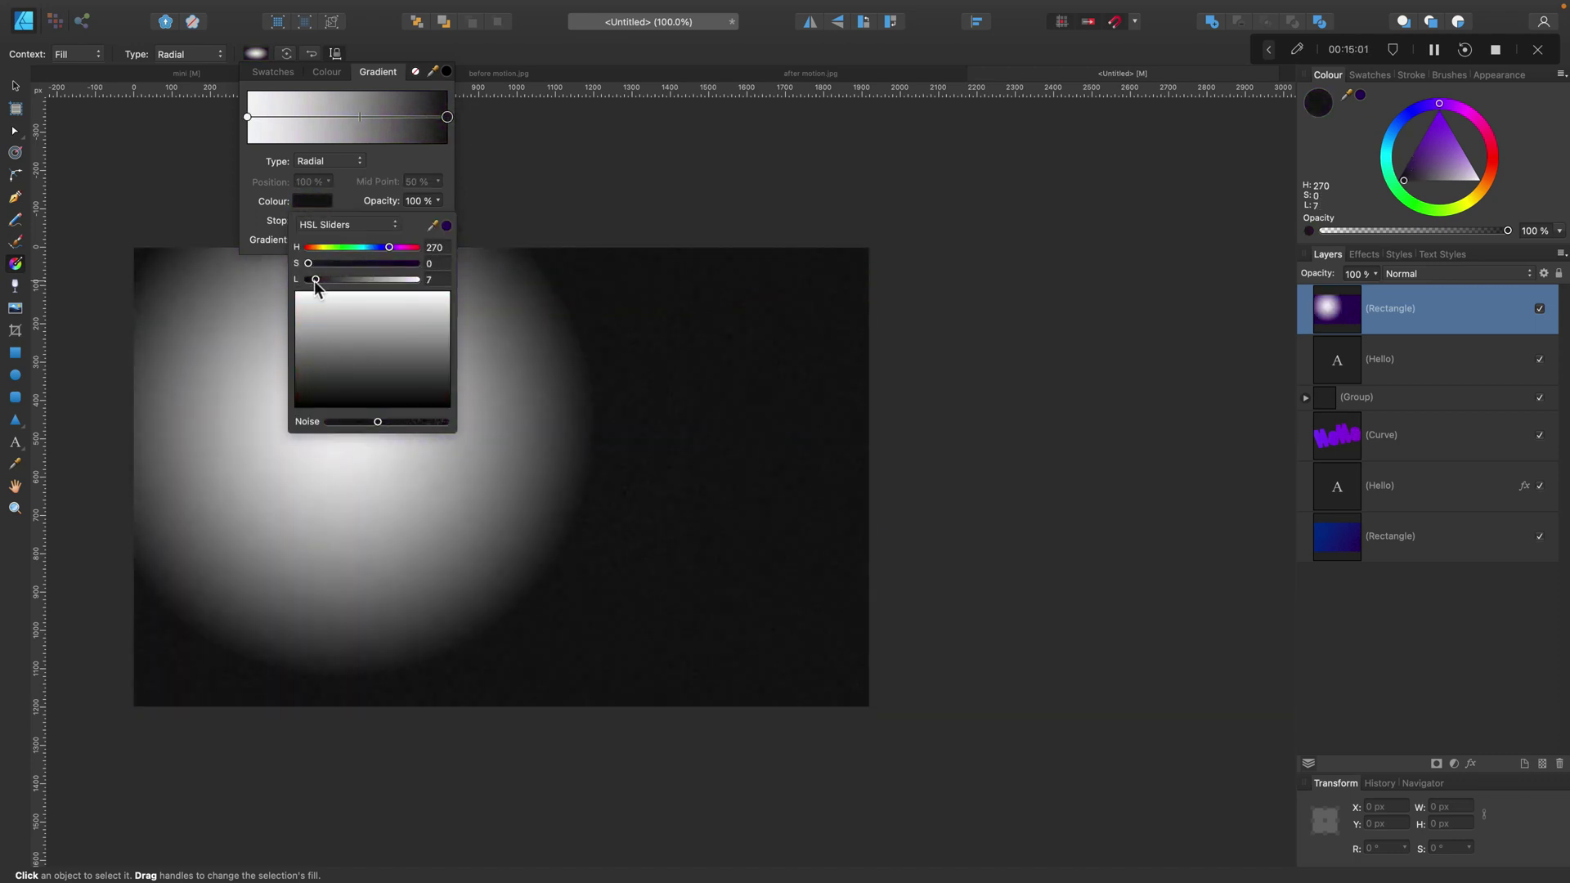
left_click(15, 85)
- Set the top Rectangle layer to Soft Light blend mode at 25% opacity
left_click(1029, 321)
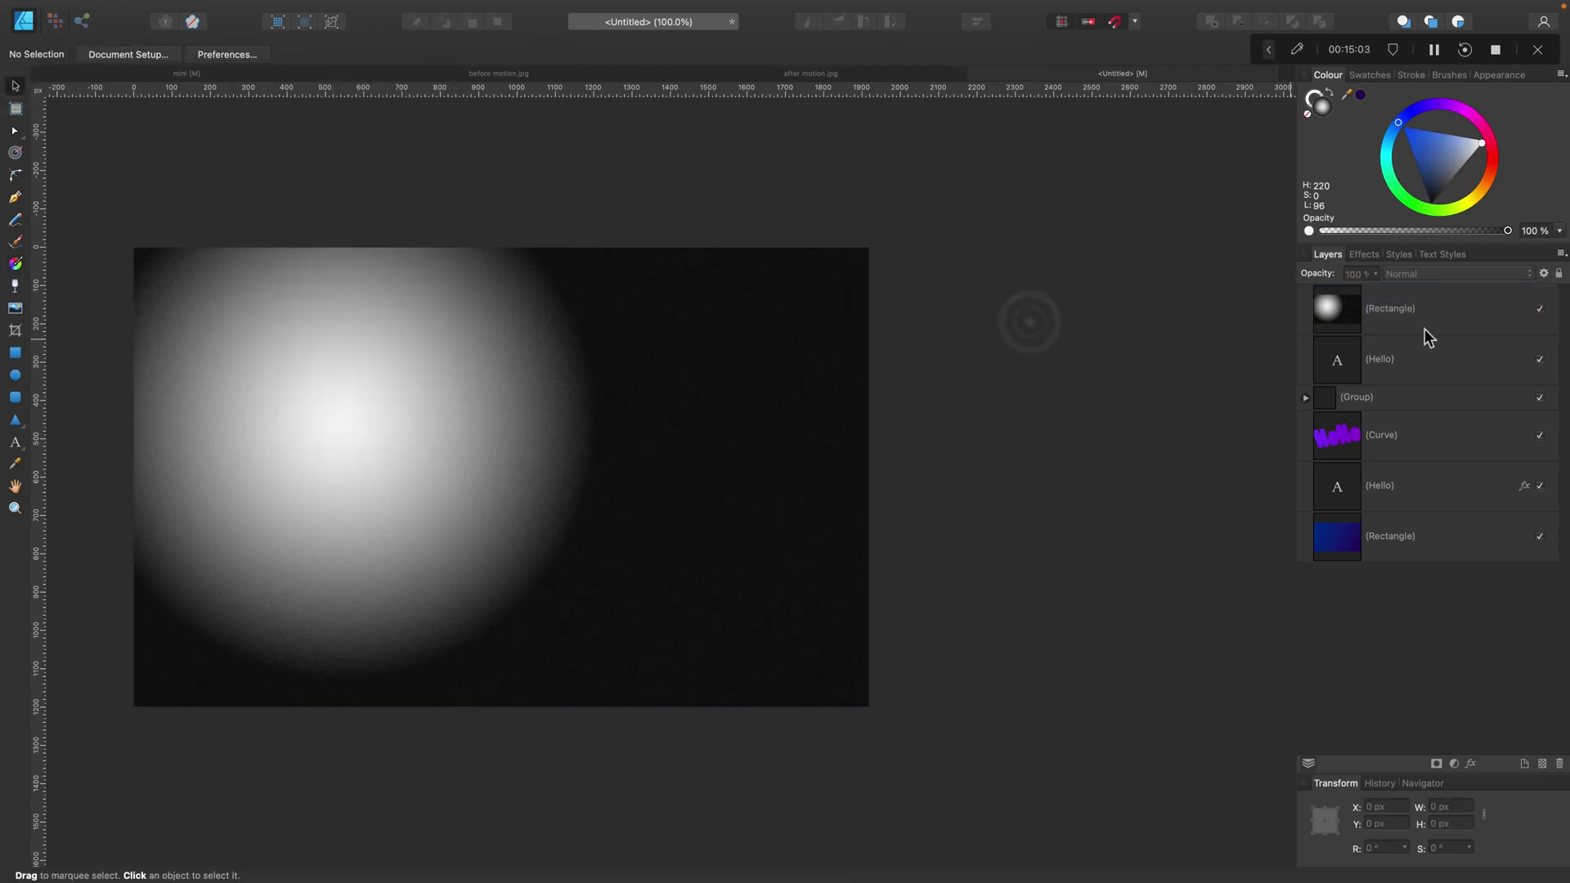
left_click(1424, 323)
left_click(1406, 274)
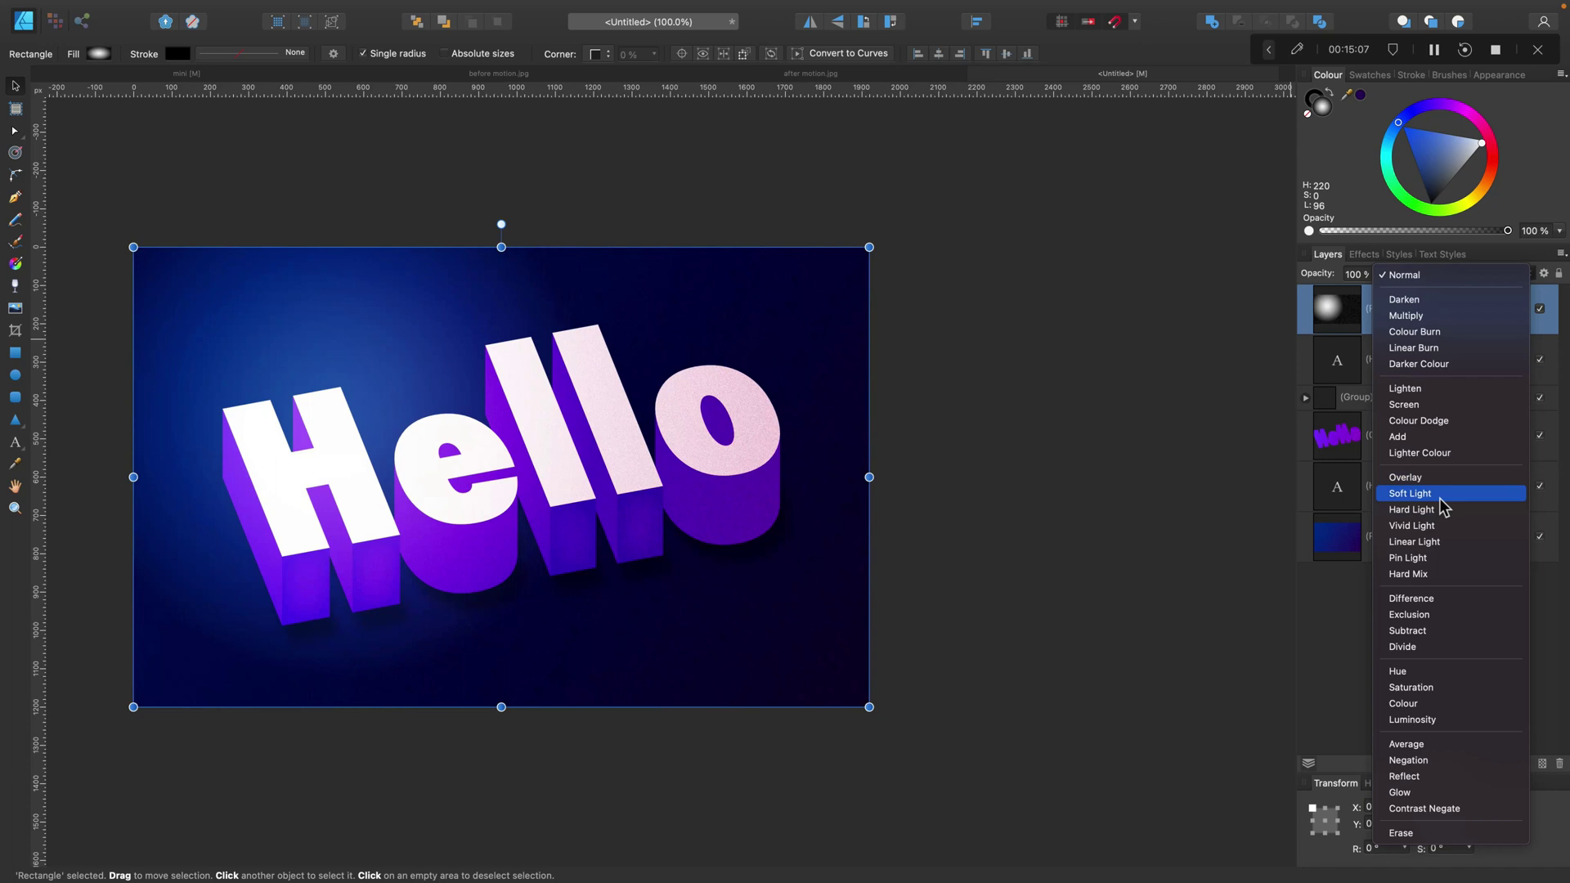
left_click(1442, 495)
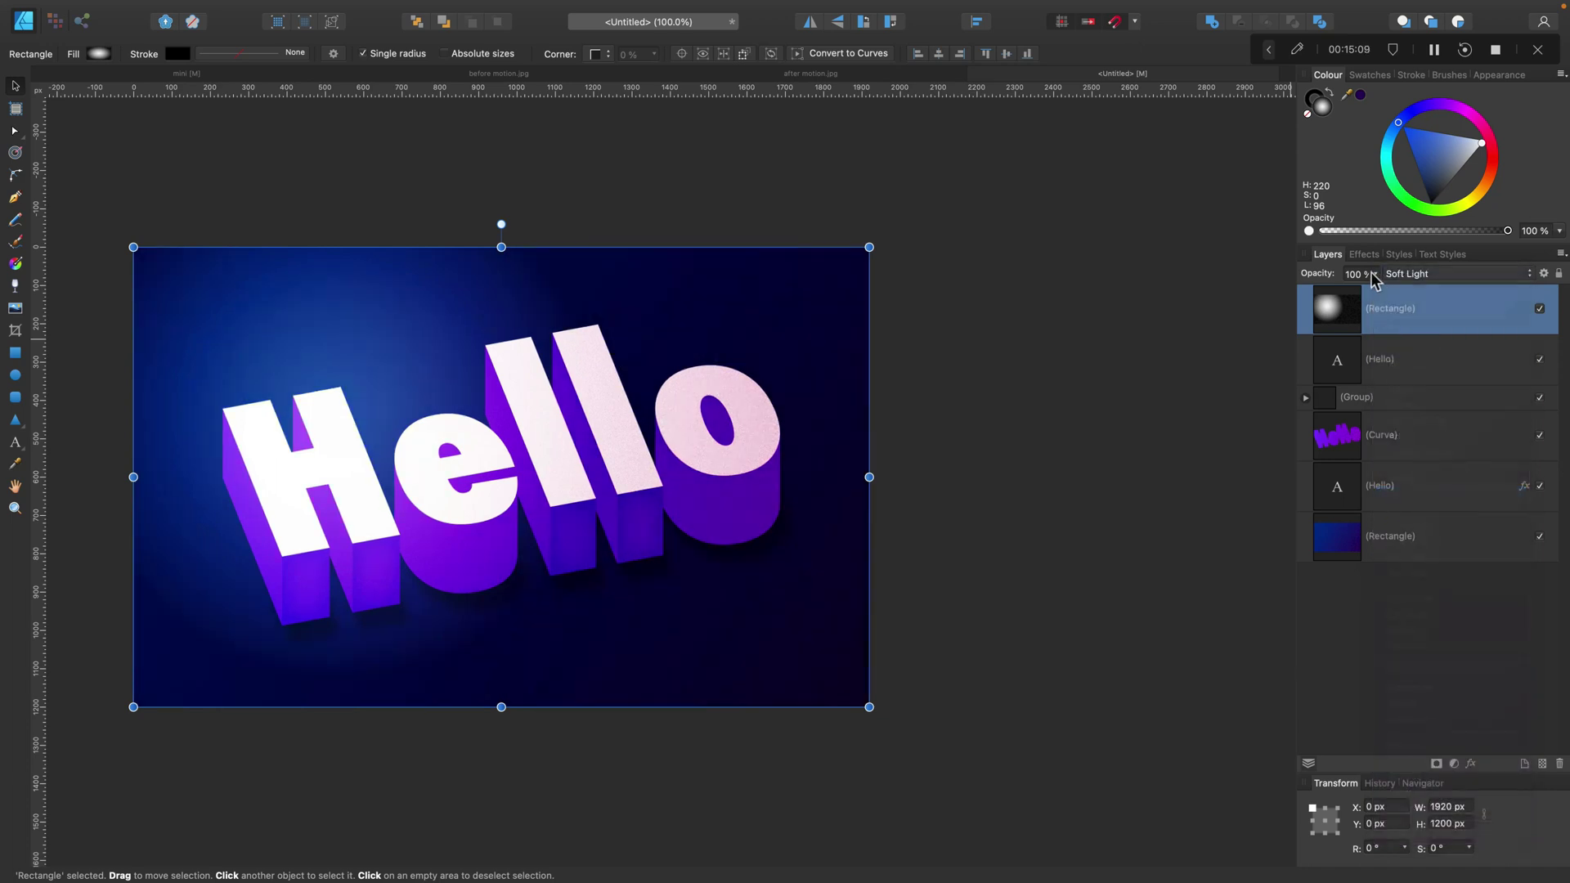
left_click(1373, 278)
mouse_move(1380, 291)
left_mouse_down()
mouse_move(1249, 291)
mouse_move(1404, 308)
left_mouse_up()
left_click_drag(1347, 304, 1281, 304)
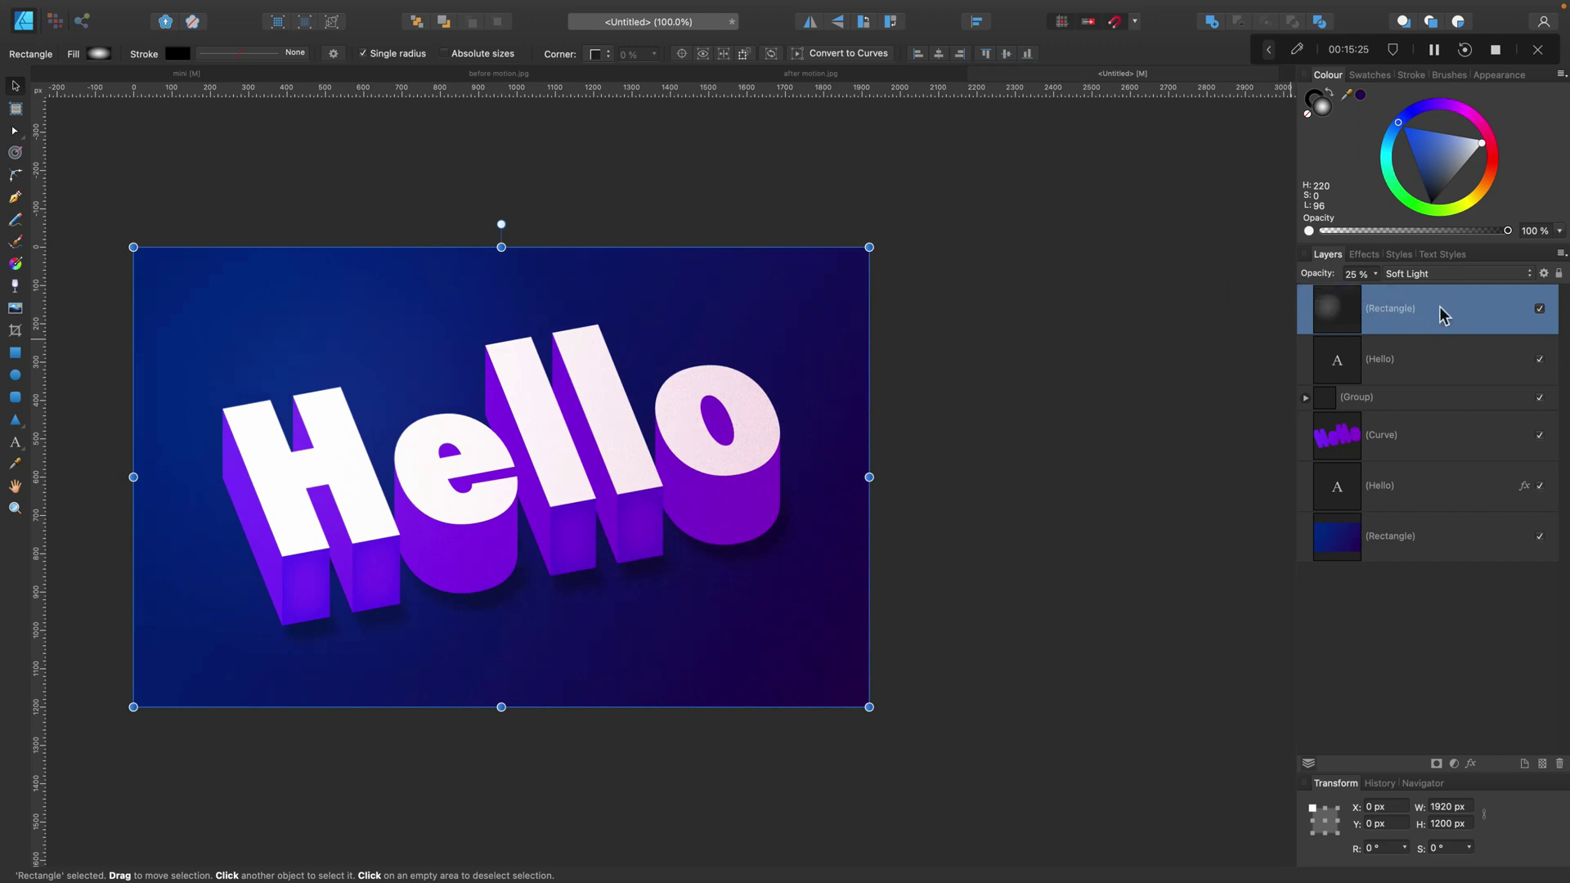
left_click(1122, 288)
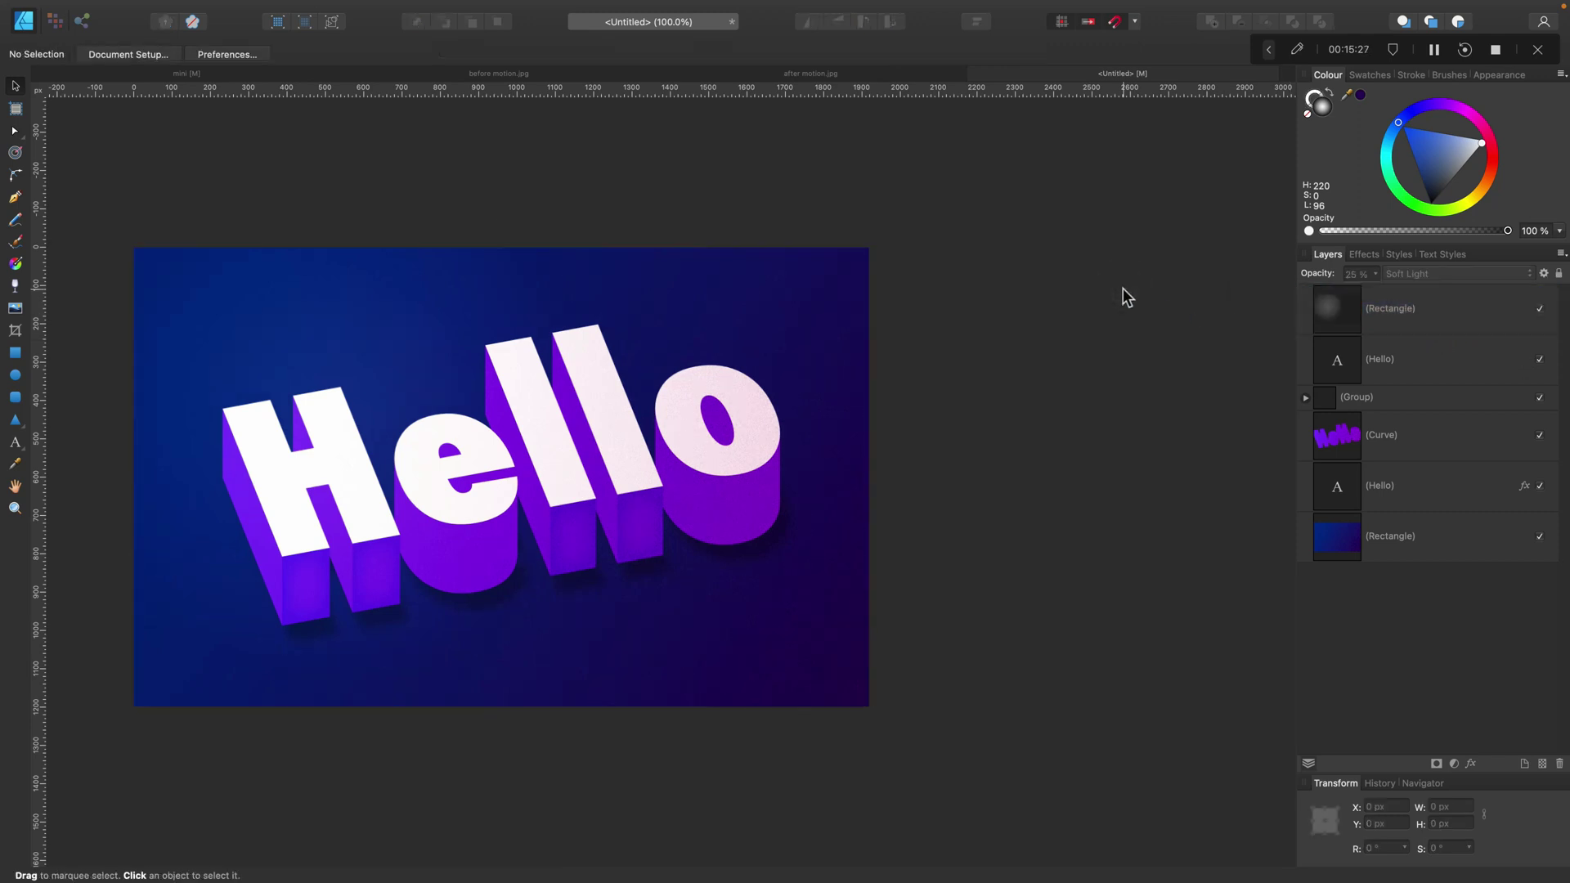
key("super+0")
left_click(1263, 234)
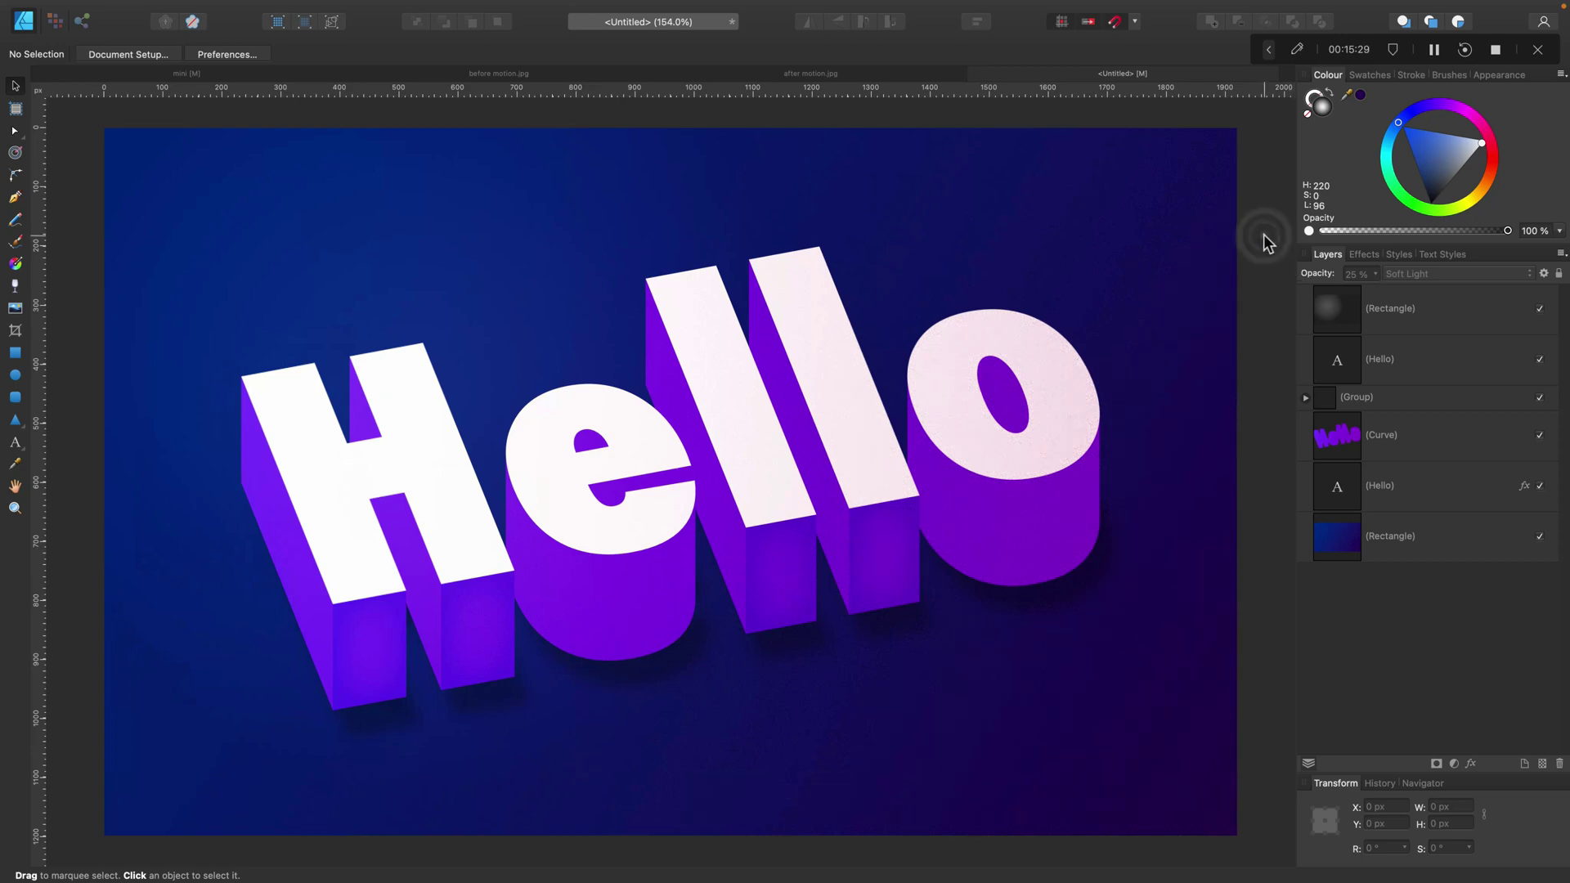